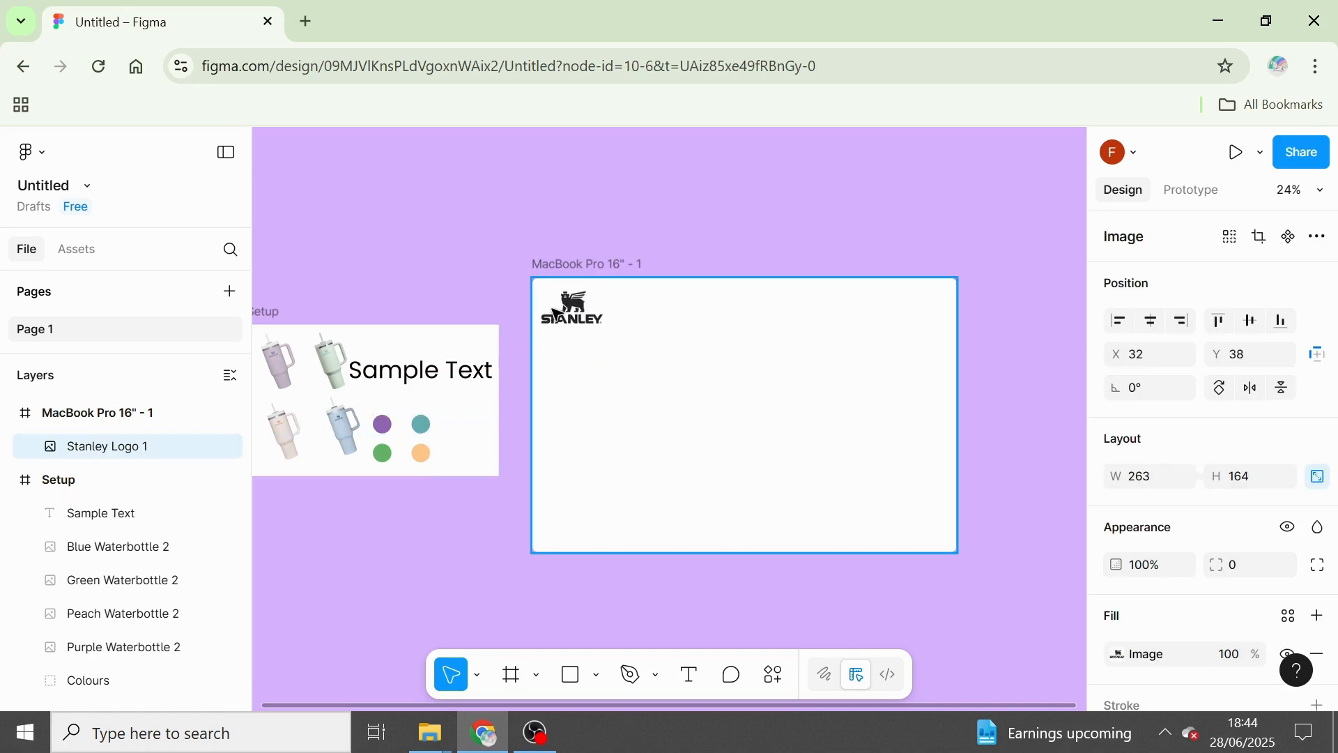
Shrink the Stanley logo to about 152 × 95 and place it at X 64, Y 51 in the MacBook Pro frame.
scroll(555, 311, up, 5)
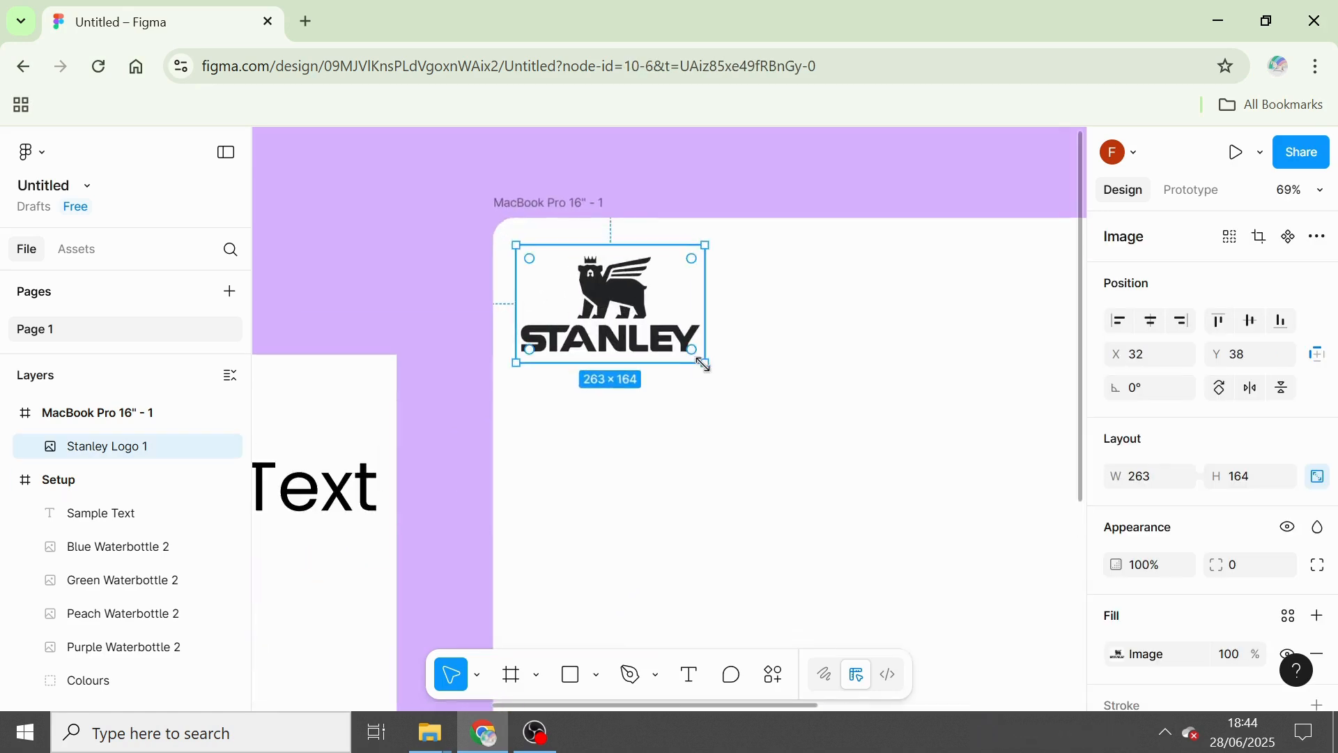
drag(681, 347, 584, 293)
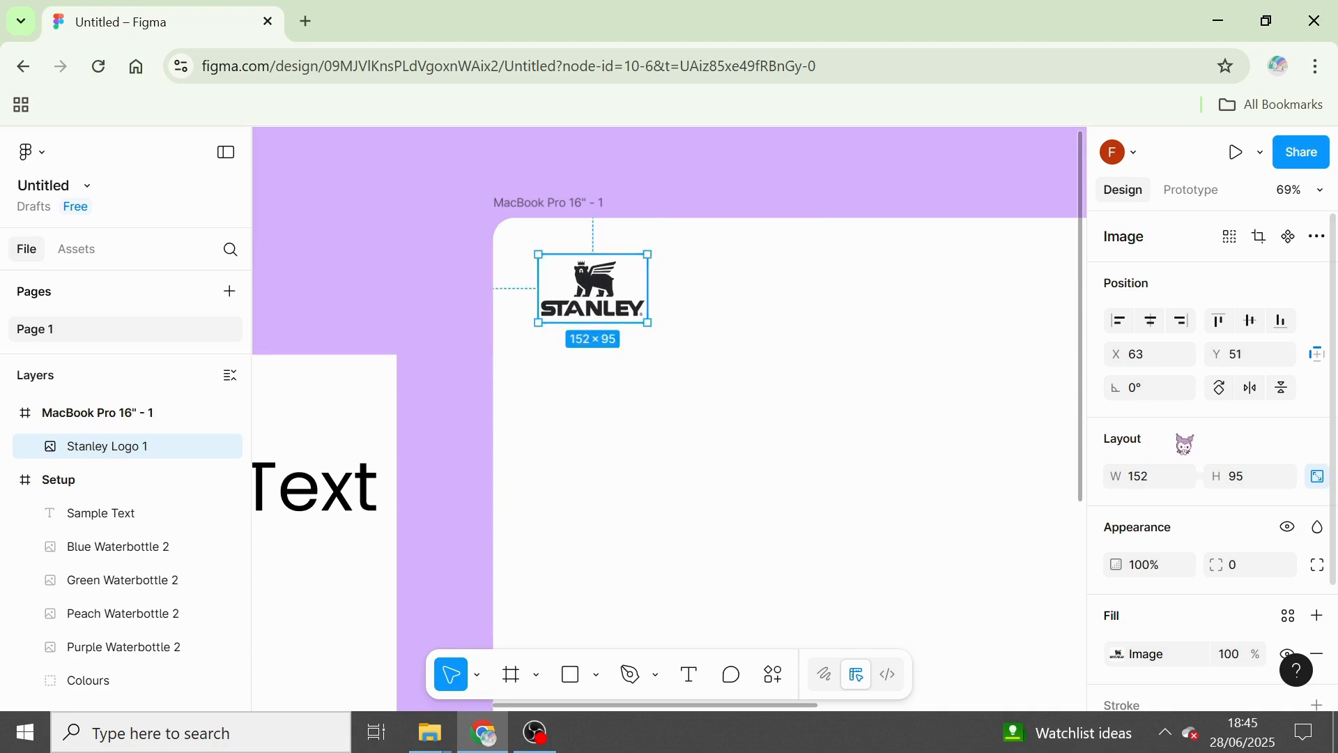
key(Down)
key(Up)
key(Right)
key(Right)
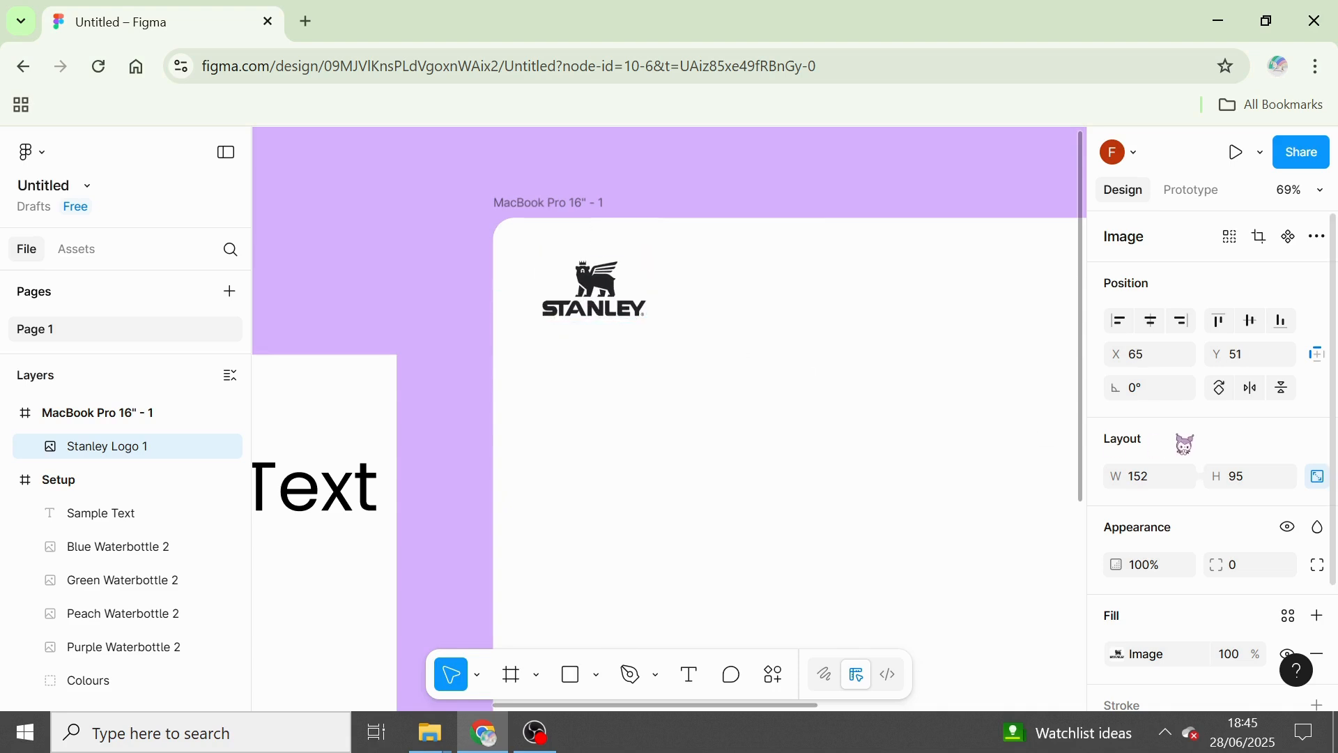
key(Left)
key(Down)
key(Up)
Move the Sample Text from the Setup frame into the MacBook Pro frame below the logo, at X 64, Y 302.
scroll(908, 433, down, 5)
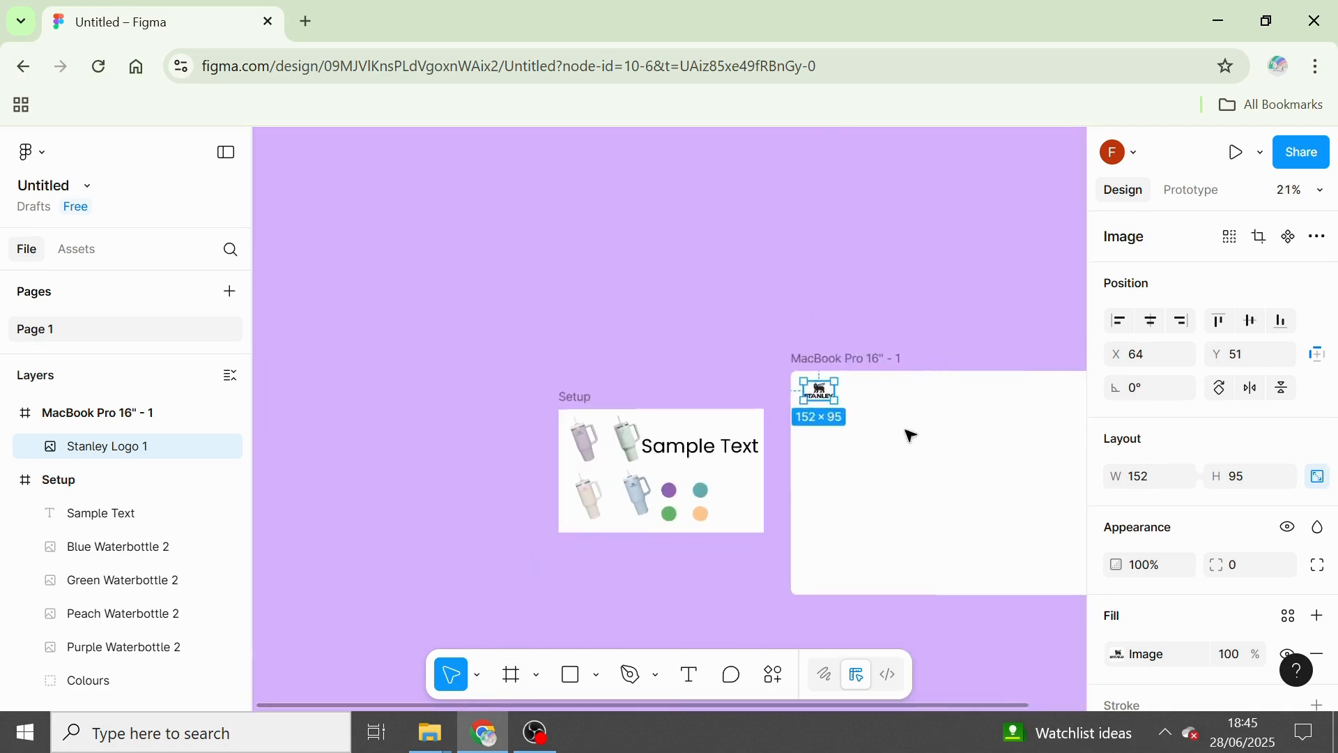
click(931, 622)
scroll(976, 634, right, 5)
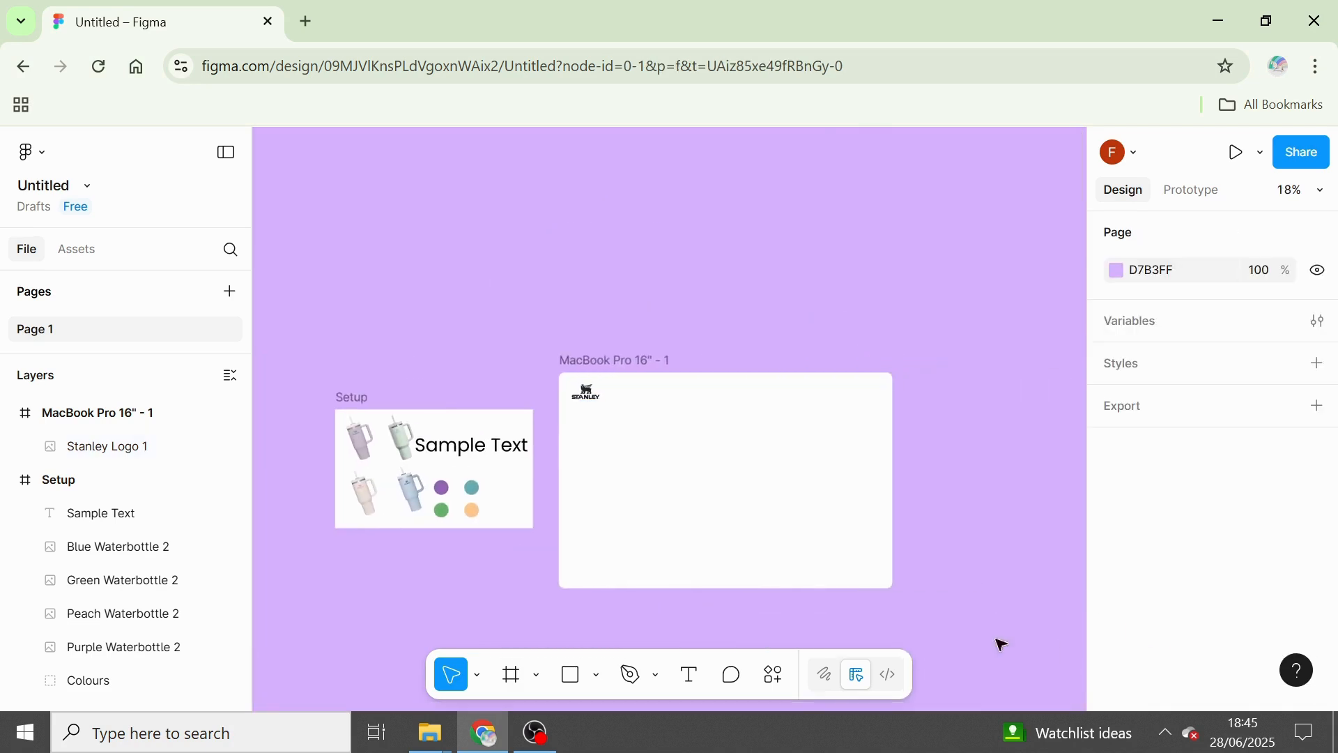
scroll(558, 623, right, 1)
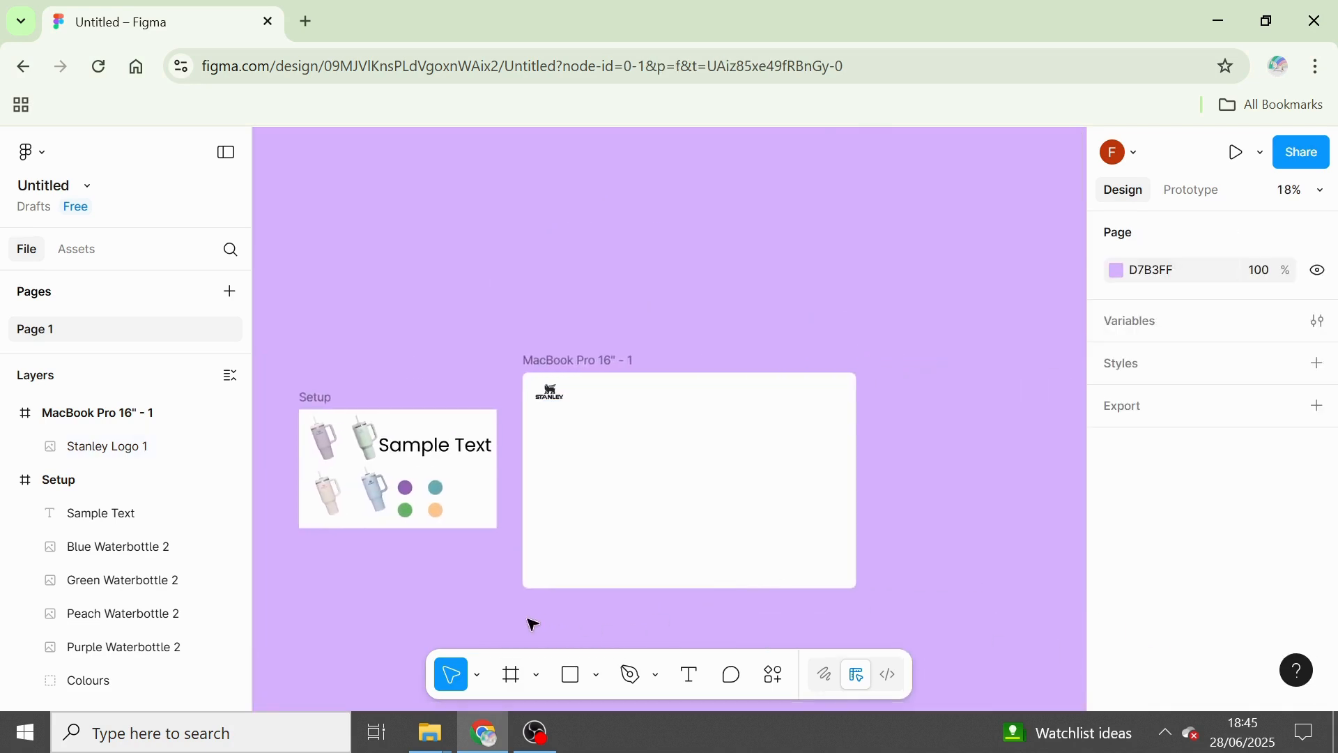
scroll(533, 624, up, 5)
scroll(529, 620, down, 5)
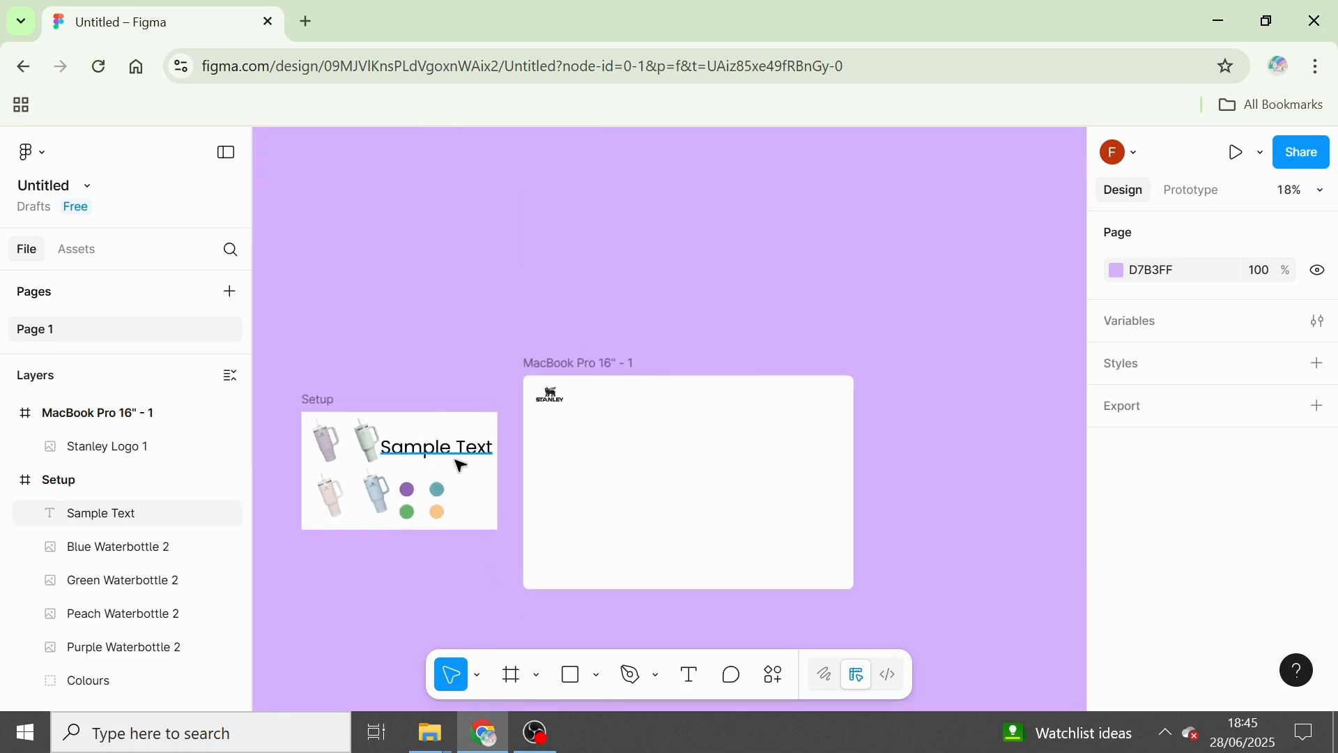
click(458, 464)
drag(433, 451, 582, 452)
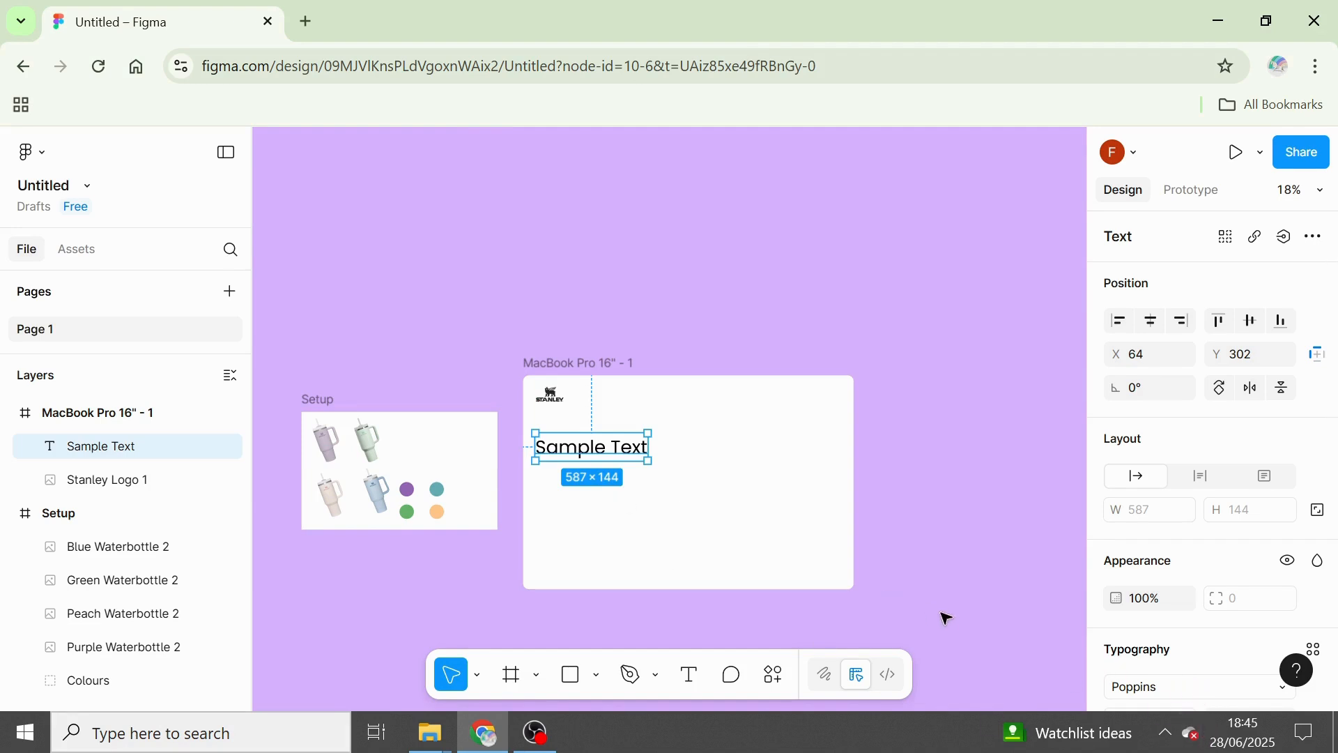
Set the font of the Sample Text in the MacBook Pro frame to Poppins.
scroll(1335, 433, down, 2)
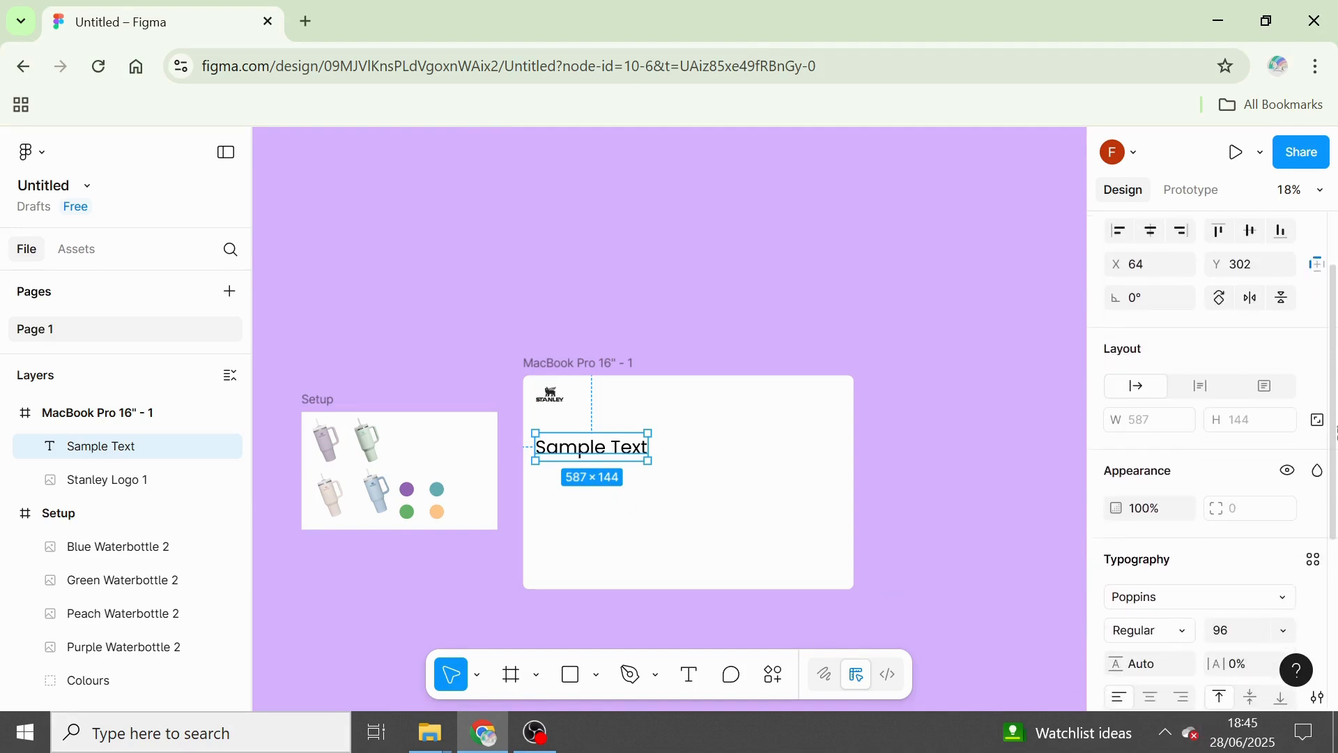
scroll(1335, 433, down, 1)
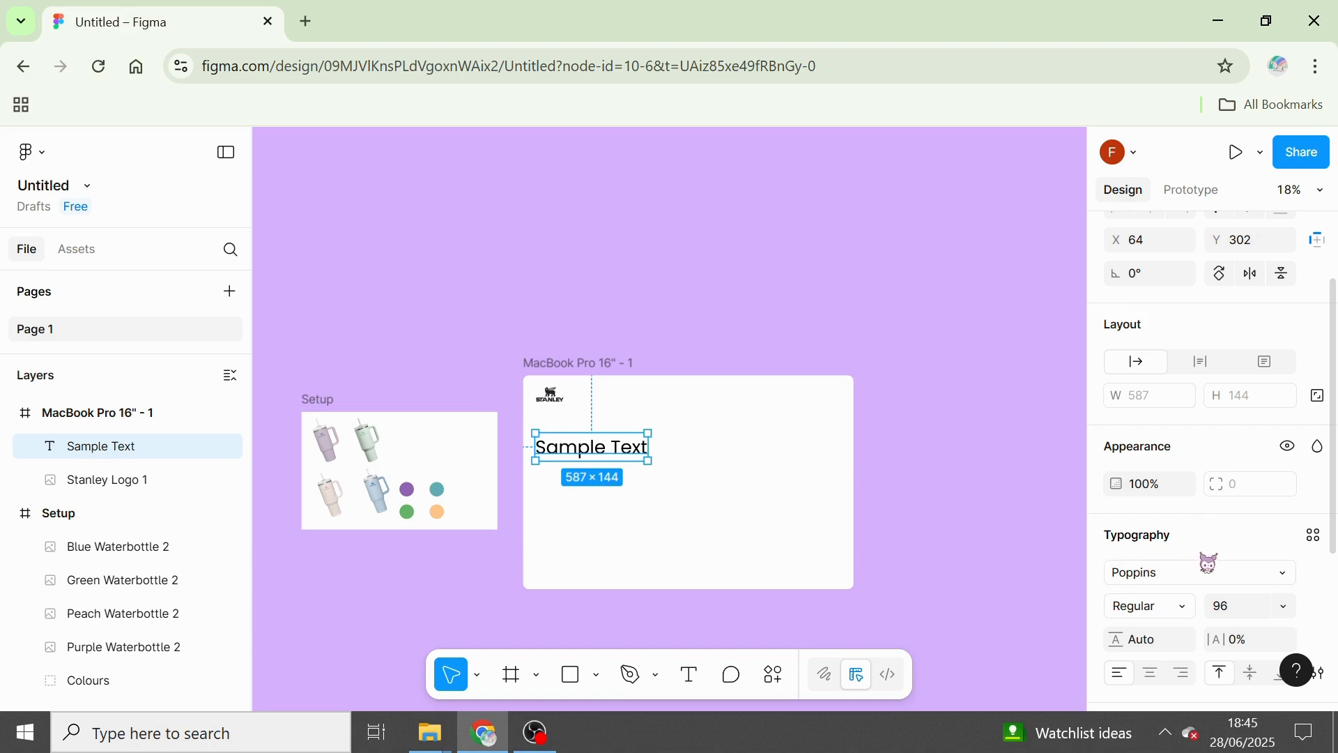
click(1288, 575)
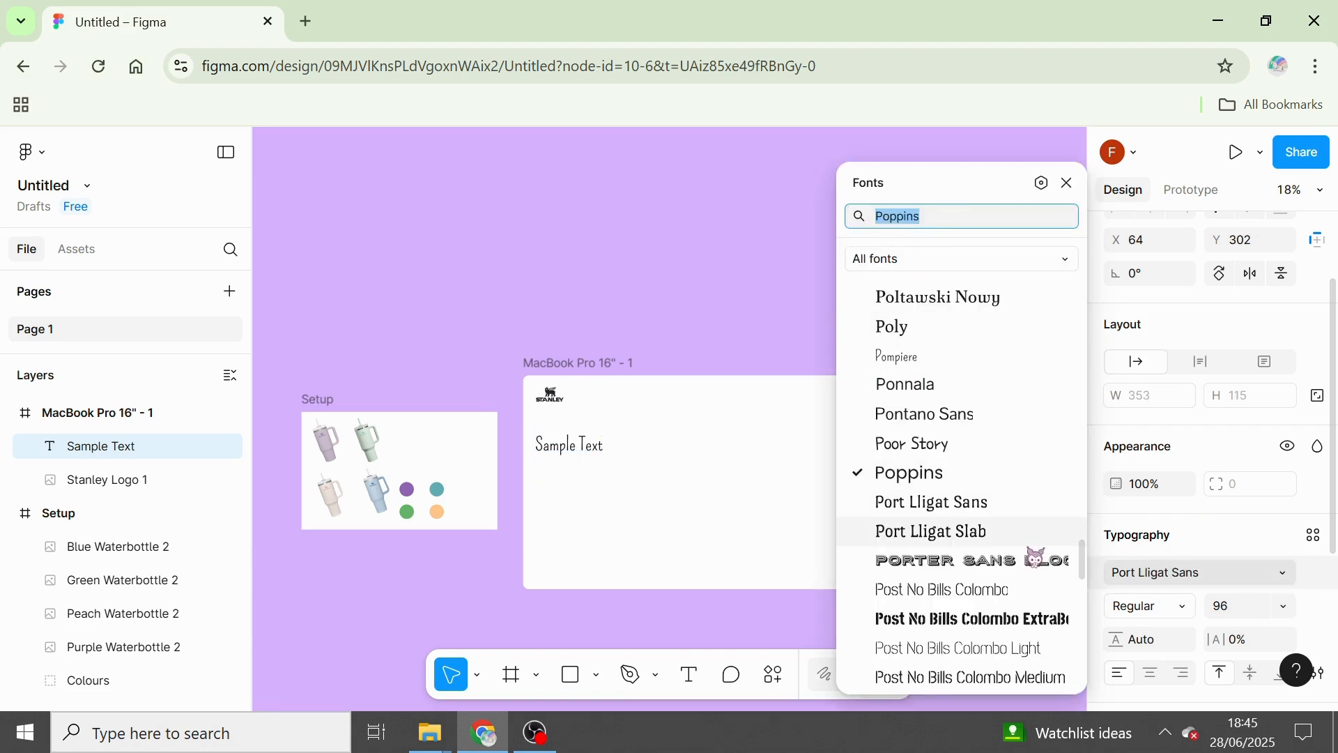
click(928, 475)
Replace the Sample Text wording with "Purple Stanley Waterbottle", split over two lines after "Stanley".
scroll(584, 468, up, 3)
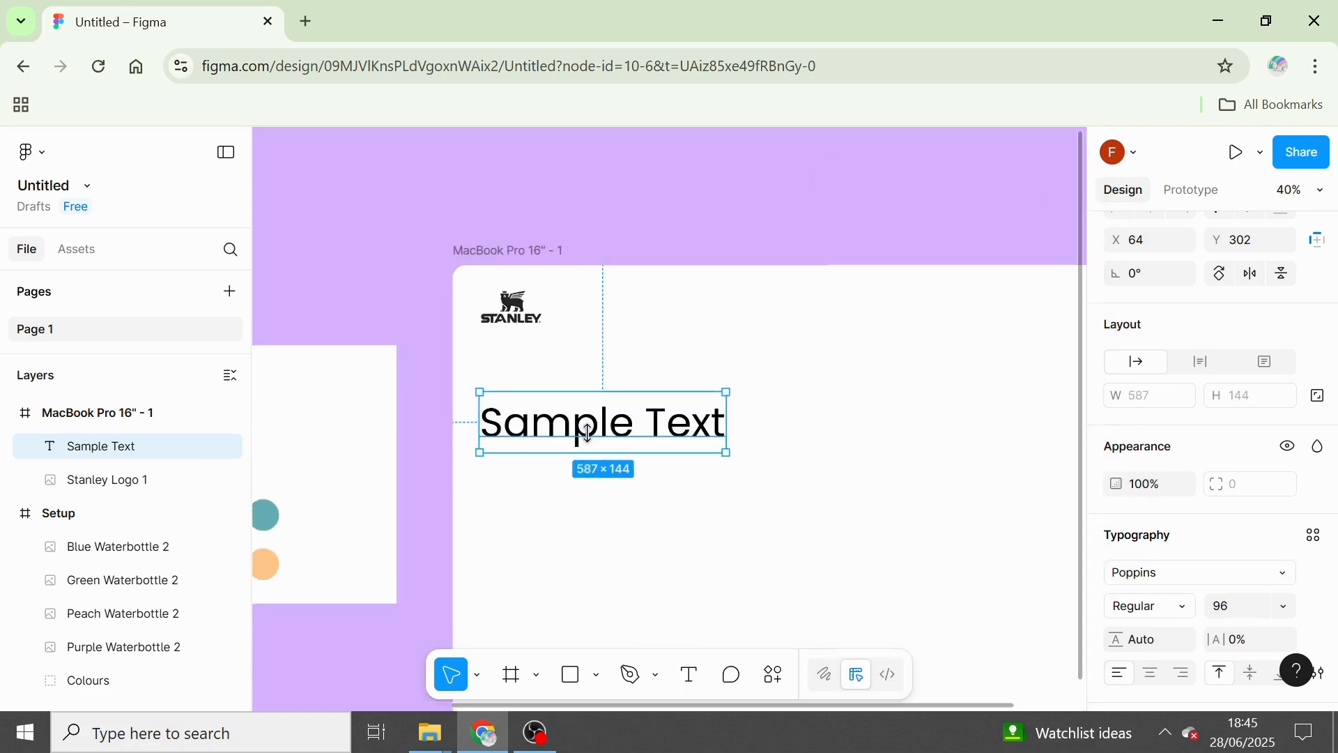
double_click(587, 430)
key(BackSpace)
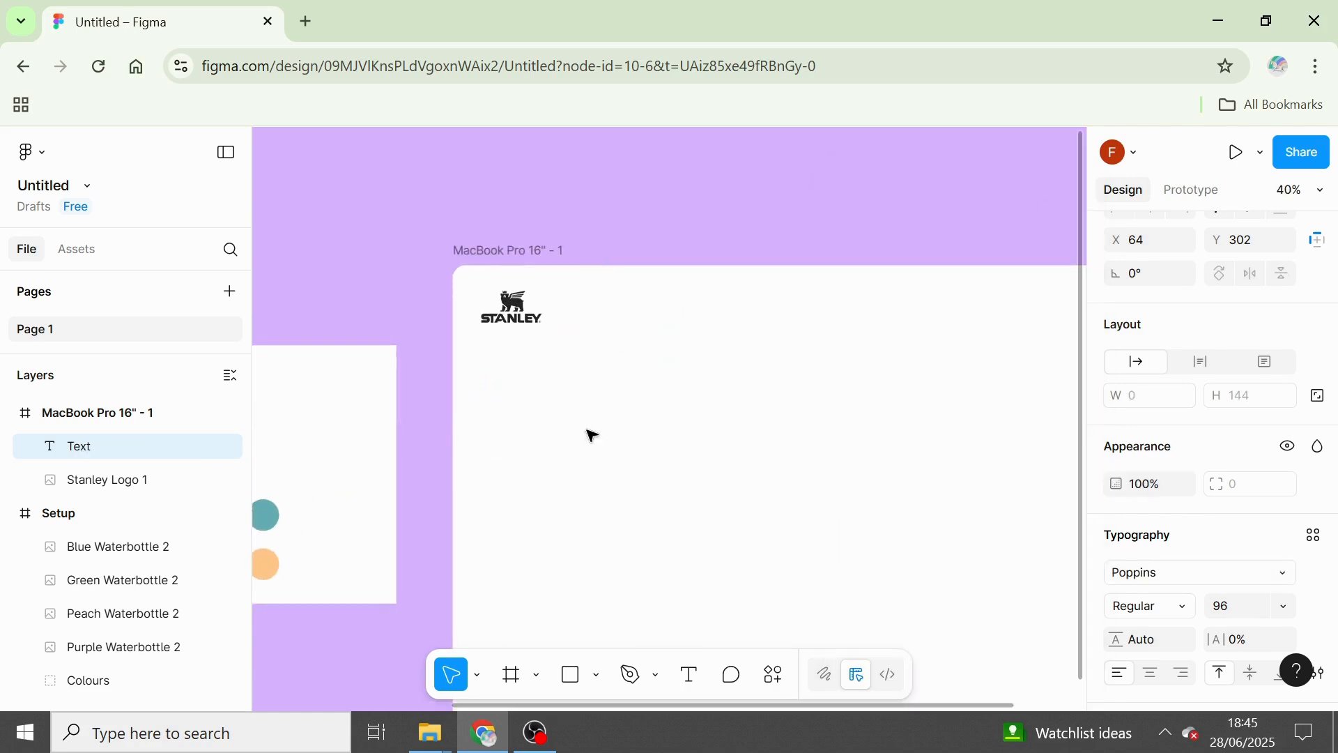
text(Puplr)
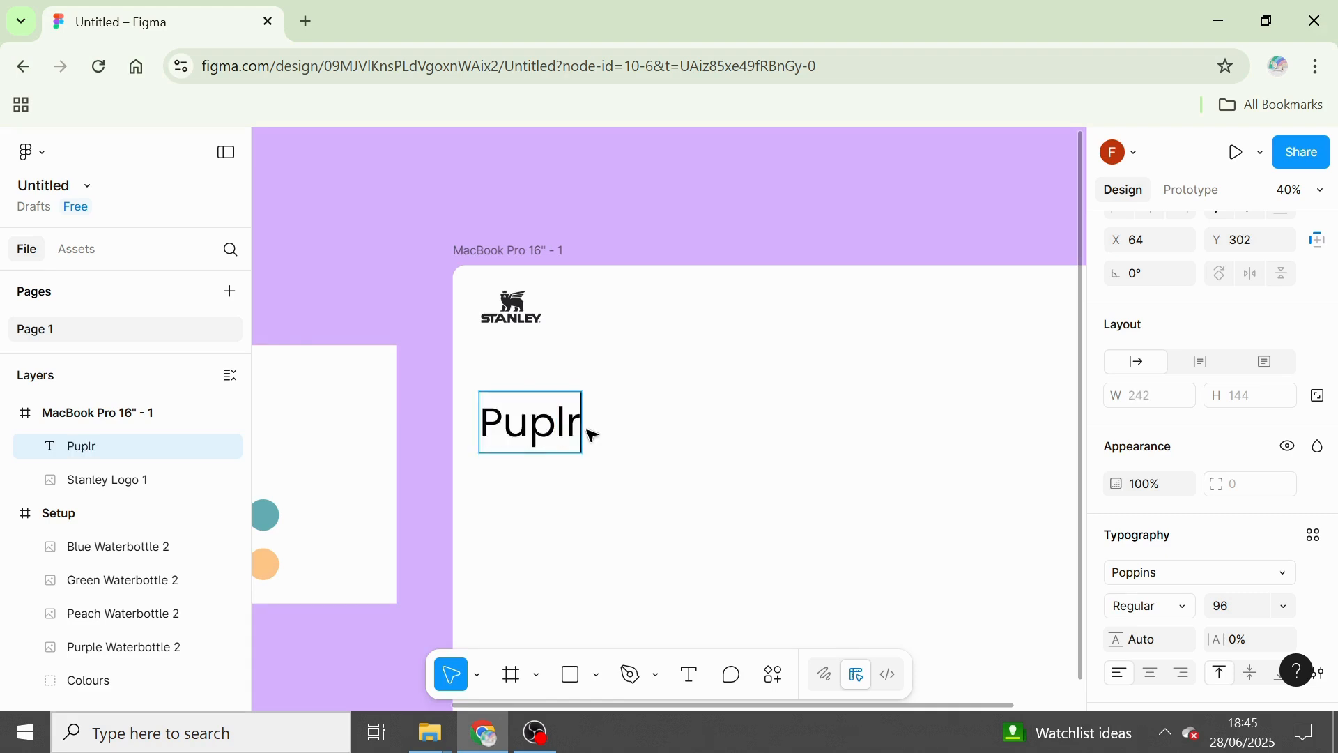
key(BackSpace)
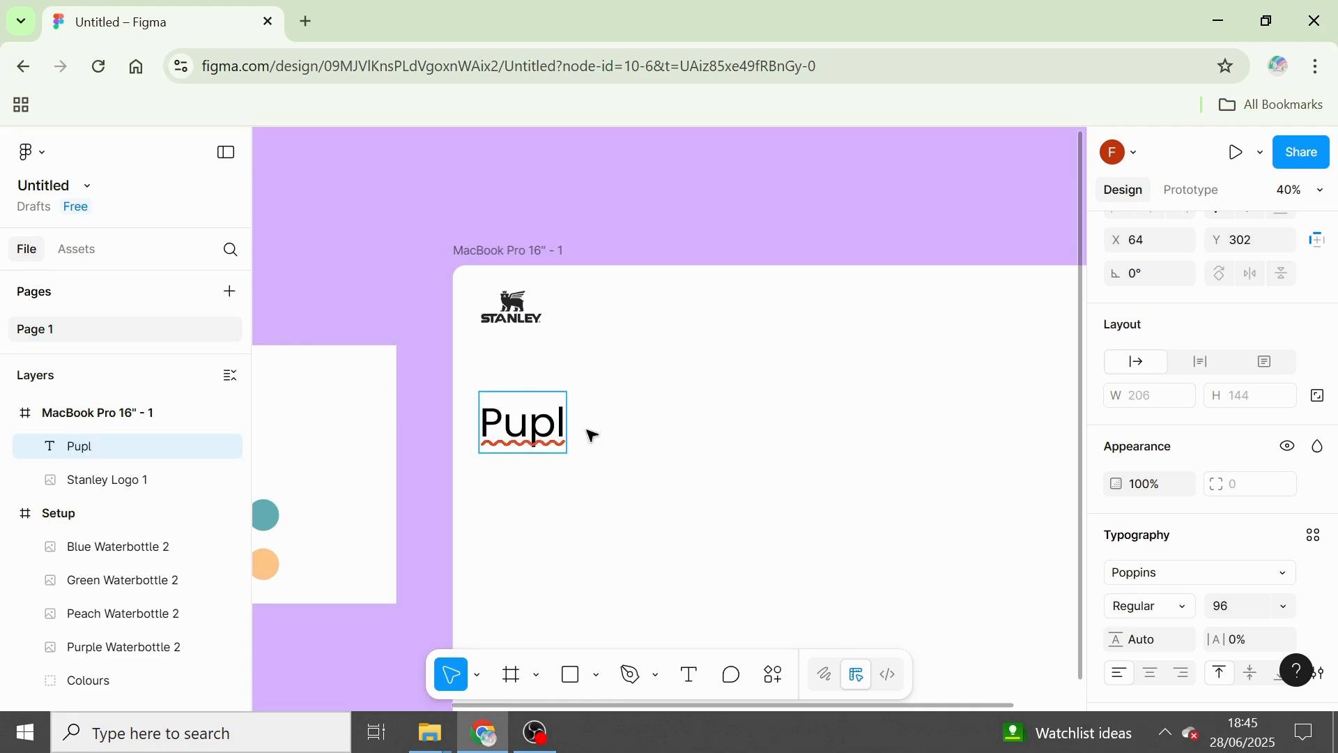
key(BackSpace)
key(BackSpace)
text(r)
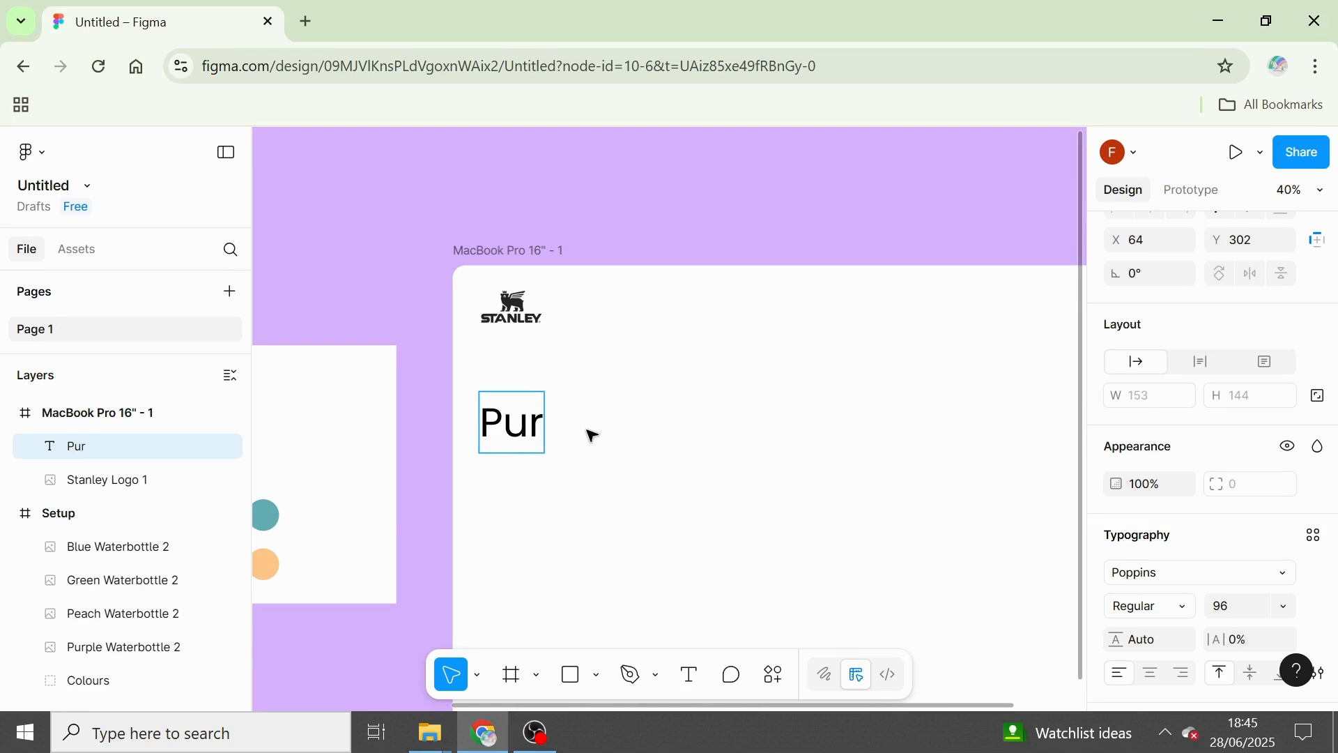
text(ple S)
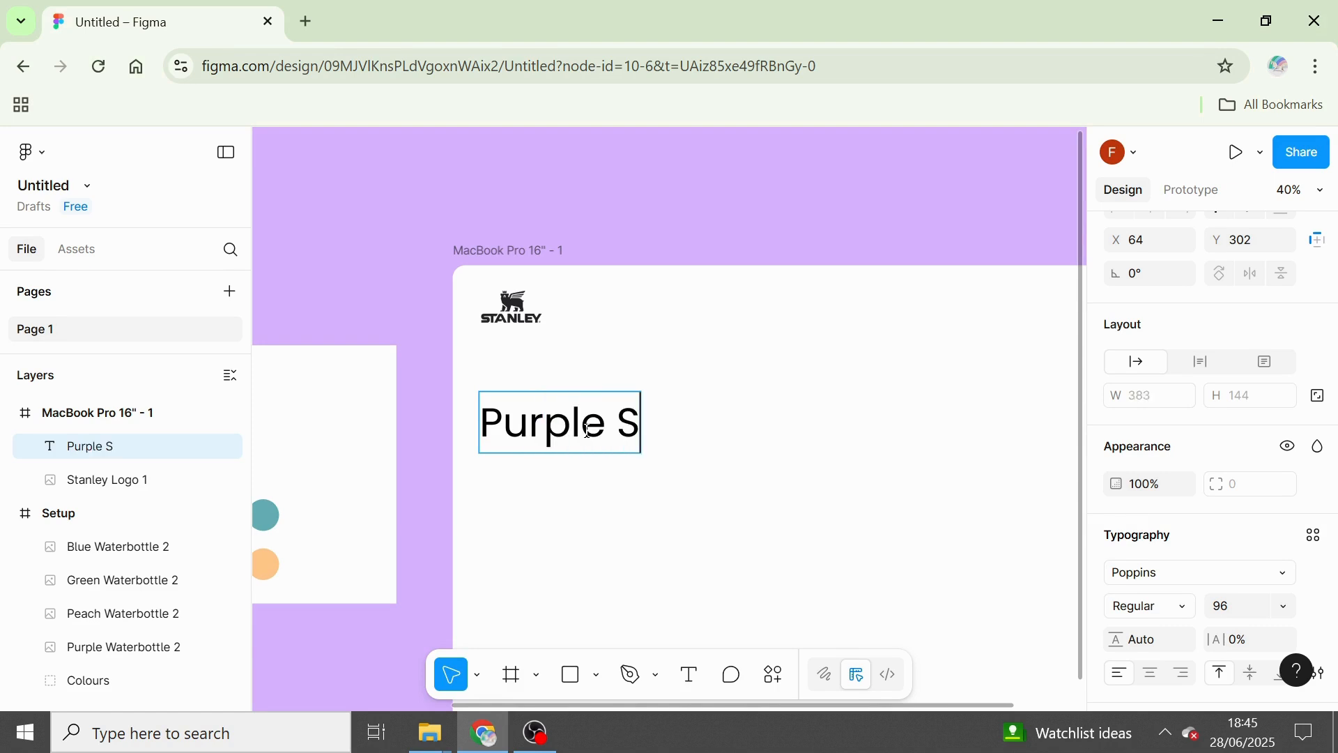
text(tanley)
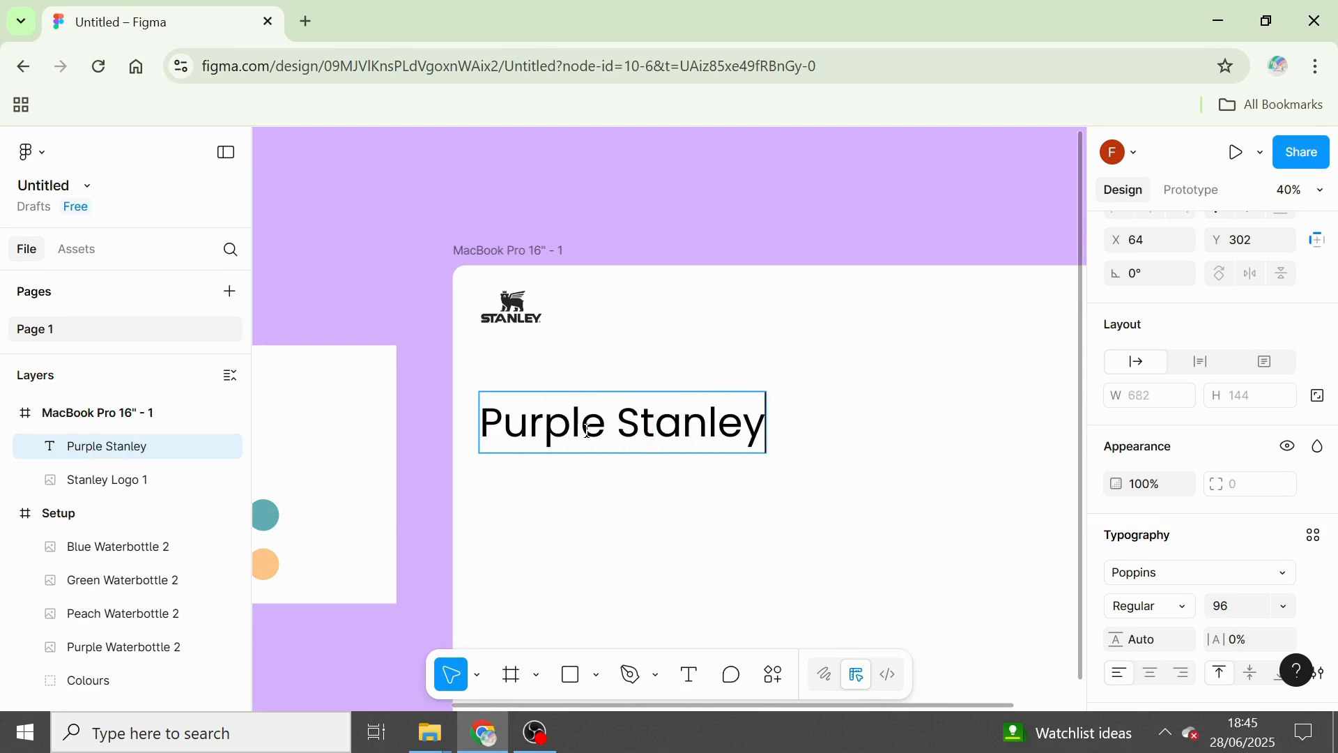
text( W)
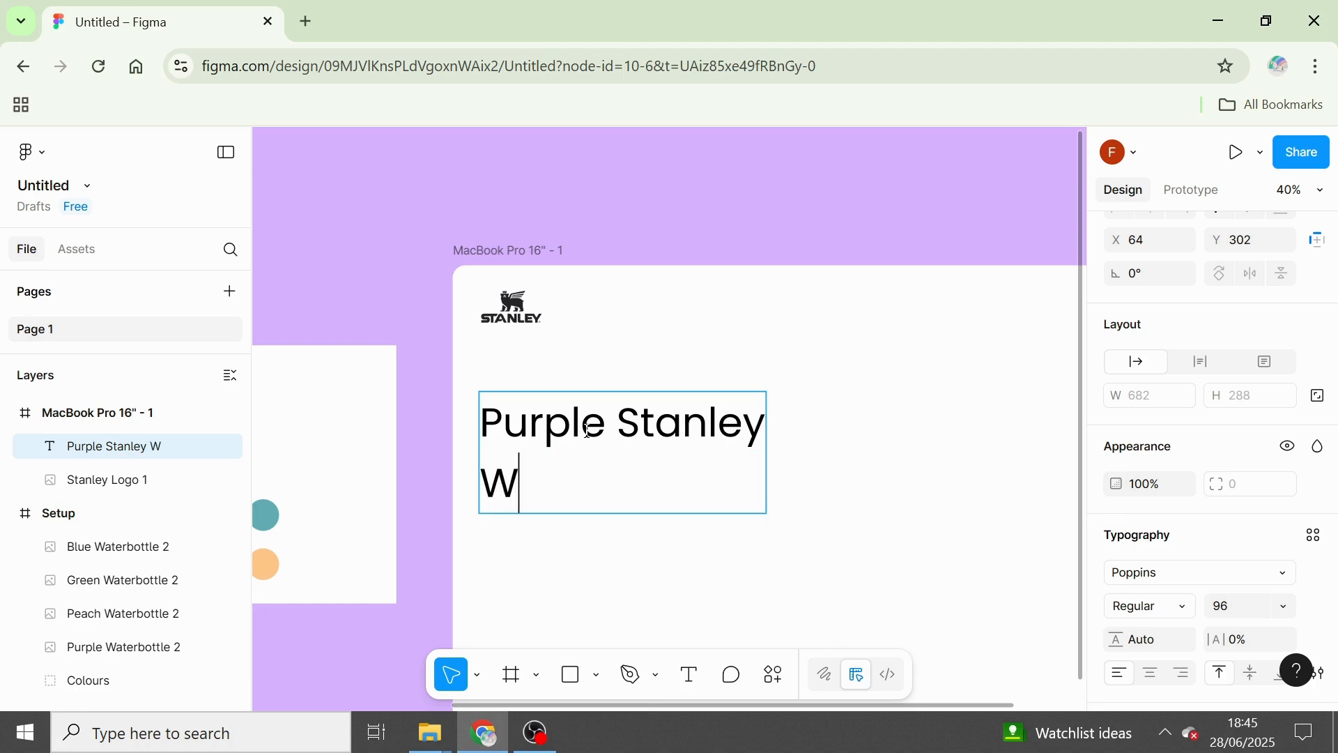
text(ater)
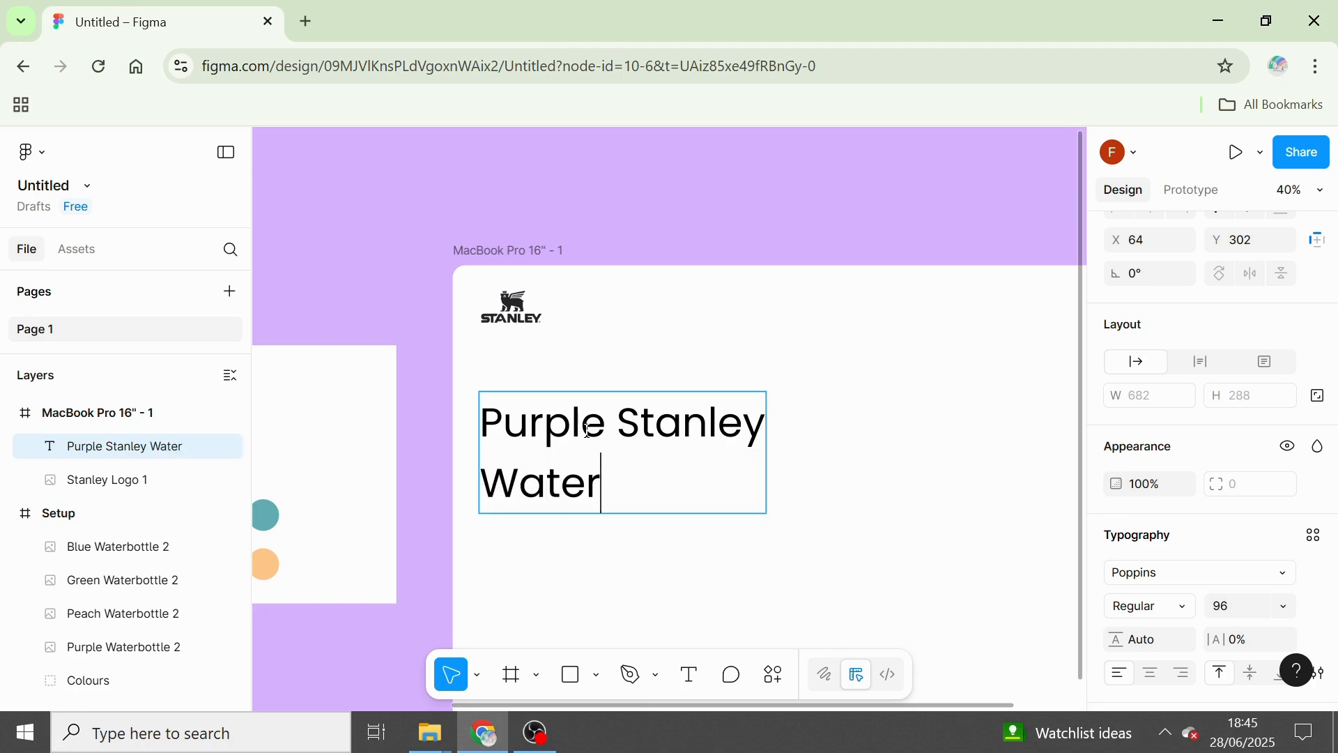
text(vbo)
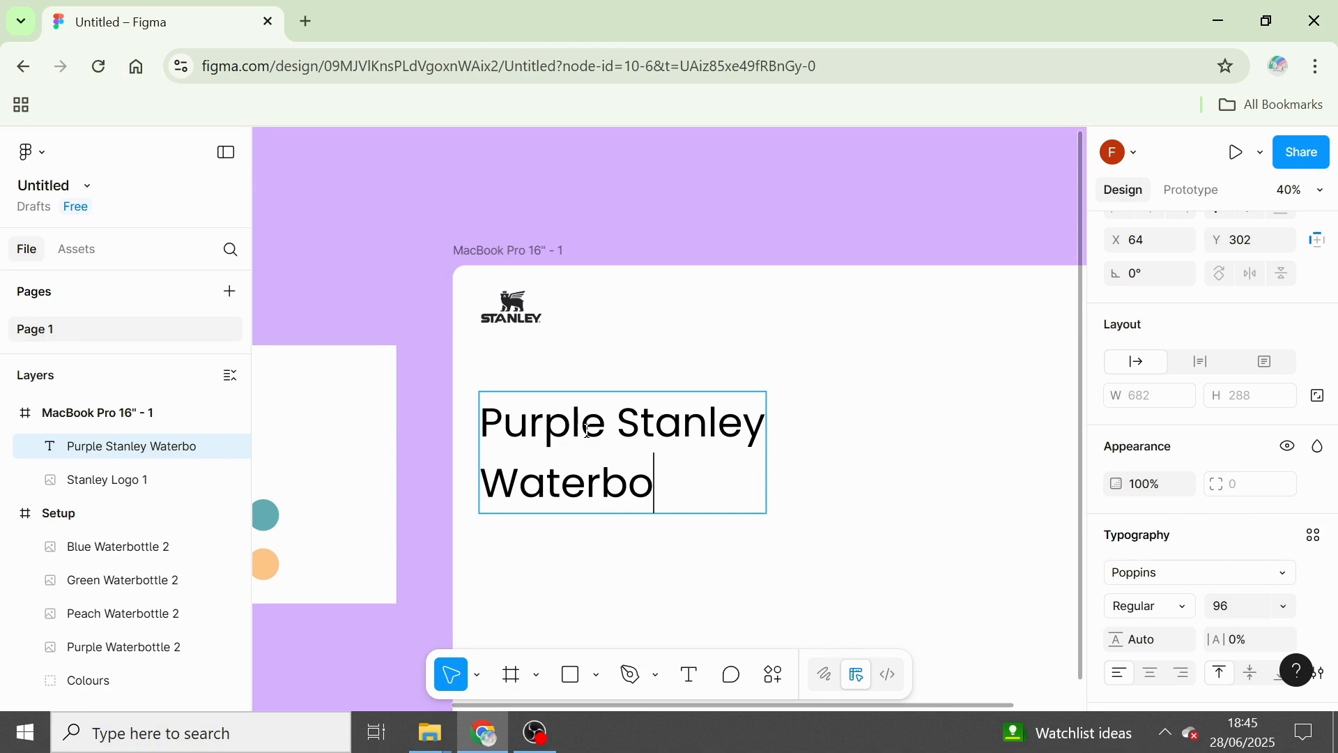
text(ttle)
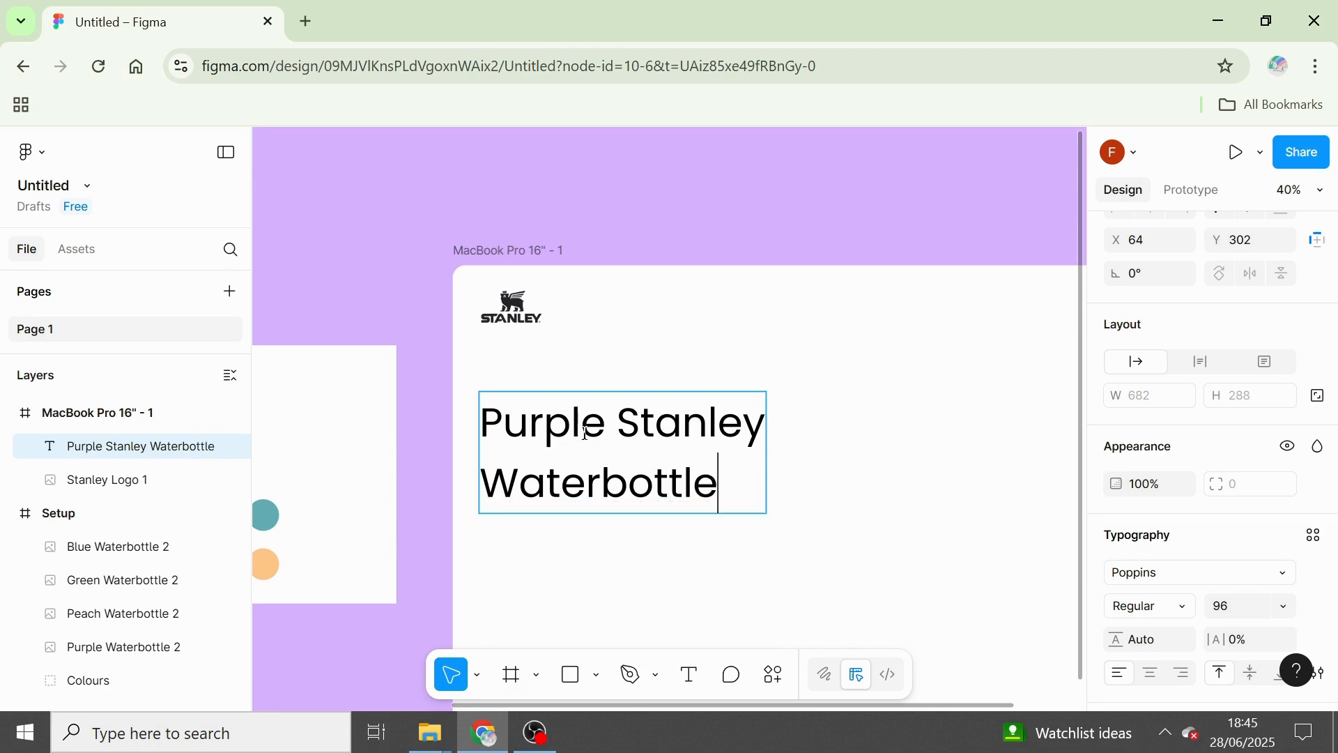
key(Escape)
Set the font weight of the "Purple Stanley Waterbottle" heading to Bold.
scroll(722, 418, down, 5)
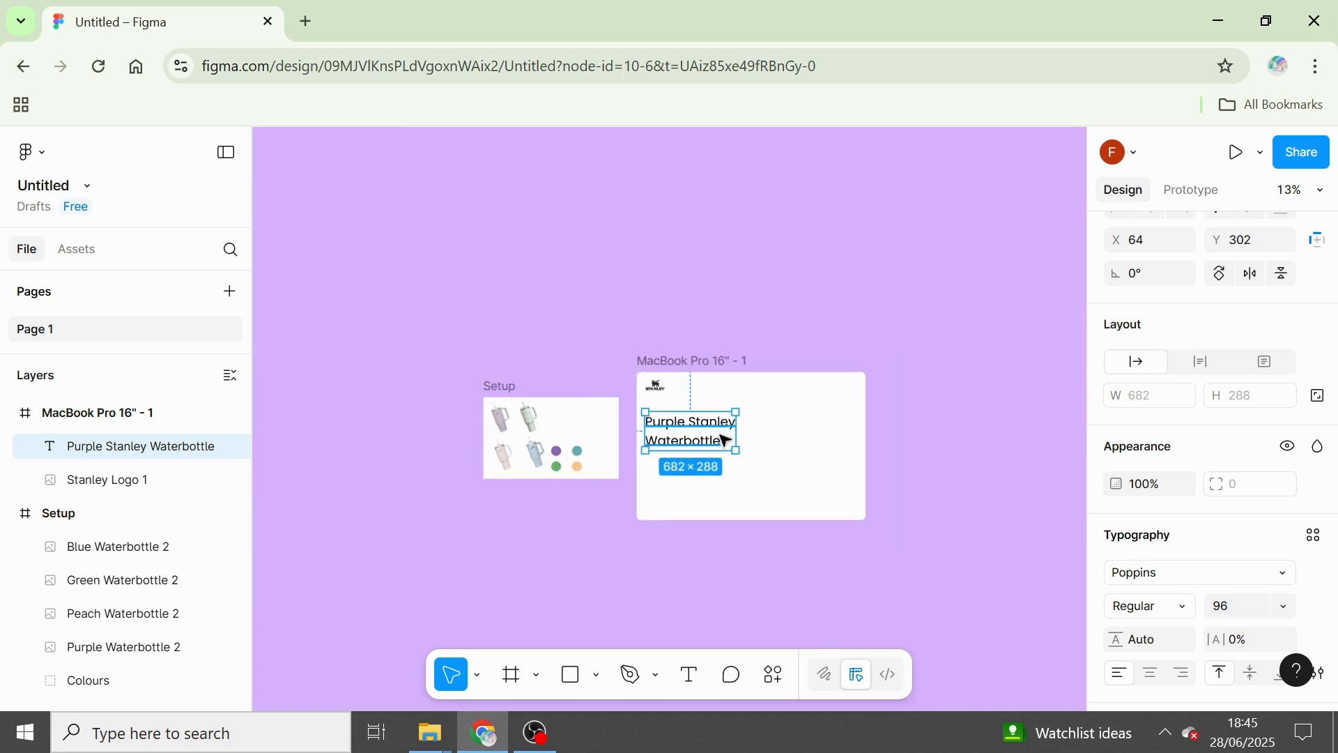
scroll(724, 441, up, 3)
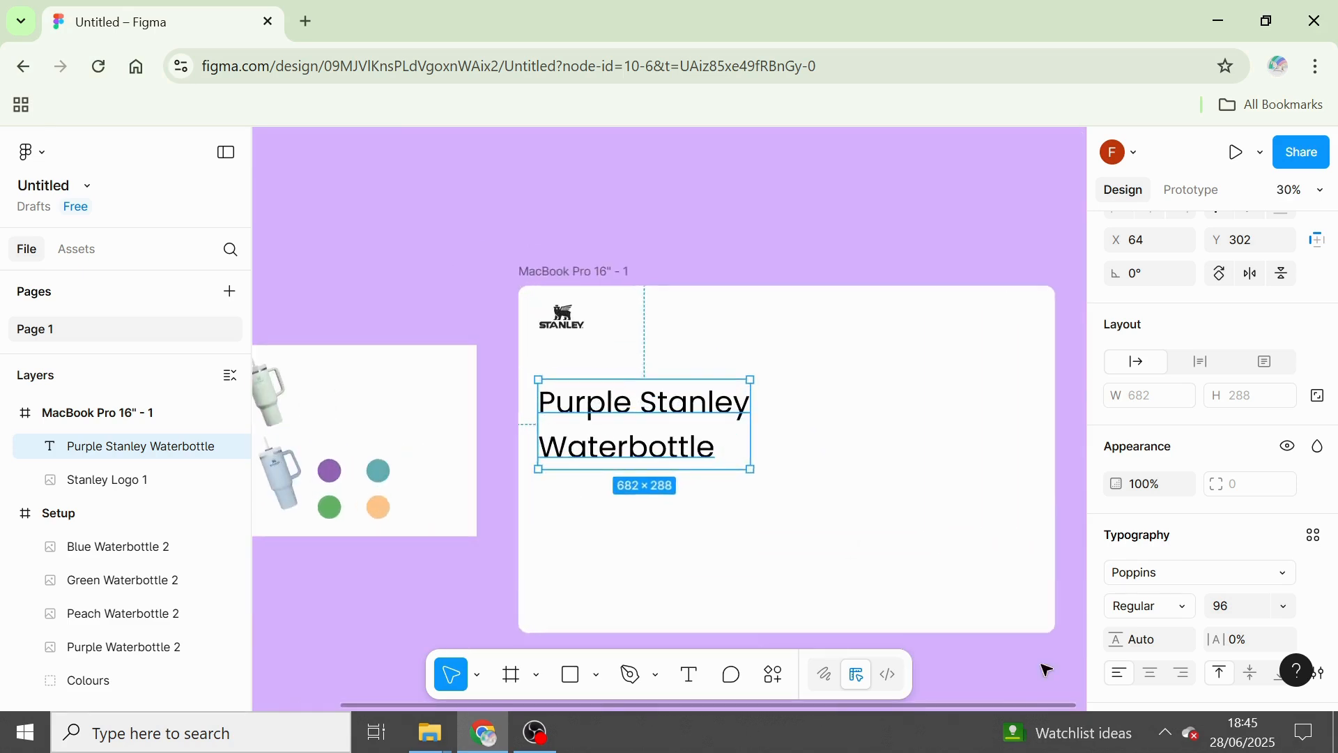
click(1185, 607)
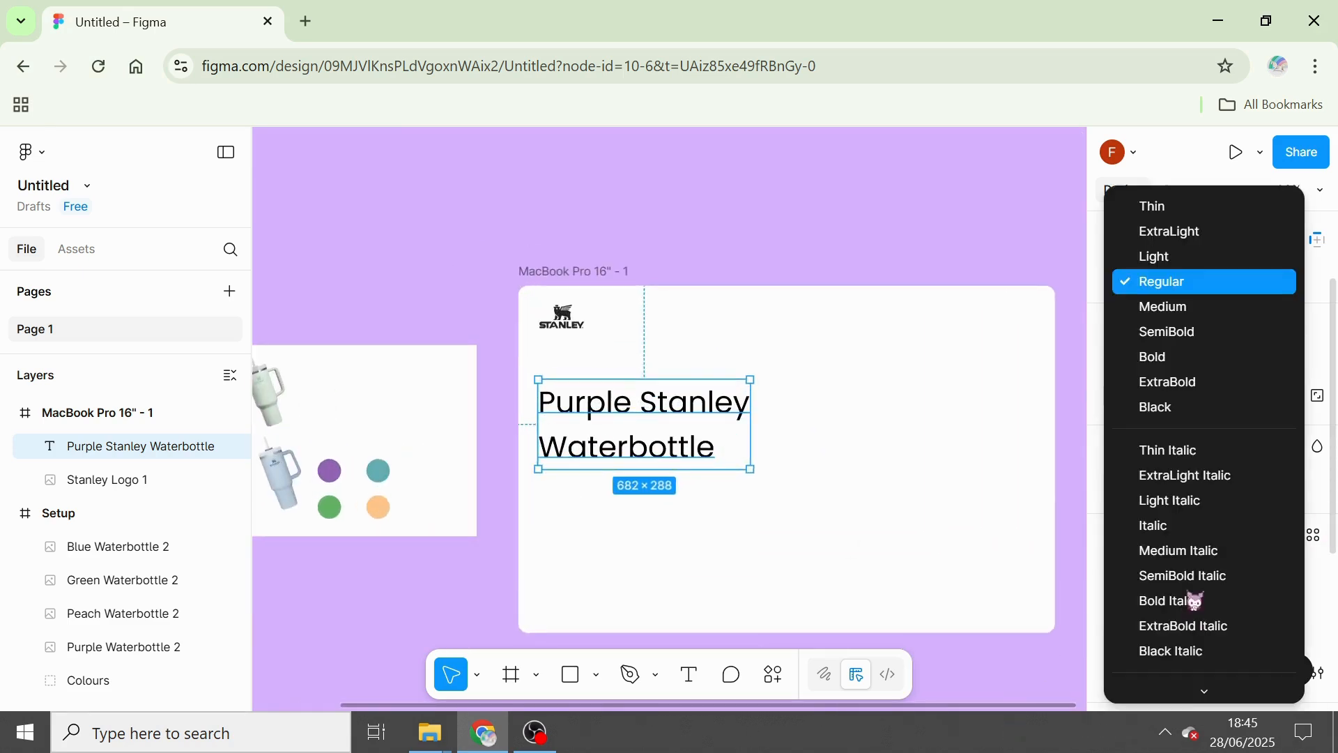
click(1198, 361)
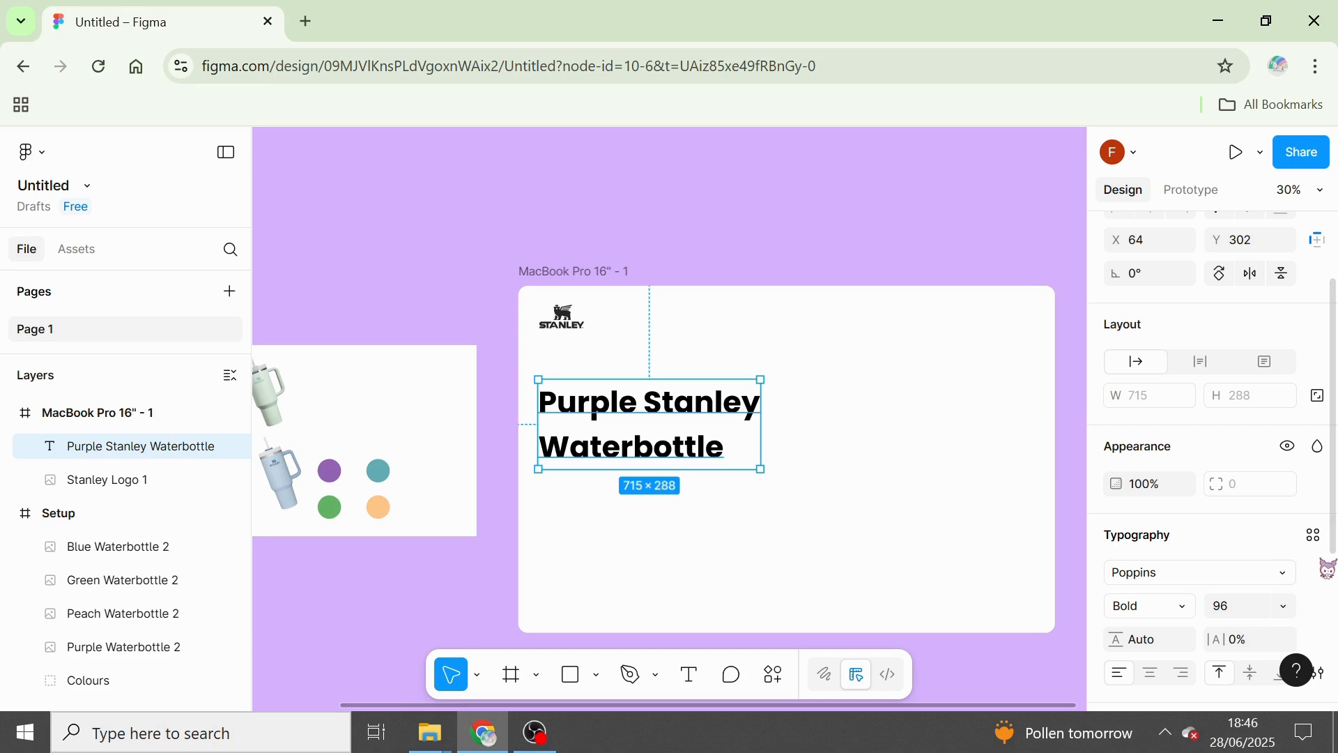
Scale the "Purple Stanley Waterbottle" heading up proportionally to about 822 × 332, keeping its upper-left corner in place.
click(1285, 605)
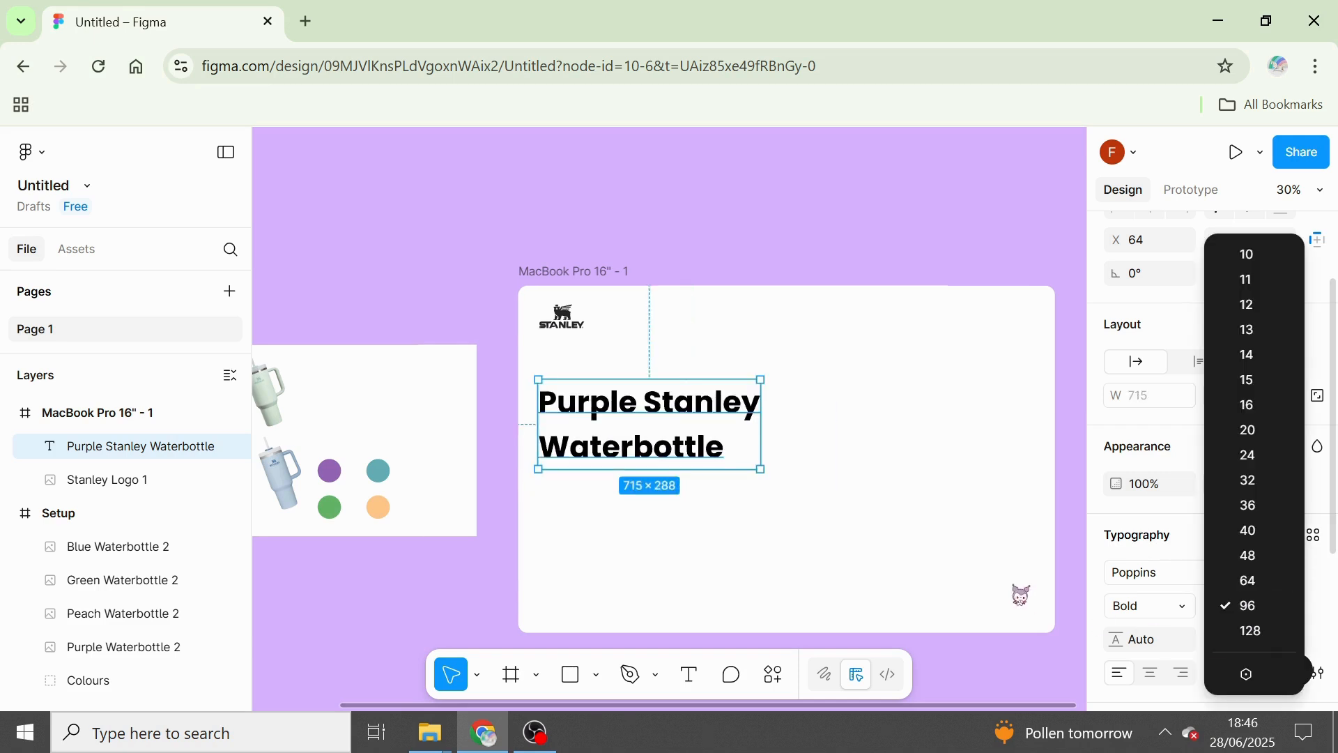
click(709, 545)
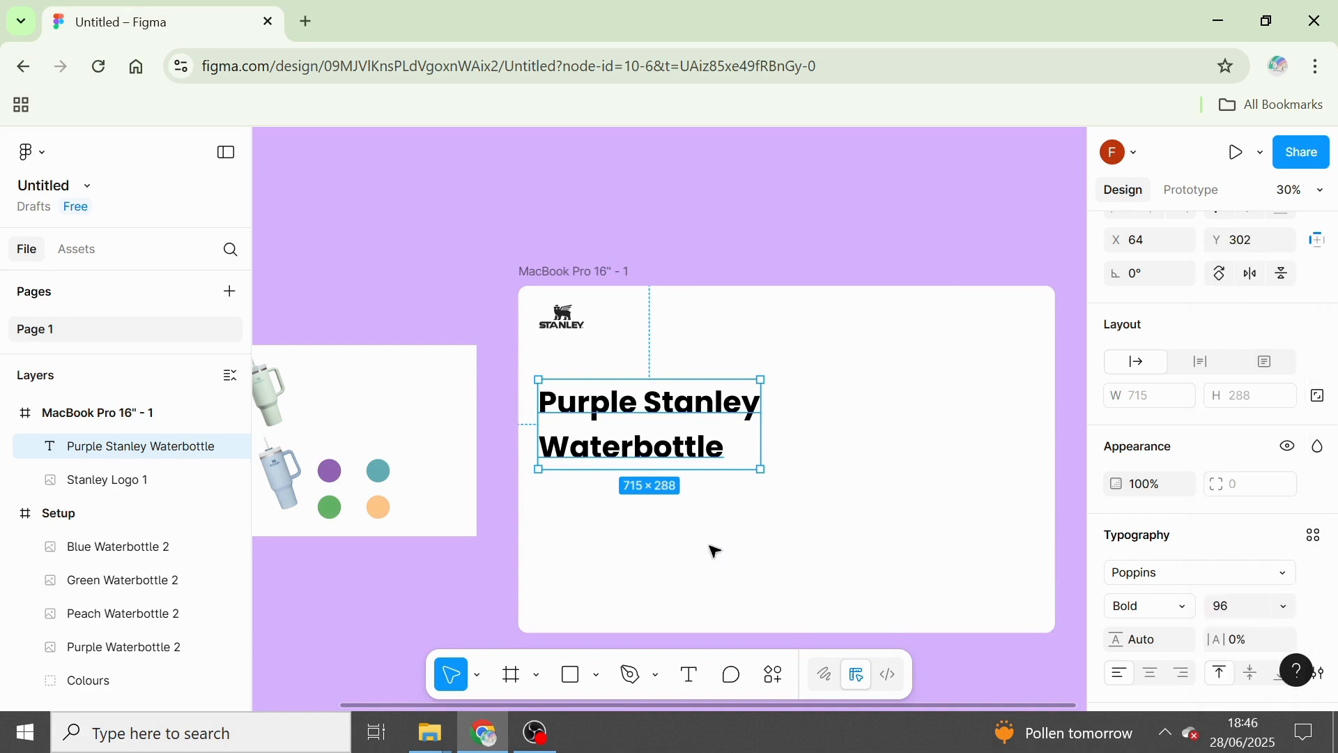
key(k)
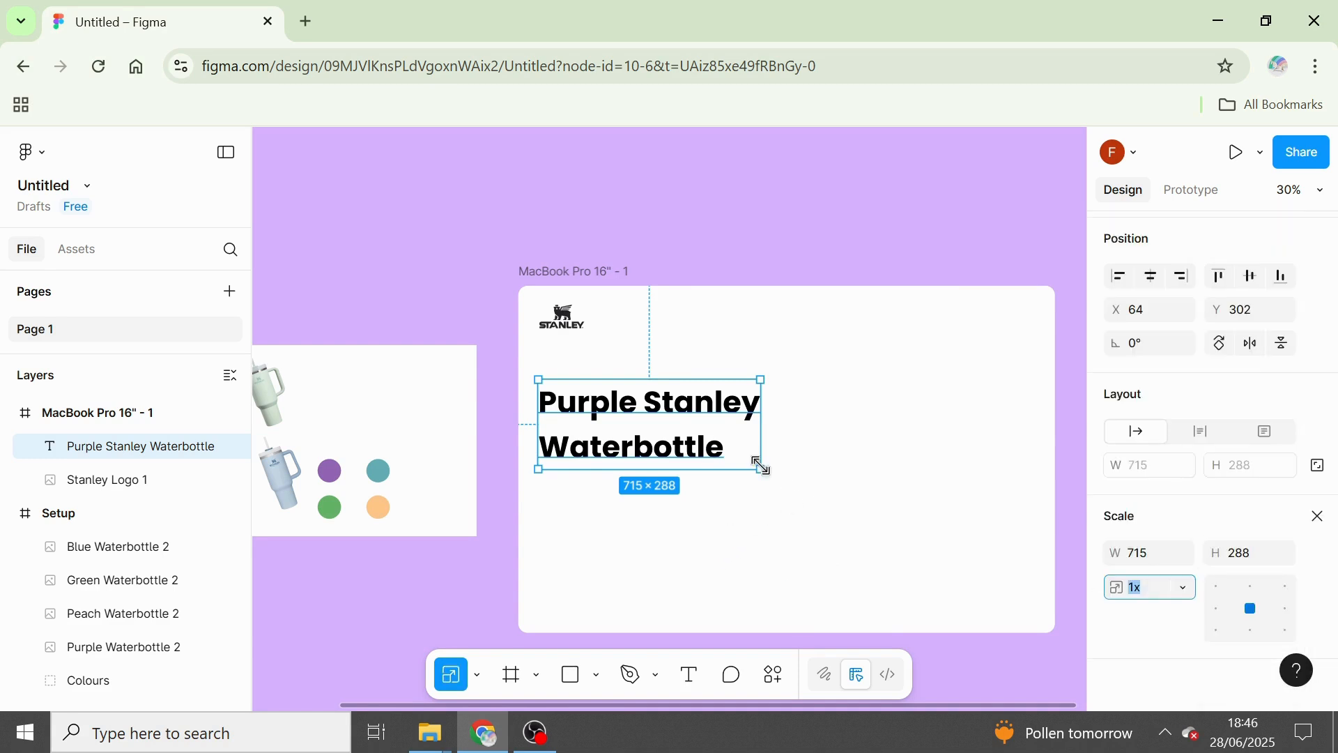
drag(762, 465, 776, 478)
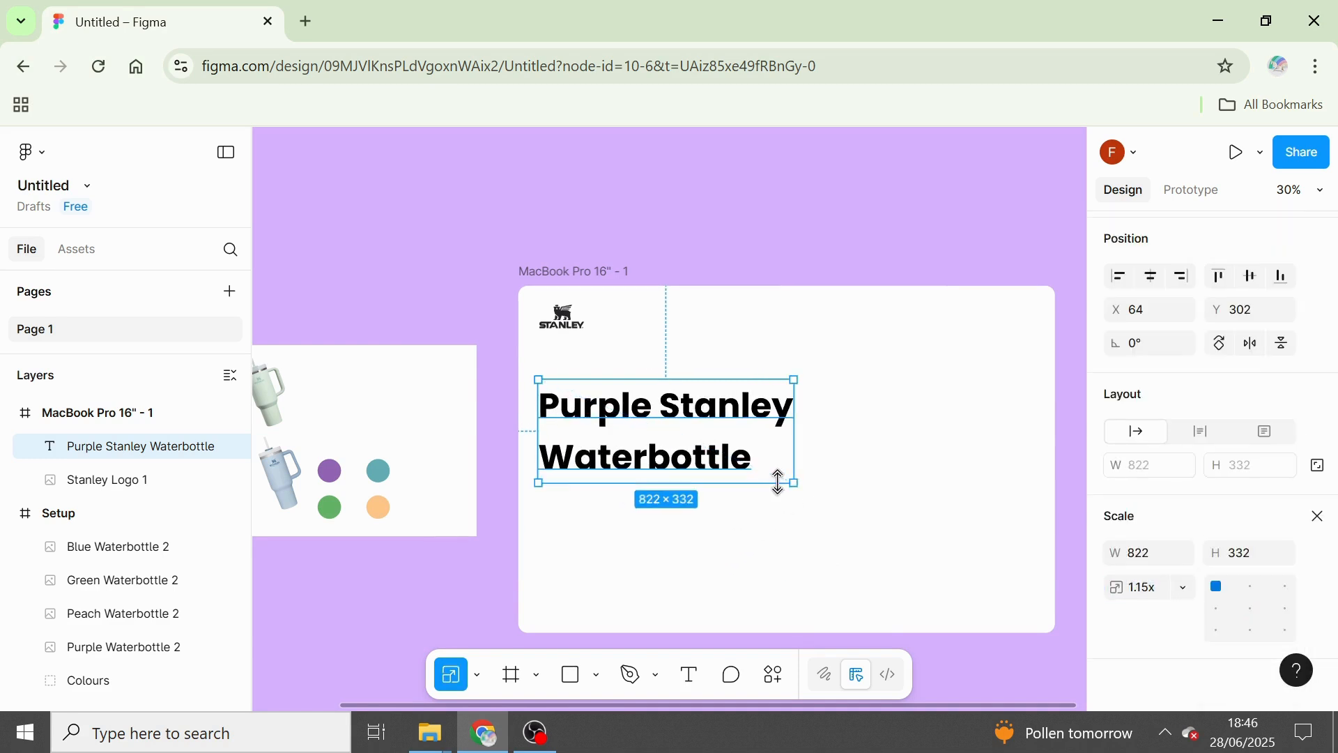
click(1317, 515)
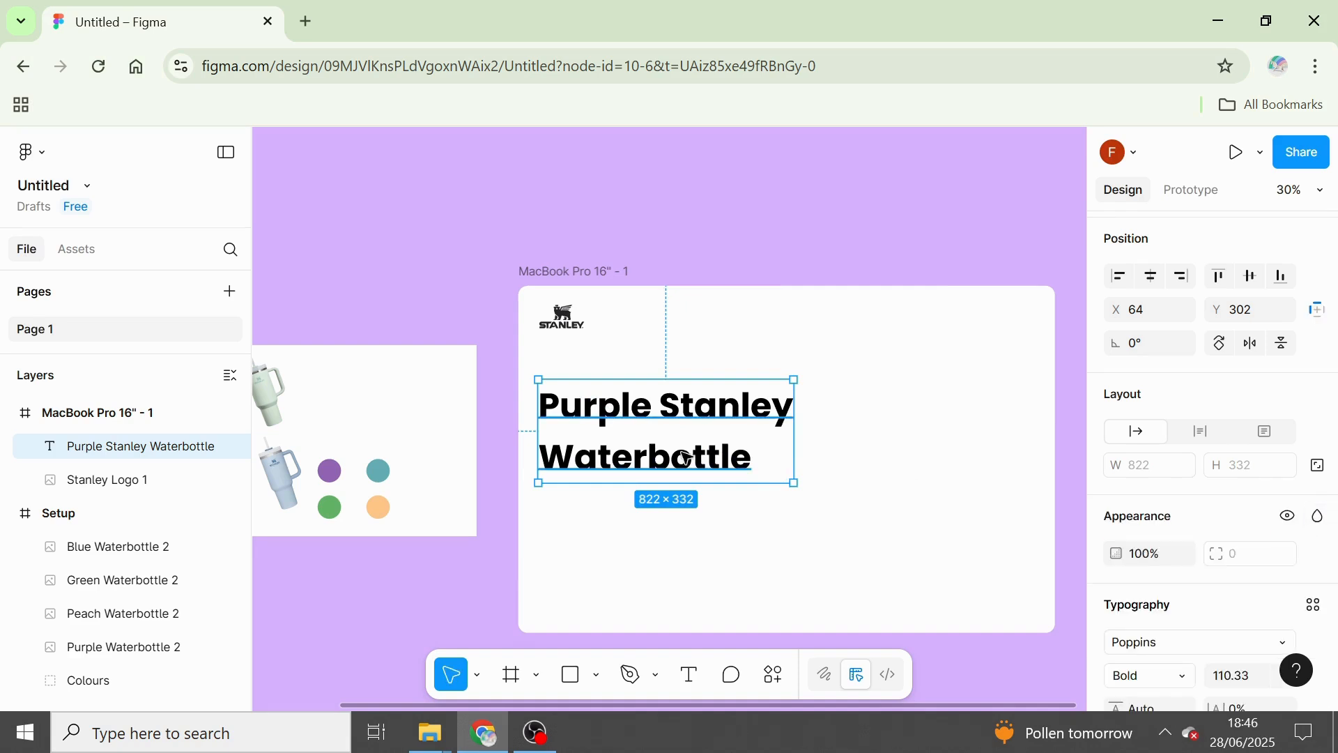
Duplicate the heading, move the copy straight down to Y 590, and replace its text with "£9.00".
key(ctrl+d)
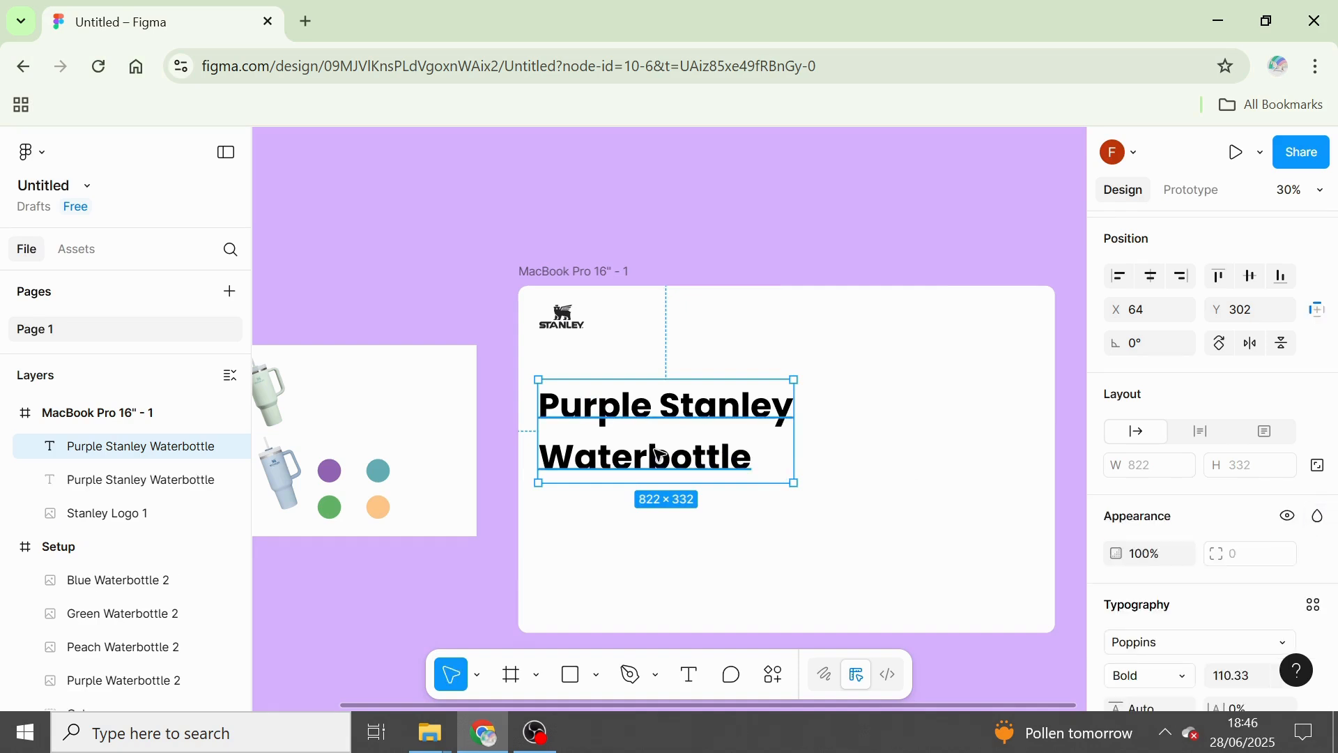
drag(641, 480, 642, 569)
double_click(655, 546)
key(BackSpace)
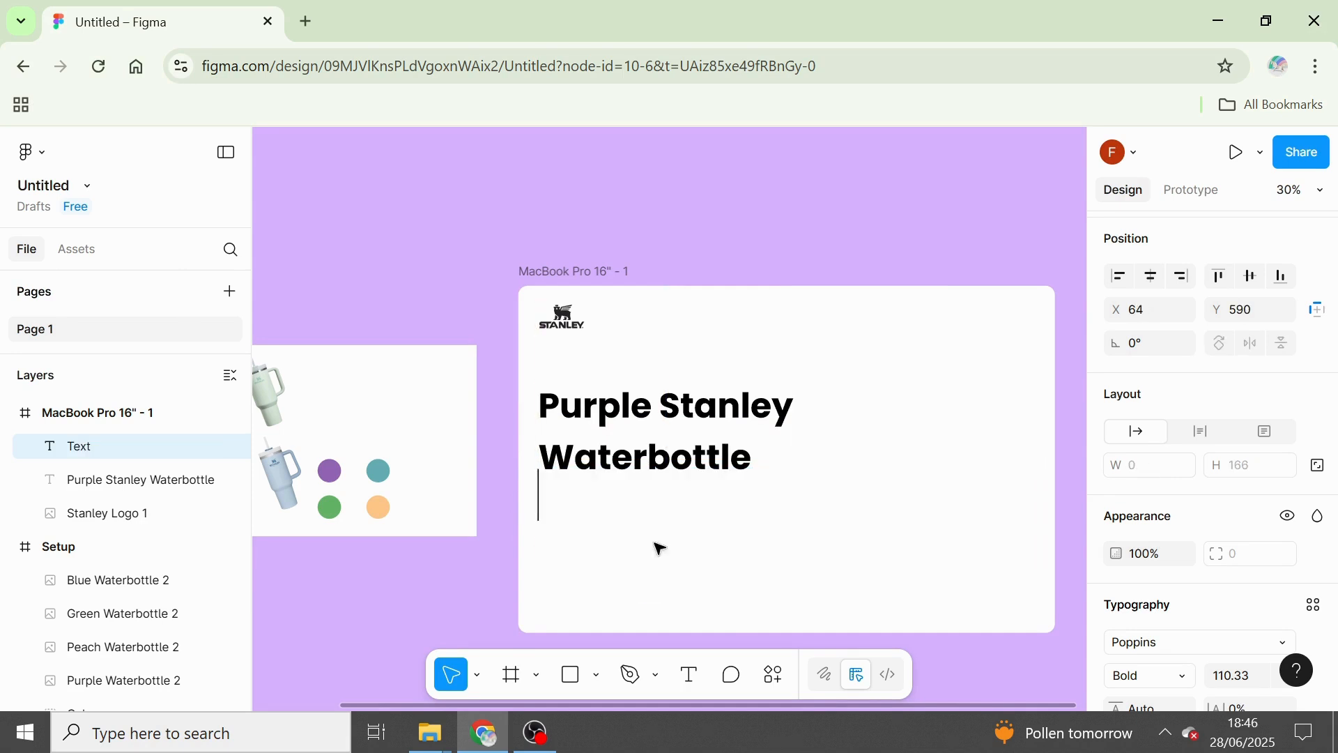
text(£9.00)
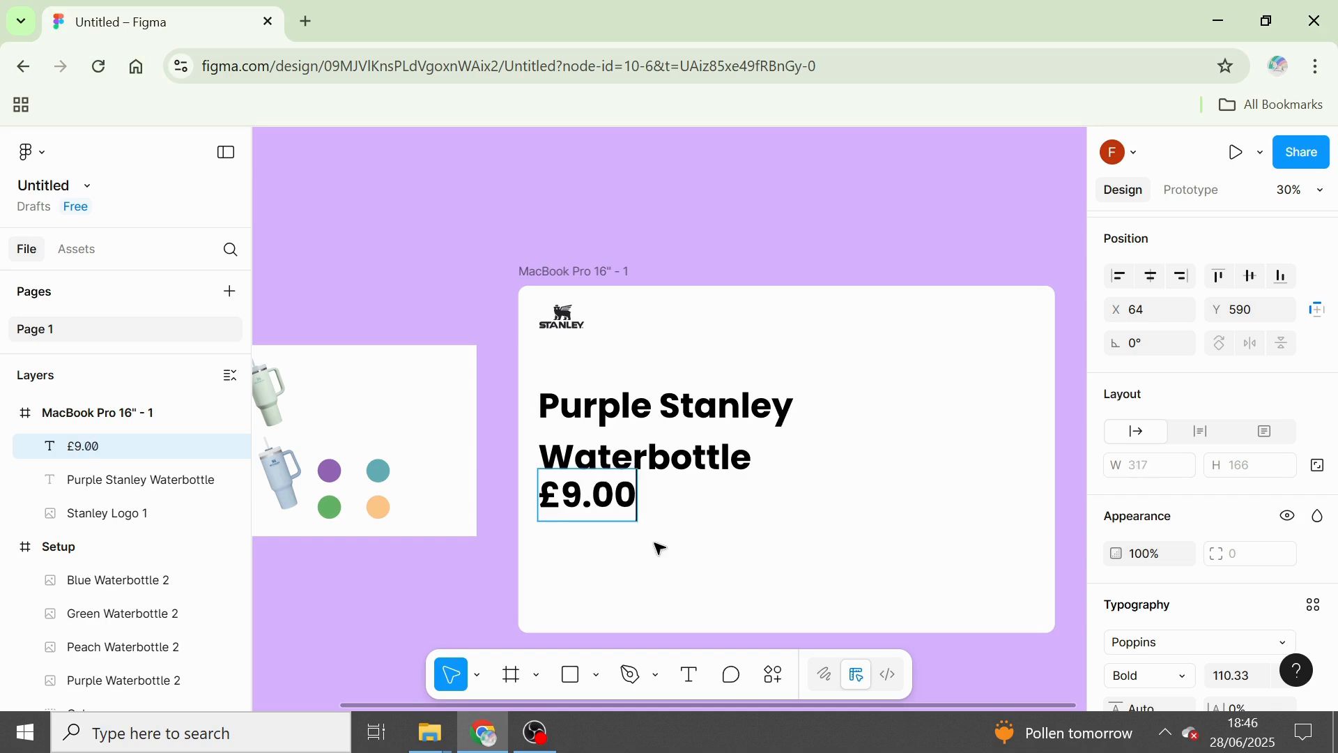
key(Return)
key(BackSpace)
key(Escape)
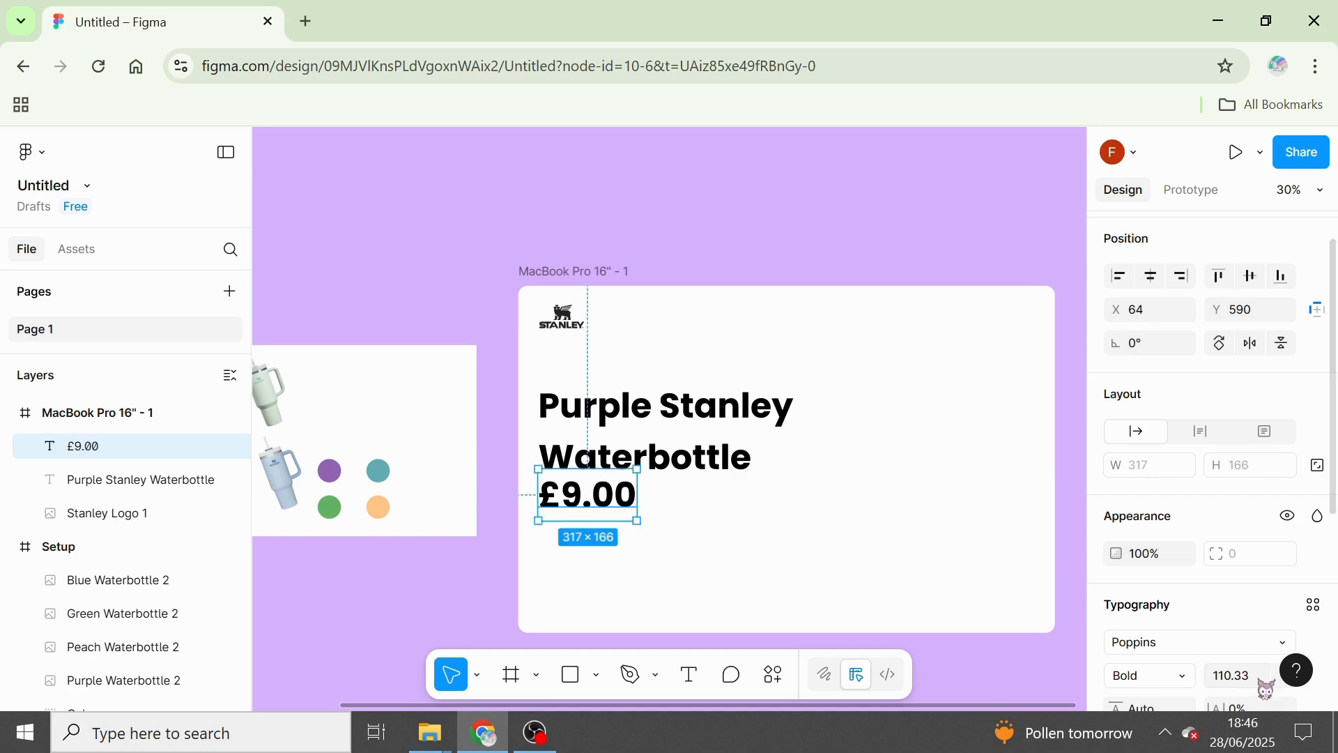
Set the font weight of the "£9.00" price text to Regular.
click(1193, 684)
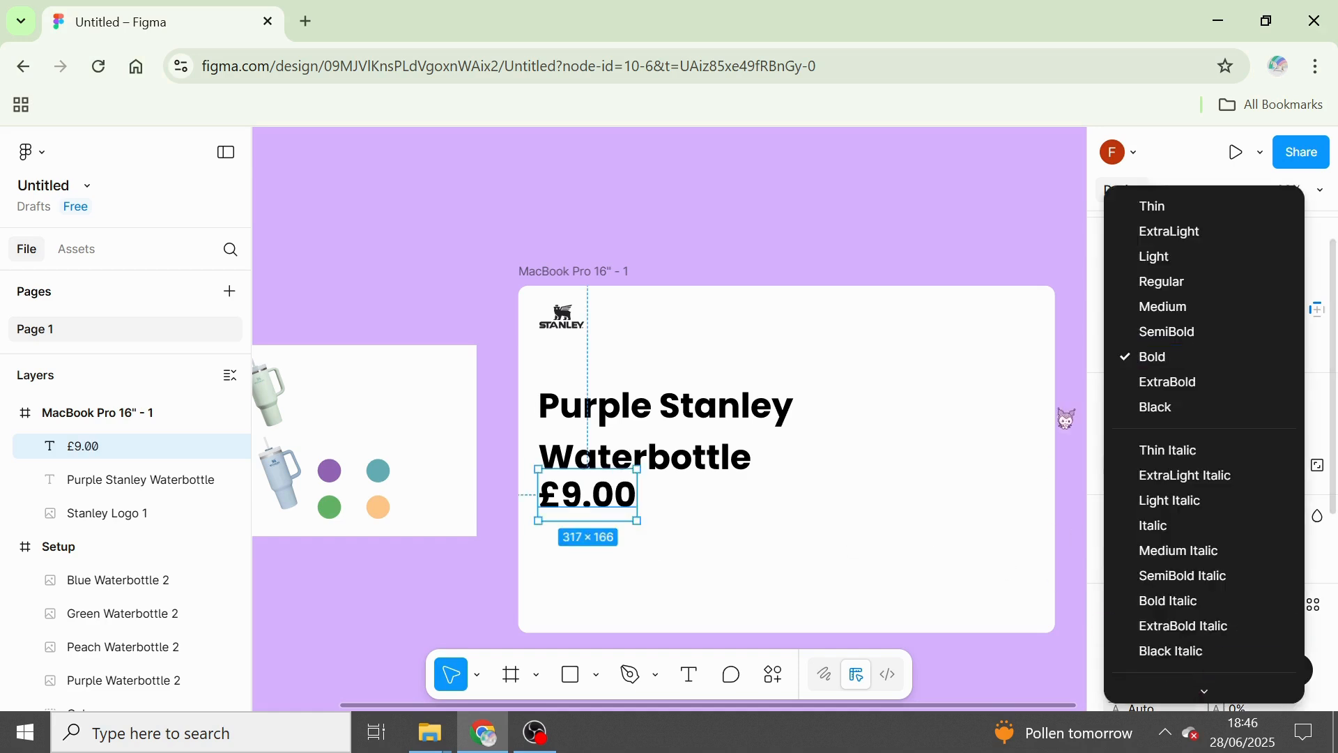
click(1193, 308)
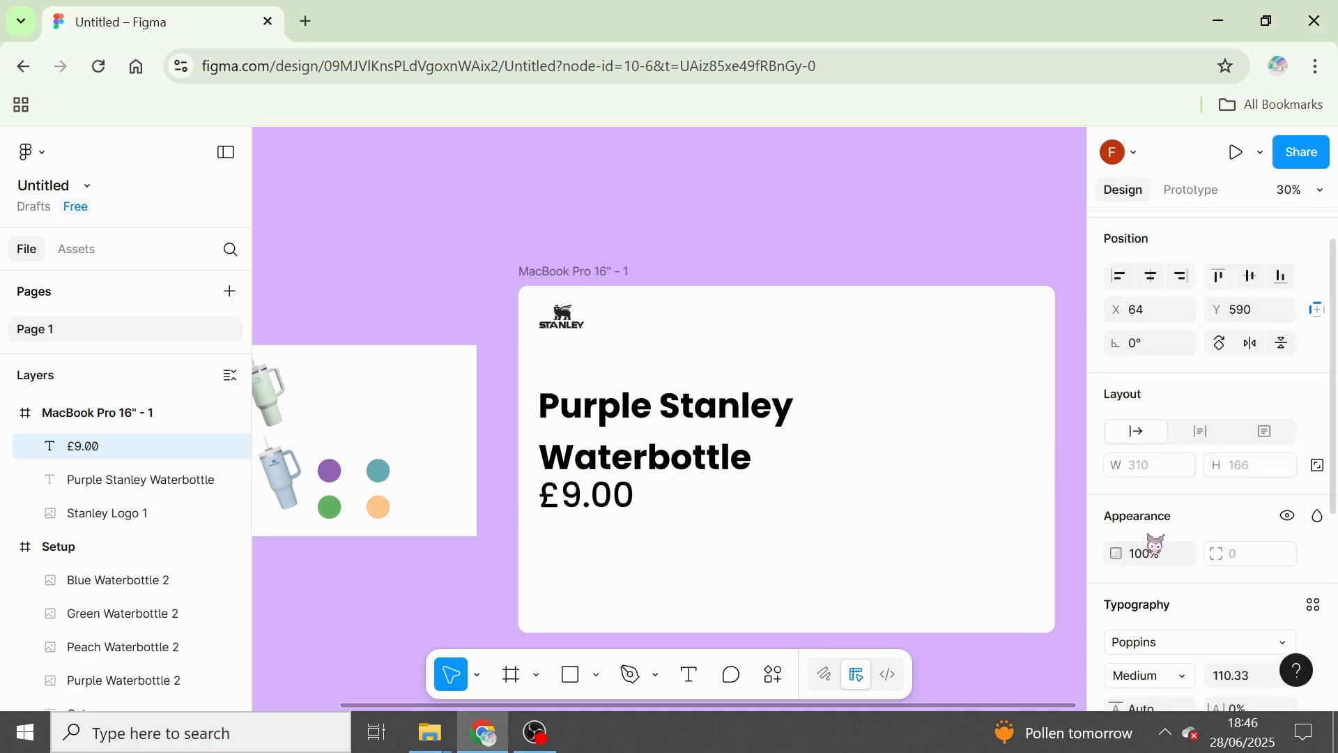
click(1178, 684)
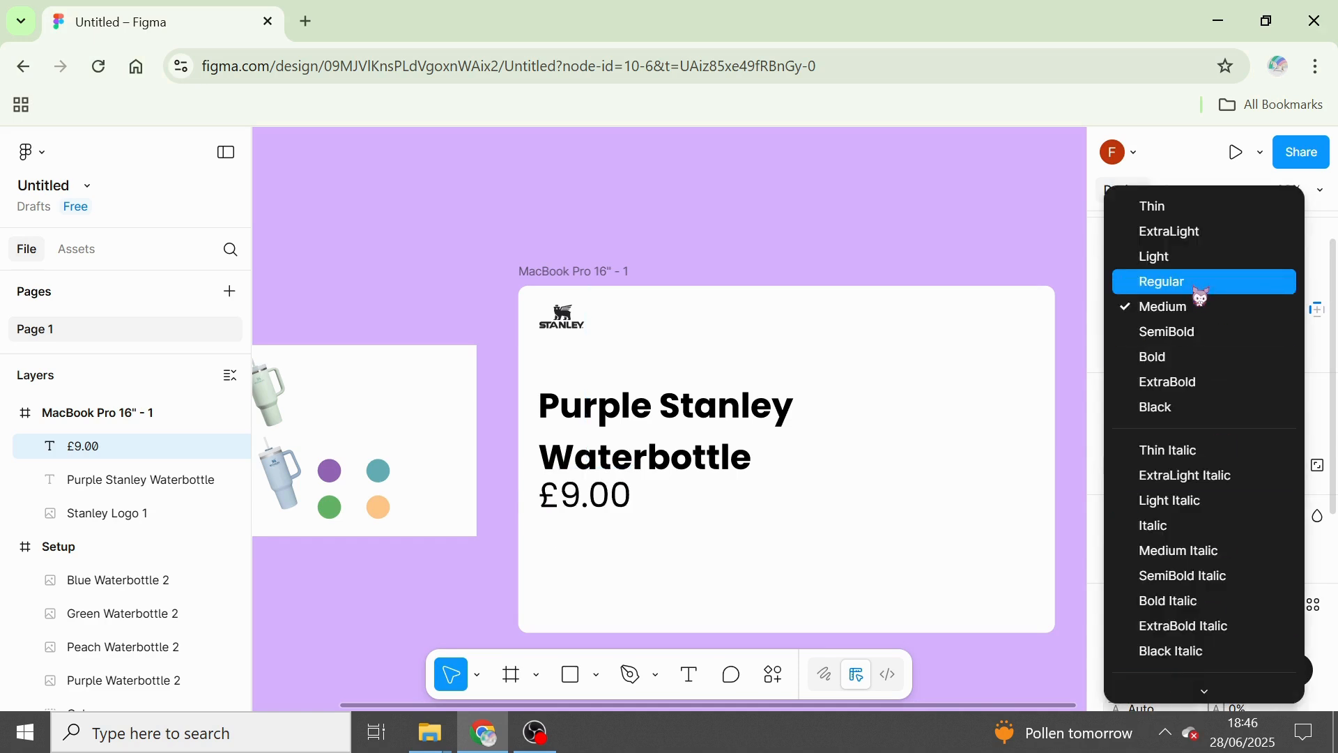
click(1117, 280)
click(659, 248)
click(82, 446)
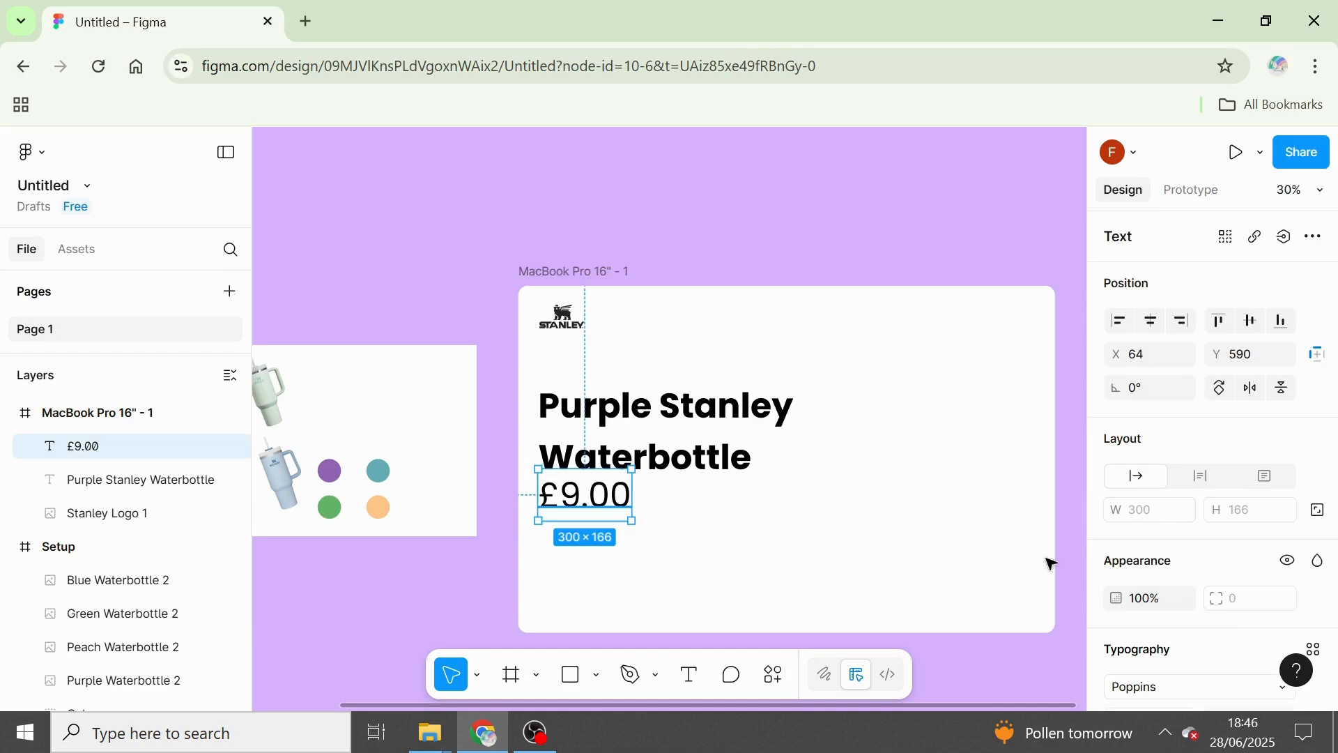
Set the price's font size to 64 and move the text straight down to Y 634.
scroll(1289, 558, down, 3)
scroll(1289, 558, up, 1)
scroll(1288, 558, down, 1)
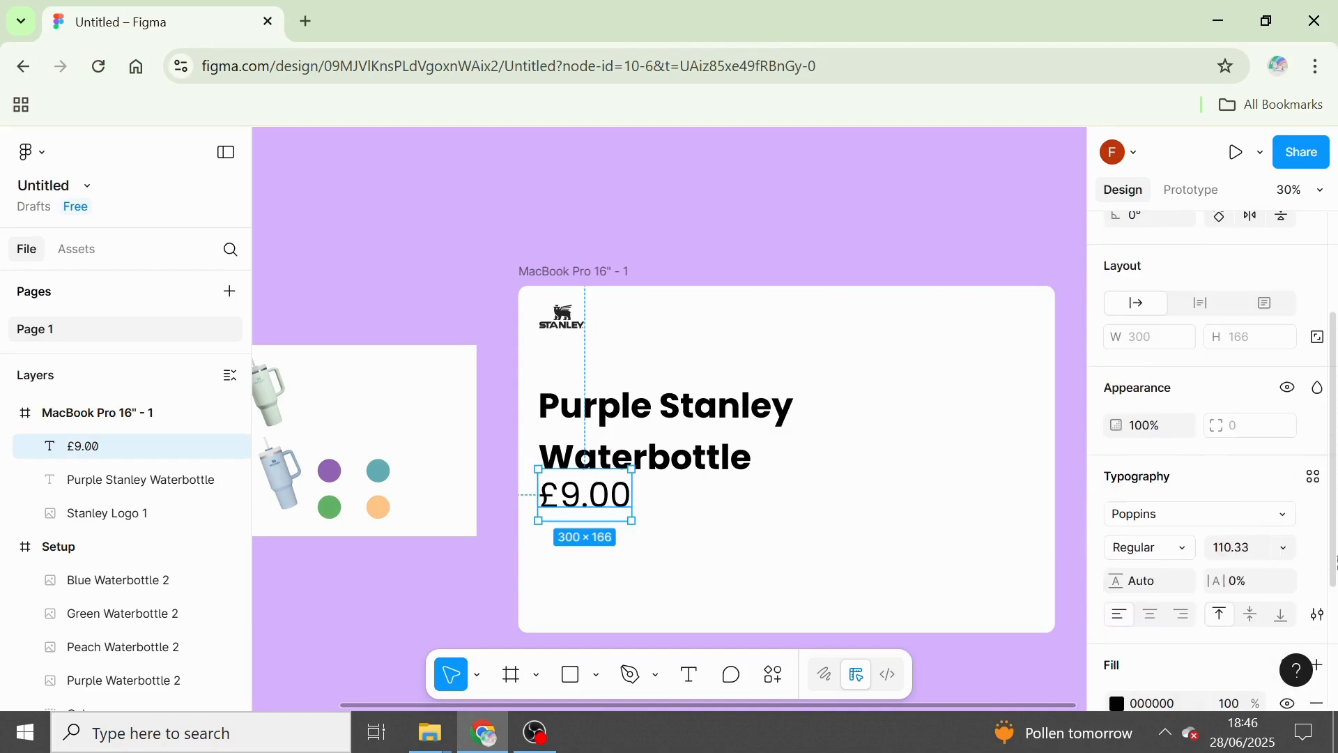
click(1285, 548)
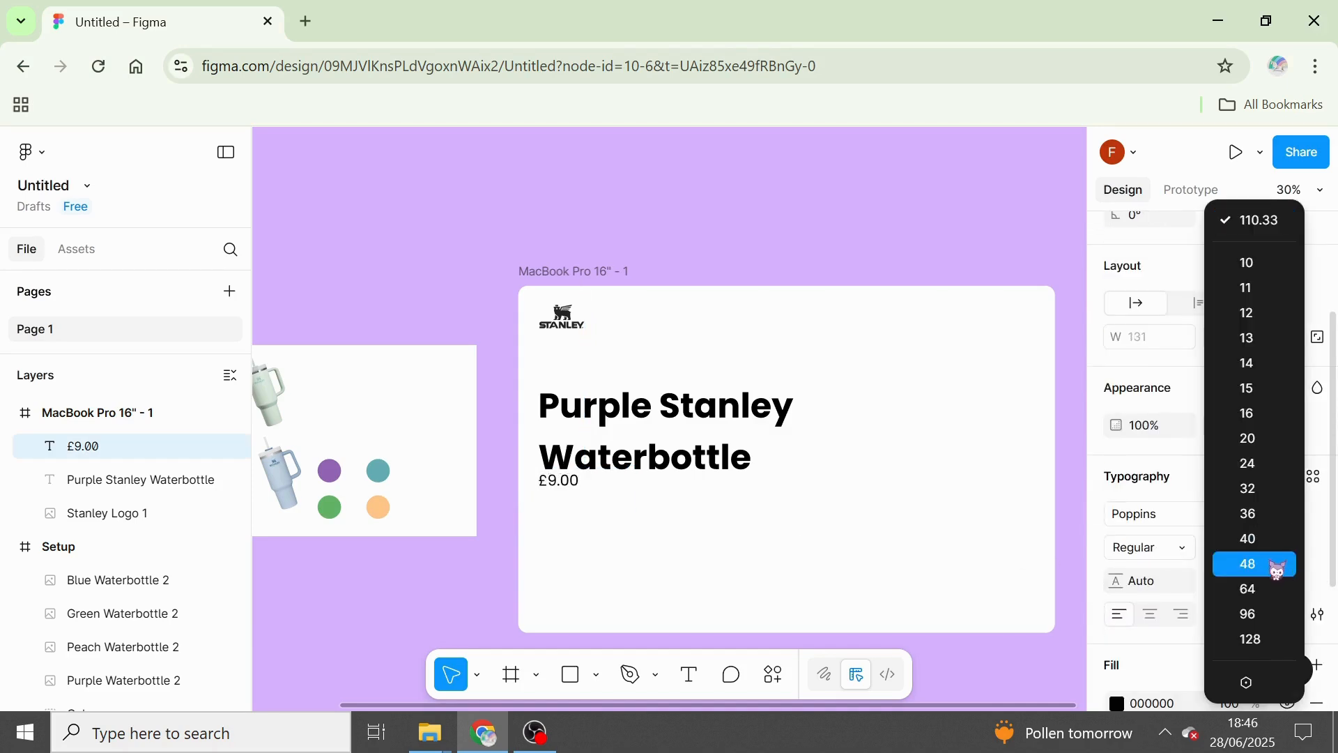
click(1265, 598)
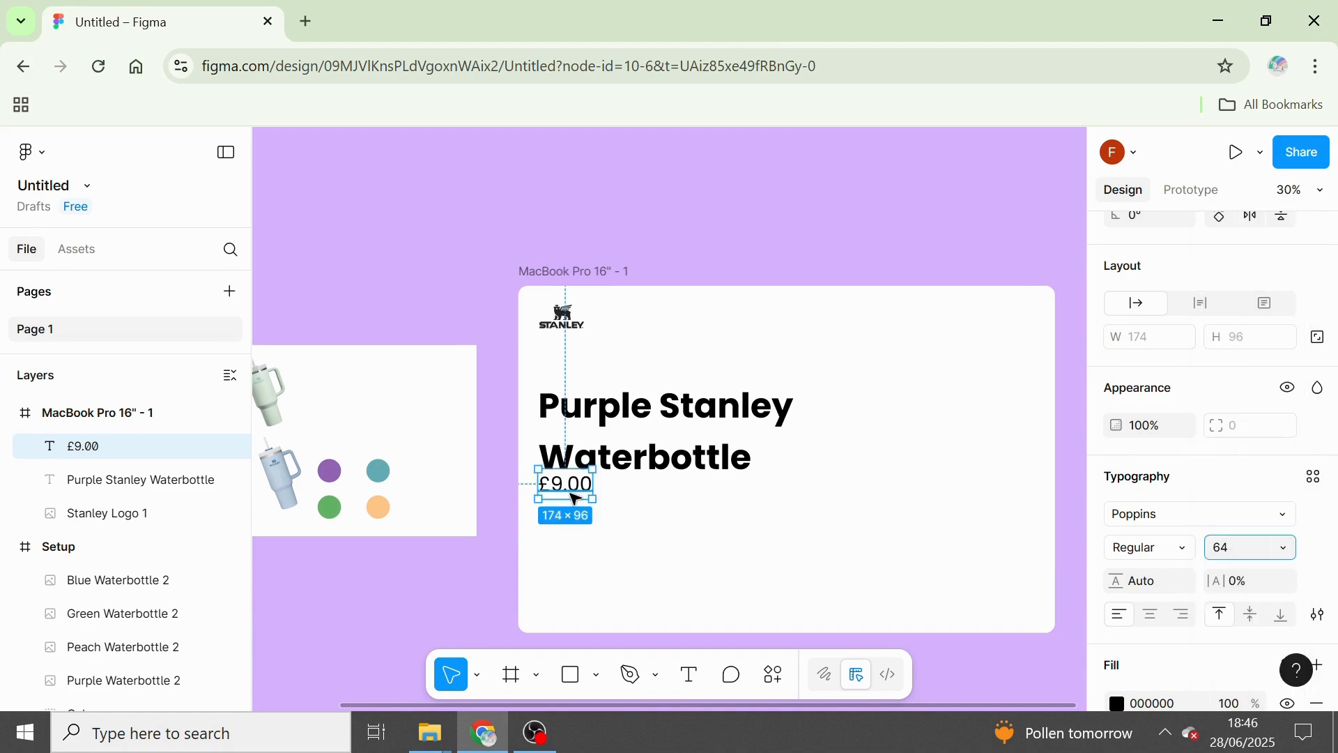
drag(570, 487, 570, 501)
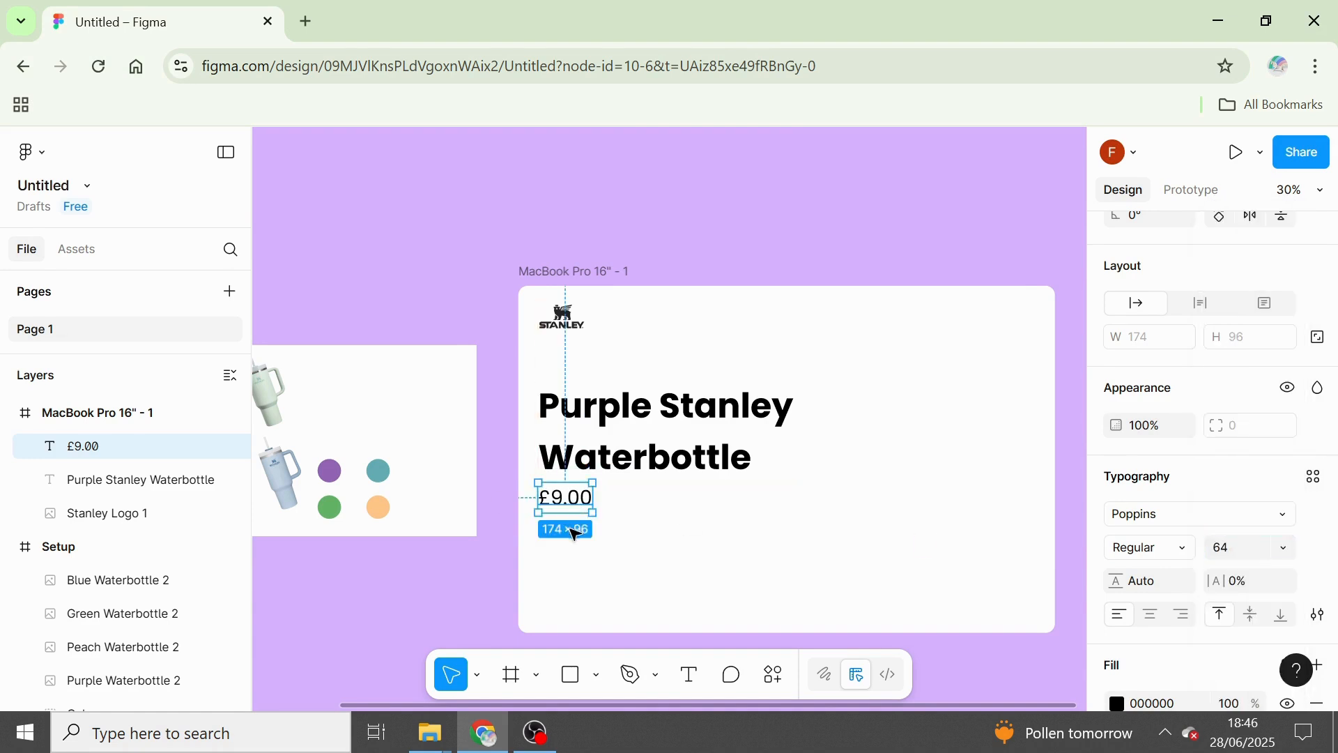
click(592, 579)
Draw a rectangle about 452 × 135 just below the price and set its corner radius to 100.
scroll(592, 580, up, 5)
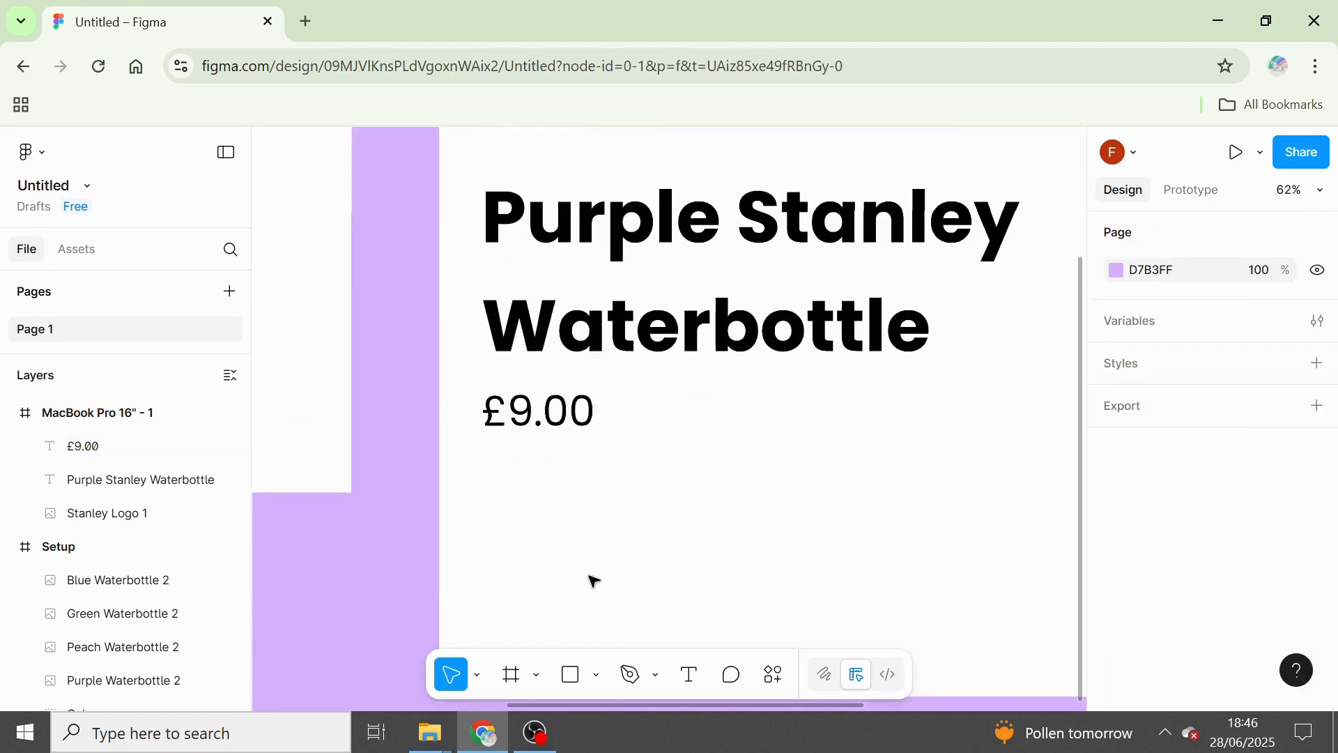
scroll(593, 580, down, 3)
key(r)
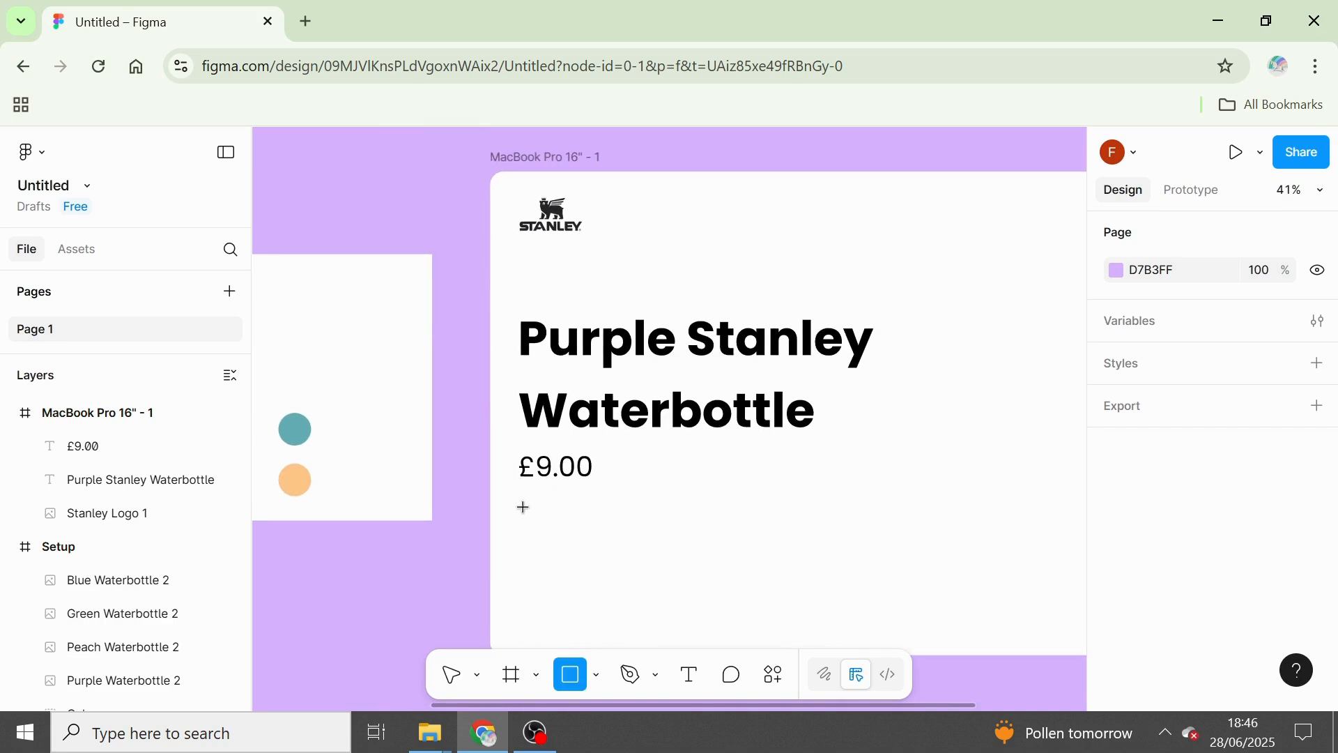
drag(524, 505, 719, 563)
click(1269, 568)
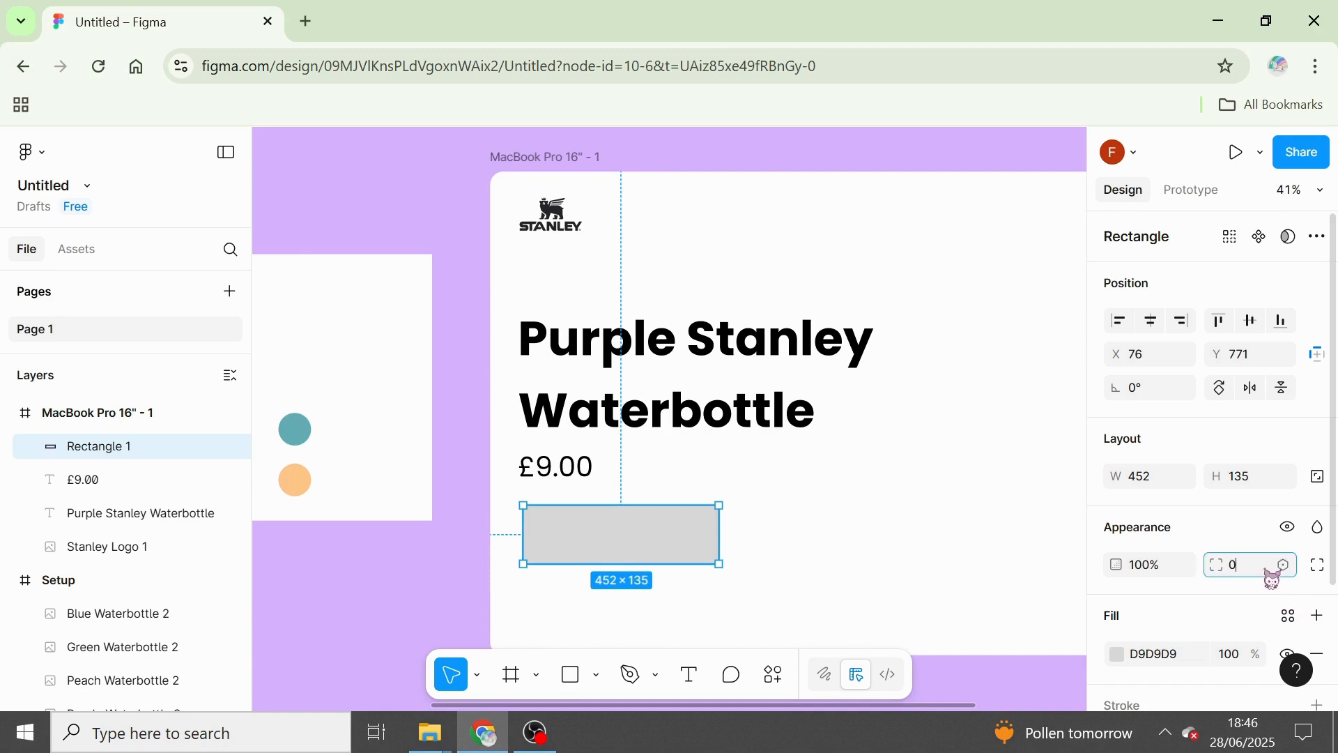
text(100)
key(Return)
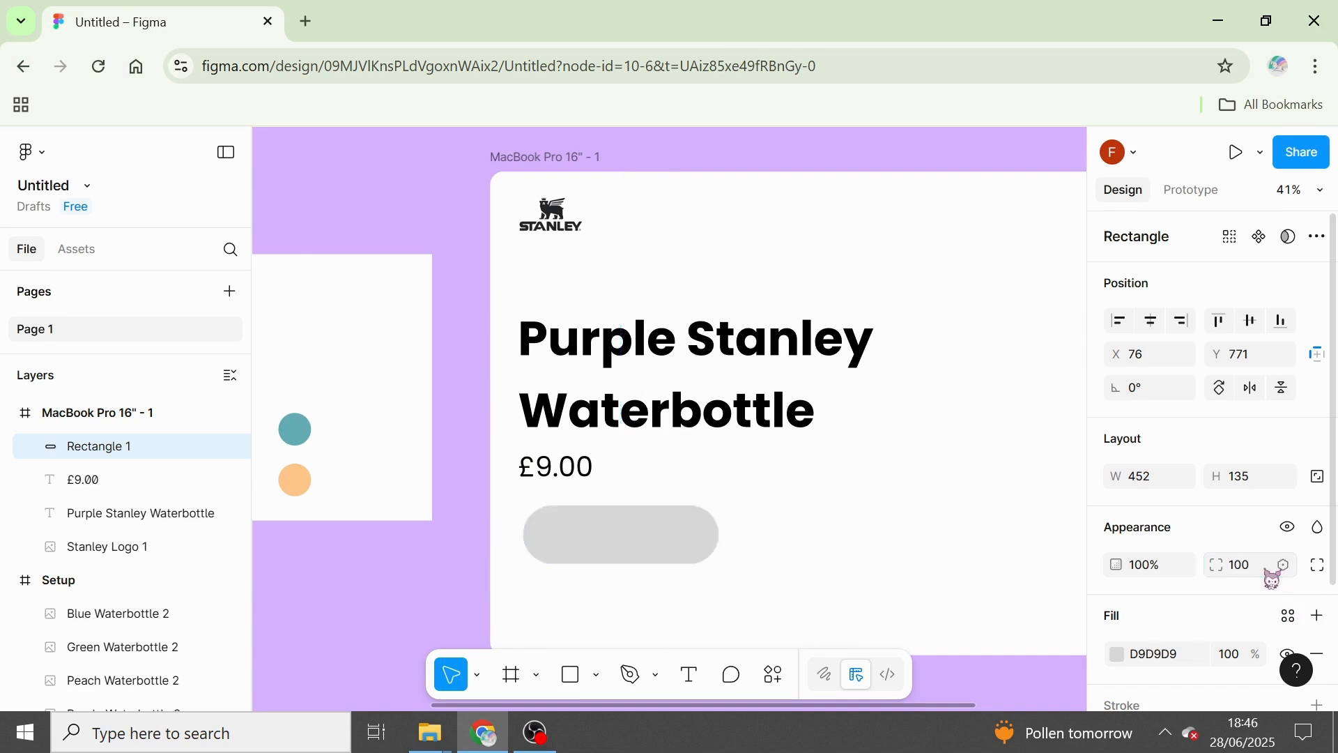
Change the rounded rectangle's fill to the bright purple A33BFF.
scroll(1213, 460, down, 3)
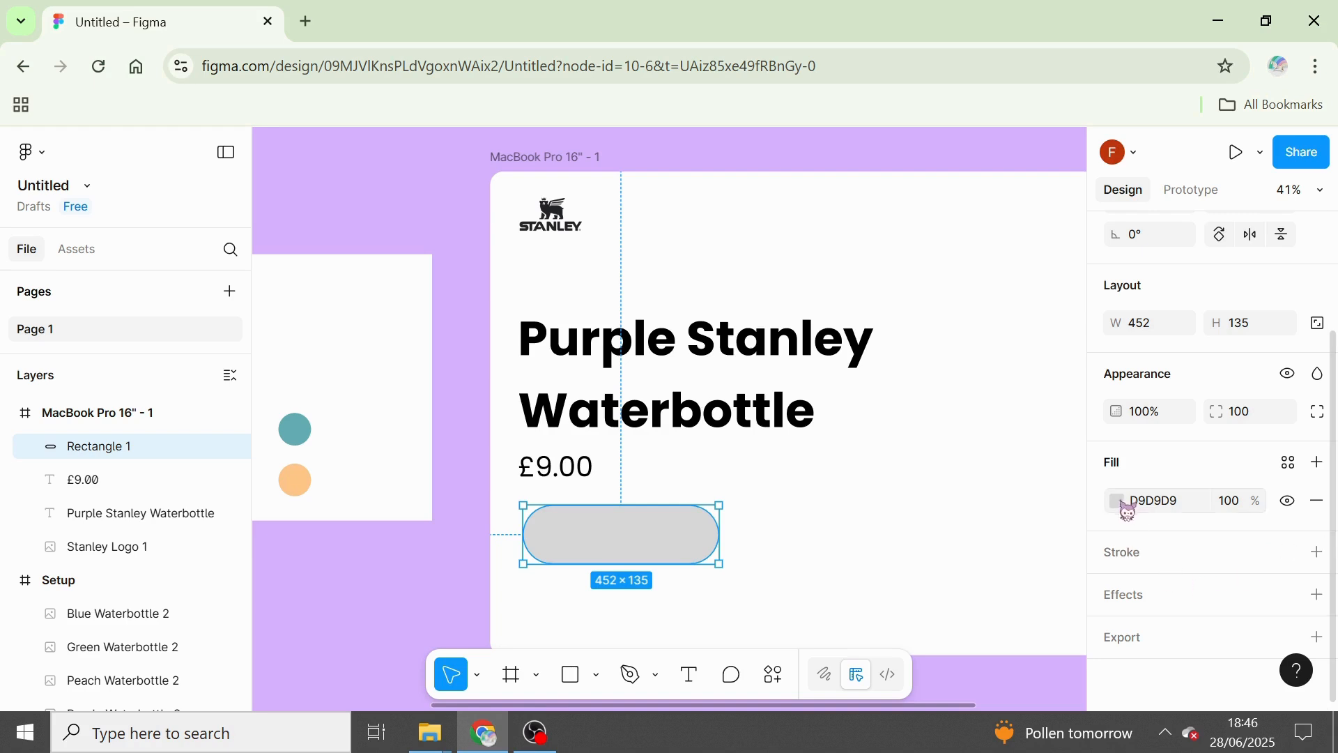
click(1118, 501)
click(1005, 567)
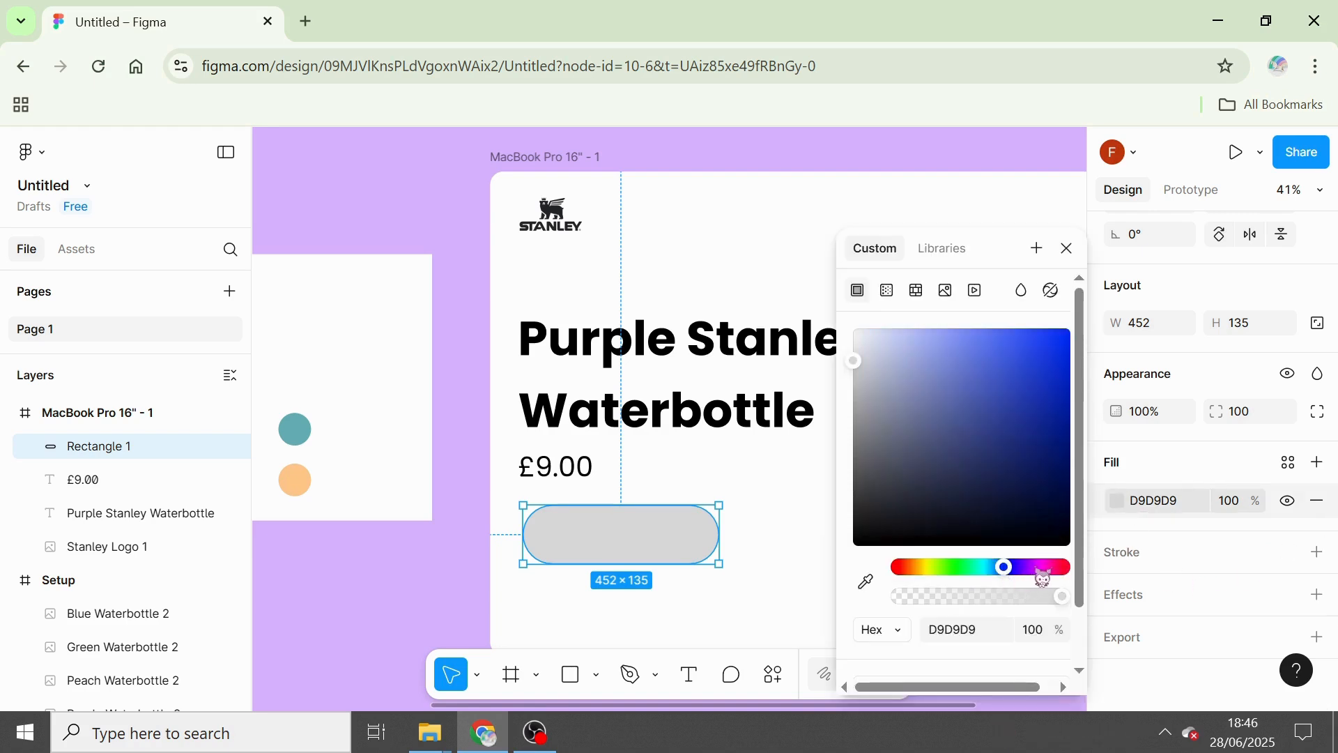
drag(1038, 573, 1024, 570)
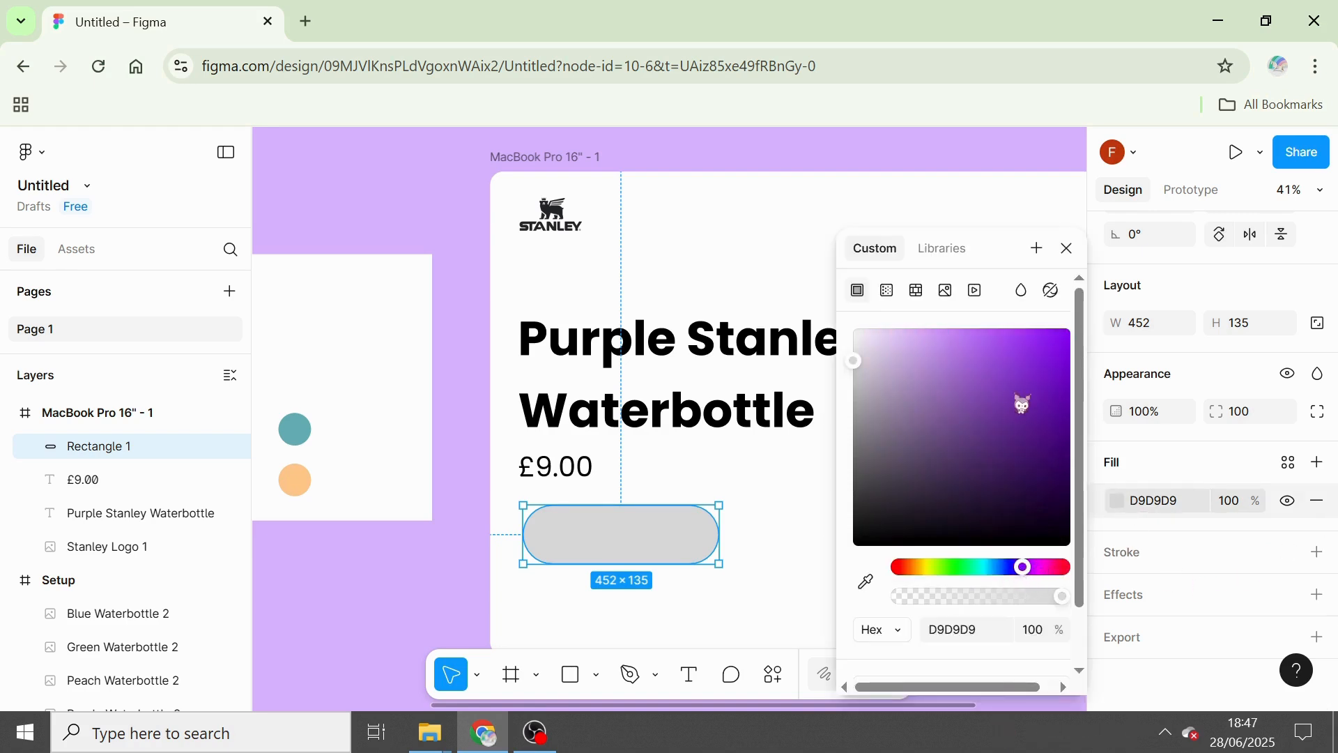
drag(1018, 397, 1021, 330)
click(1073, 251)
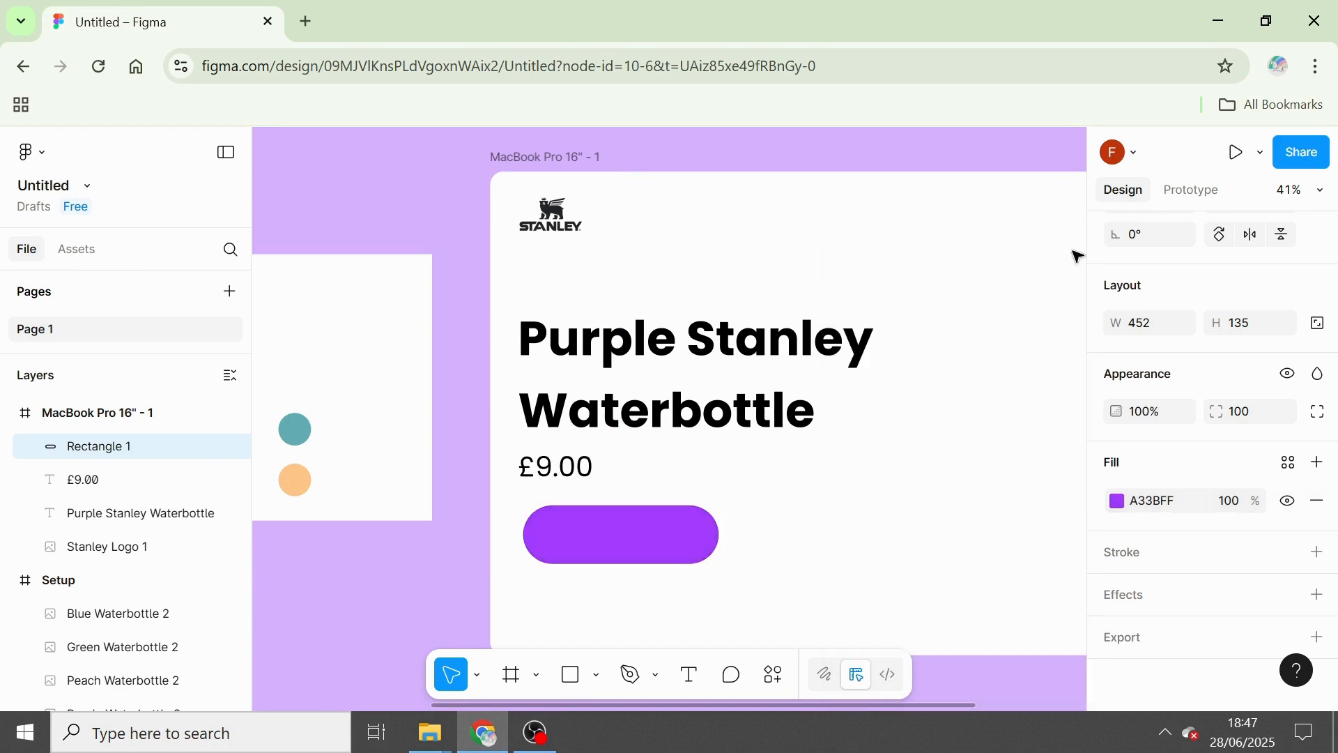
click(419, 573)
Duplicate the "£9.00" text, move the copy onto the purple rectangle at about X 93, Y 810, and layer it above the rectangle.
click(557, 469)
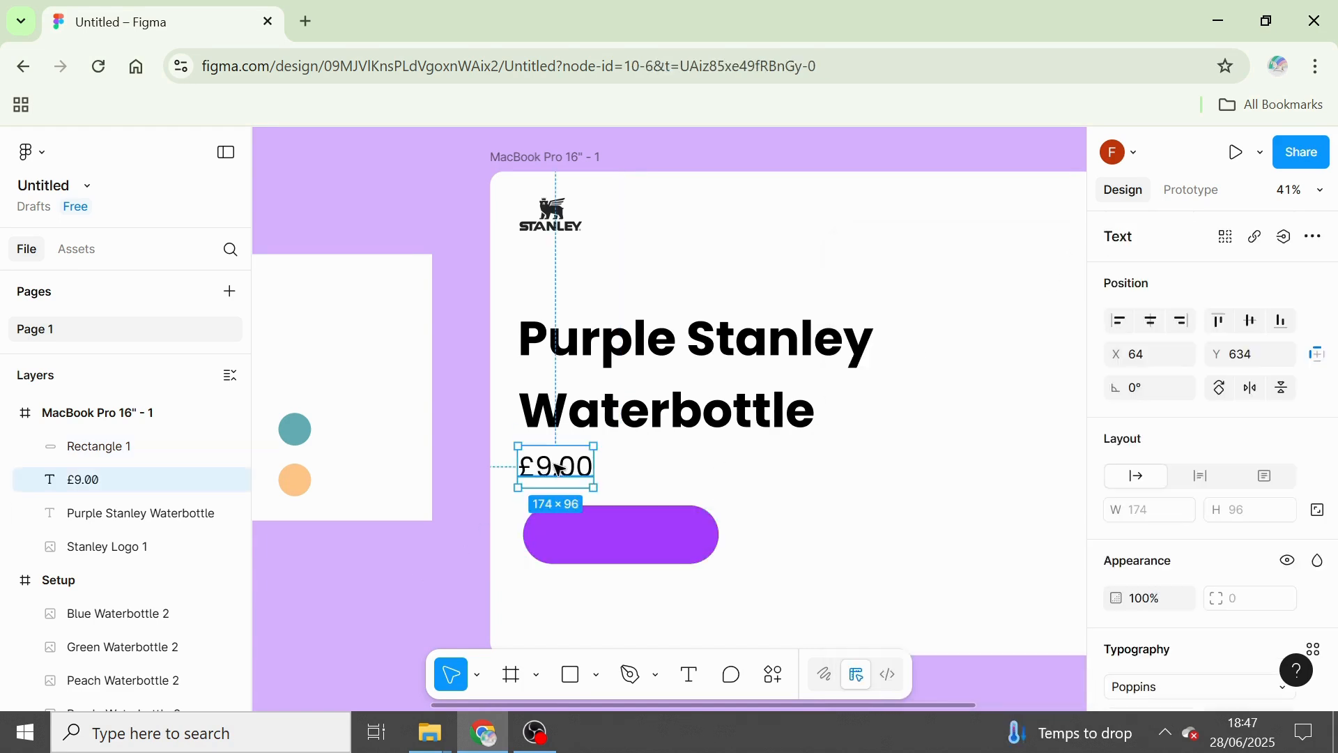
key(ctrl+d)
drag(558, 469, 570, 540)
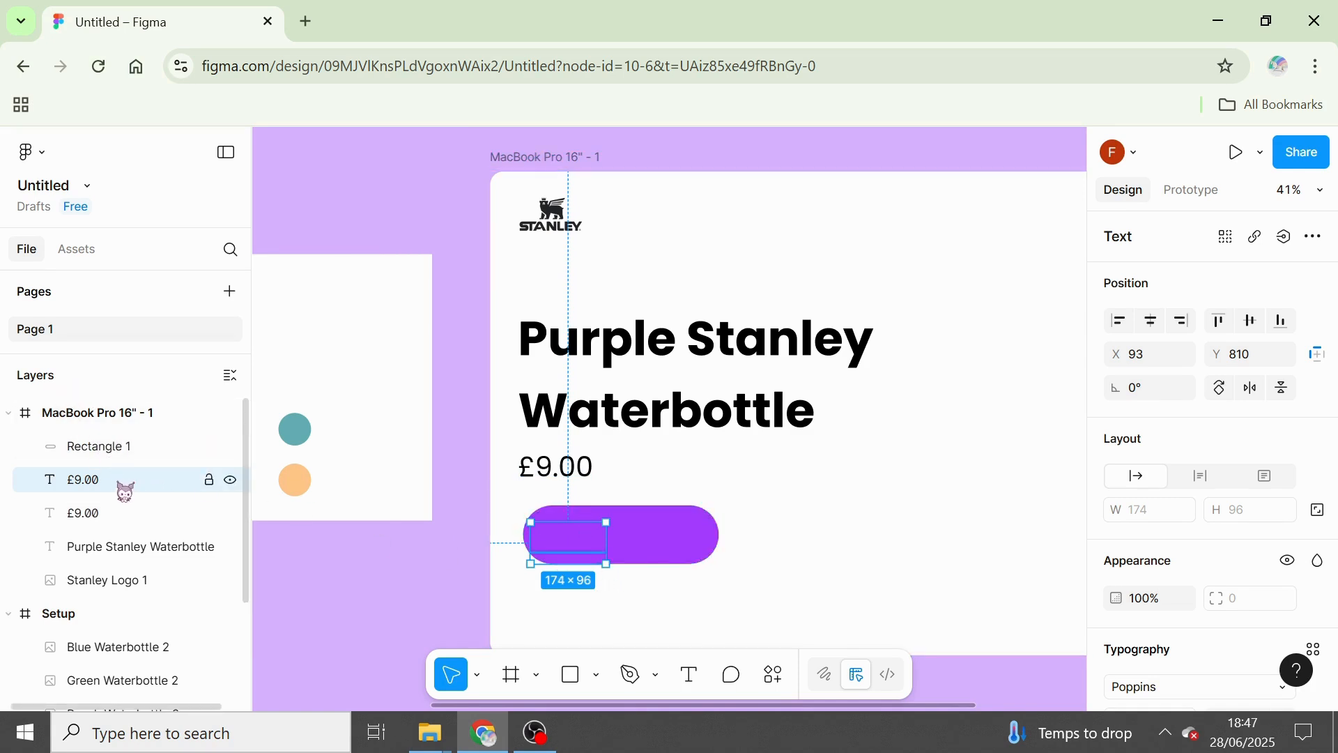
drag(125, 492, 154, 446)
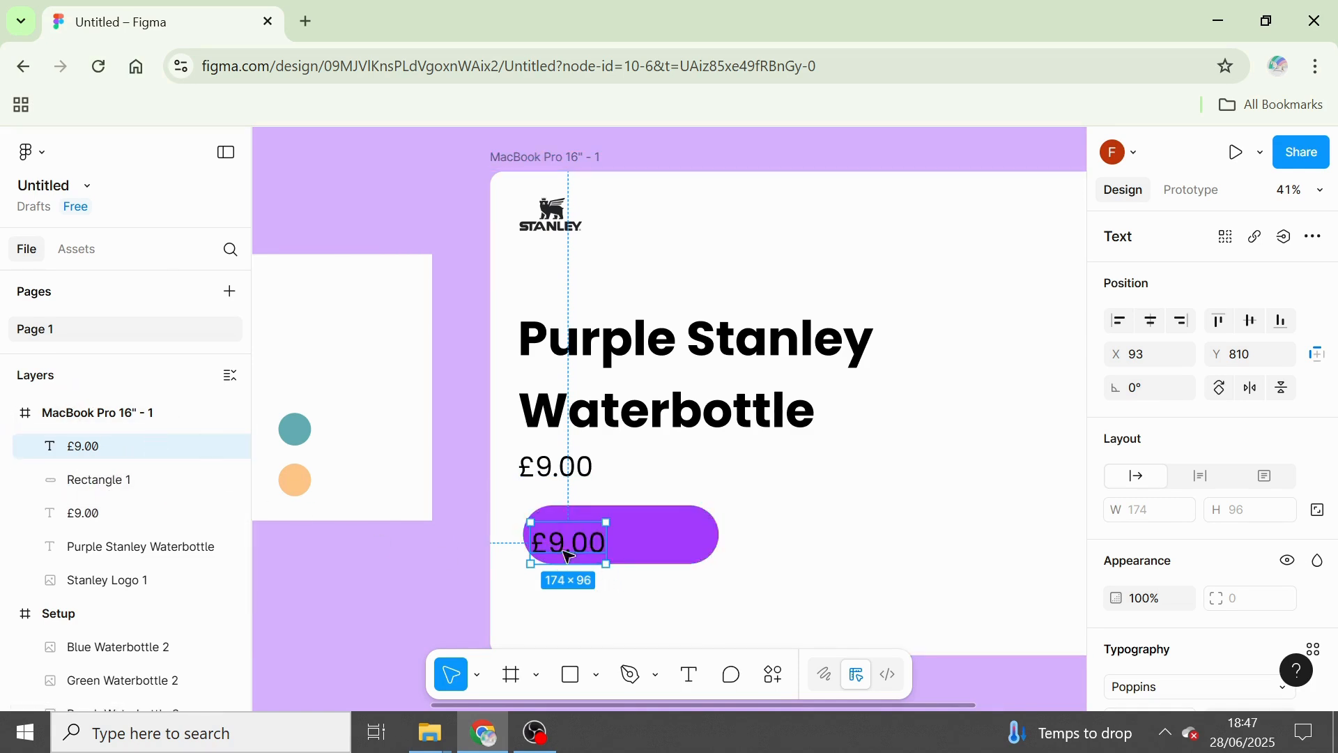
Replace the text on the purple rectangle with "Add to Cart".
double_click(577, 542)
key(BackSpace)
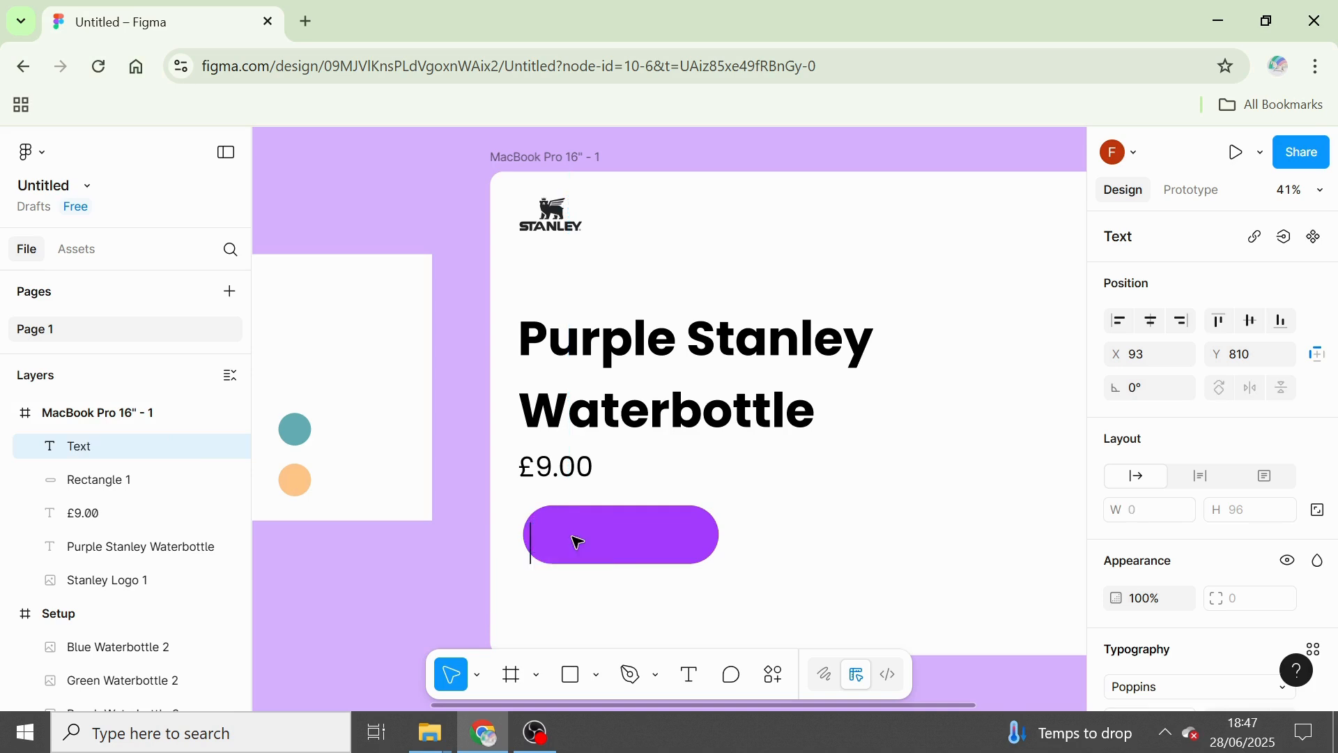
text(Add to Cart)
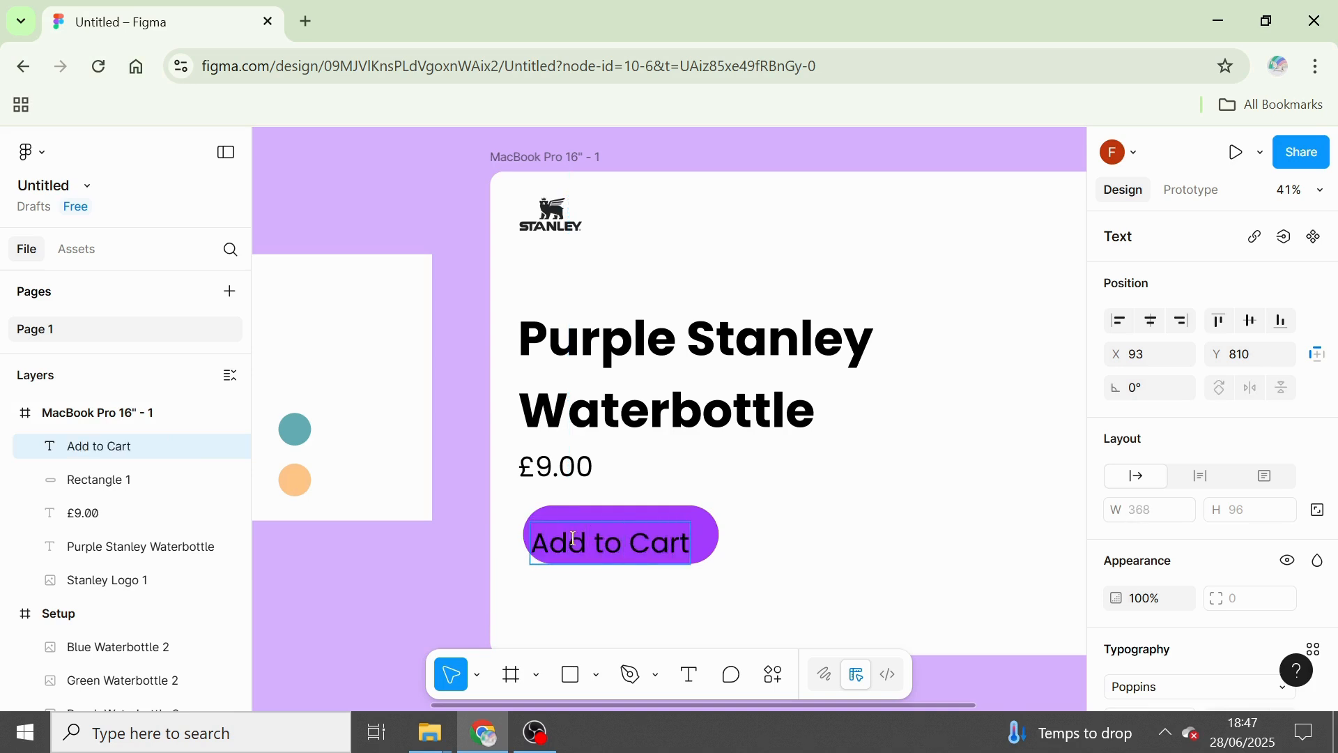
key(Escape)
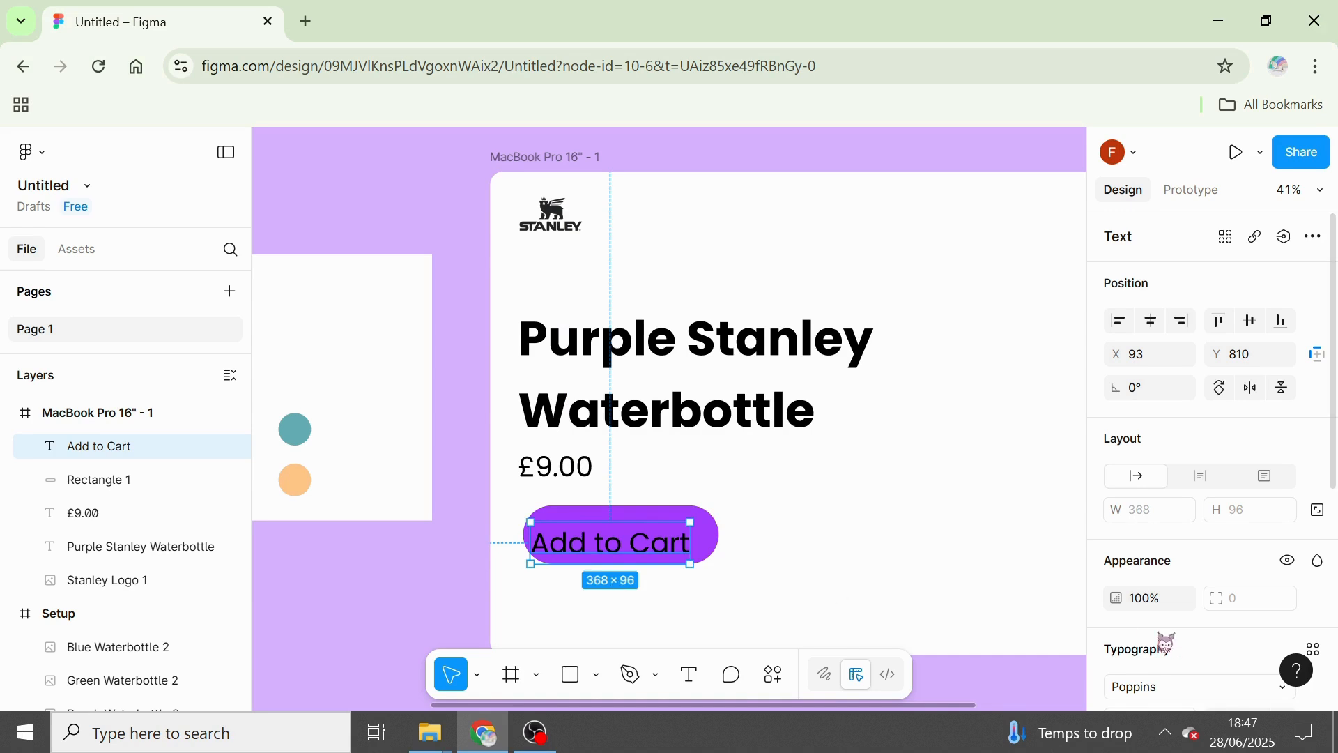
Set the font size of the "Add to Cart" text to 40.
scroll(1213, 487, down, 3)
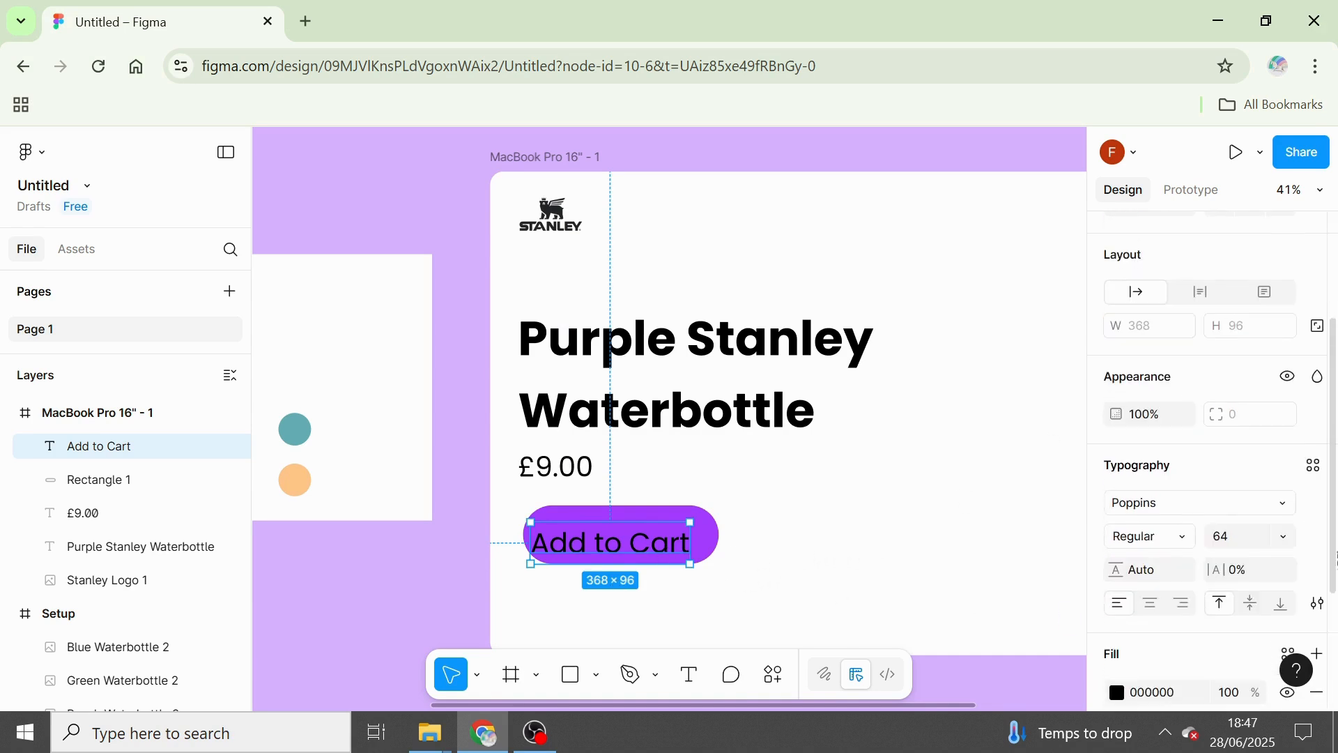
click(1288, 535)
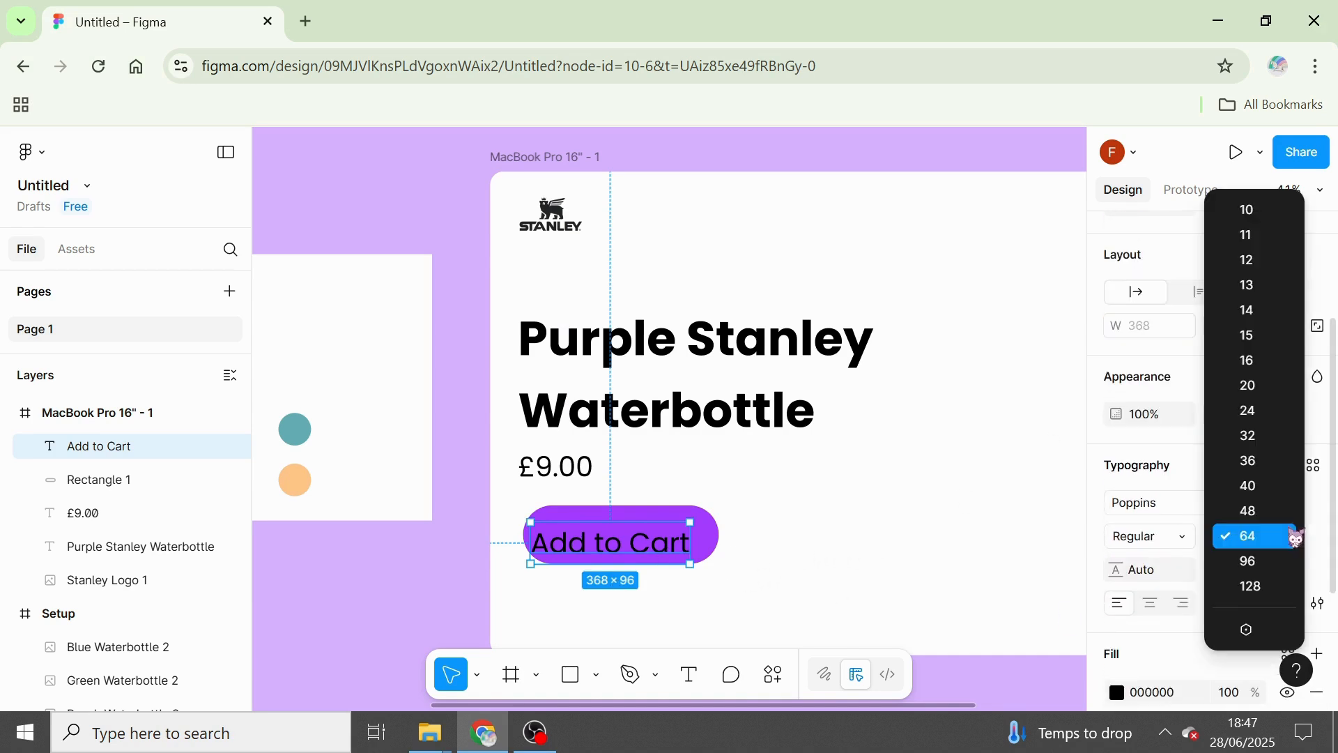
click(1276, 495)
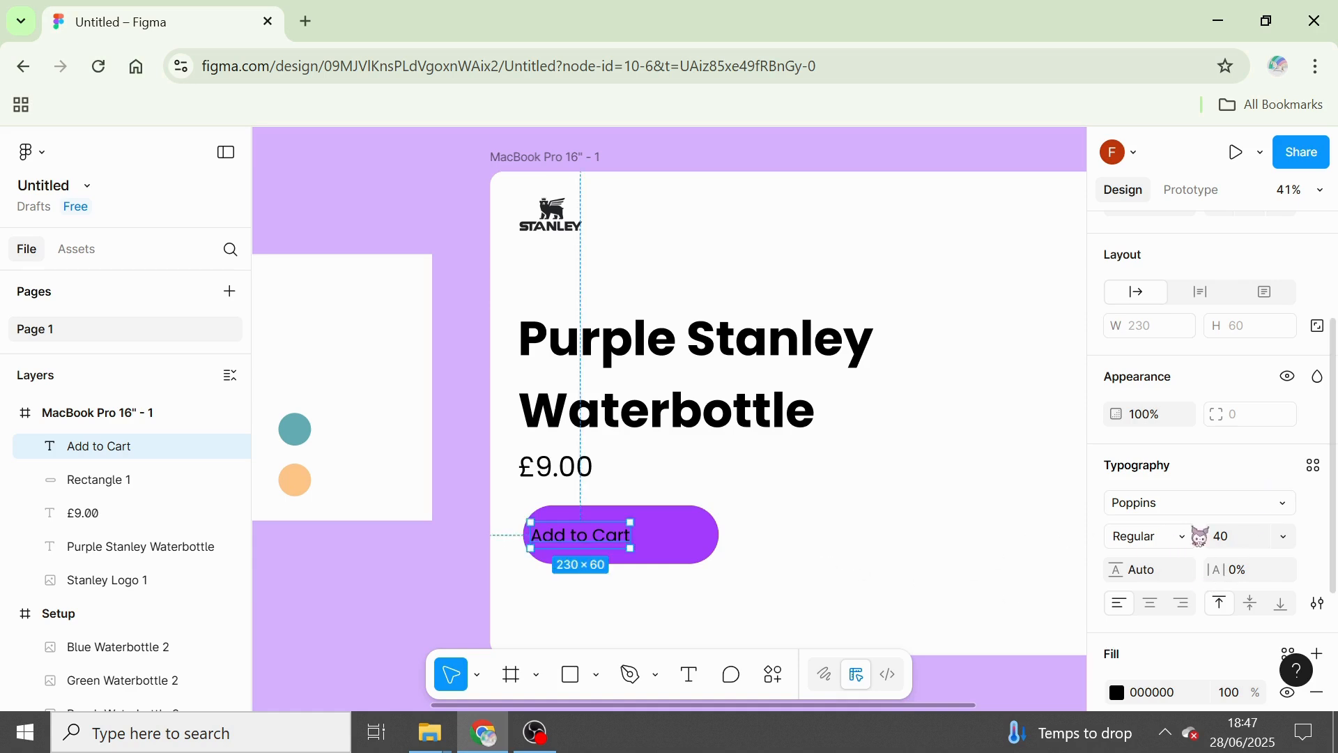
Change the fill colour of the "Add to Cart" text to white.
click(1238, 505)
scroll(1237, 514, down, 2)
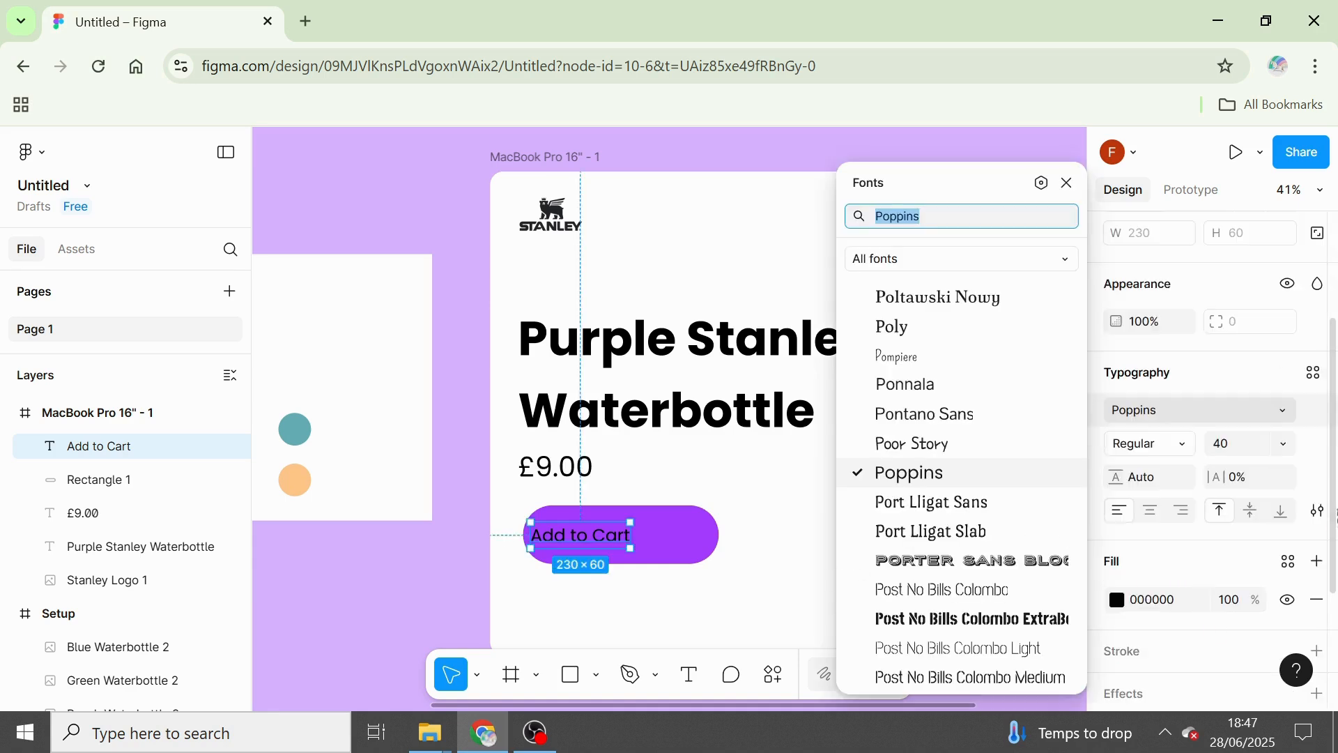
click(1118, 603)
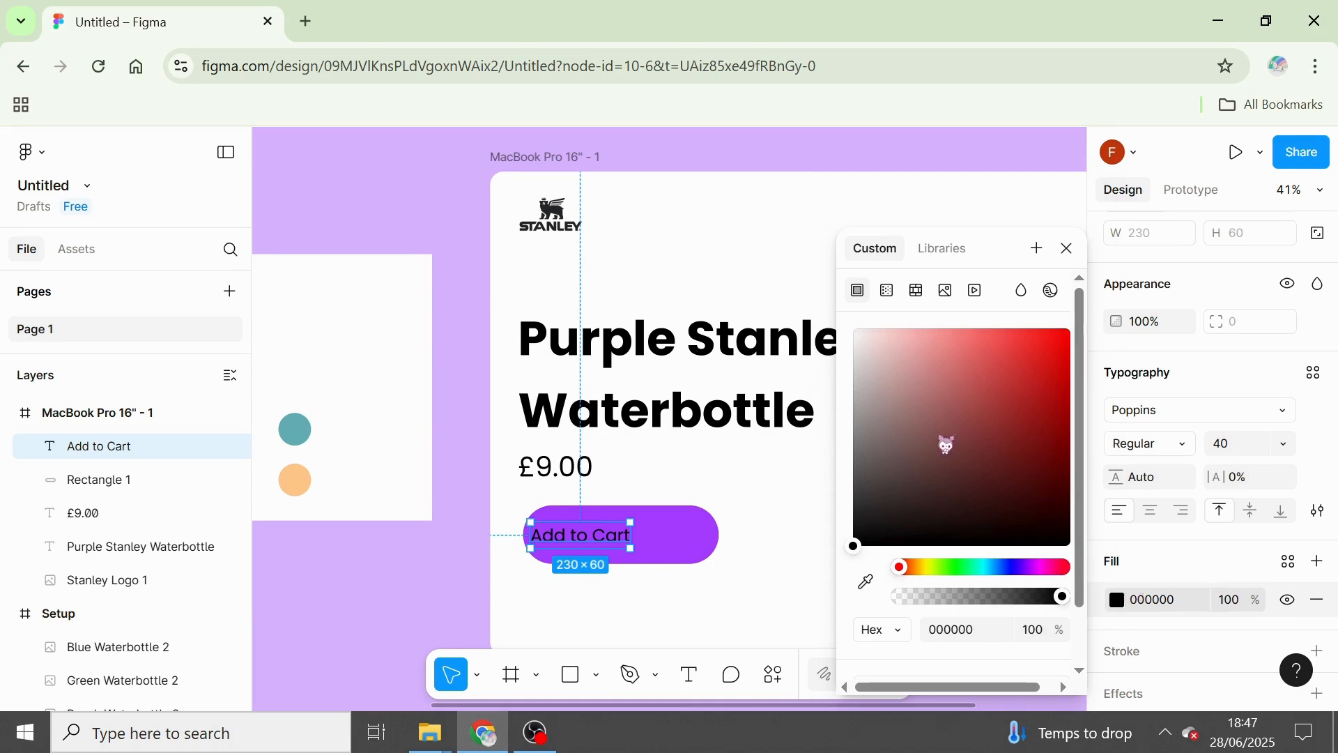
drag(944, 442, 791, 293)
right_click(1065, 241)
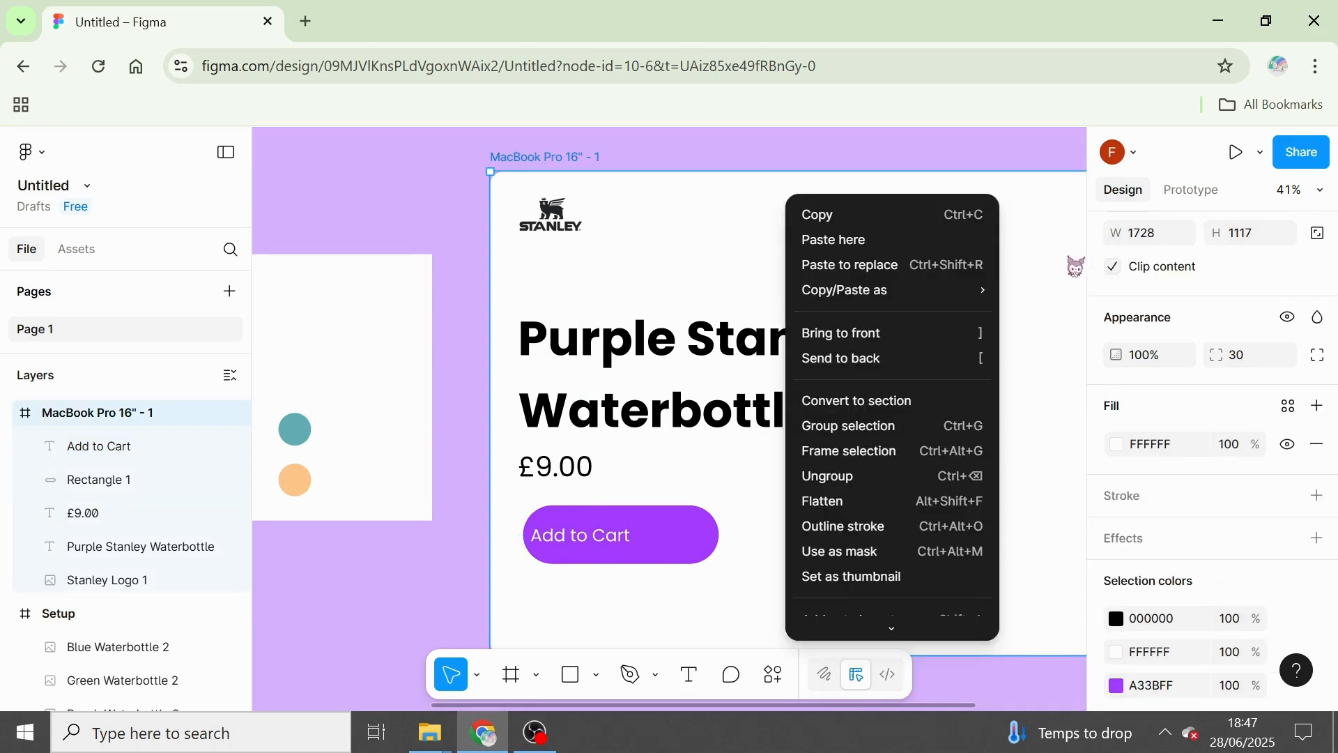
click(397, 490)
click(456, 571)
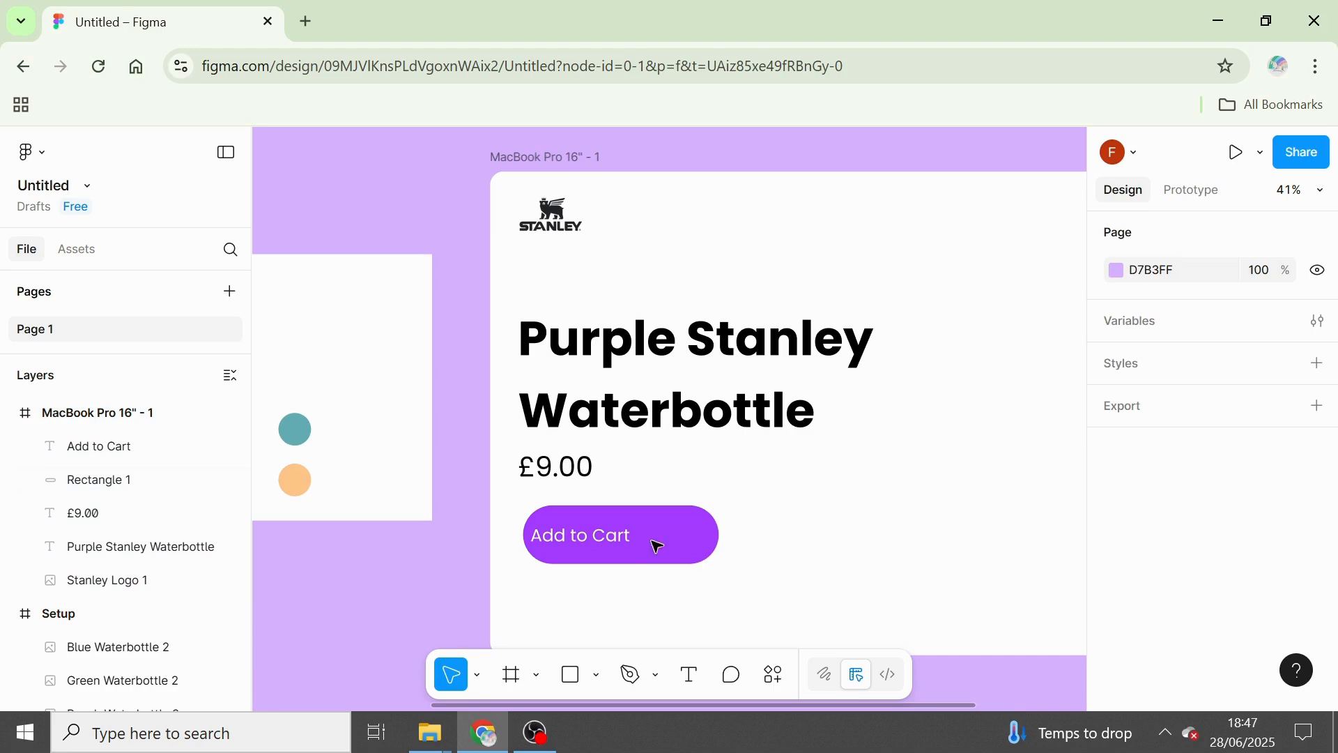
Open the Iconify plugin for the MacBook Pro frame and search its icons for "cart".
right_click(753, 558)
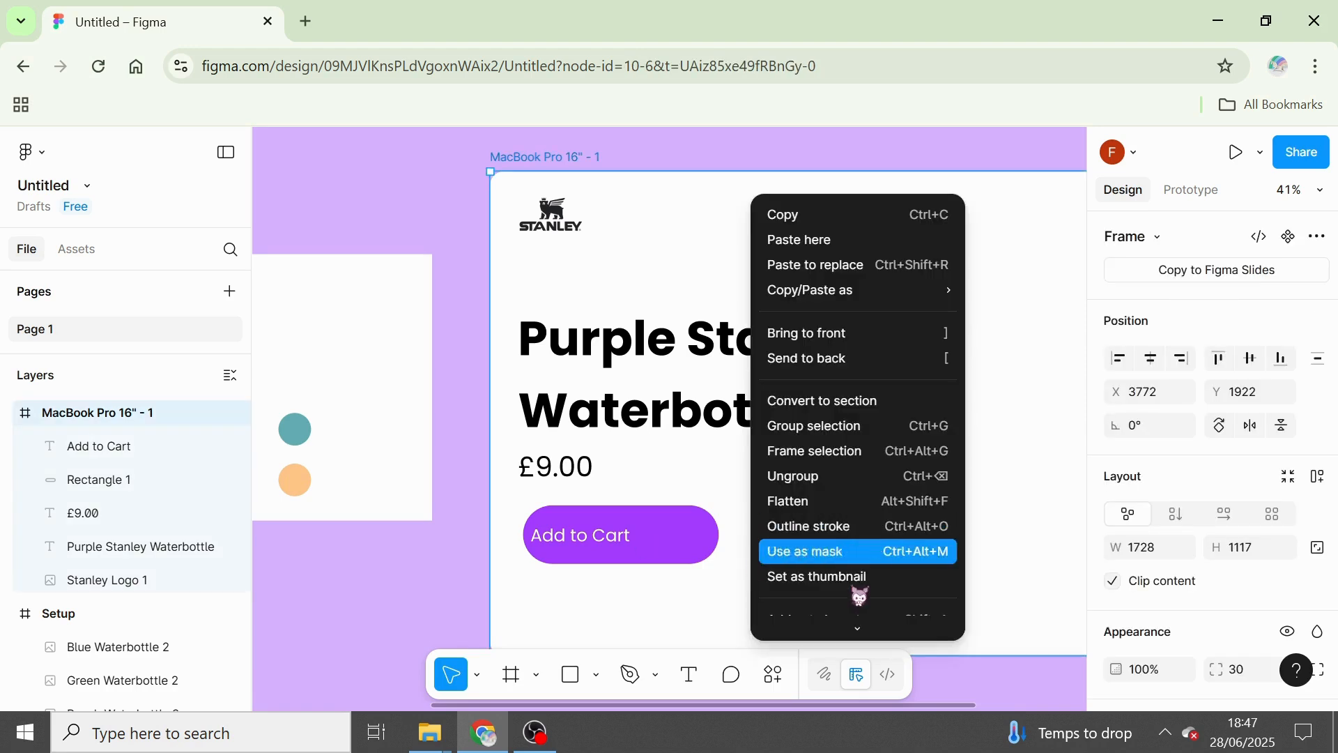
mouse_move(859, 631)
mouse_move(875, 558)
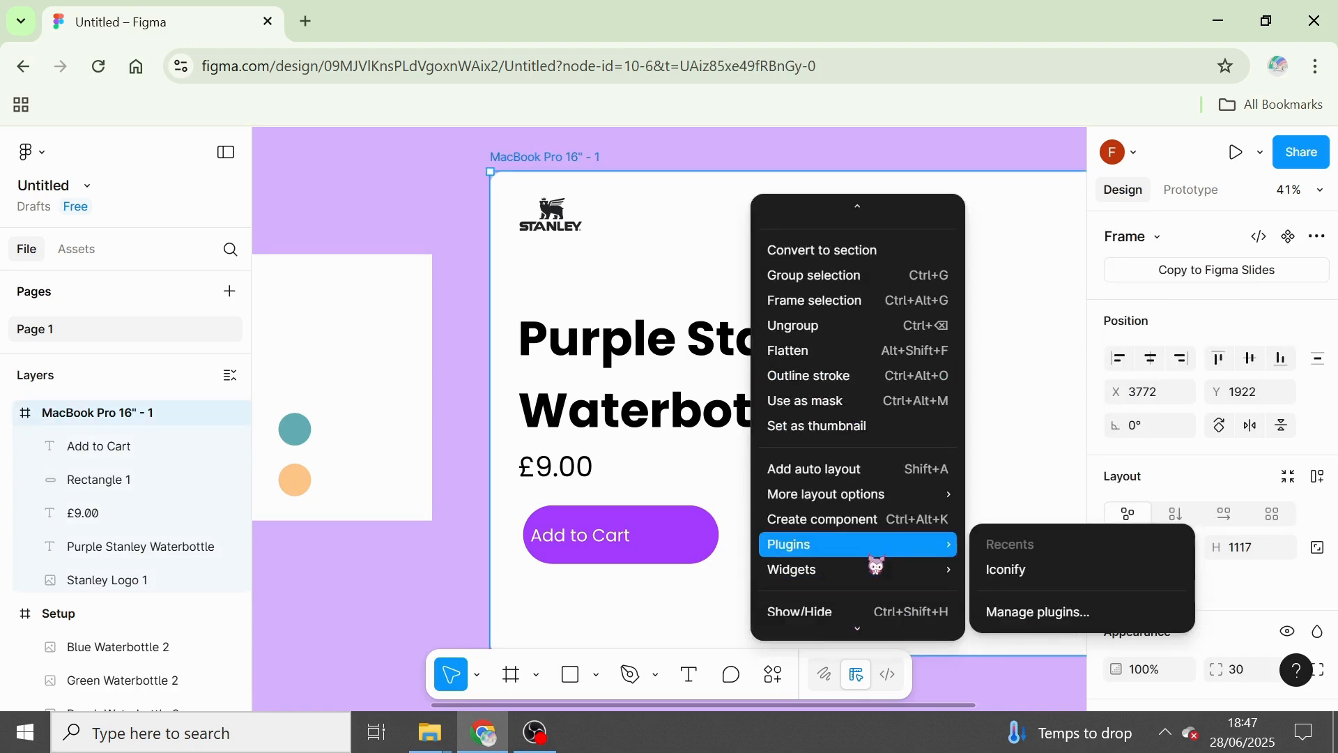
click(1007, 572)
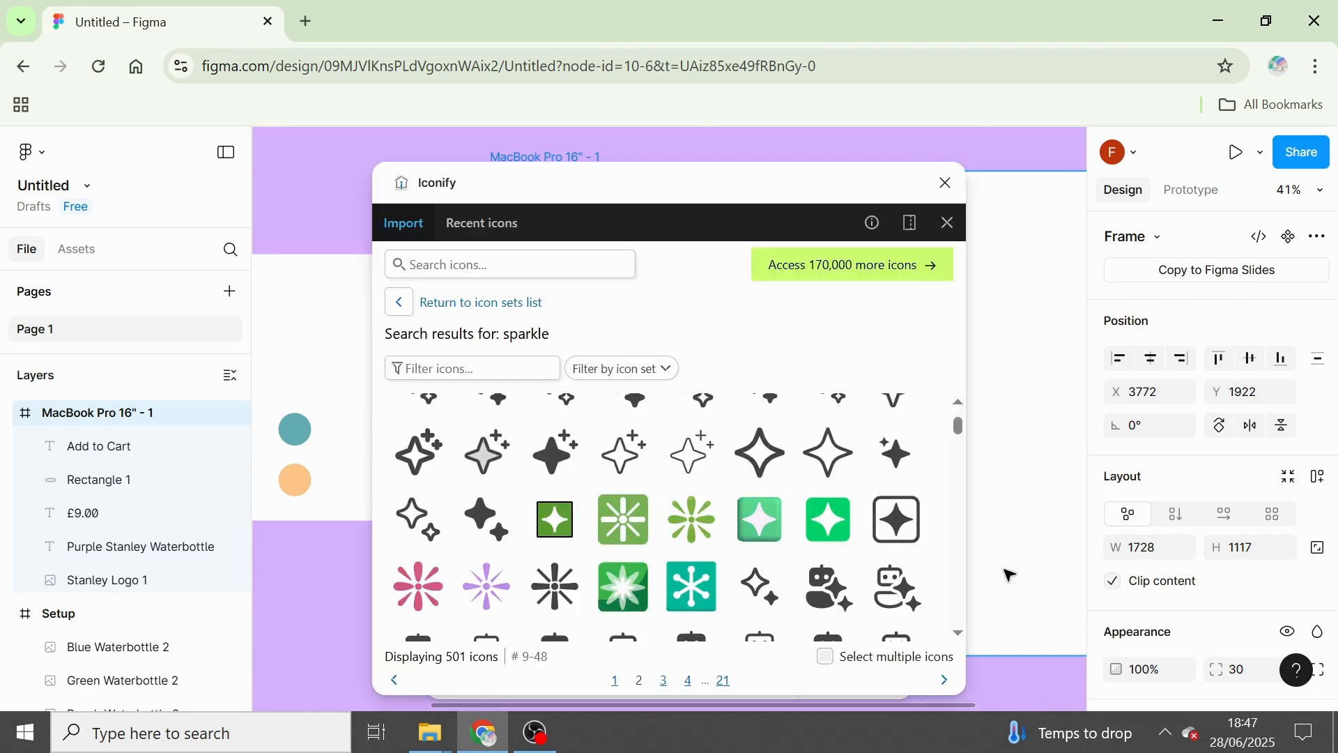
click(473, 266)
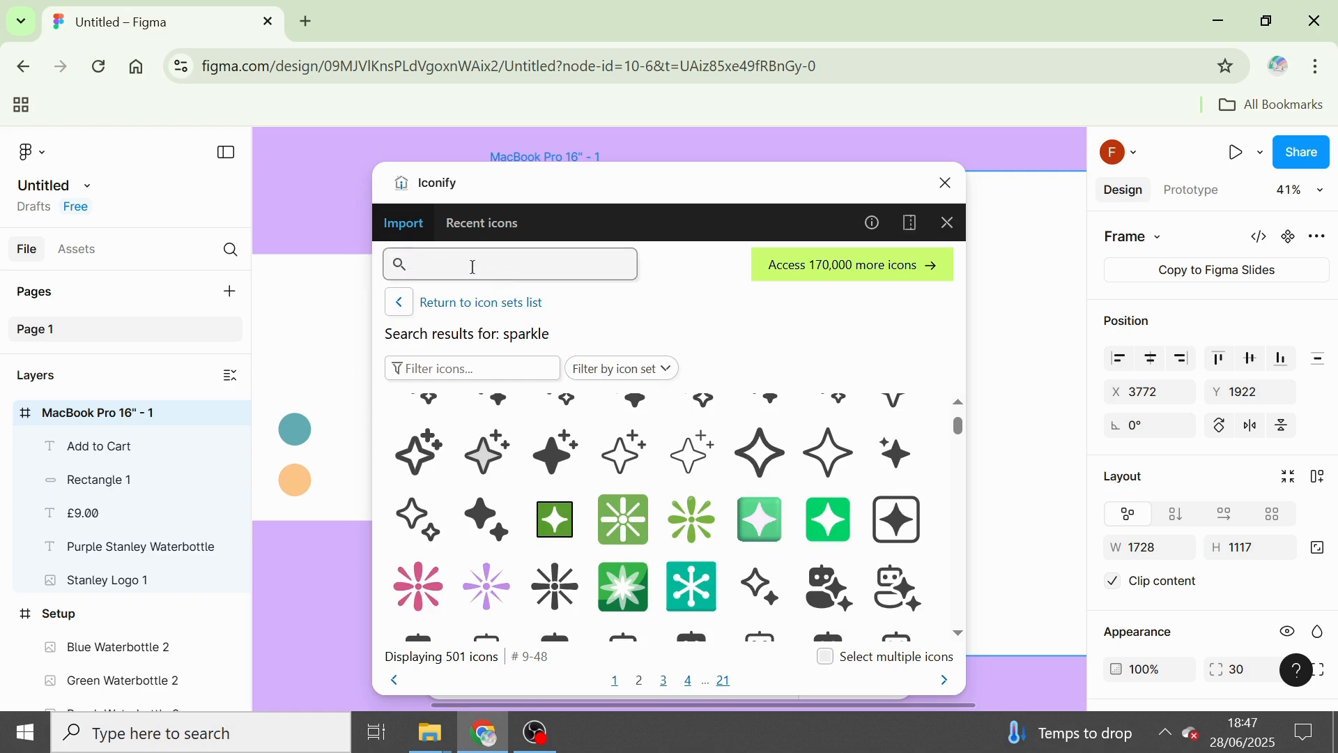
text(cart)
key(Return)
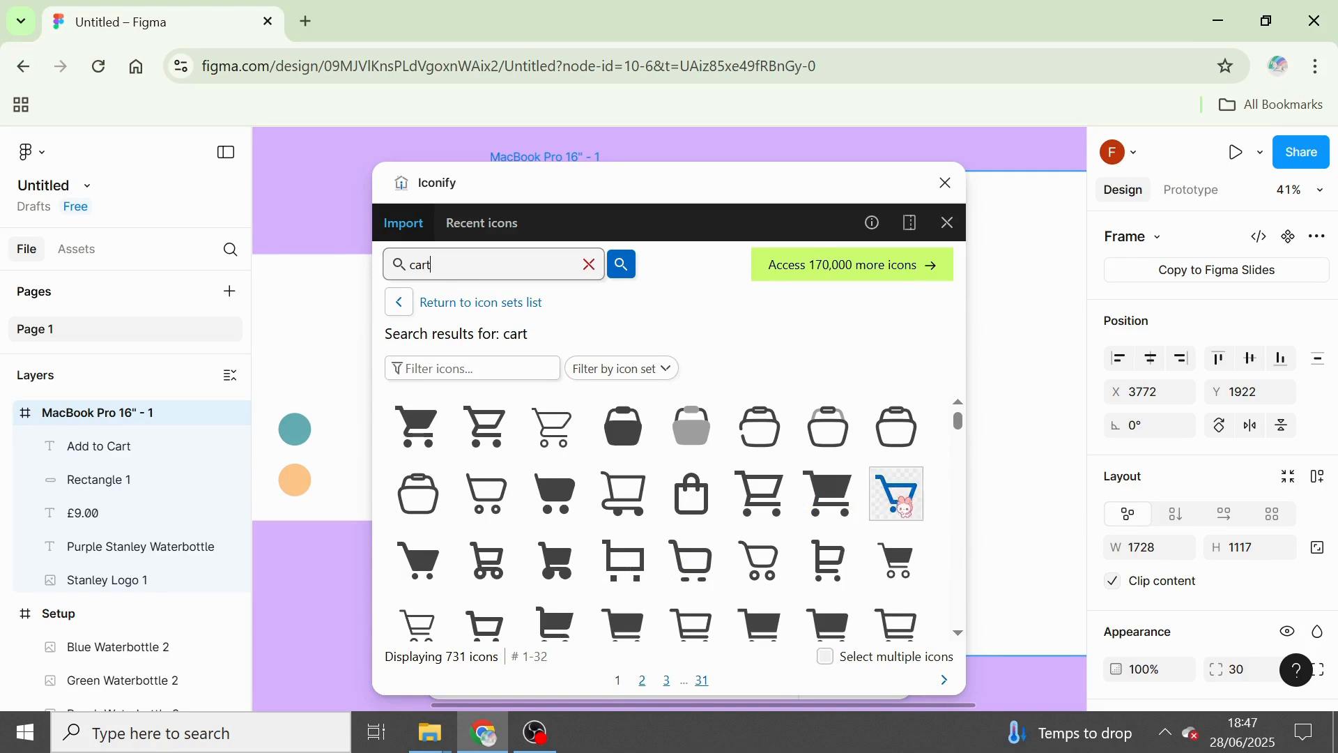
Import the filled shopping cart icon fluent:cart-16-filled as a frame into MacBook Pro 16" - 1 and close Iconify.
scroll(966, 429, down, 3)
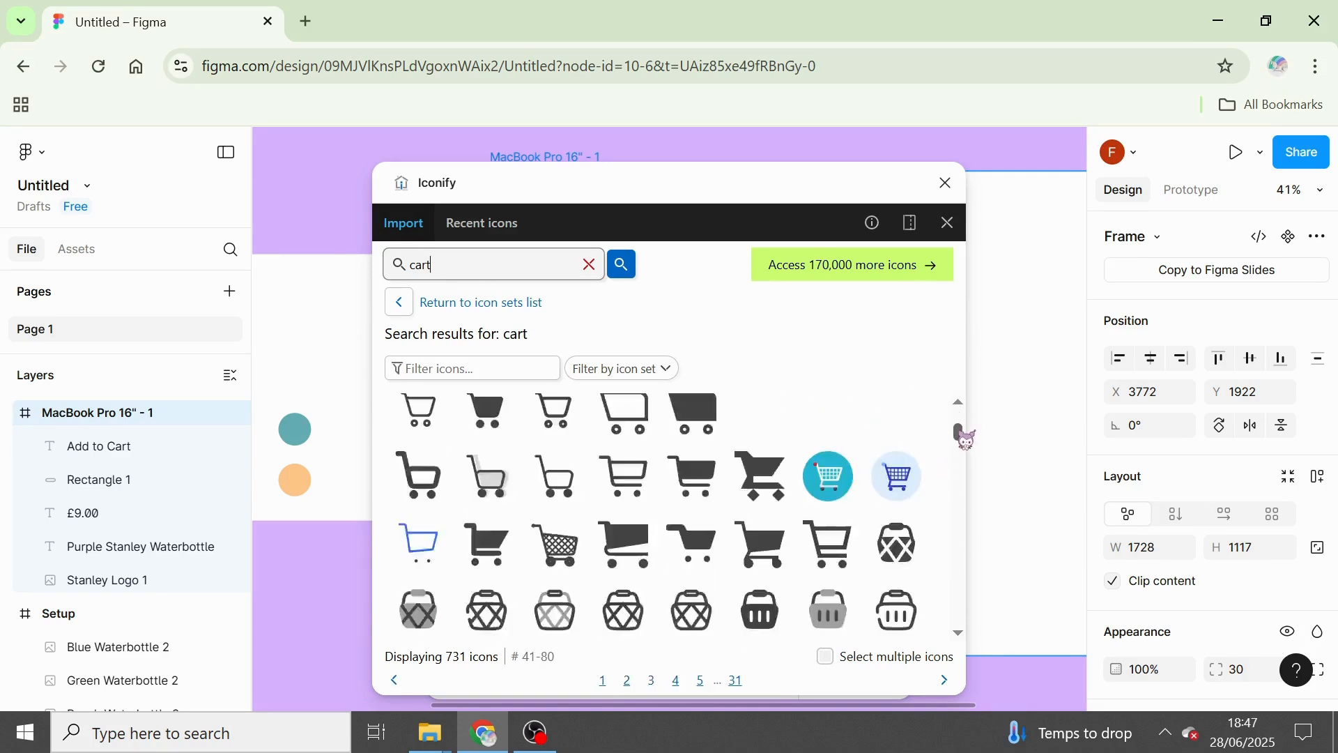
click(757, 480)
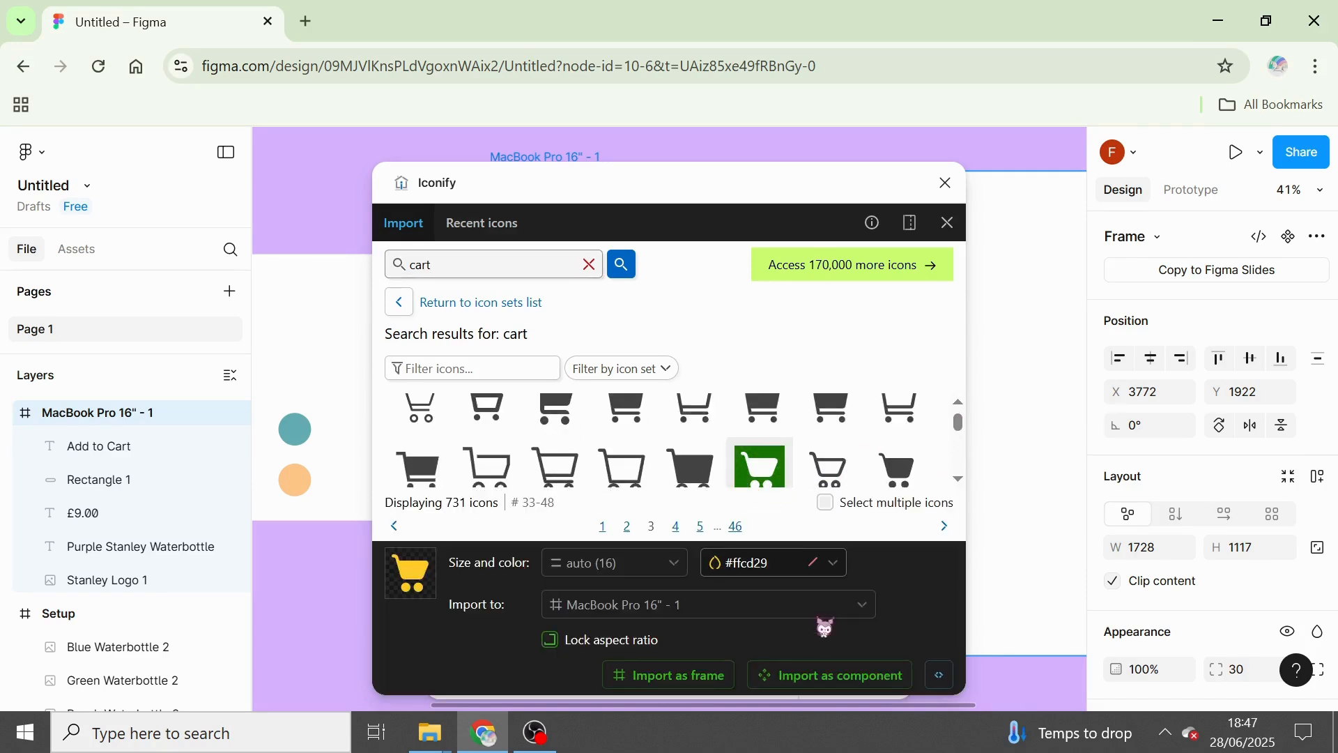
click(661, 680)
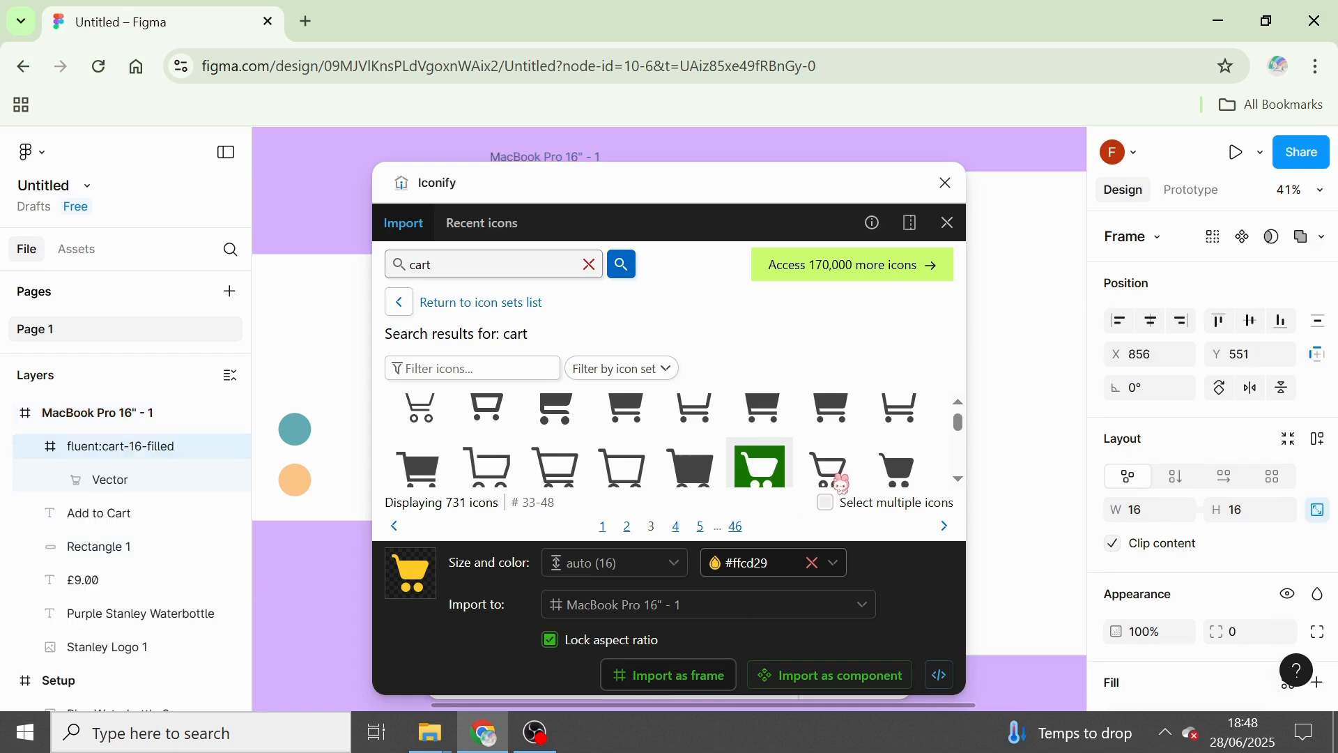
click(948, 188)
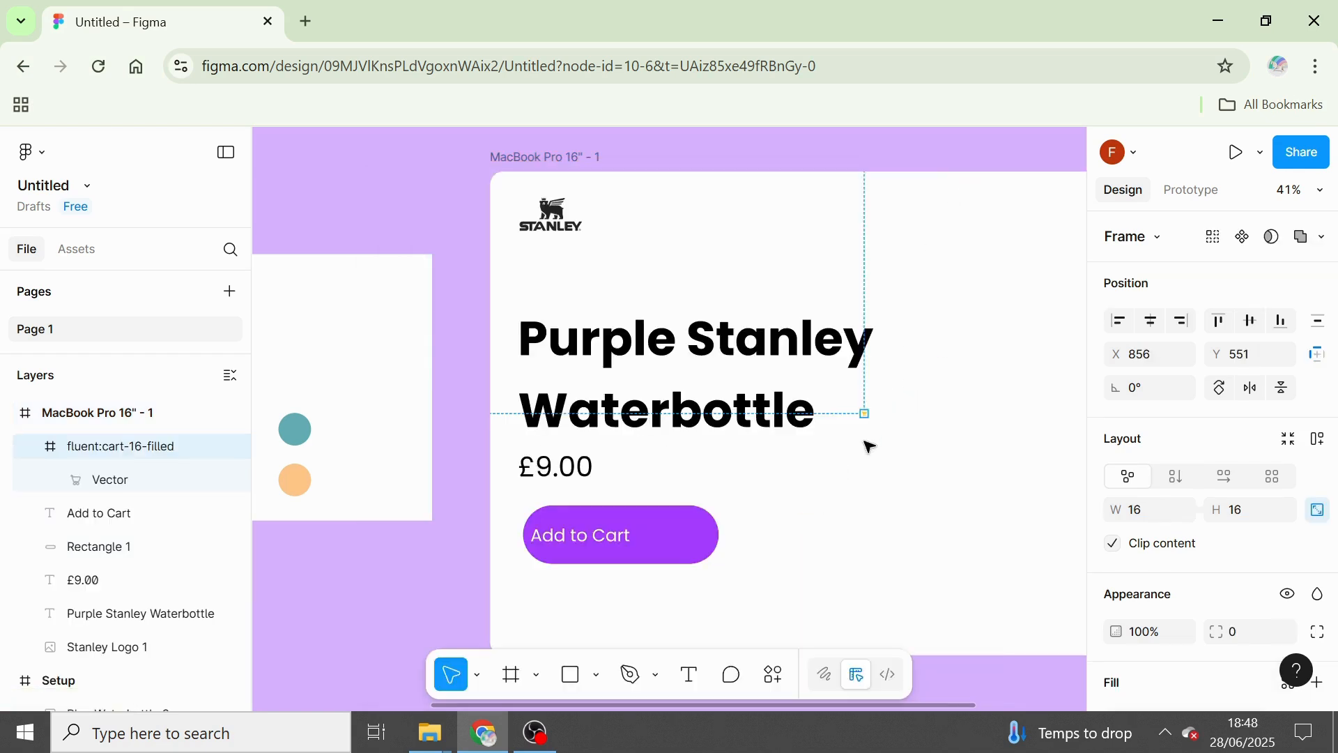
Move the cart vector out of its icon frame to about X 814, Y 596, and set its fill to white (FFFFFF).
ctrl+scroll(873, 426, up, 5)
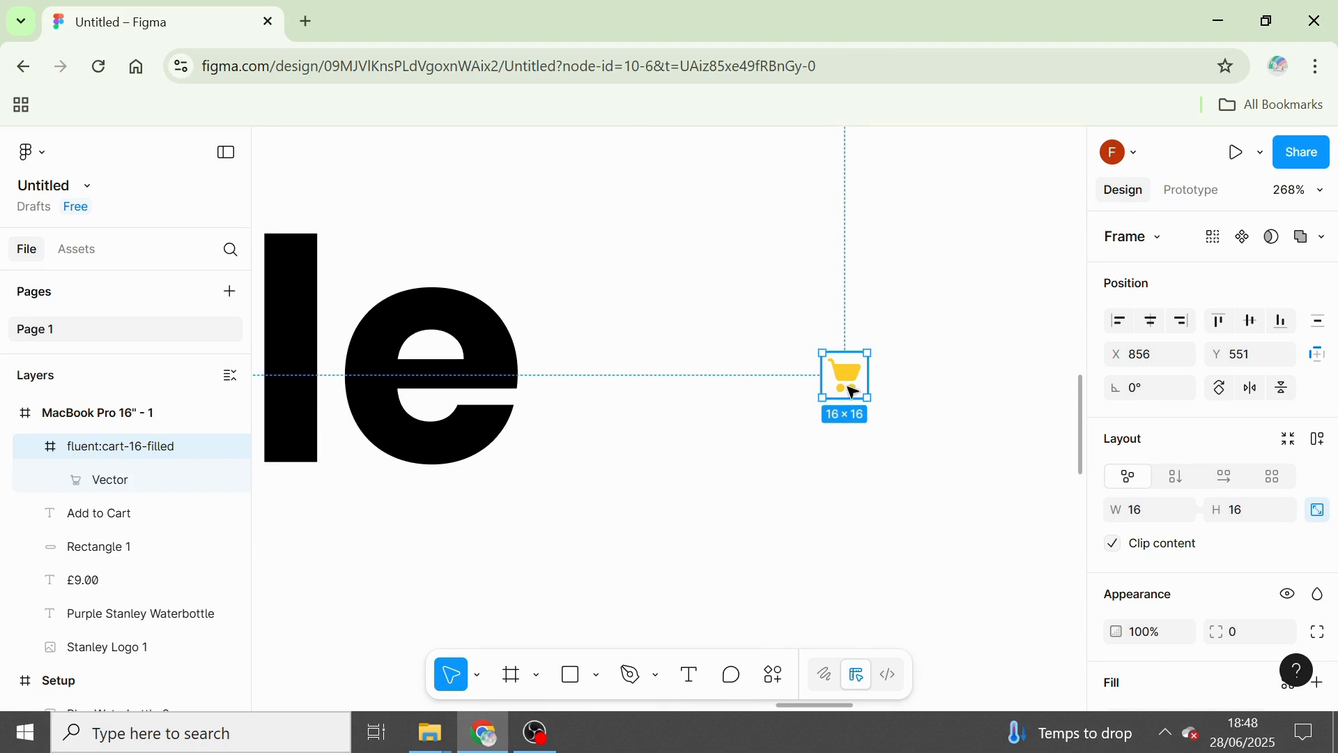
double_click(853, 390)
drag(853, 390, 723, 502)
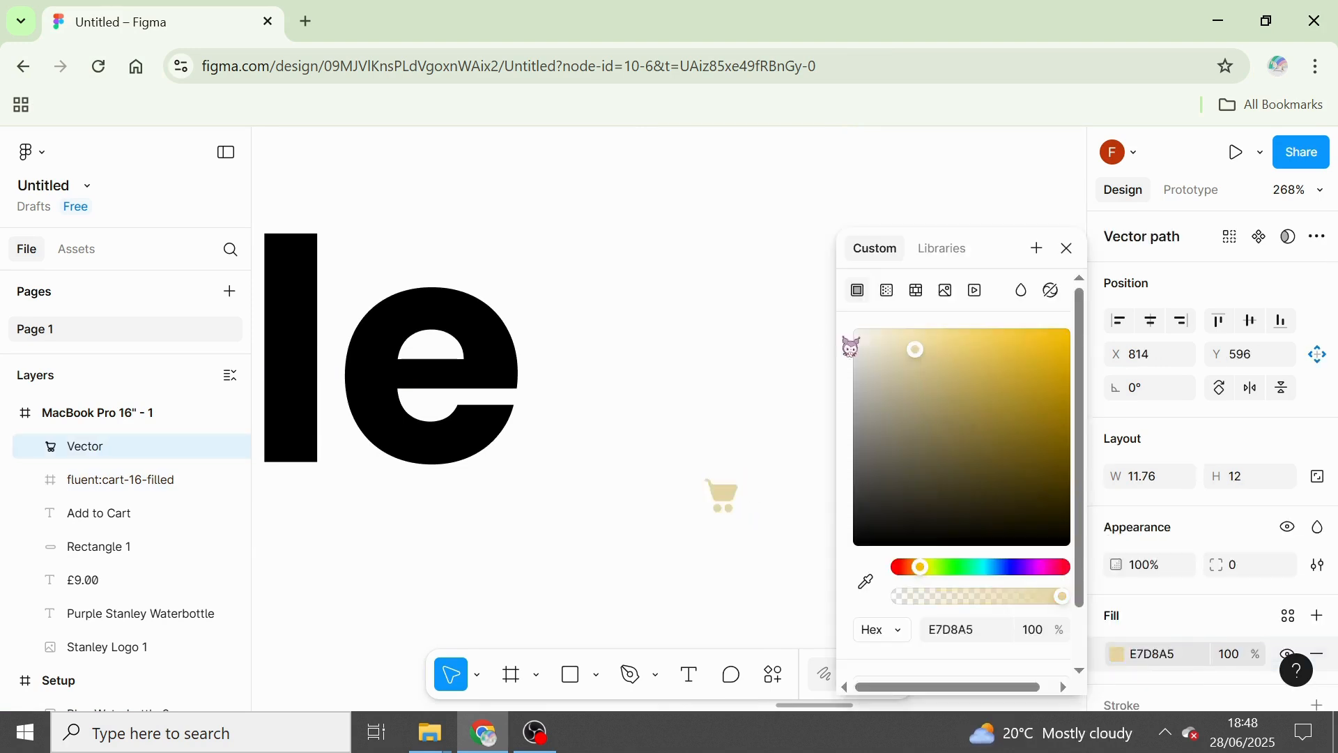
click(764, 323)
click(1067, 248)
Move the cart vector onto the purple button at about X 402, Y 827, and delete the leftover fluent:cart-16-filled frame.
scroll(871, 438, down, 5)
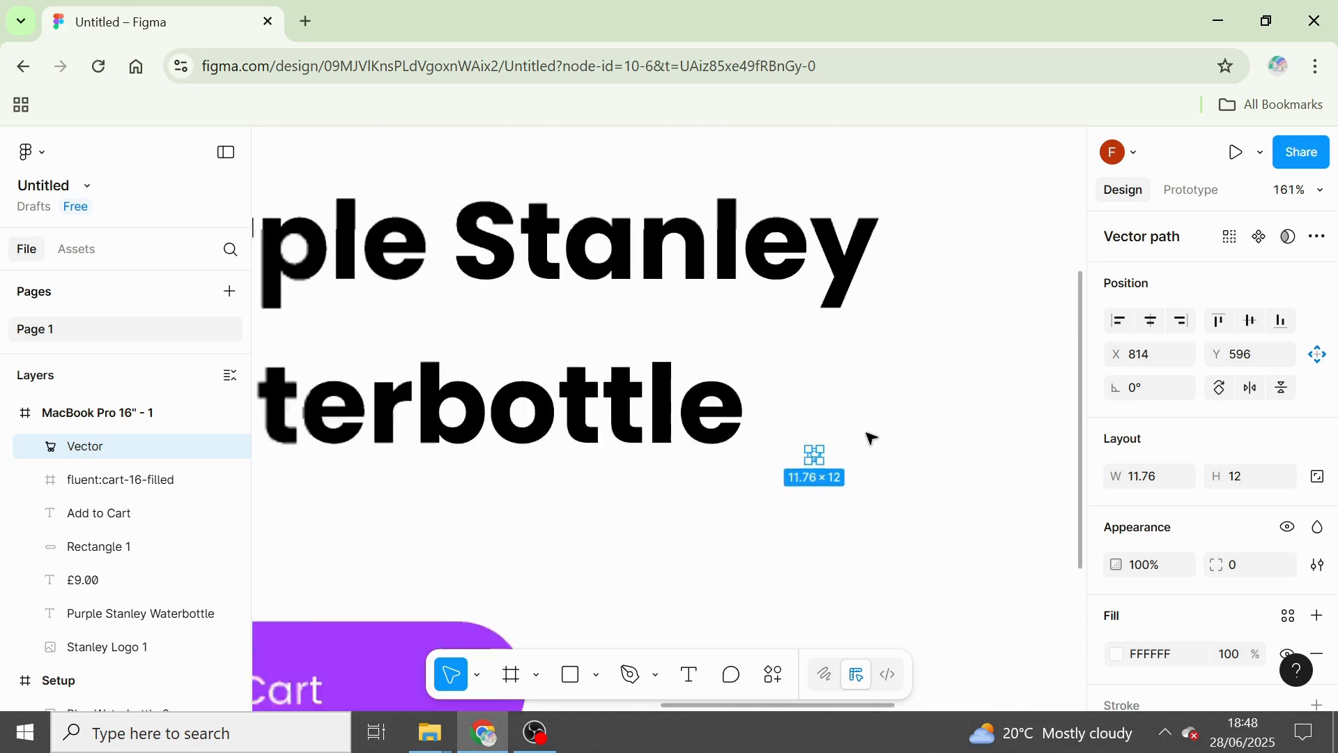
drag(828, 460, 460, 502)
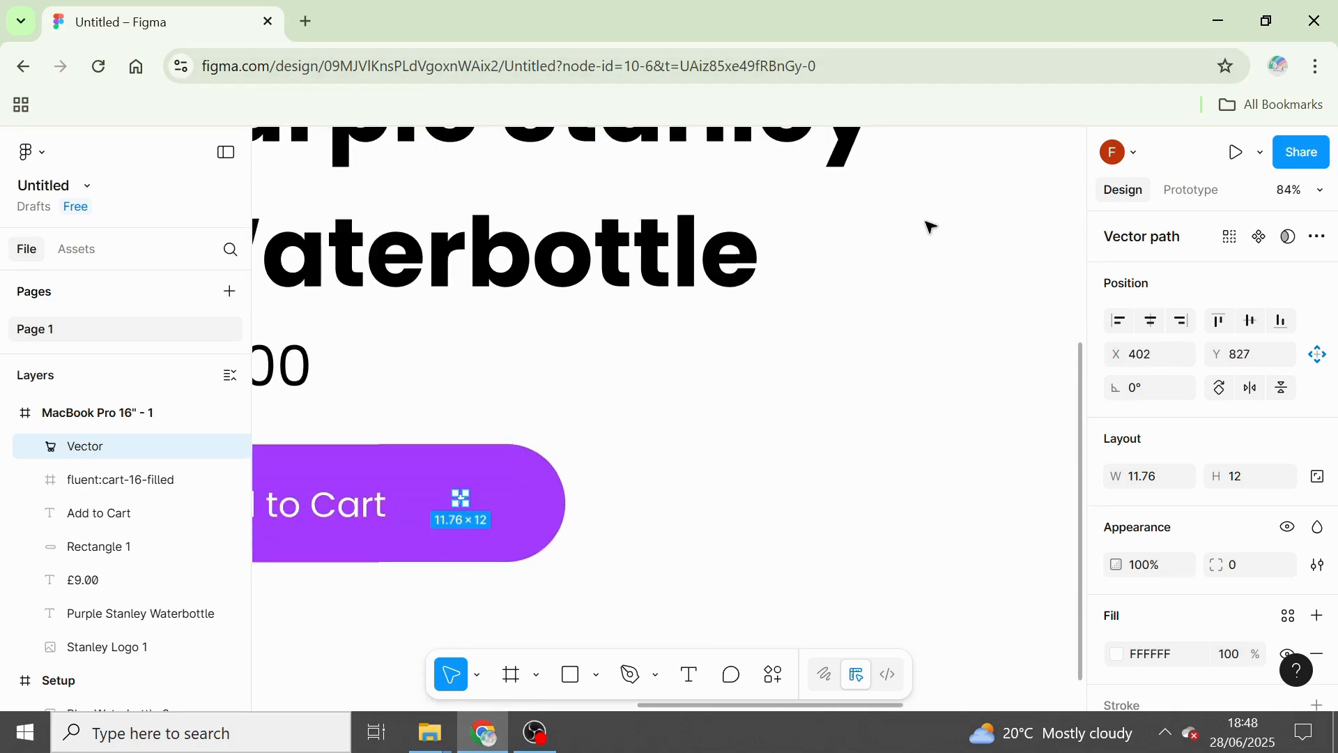
click(105, 480)
key(Delete)
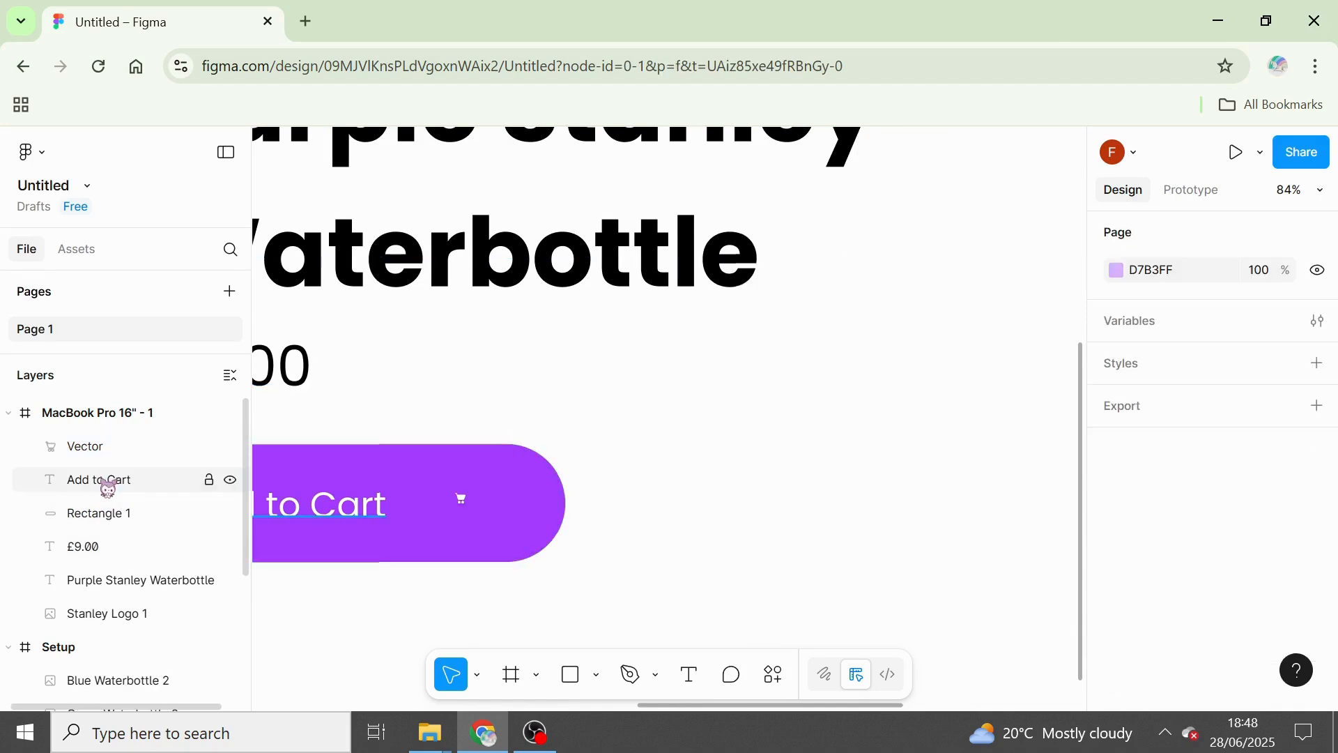
Enlarge the cart icon on the purple button to about 50 × 51, placed at about X 402, Y 814.
click(461, 500)
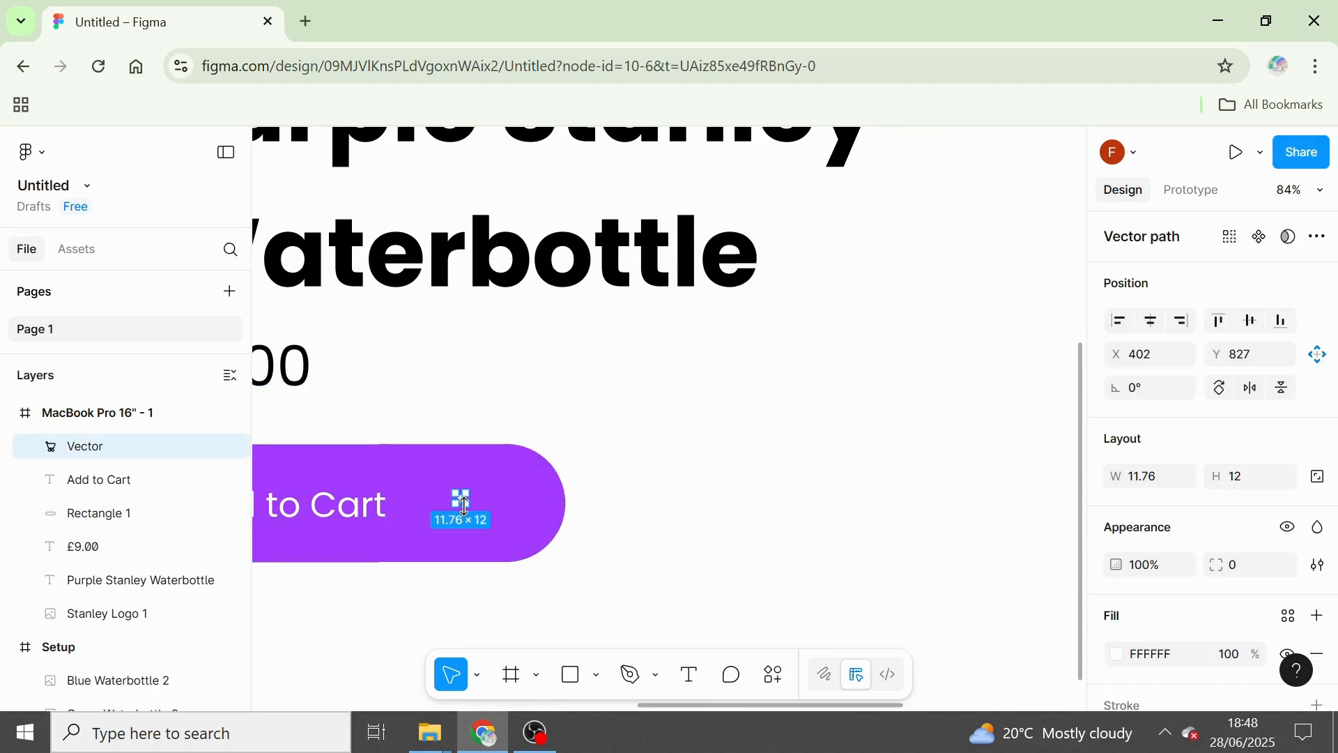
mouse_move(468, 509)
mouse_down()
mouse_move(491, 533)
mouse_move(487, 518)
mouse_up()
scroll(487, 518, down, 5)
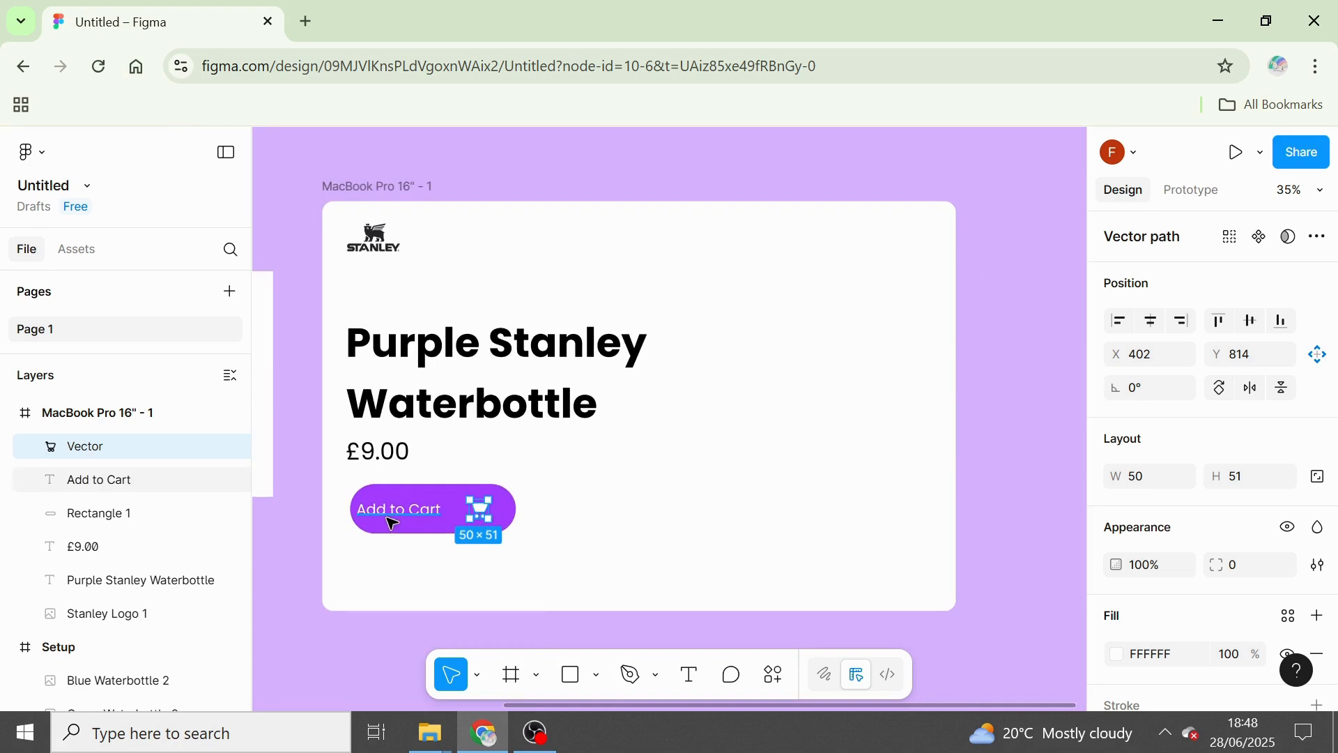
Move the "Add to Cart" text closer to the cart icon, at about X 123, Y 810.
click(398, 521)
drag(398, 523, 400, 522)
scroll(401, 522, up, 5)
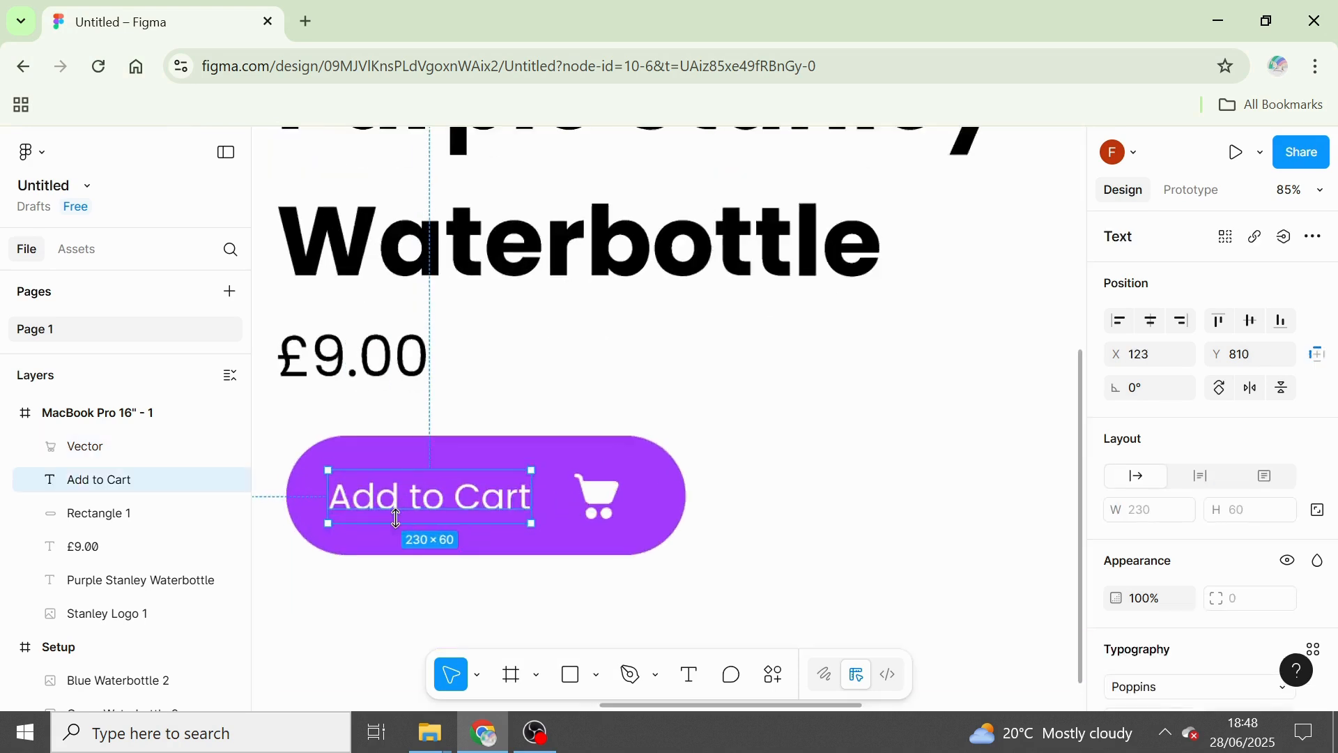
click(631, 580)
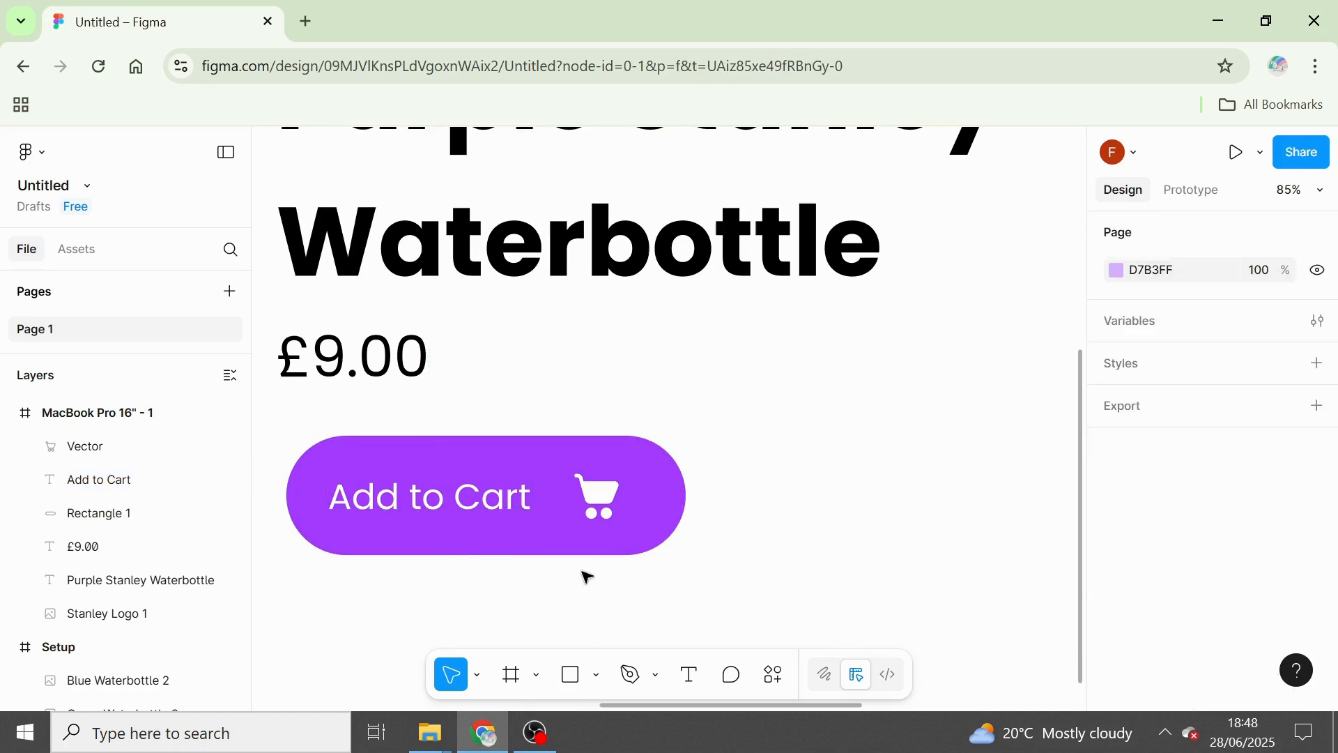
Scale the "Add to Cart" text by 1.1x to about 253 × 66 and reposition it at about X 111, Y 807.
scroll(588, 577, down, 3)
click(503, 534)
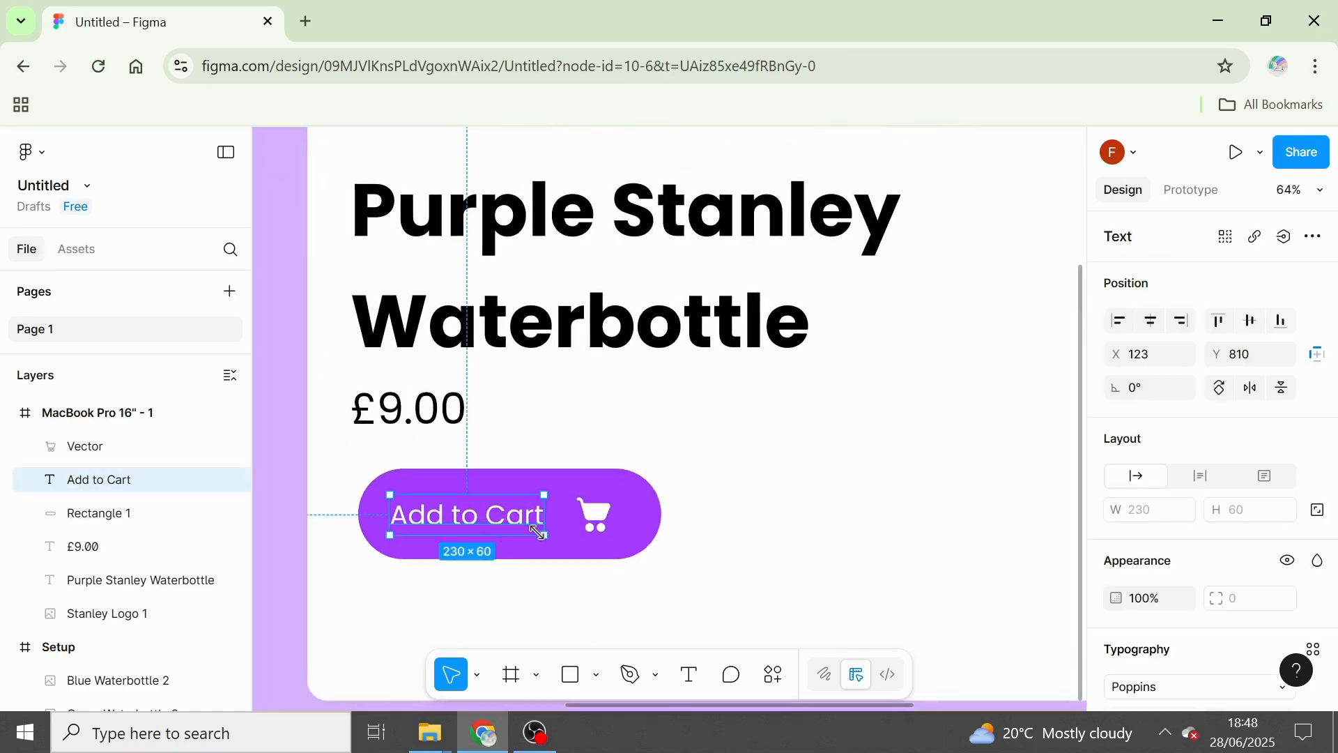
key(k)
drag(542, 534, 546, 538)
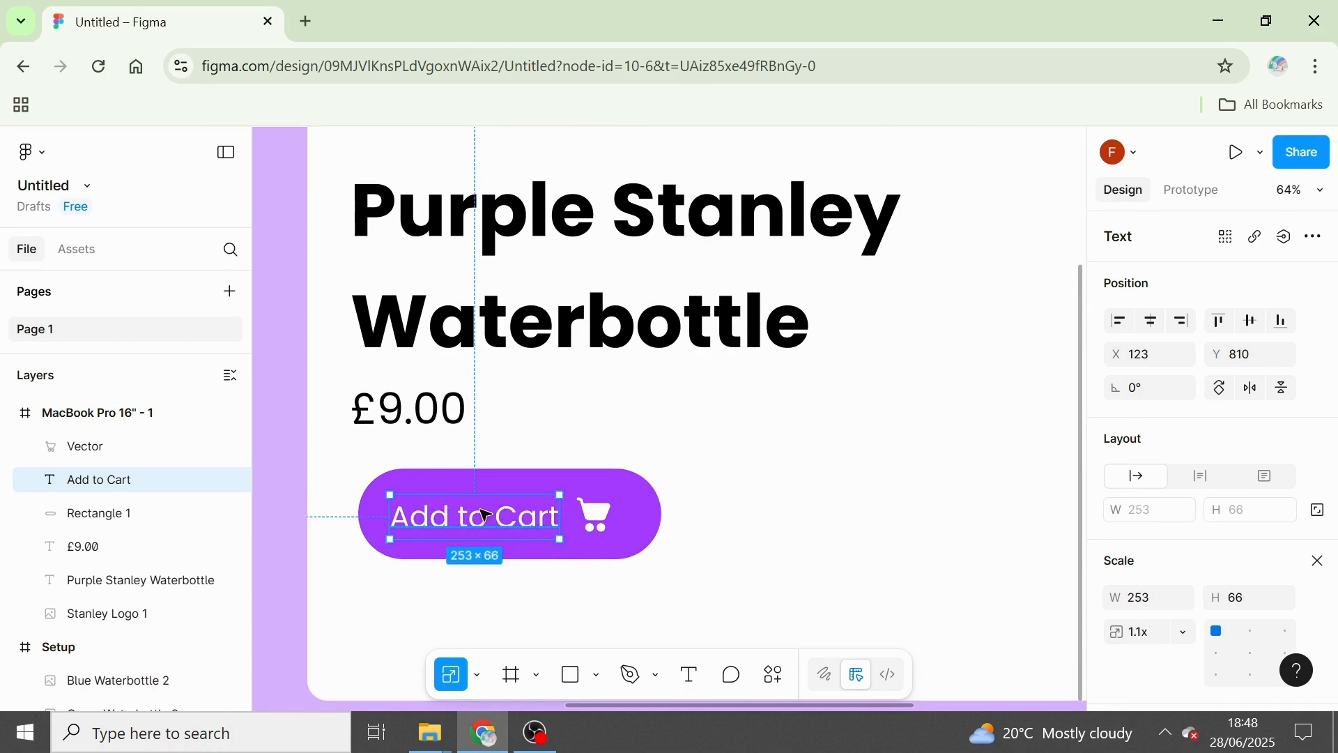
mouse_move(481, 510)
mouse_down()
mouse_move(506, 523)
mouse_move(492, 524)
mouse_up()
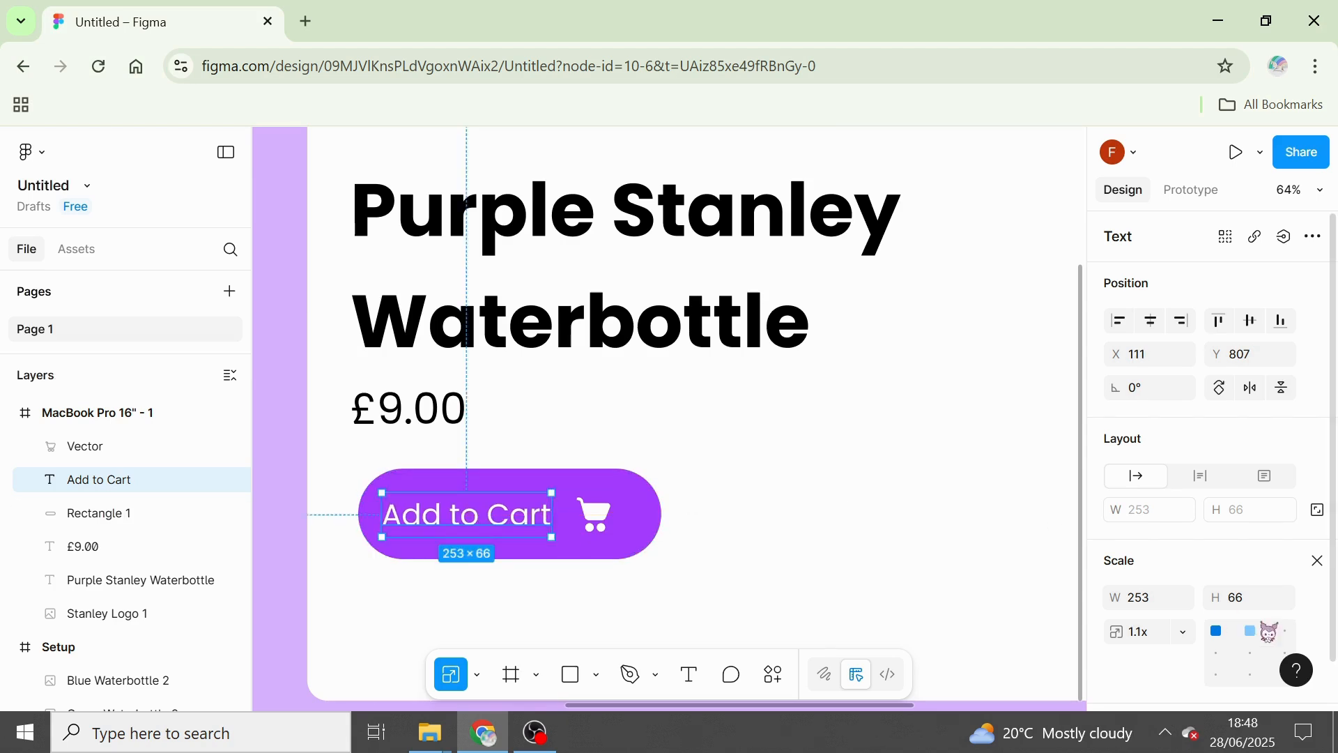
click(1317, 560)
click(867, 535)
scroll(866, 534, down, 5)
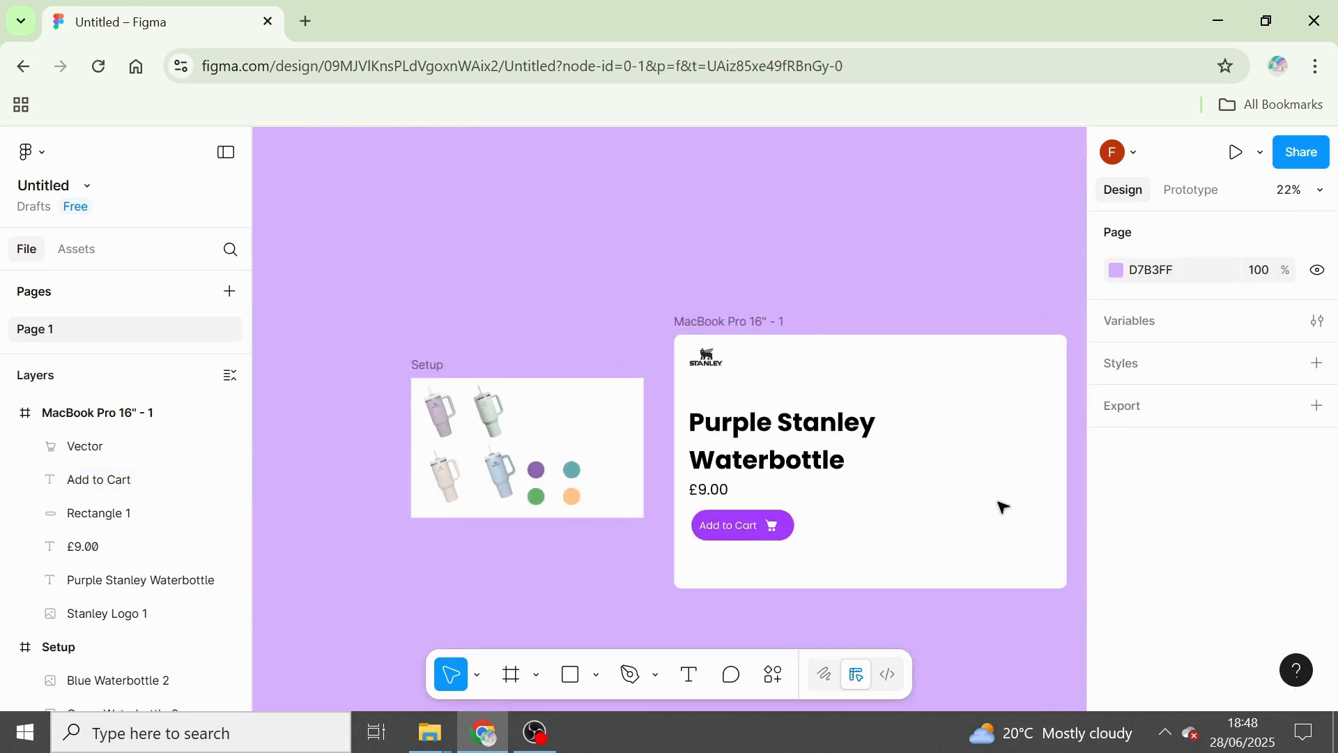
Draw a circle about 553 × 553 beside the product heading and fill it with the purple Setup swatch's sampled colour, 9265B3.
key(o)
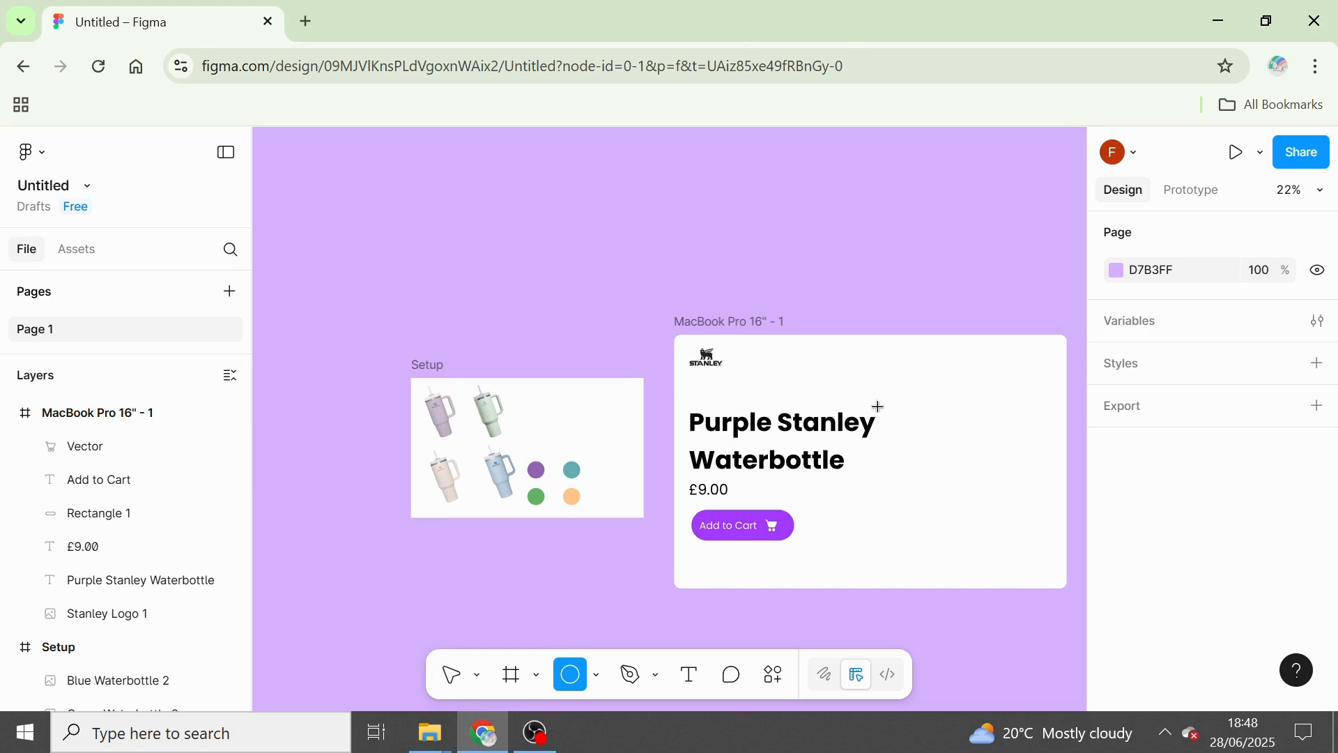
drag(894, 406, 1021, 533)
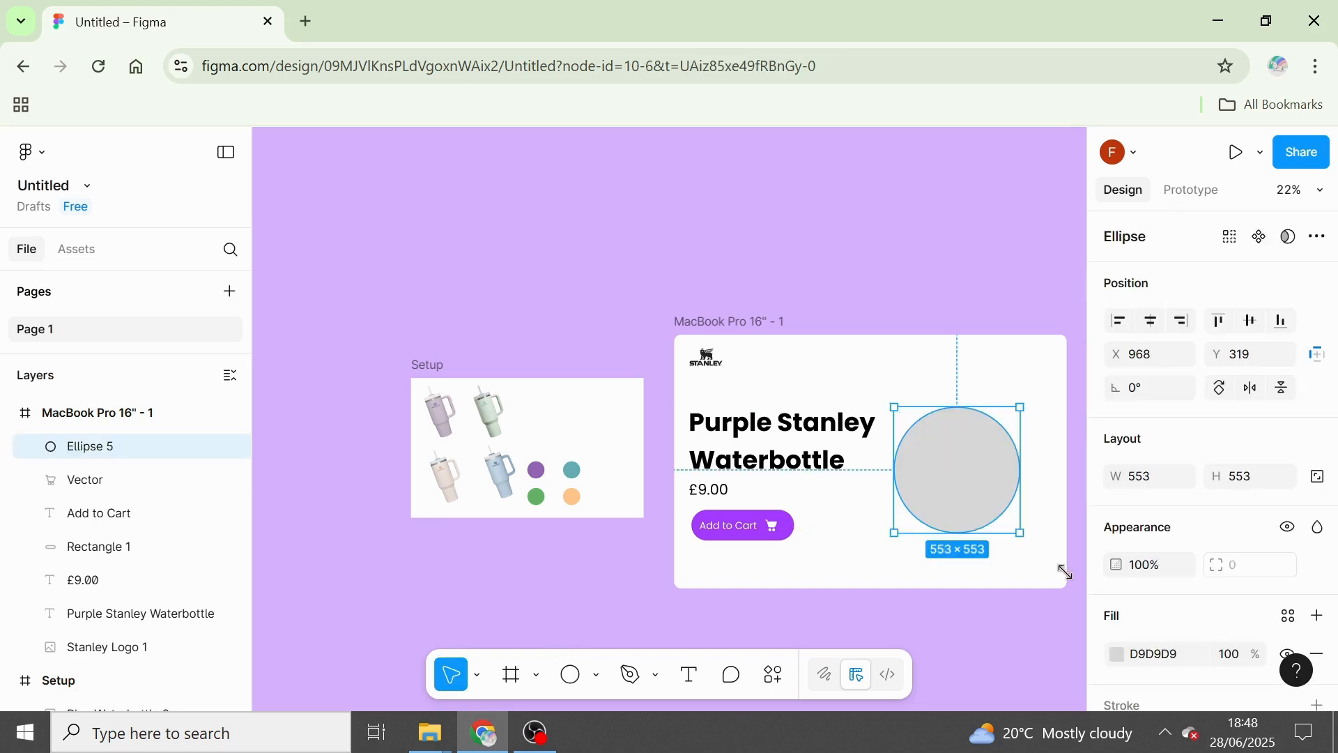
click(1120, 655)
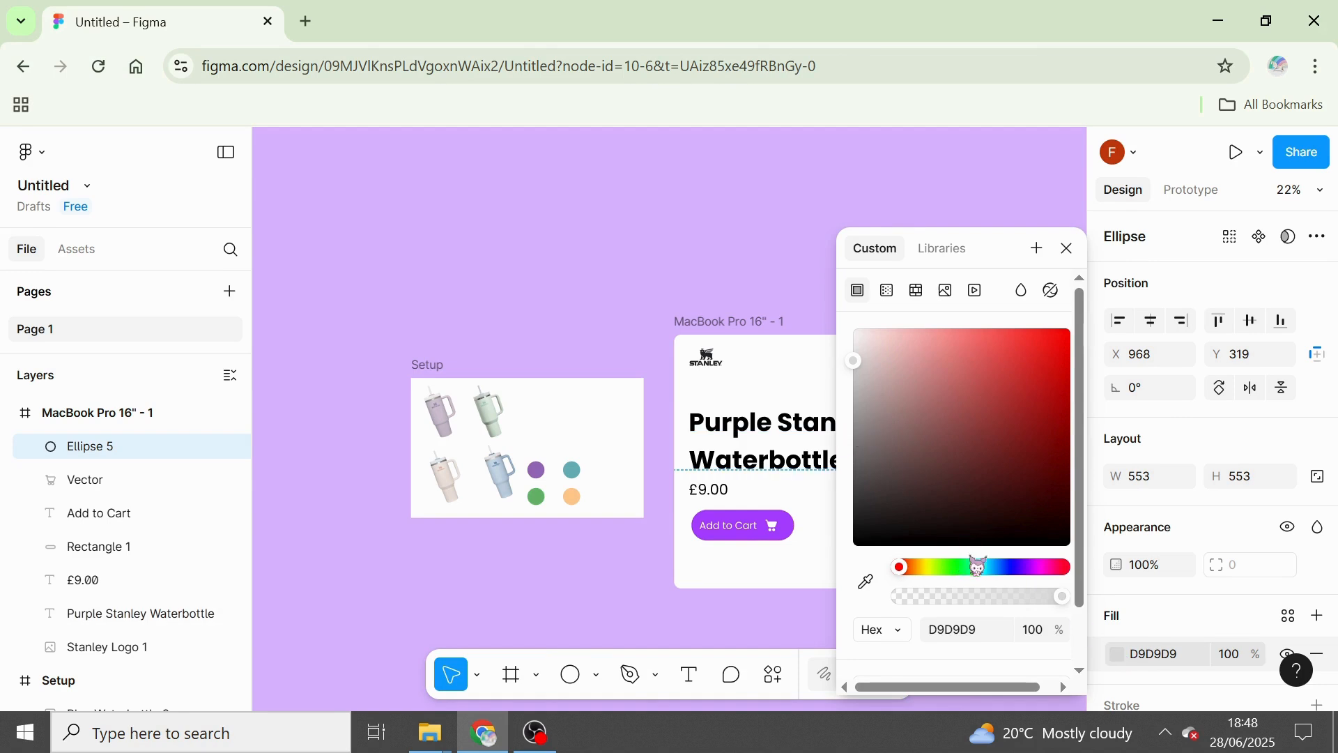
click(865, 581)
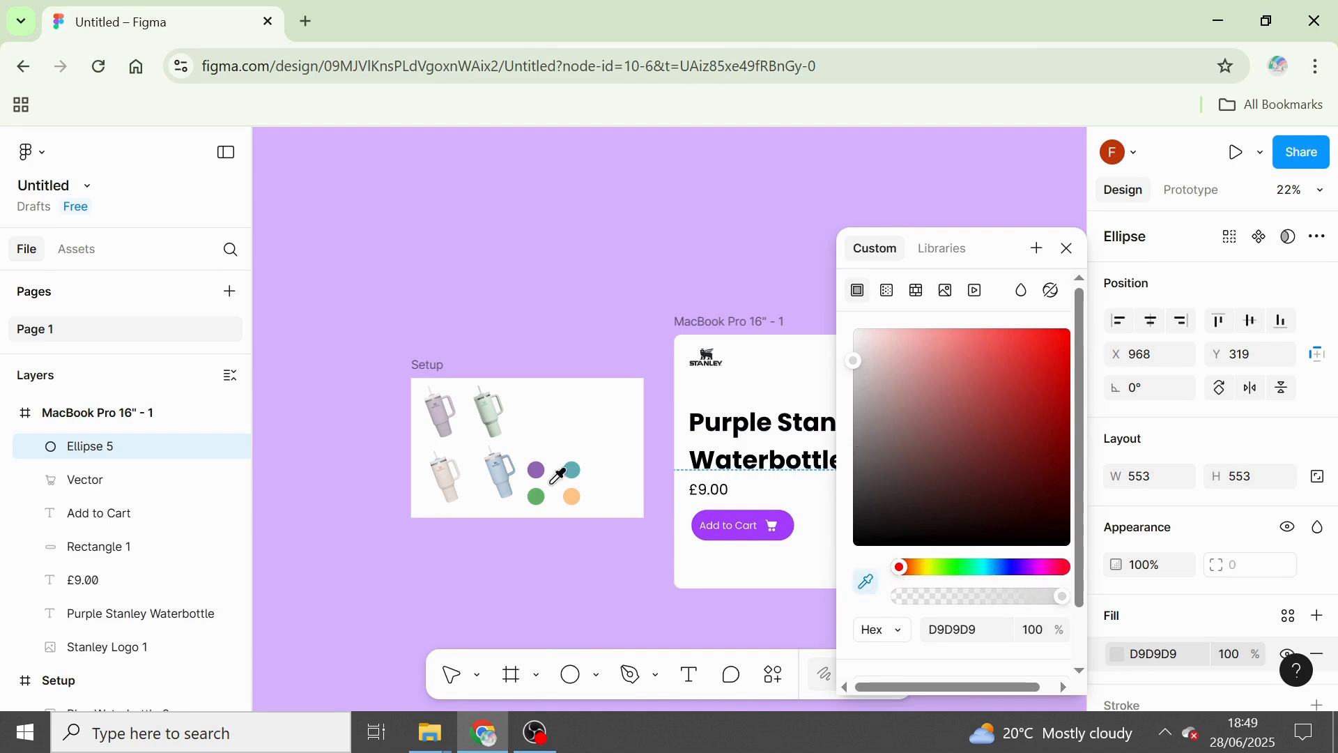
click(538, 469)
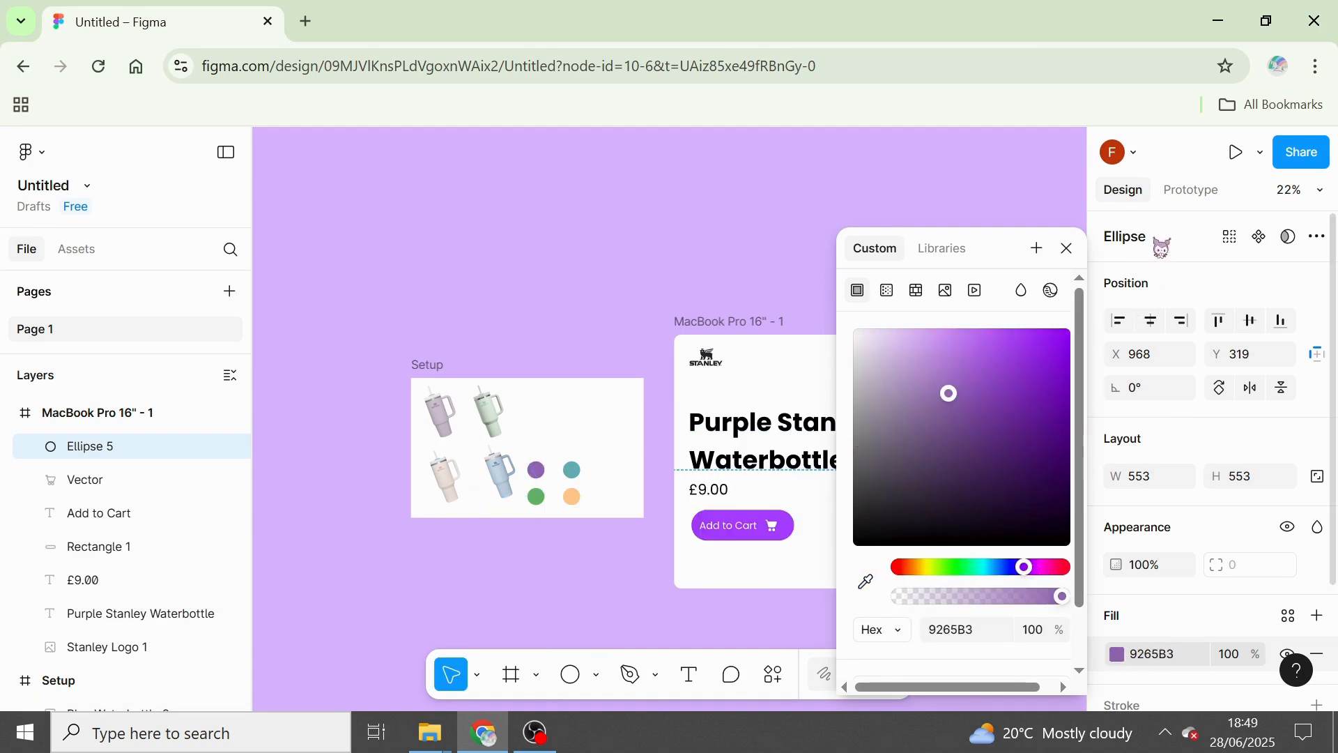
click(1066, 248)
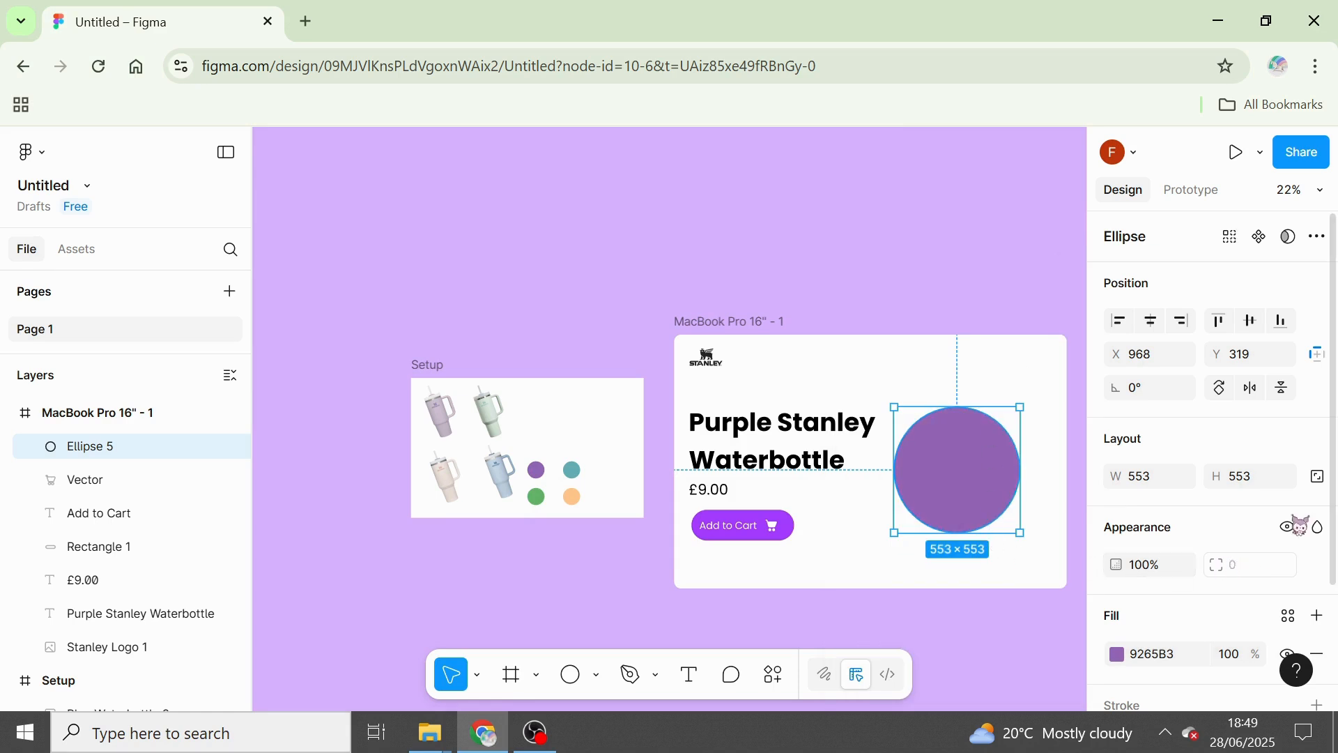
Add a uniform layer blur of 250 to the purple circle.
scroll(1328, 627, down, 3)
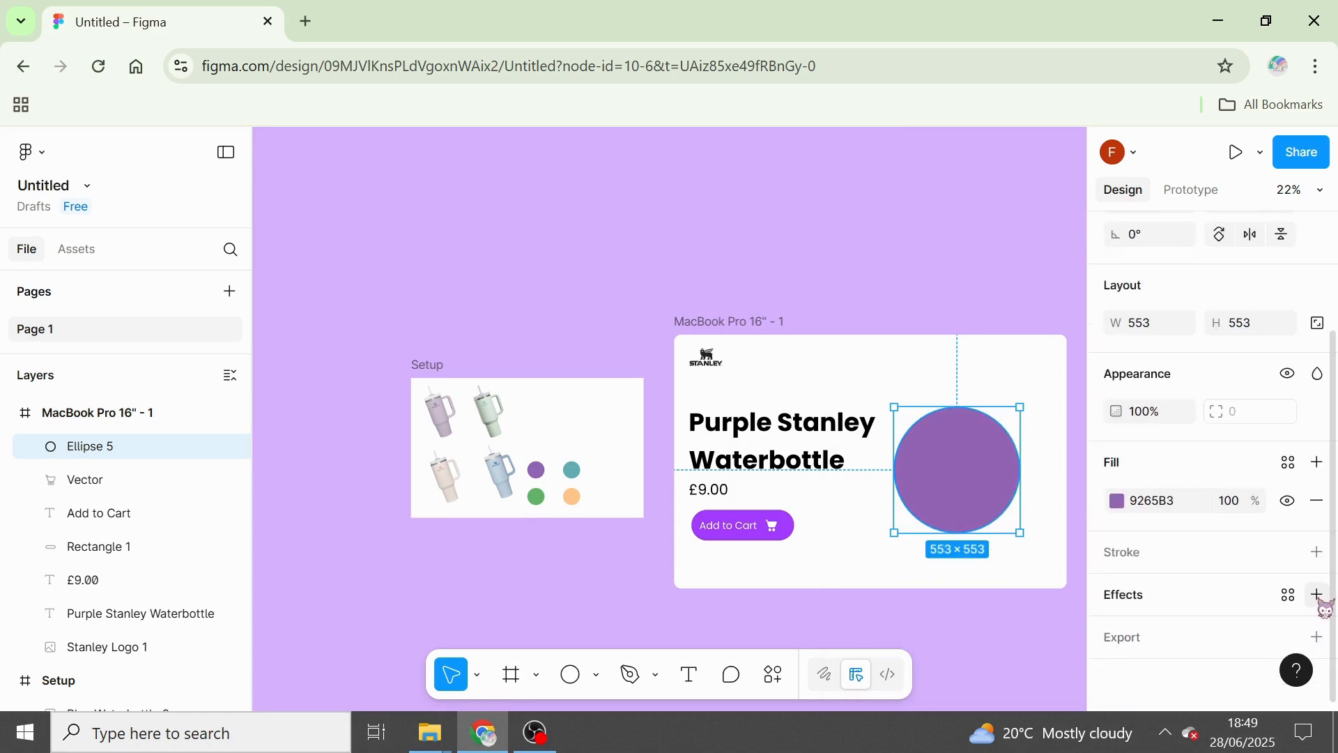
click(1317, 595)
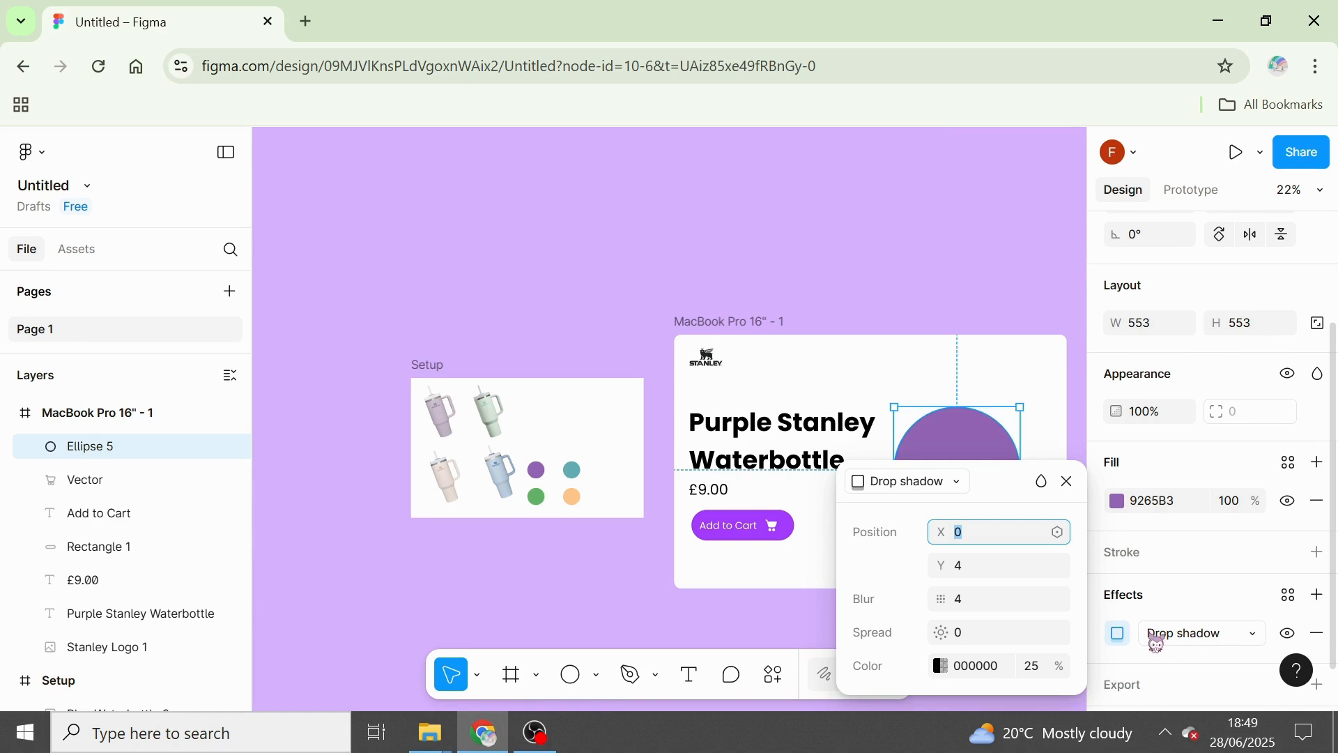
click(1199, 635)
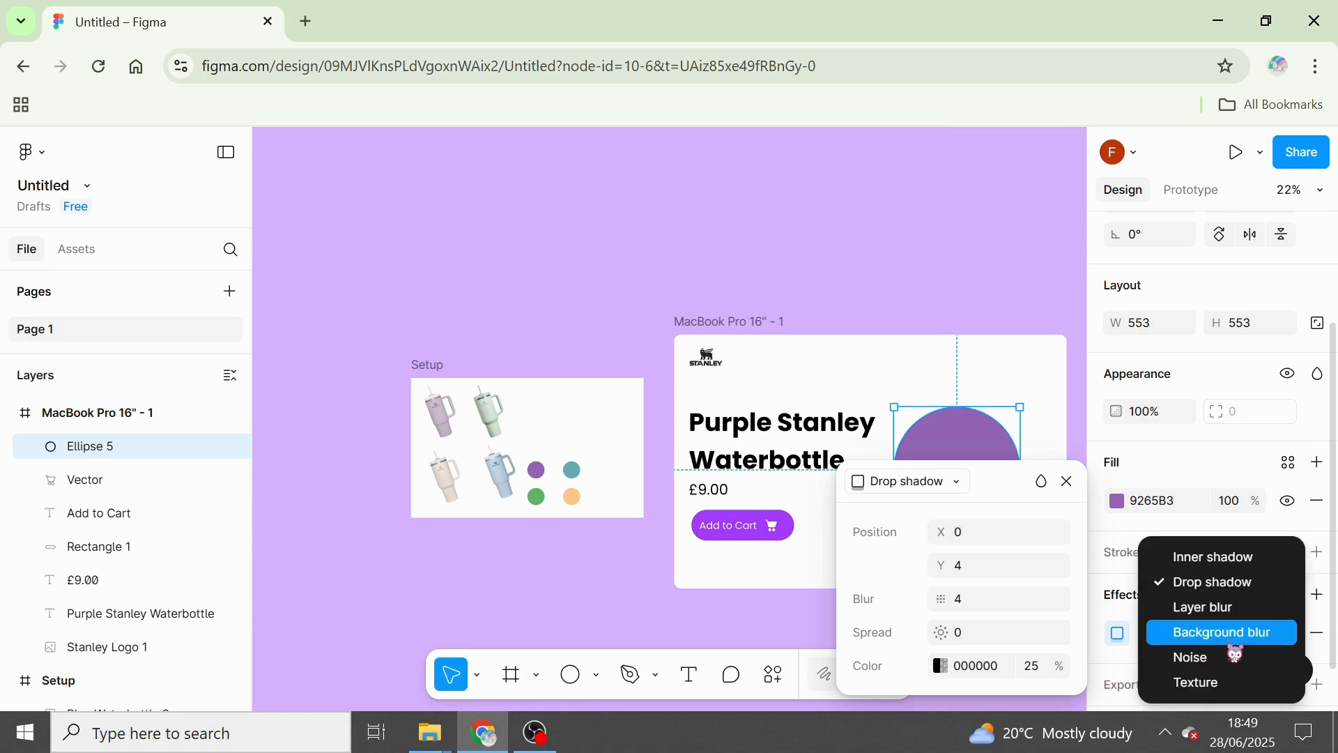
click(1219, 608)
click(984, 565)
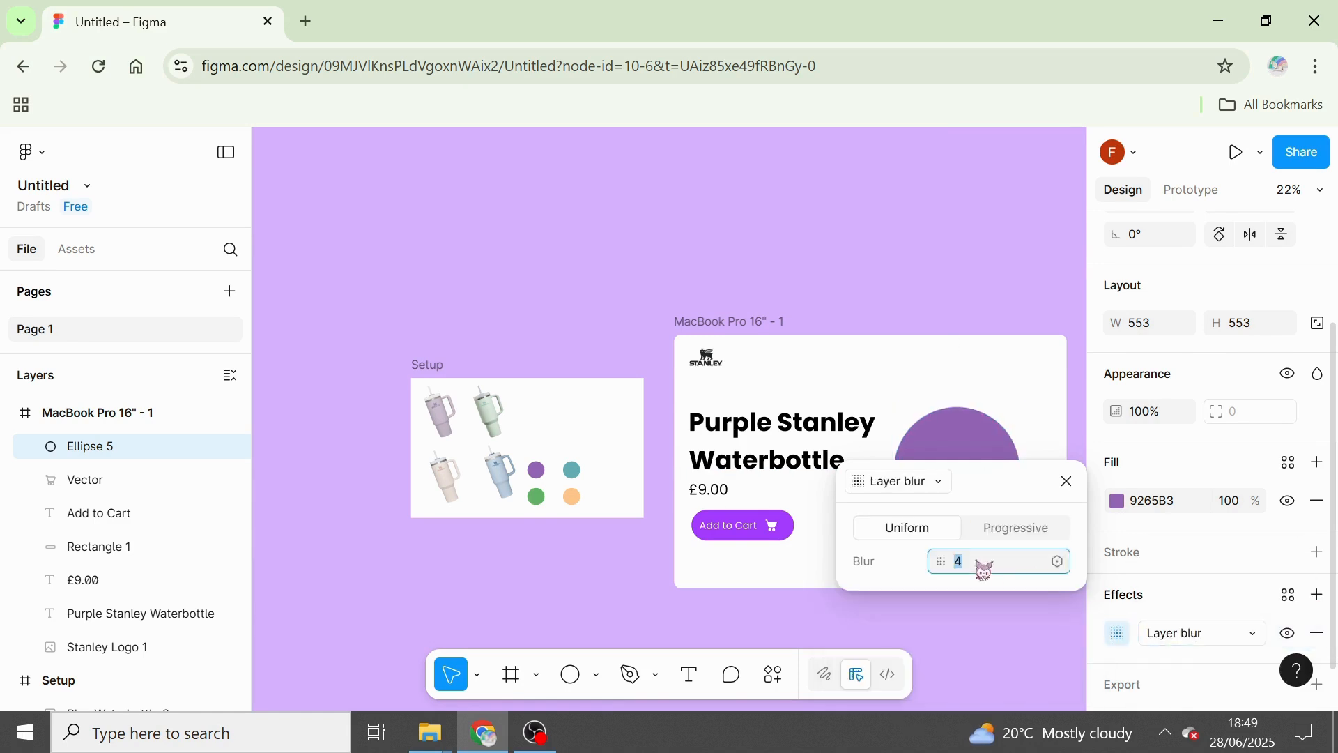
key(BackSpace)
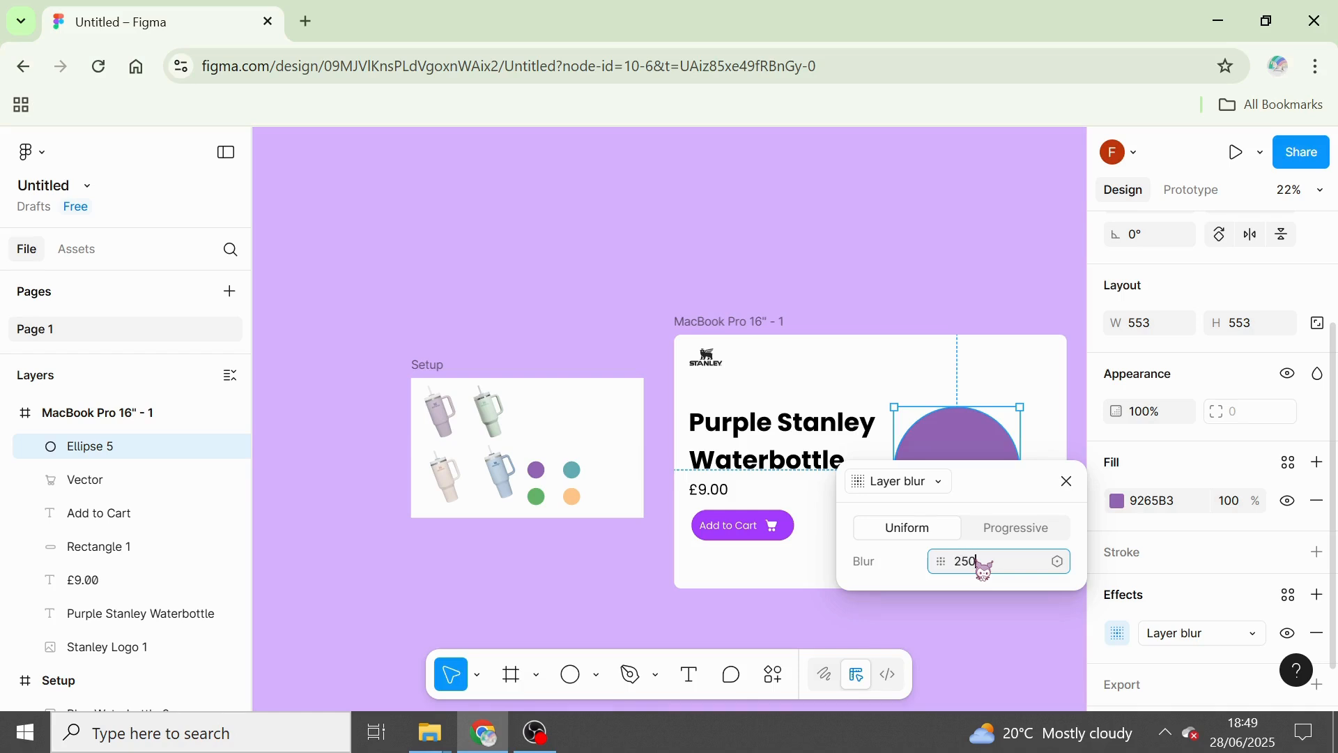
key(Return)
click(1066, 481)
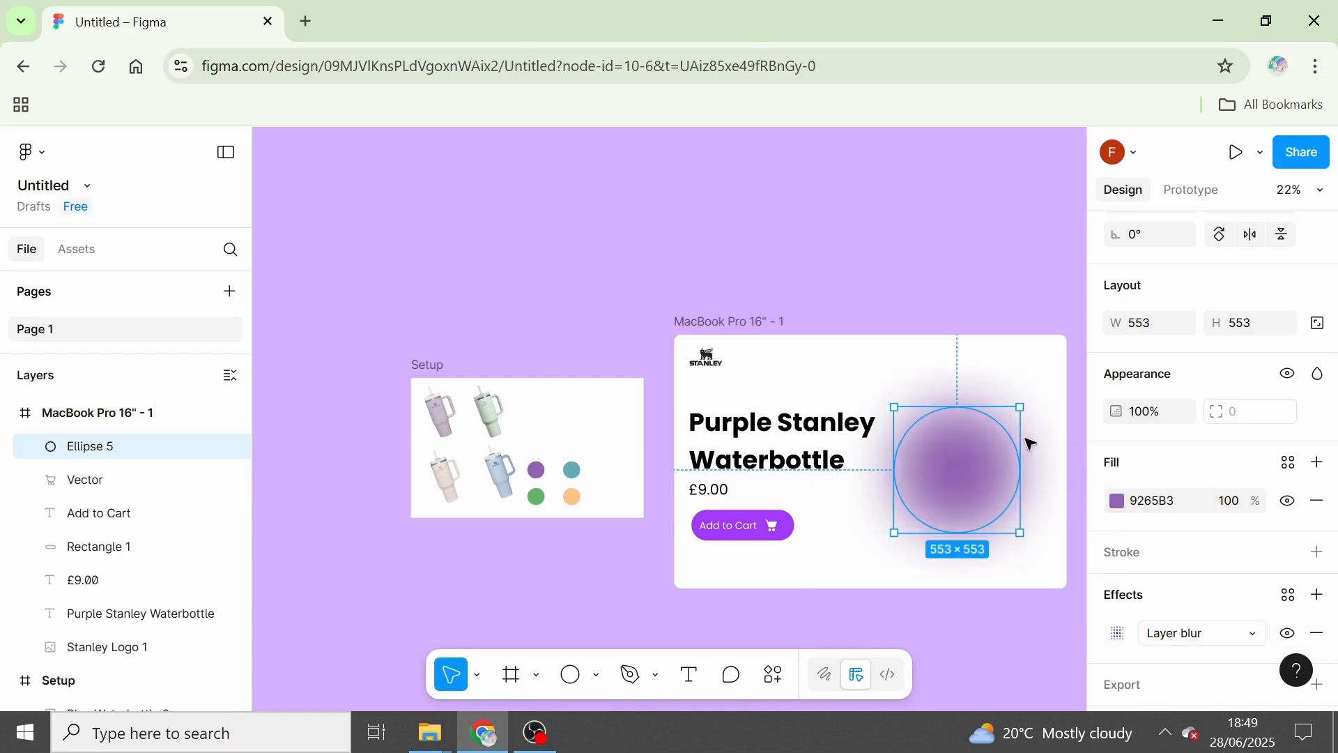
Enlarge the blurred circle to about 622 × 622 at X 924, Y 251, and move the purple bottle image from Setup onto it.
drag(1025, 403, 1035, 392)
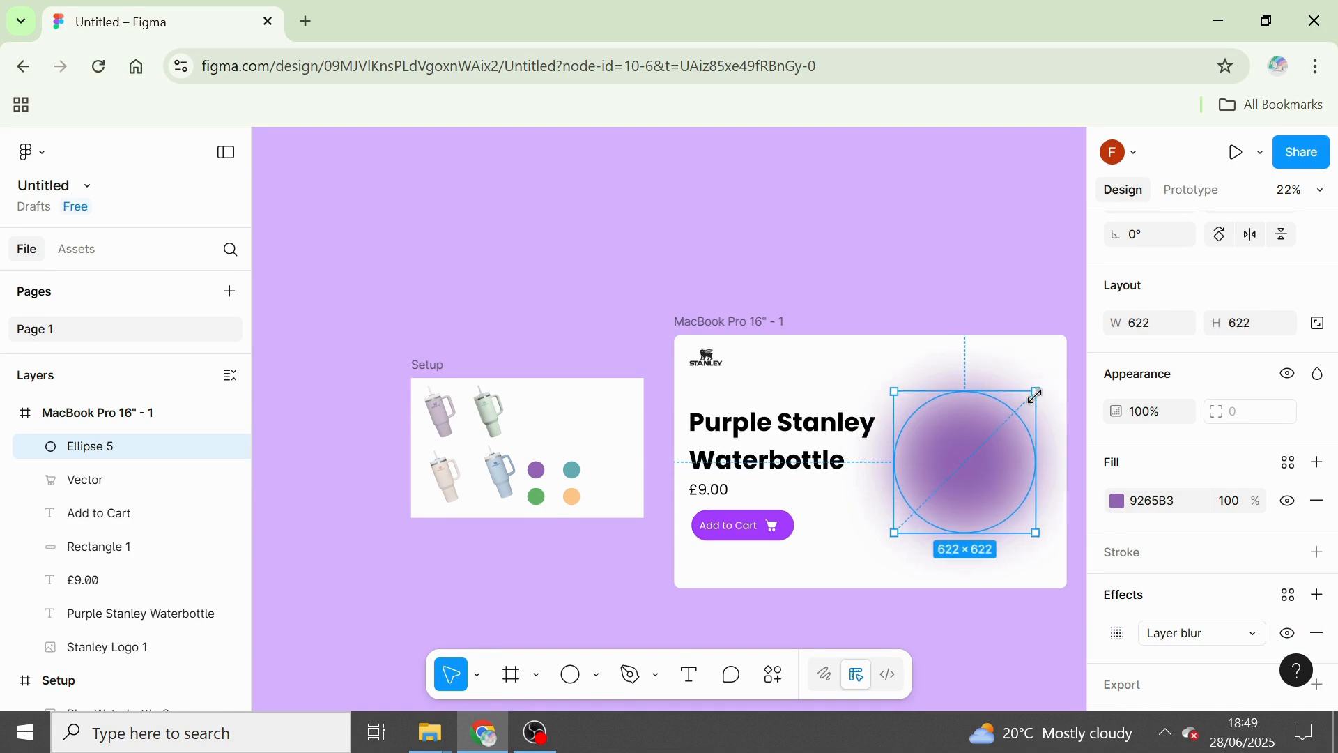
drag(932, 479, 938, 479)
click(731, 221)
click(442, 433)
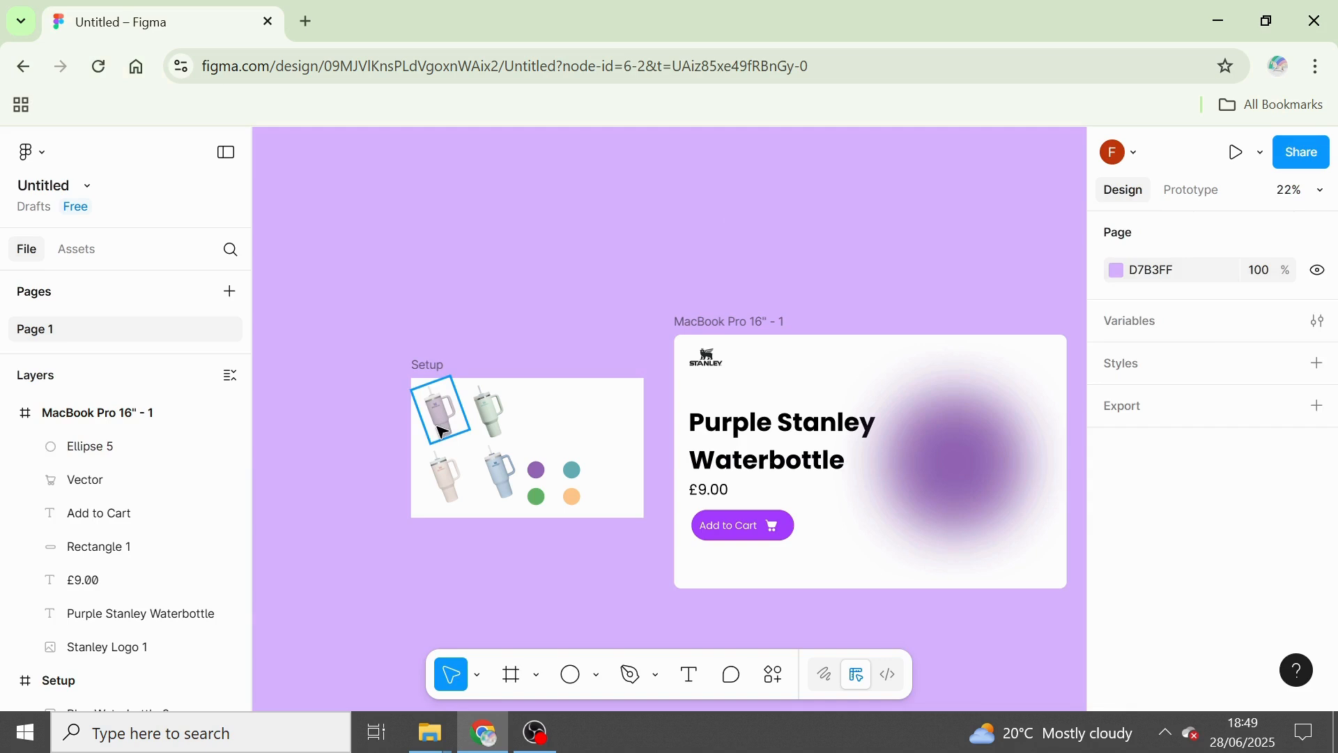
drag(443, 432, 948, 492)
Change the blurred circle's fill to the lighter, brighter purple C980FF.
click(908, 488)
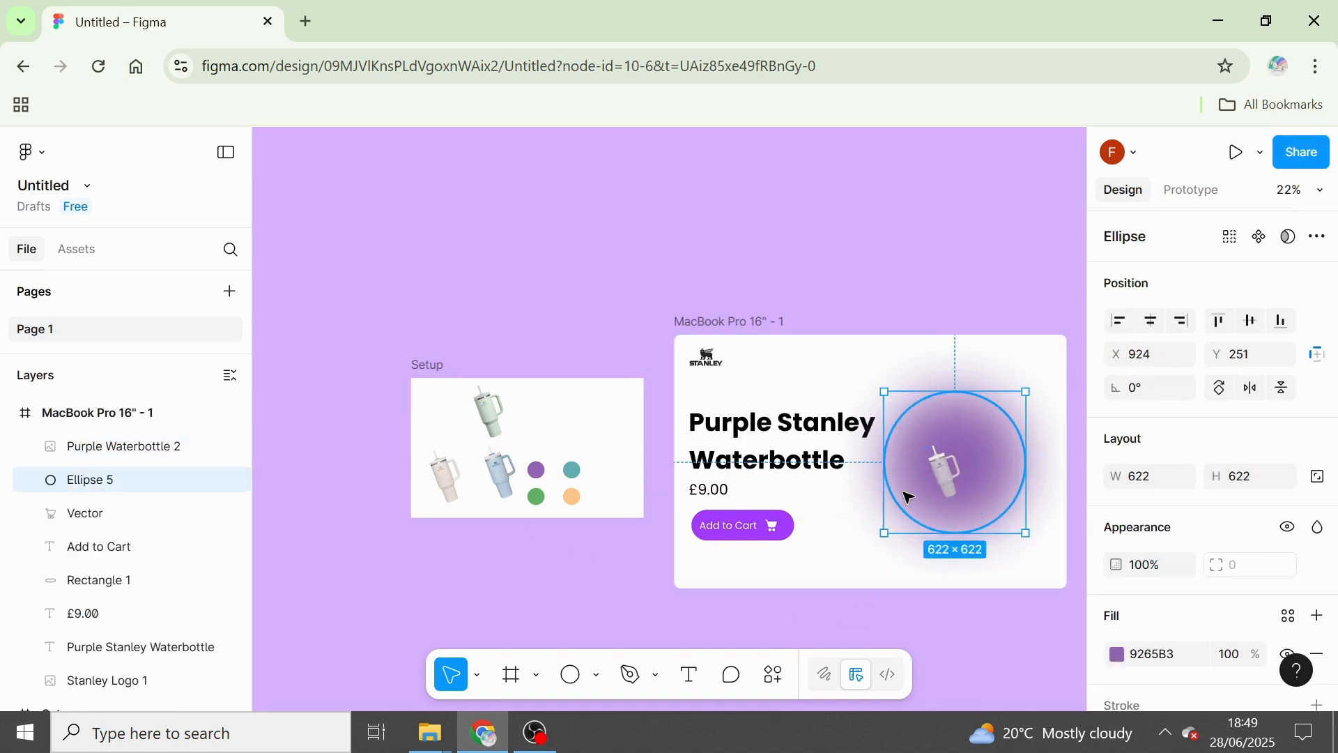
click(1117, 654)
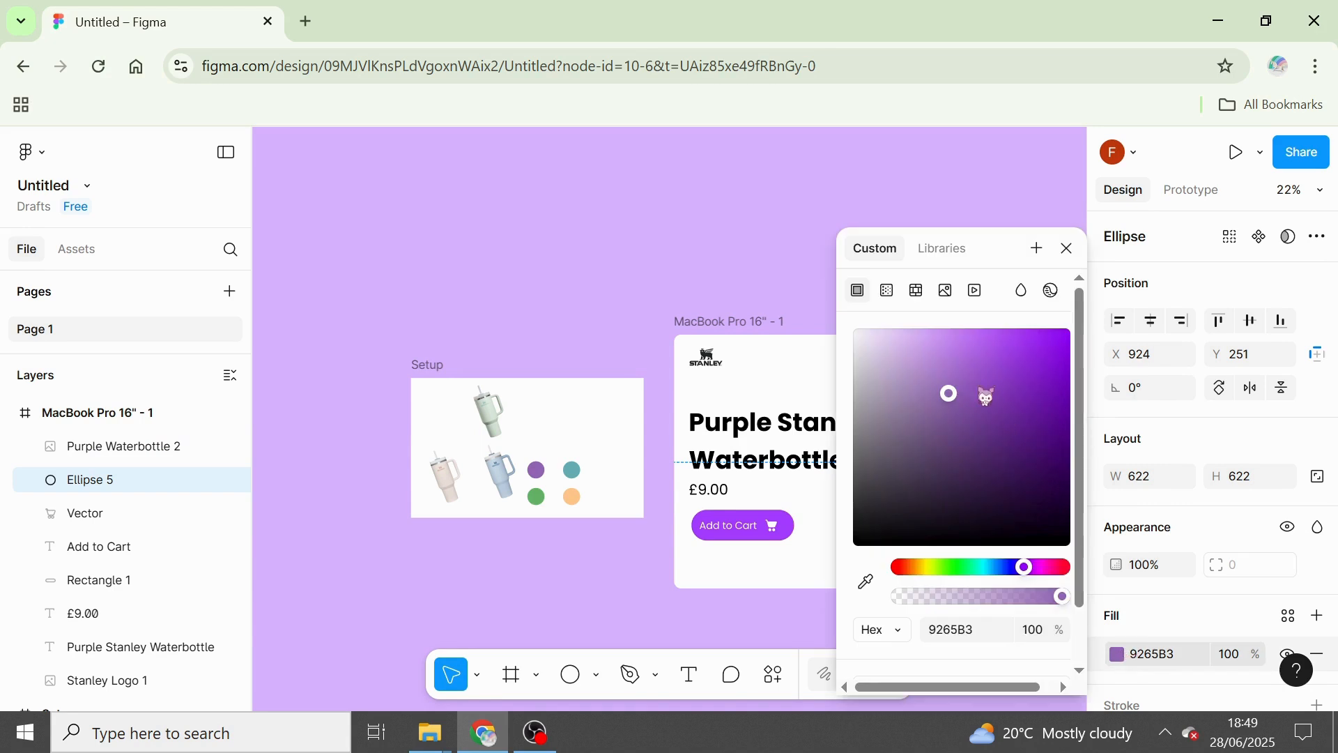
drag(985, 396, 967, 308)
click(1067, 248)
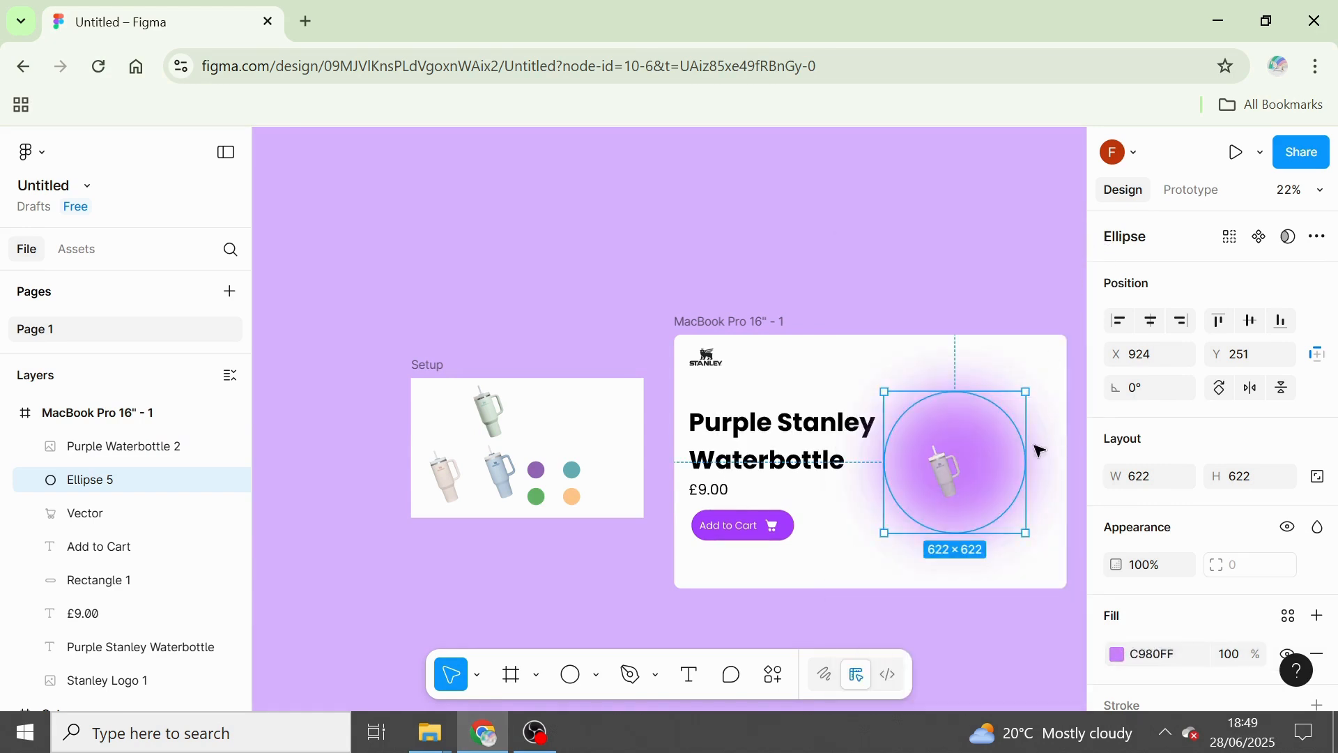
Scale the purple bottle image up to about 593 × 811 and position it over the blurred circle.
click(948, 469)
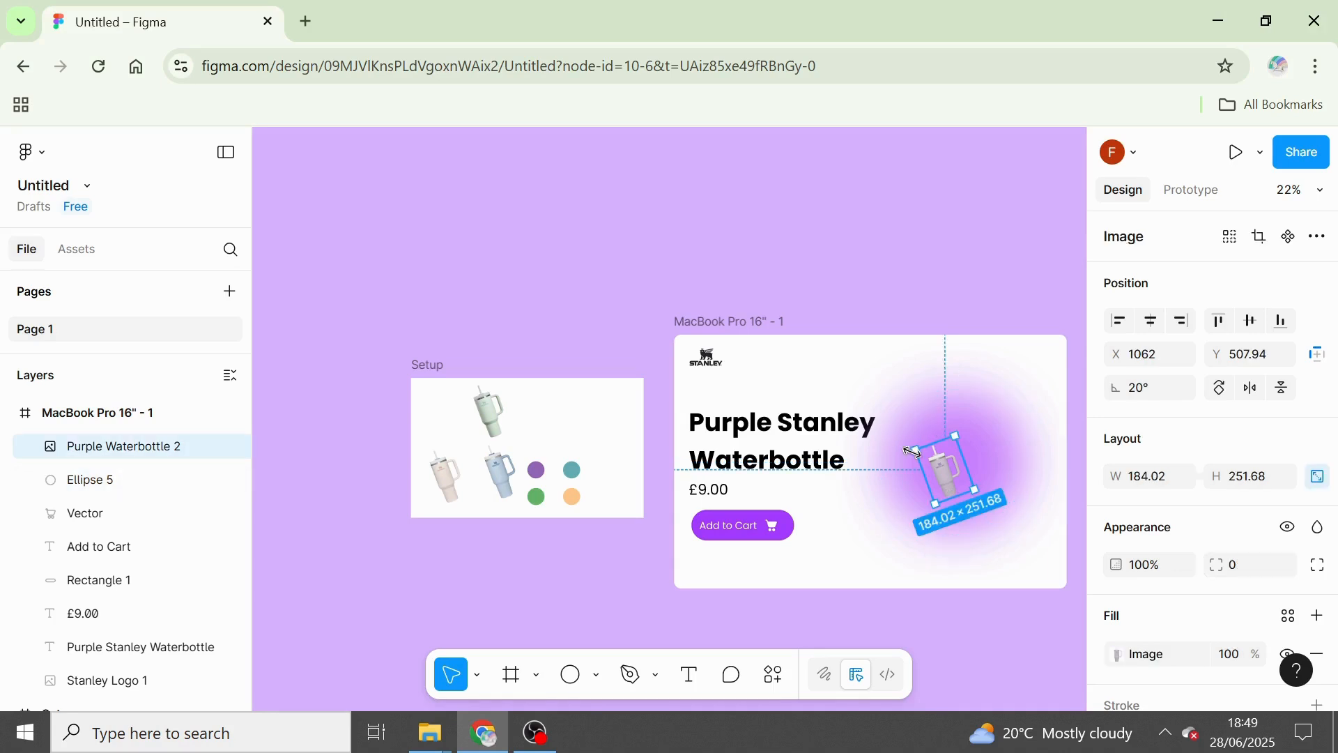
drag(921, 448, 849, 402)
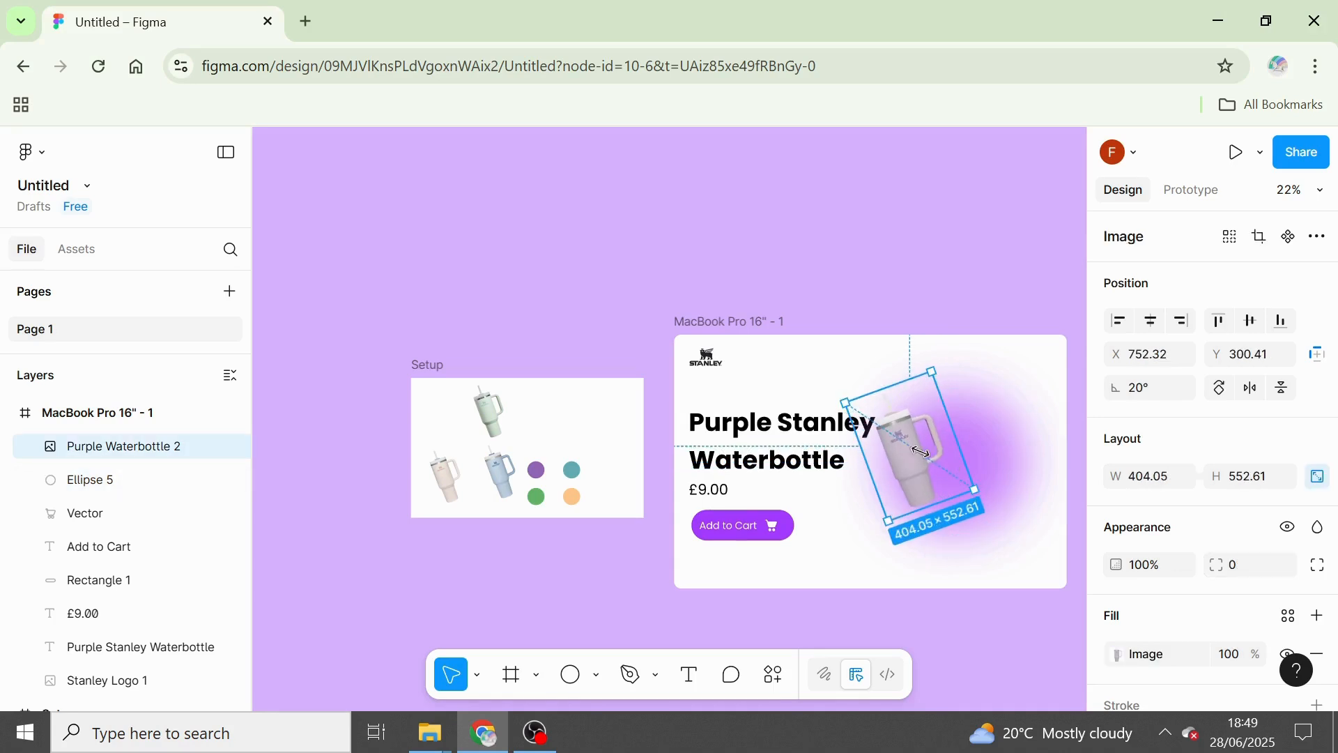
drag(975, 487, 1037, 531)
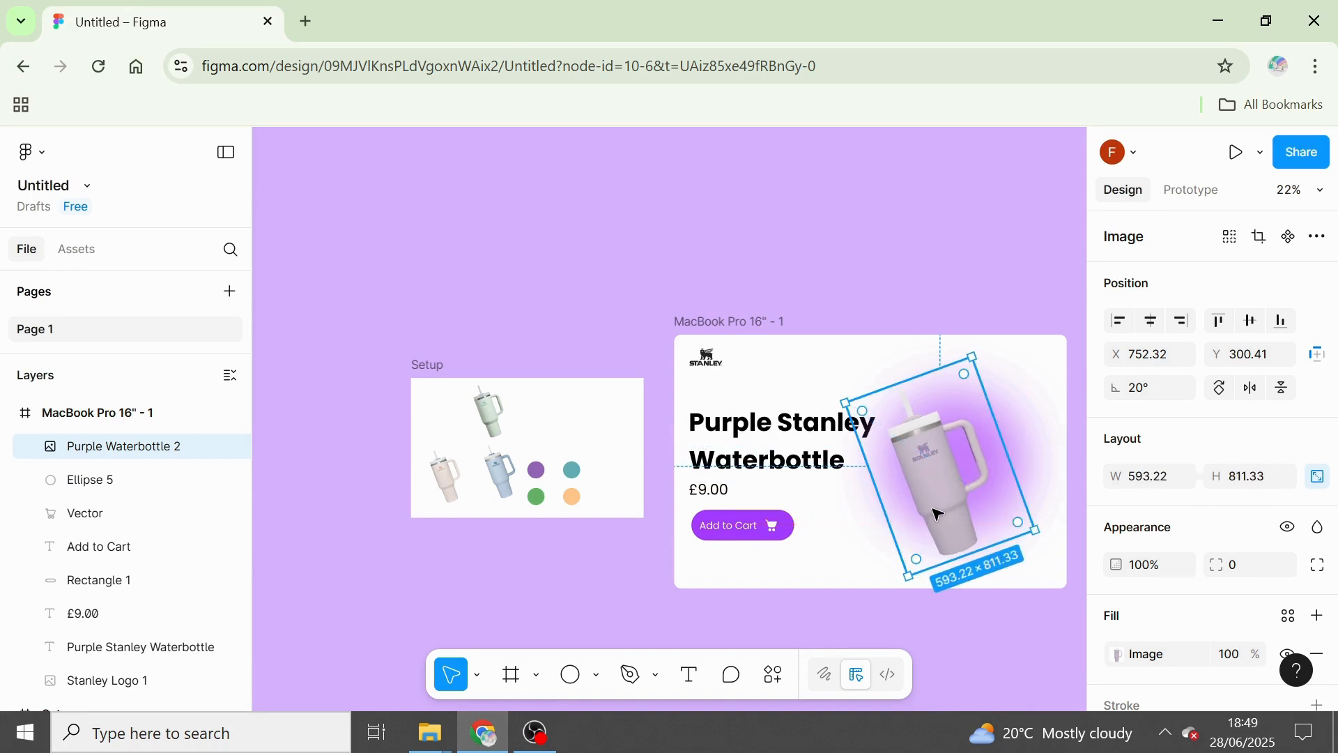
drag(941, 505, 936, 509)
click(941, 356)
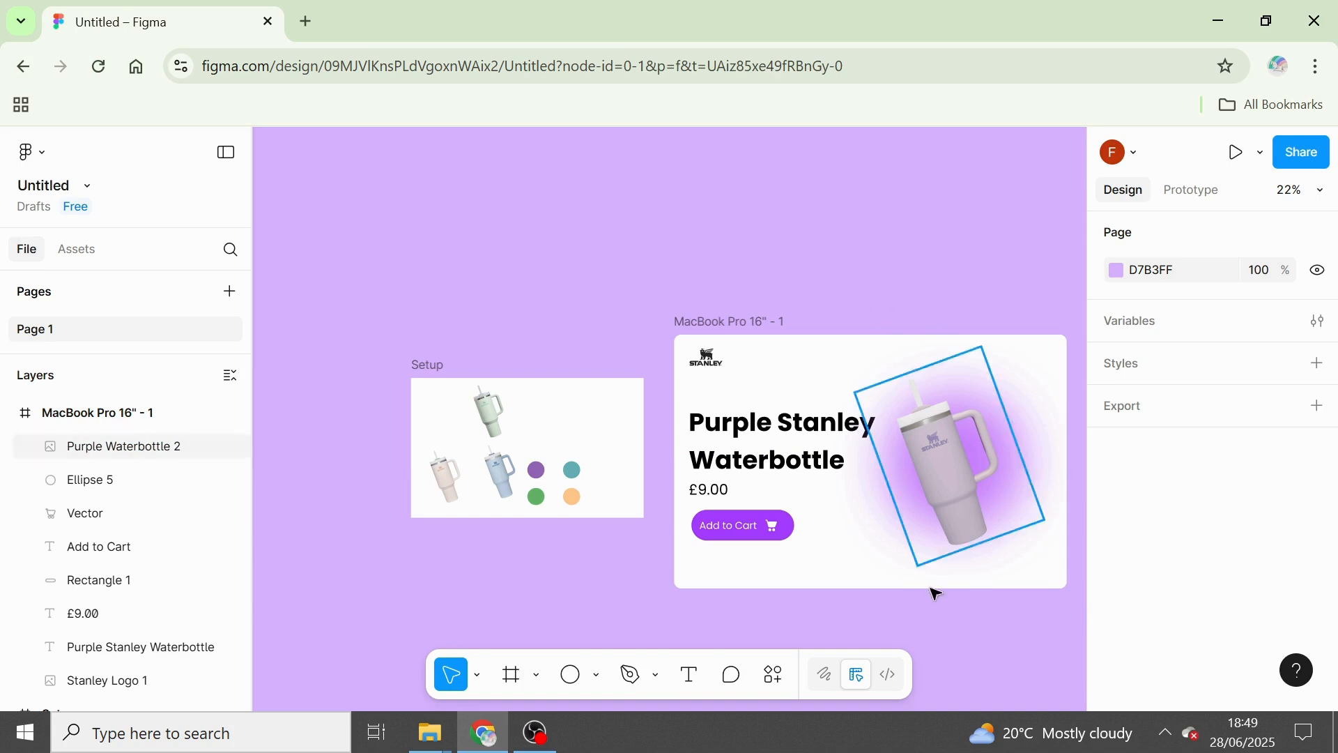
Add a circle about 142 × 142 near the frame's right edge beside the bottle, at about X 1528, Y 187.
scroll(994, 609, right, 3)
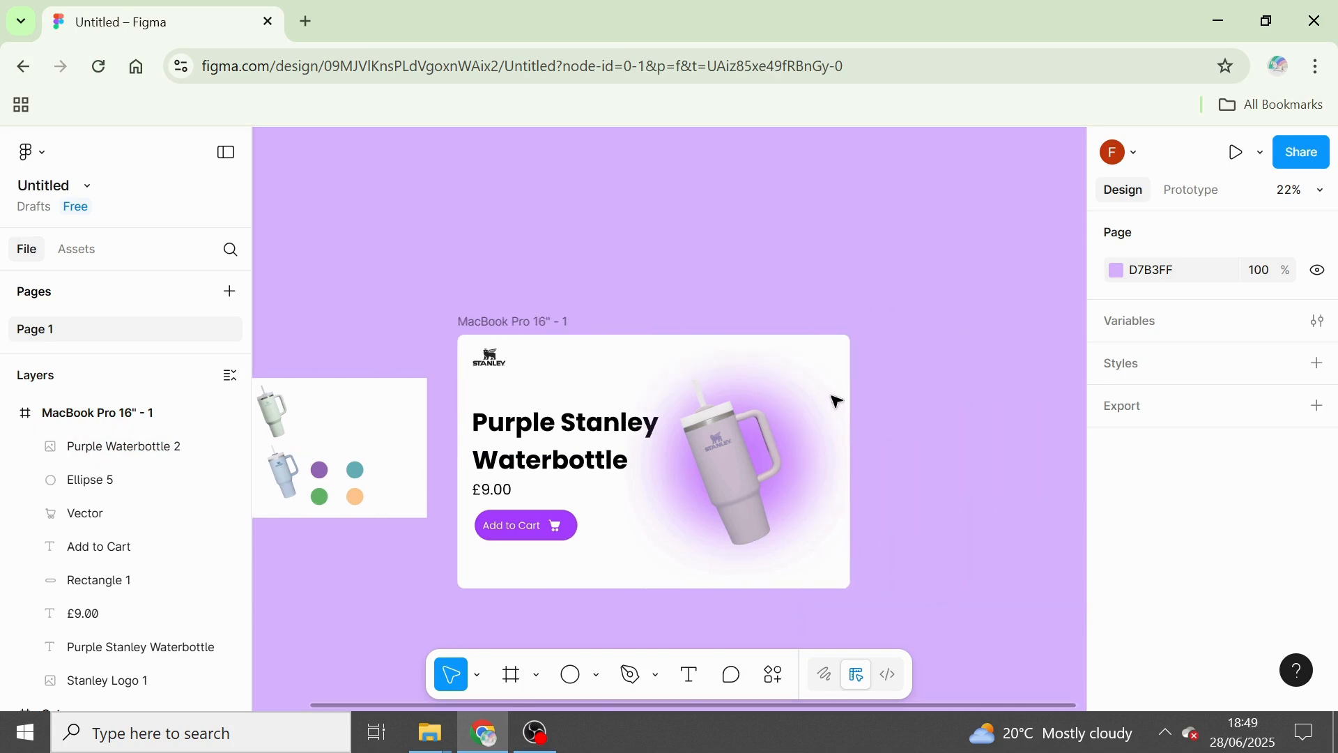
scroll(846, 571, up, 3)
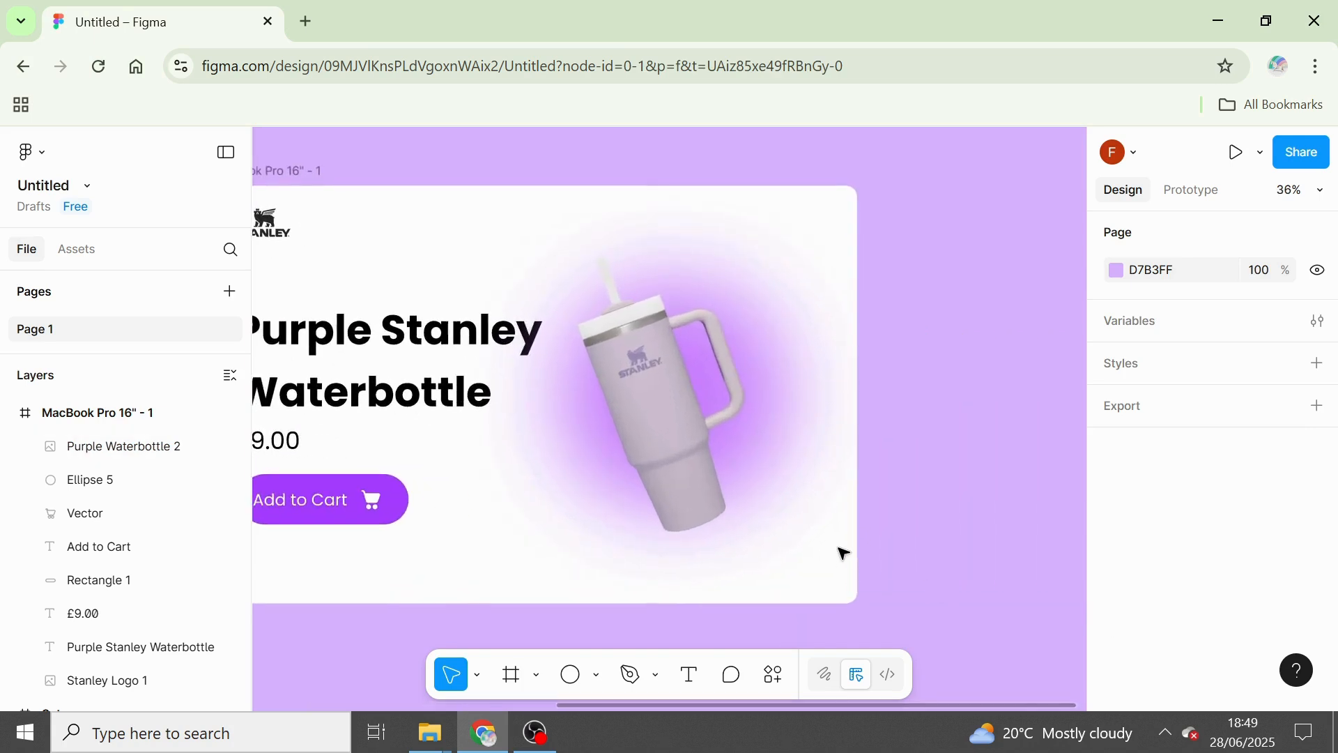
key(o)
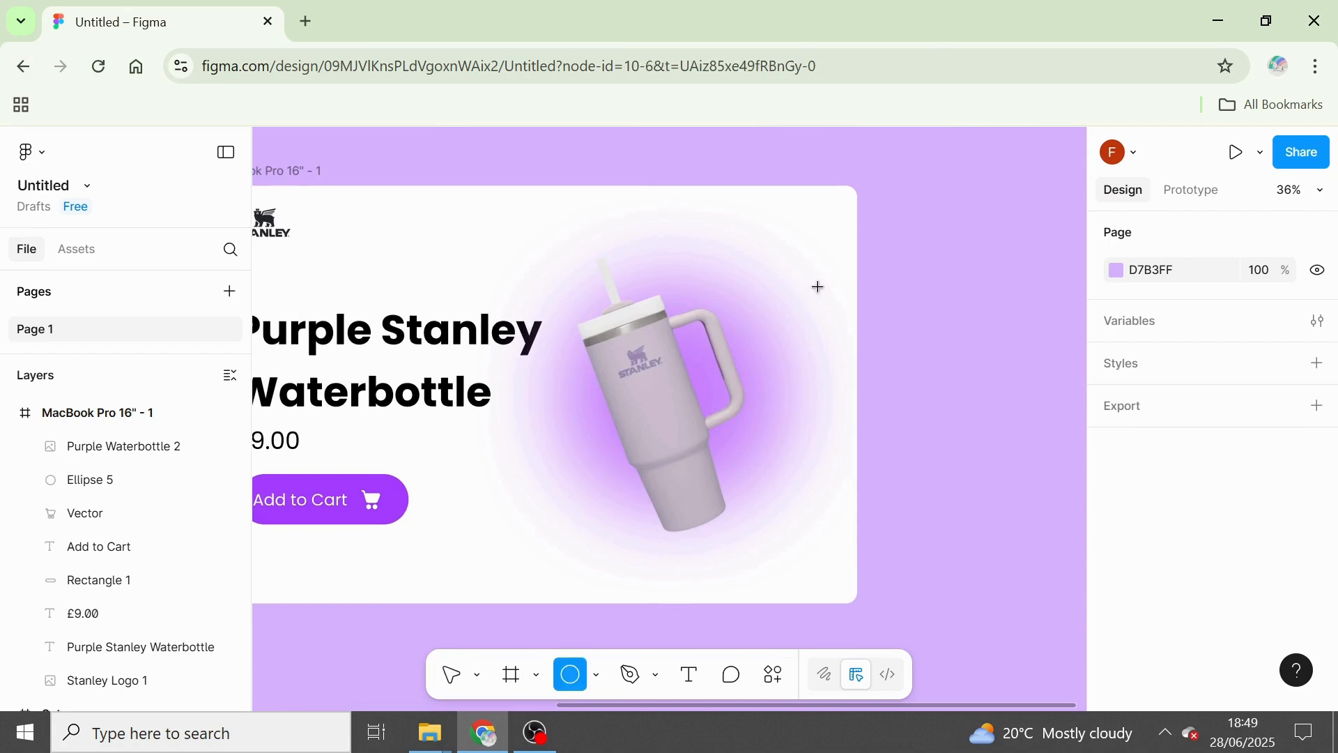
click(817, 289)
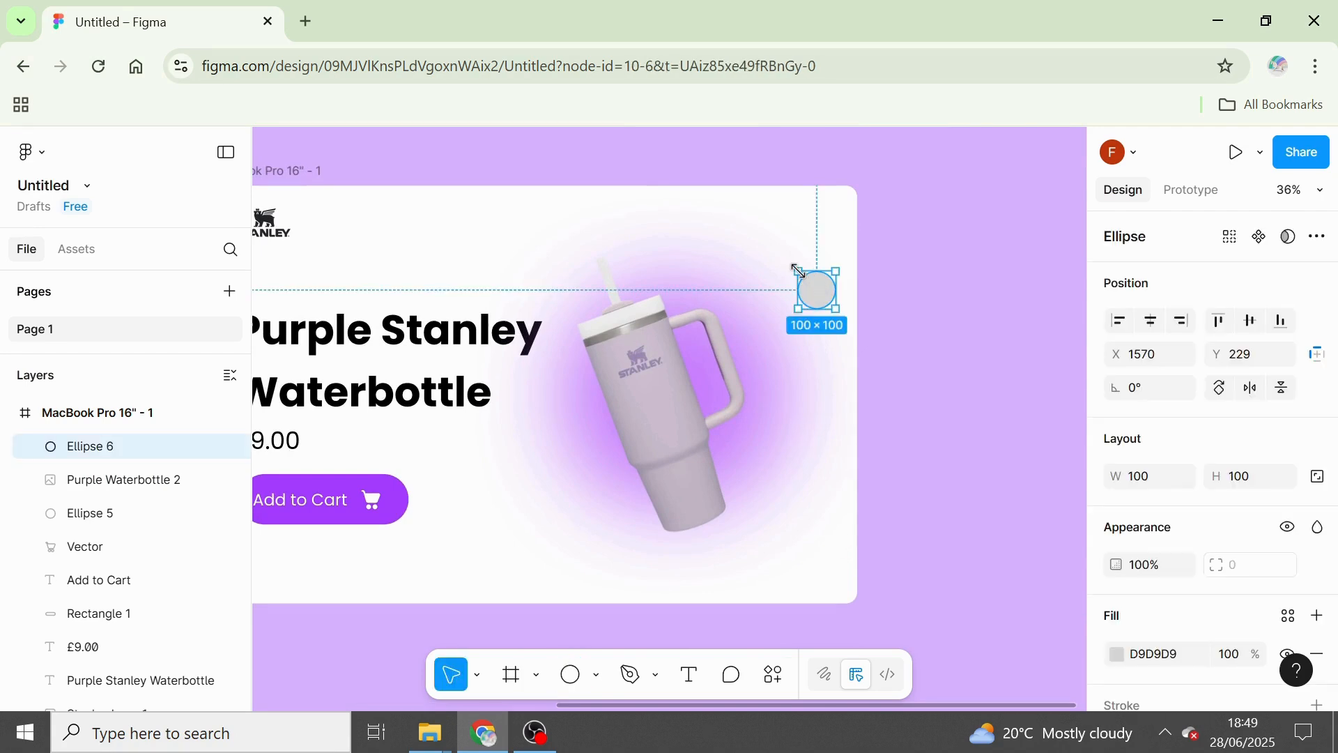
drag(799, 271, 782, 262)
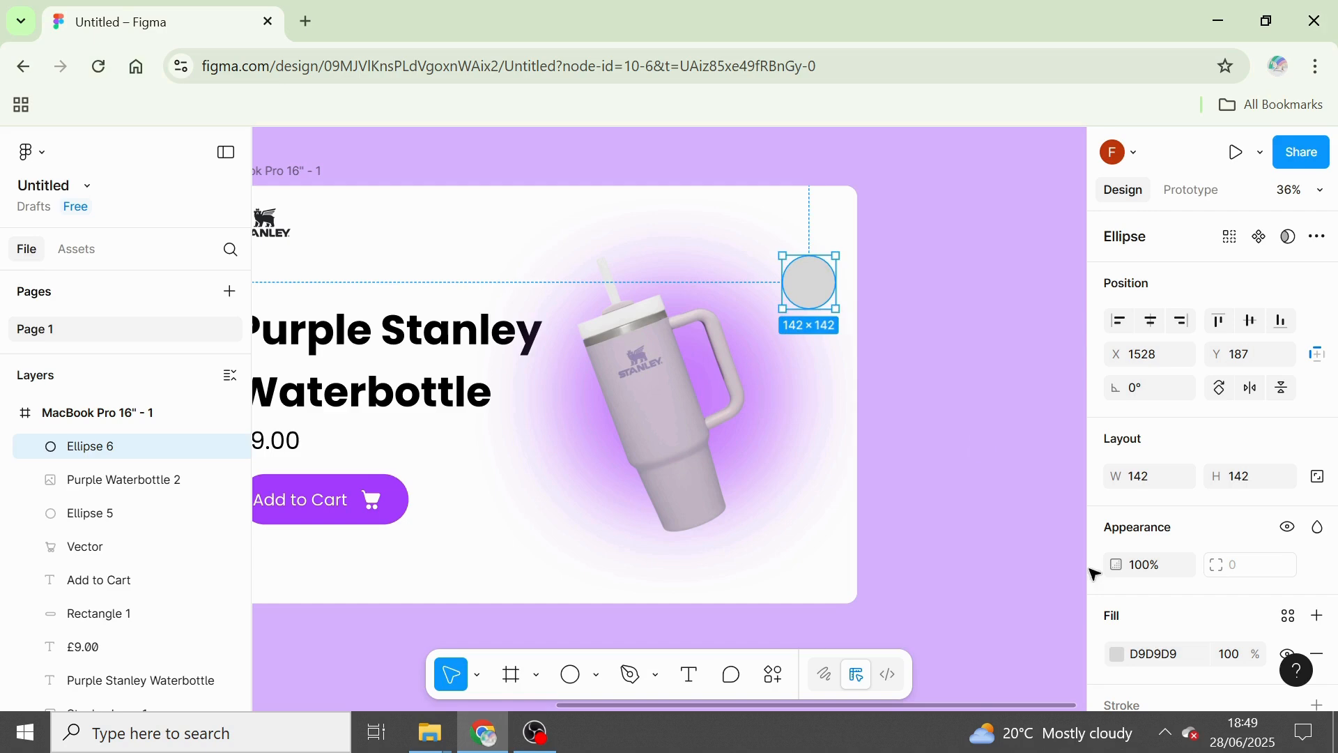
Fill the new circle with the purple sampled from the Add to Cart button, A33BFF.
click(1119, 655)
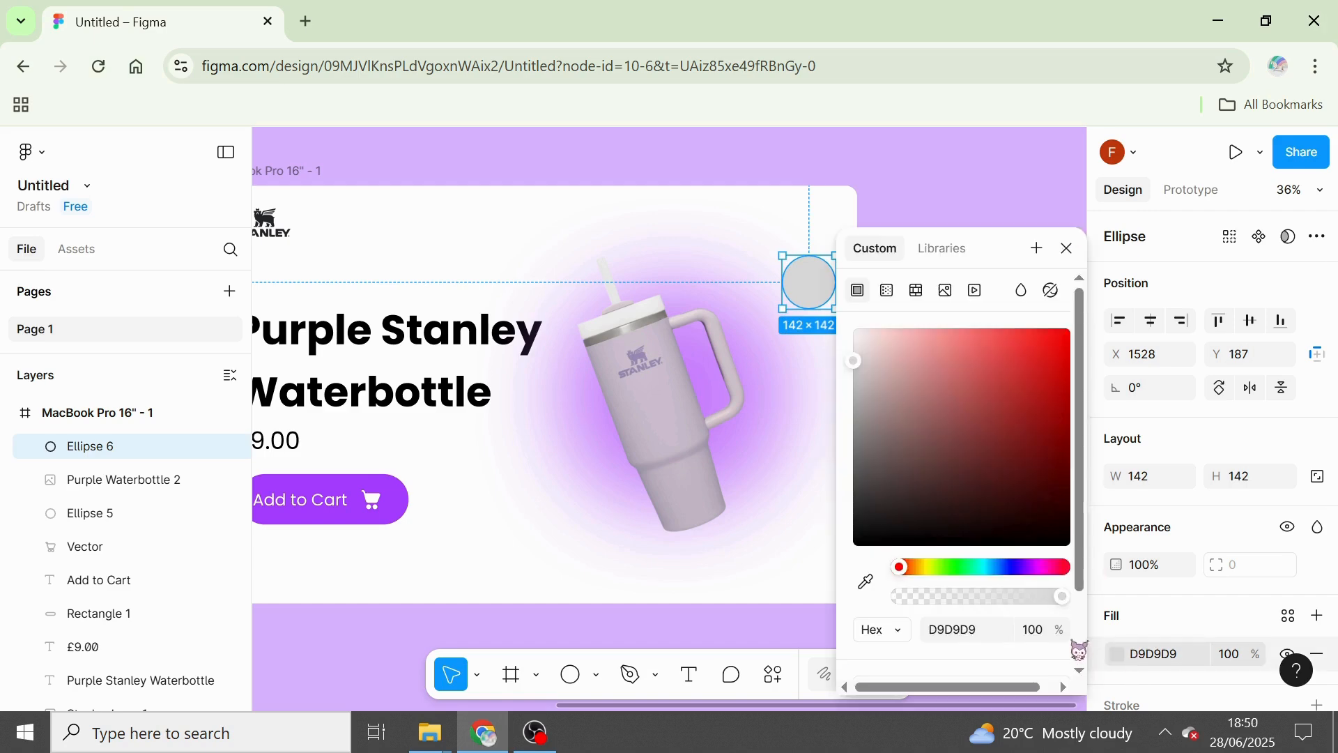
click(866, 581)
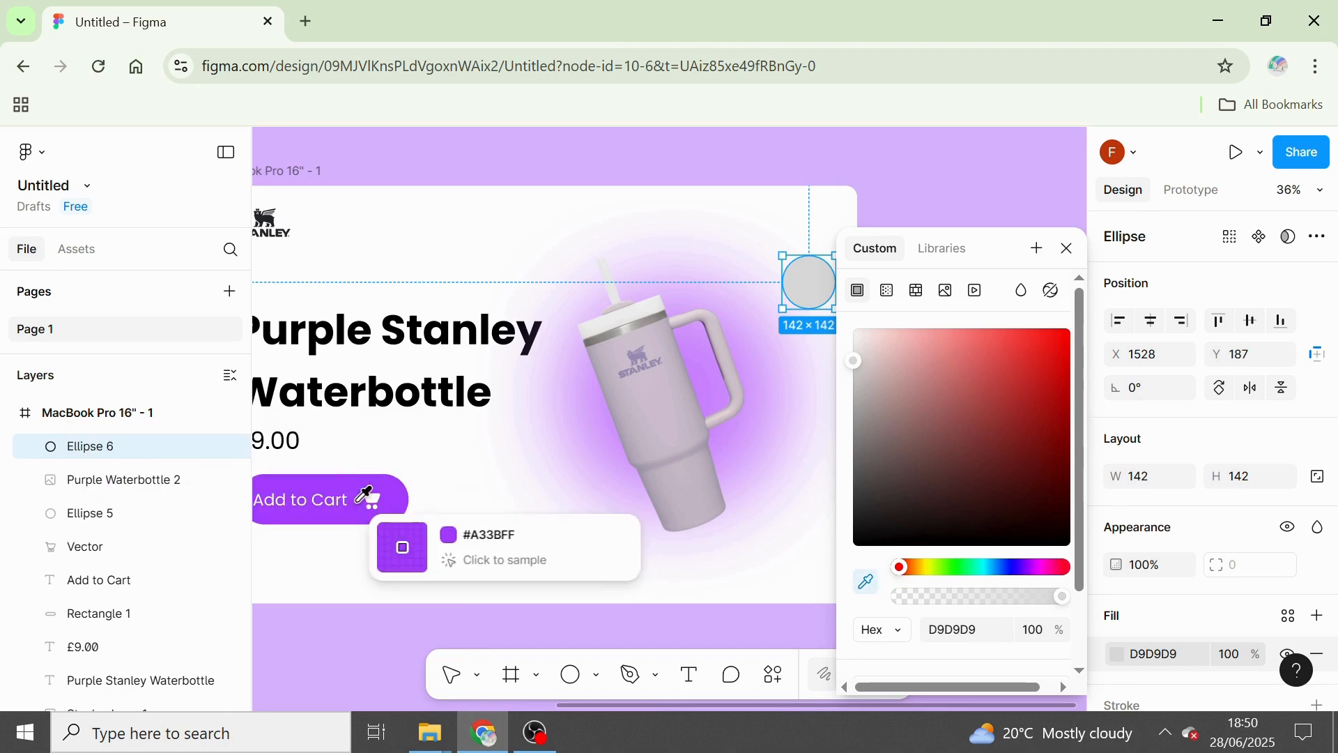
click(369, 509)
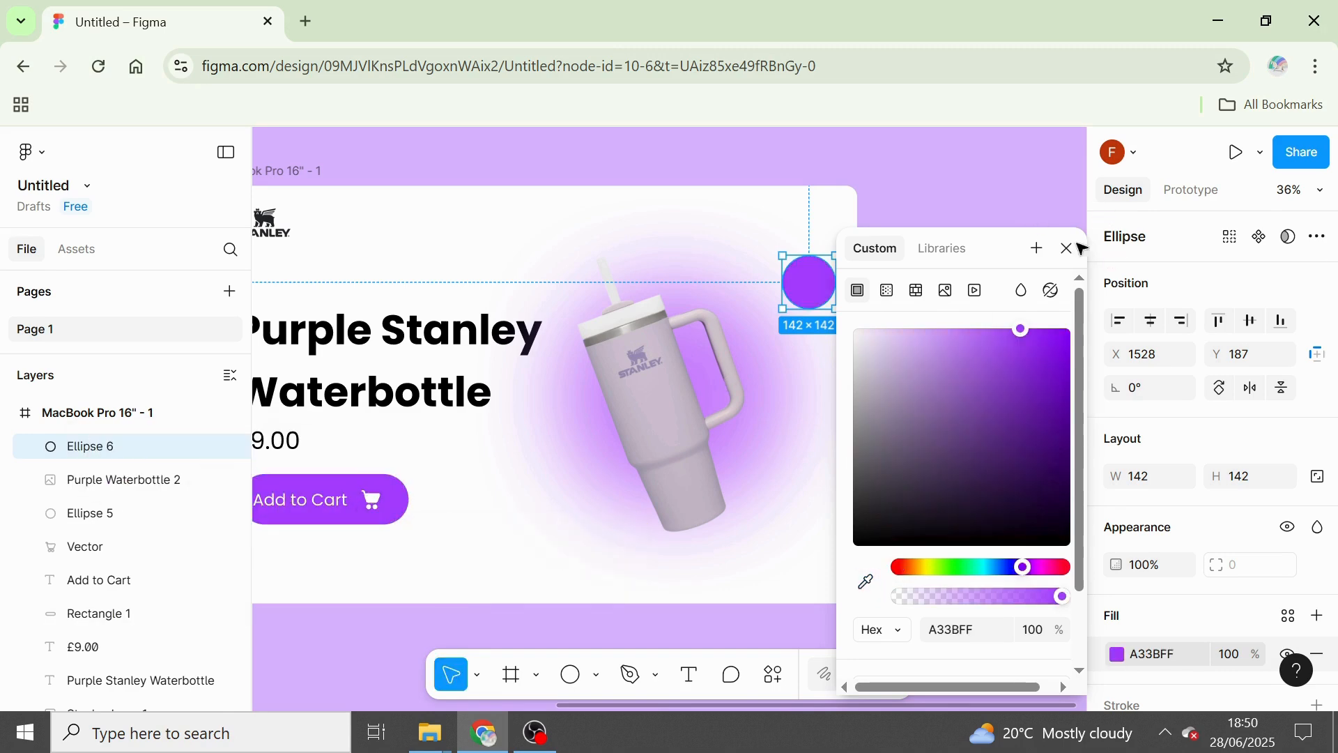
click(1067, 249)
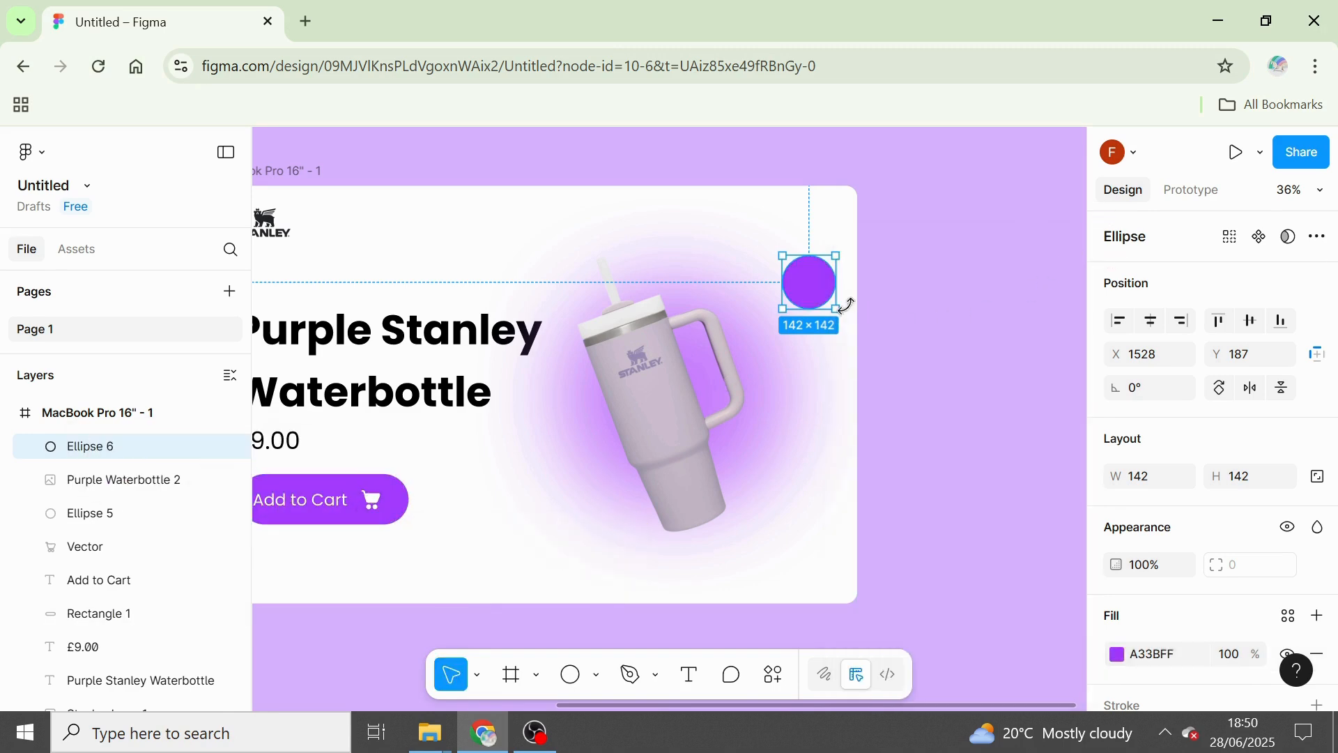
Duplicate the purple circle directly below it at Y 393 and fill the copy with light orange FFD490.
key(ctrl+d)
drag(828, 298, 826, 373)
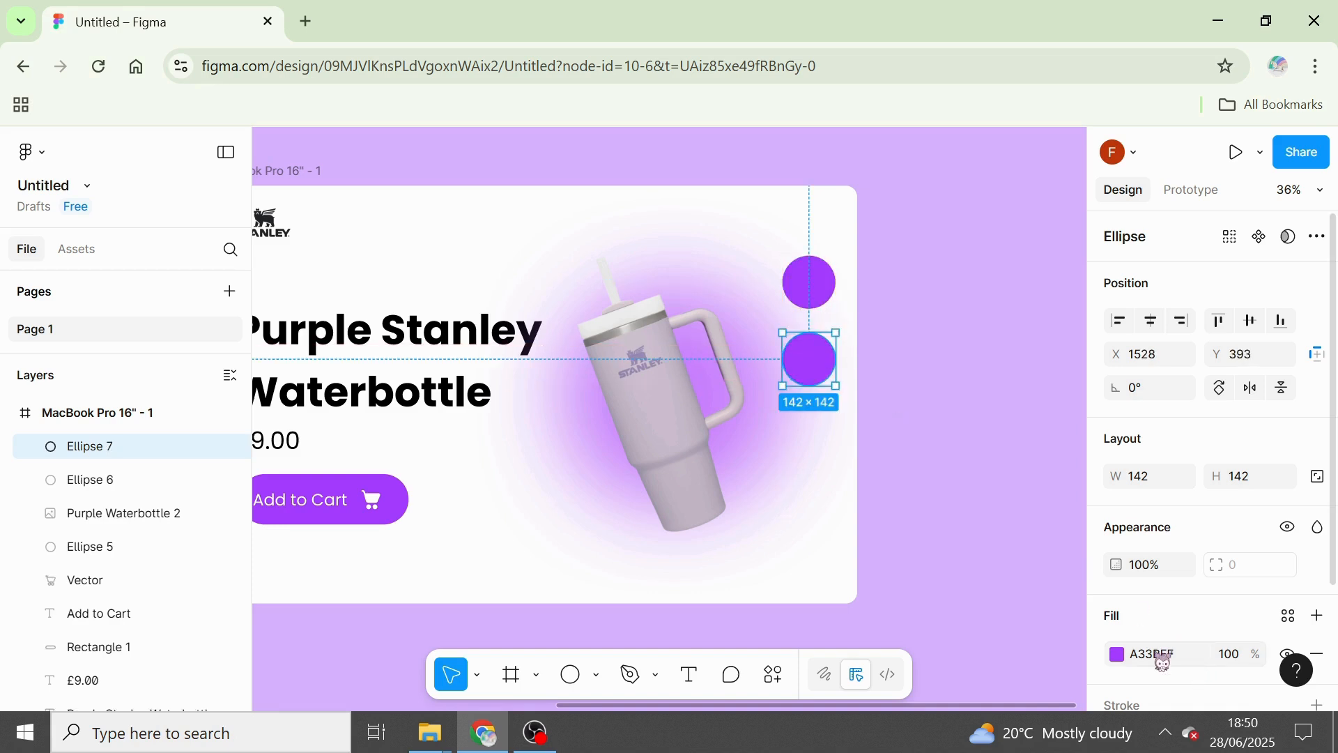
click(1117, 655)
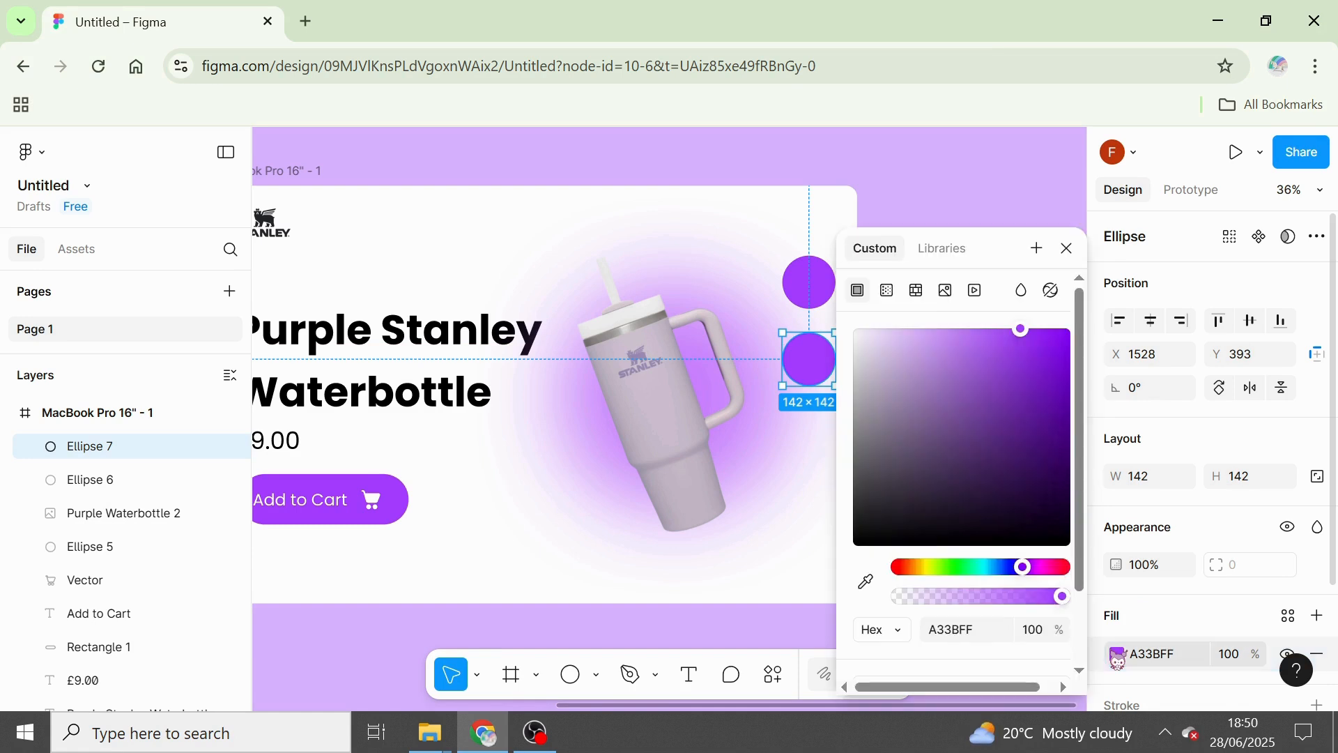
click(917, 568)
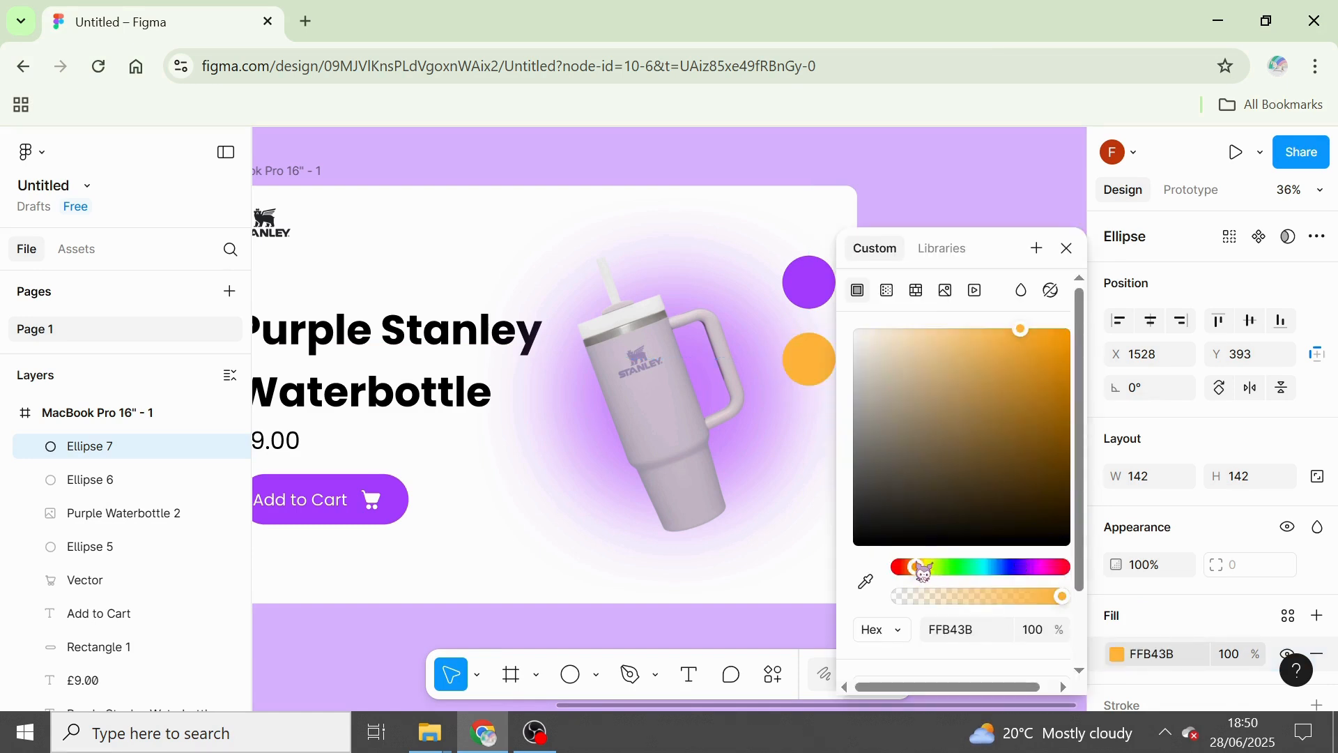
drag(955, 349, 951, 323)
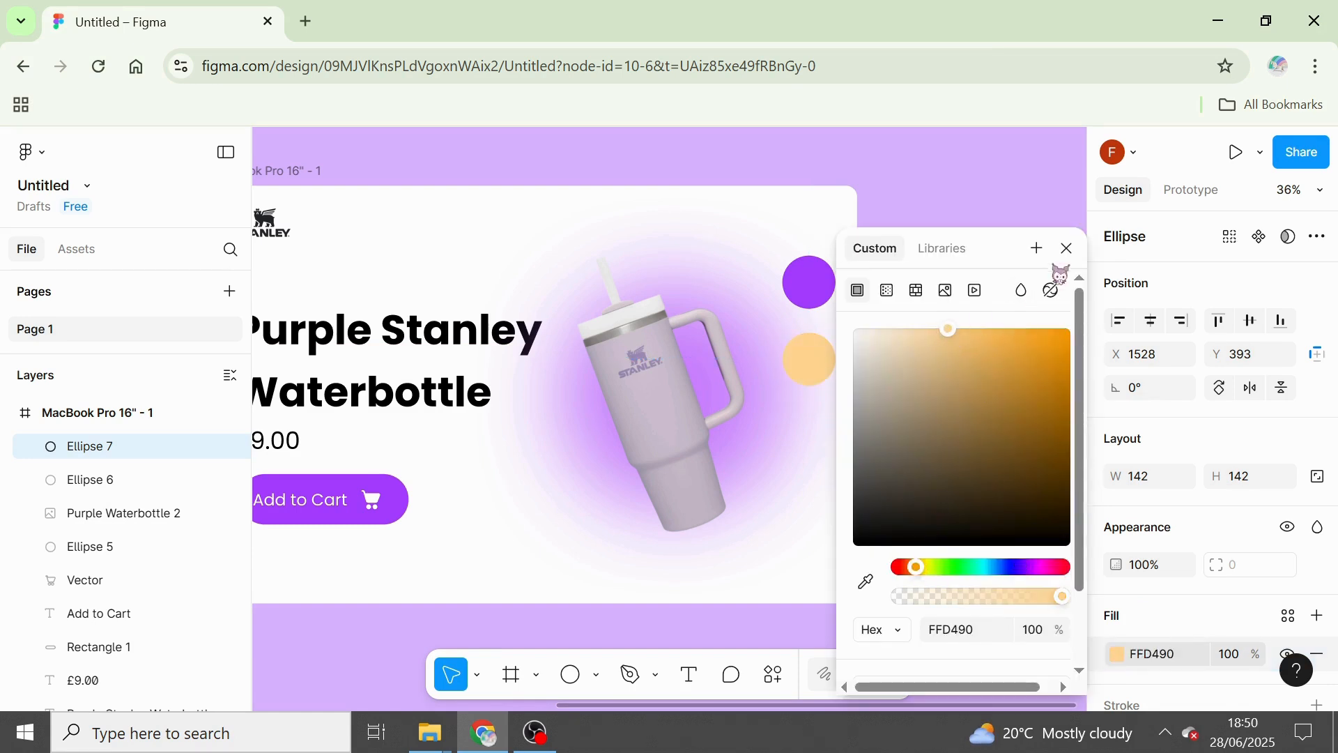
click(1067, 248)
Duplicate the light orange circle below it at the same spacing and fill the copy with light green 90FFAF.
key(ctrl+d)
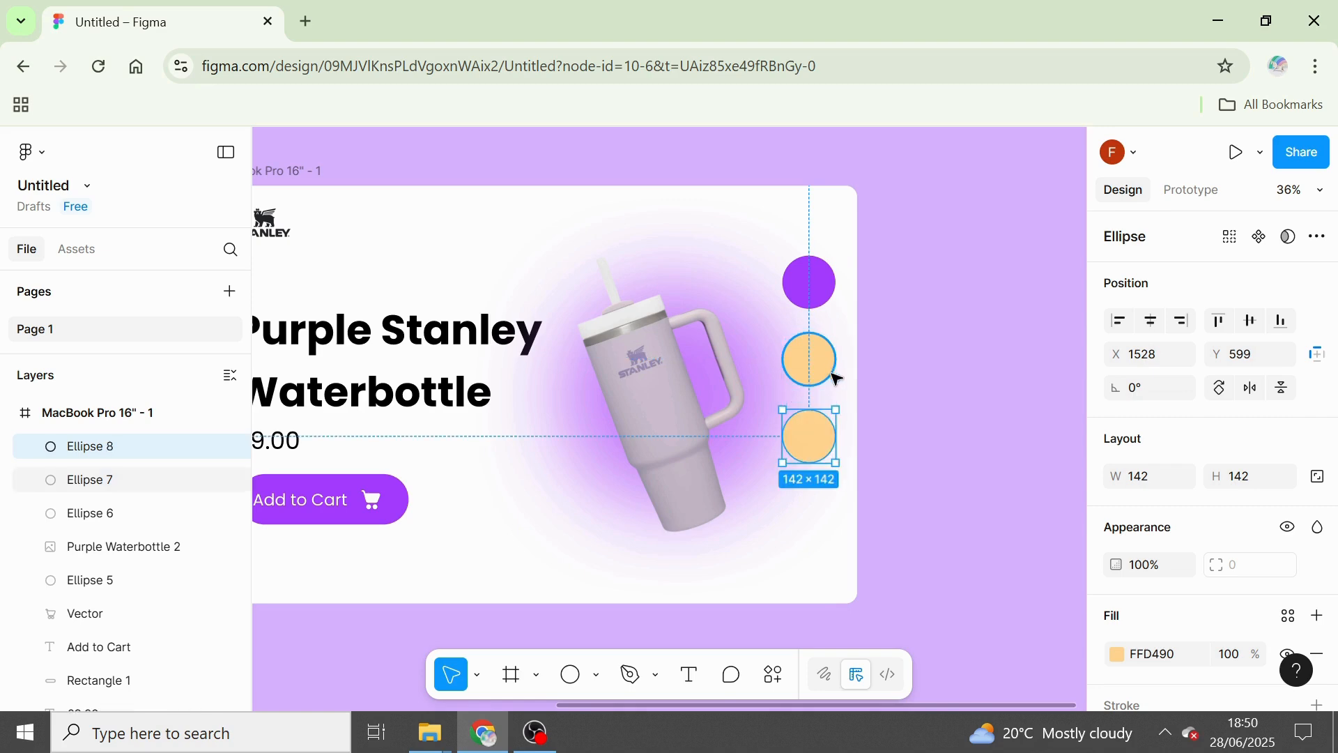
click(1119, 656)
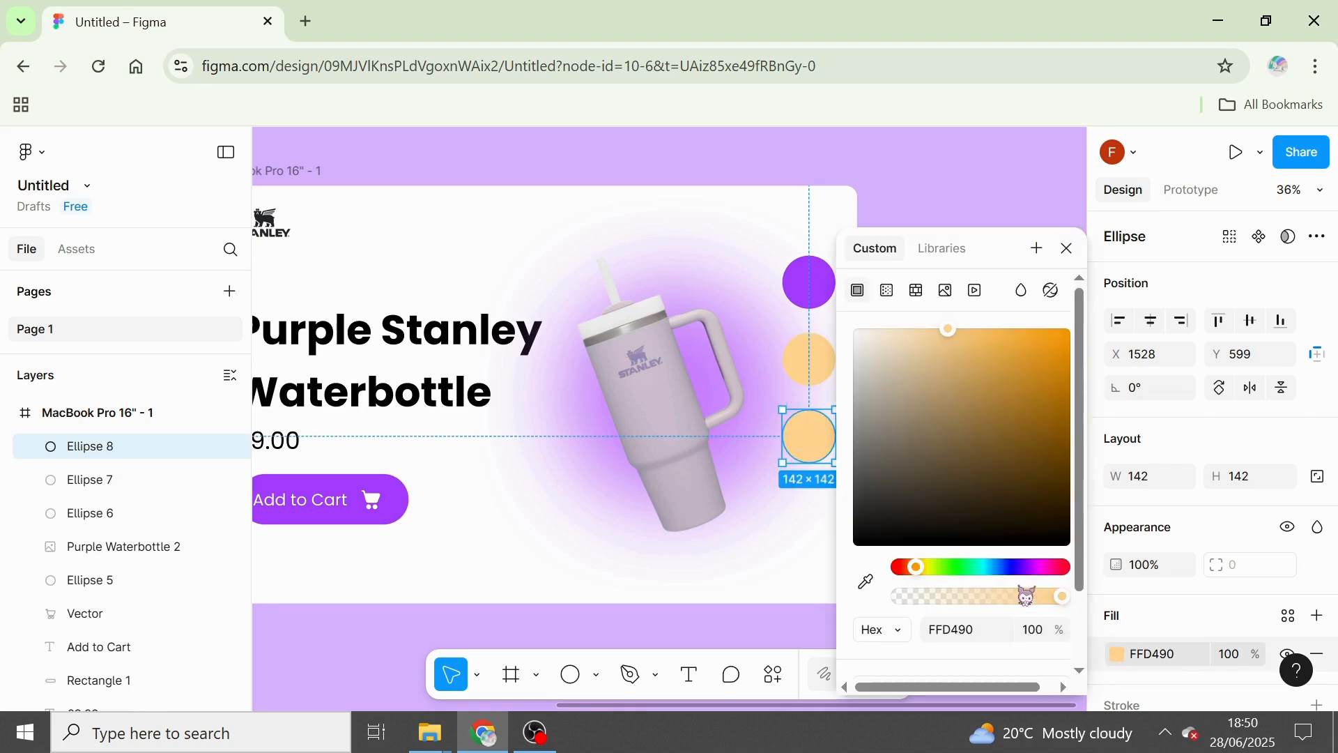
click(963, 568)
click(1067, 248)
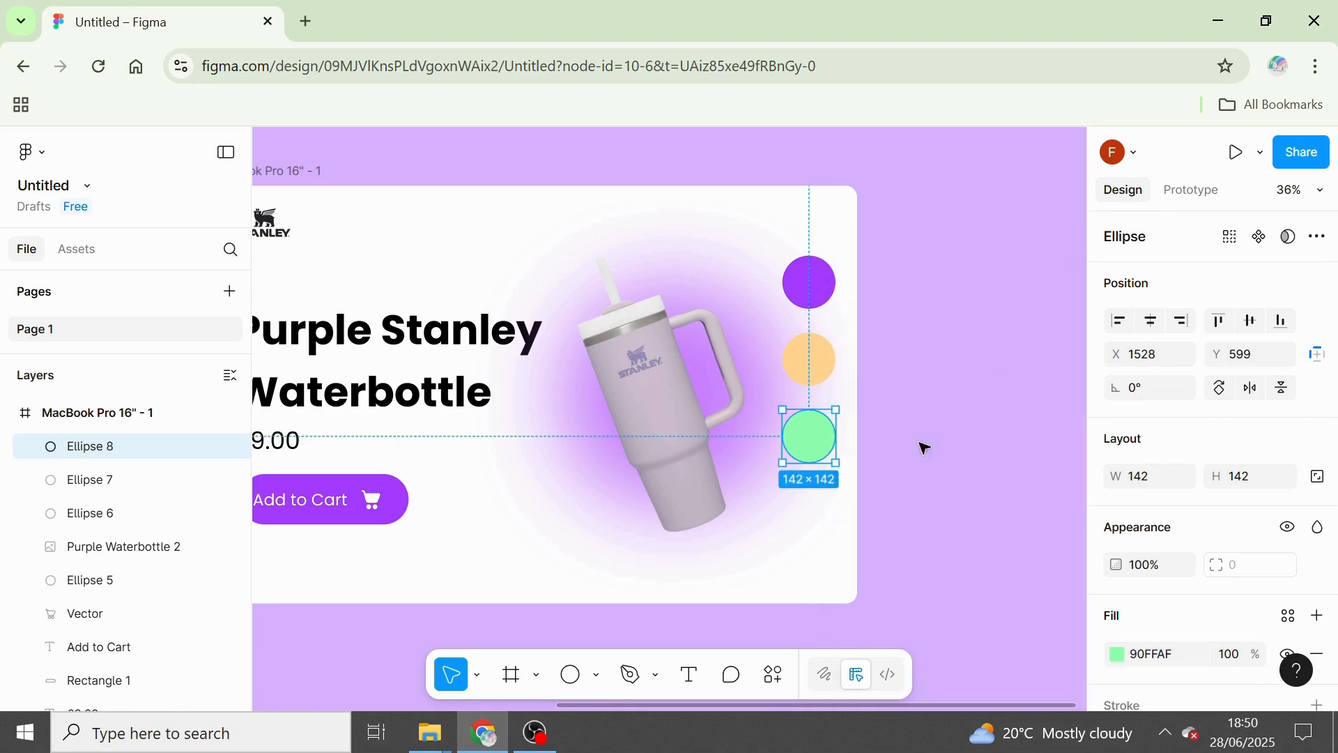
Duplicate the light green circle below it at the same spacing and fill the copy with light blue 90EEFF.
key(ctrl+d)
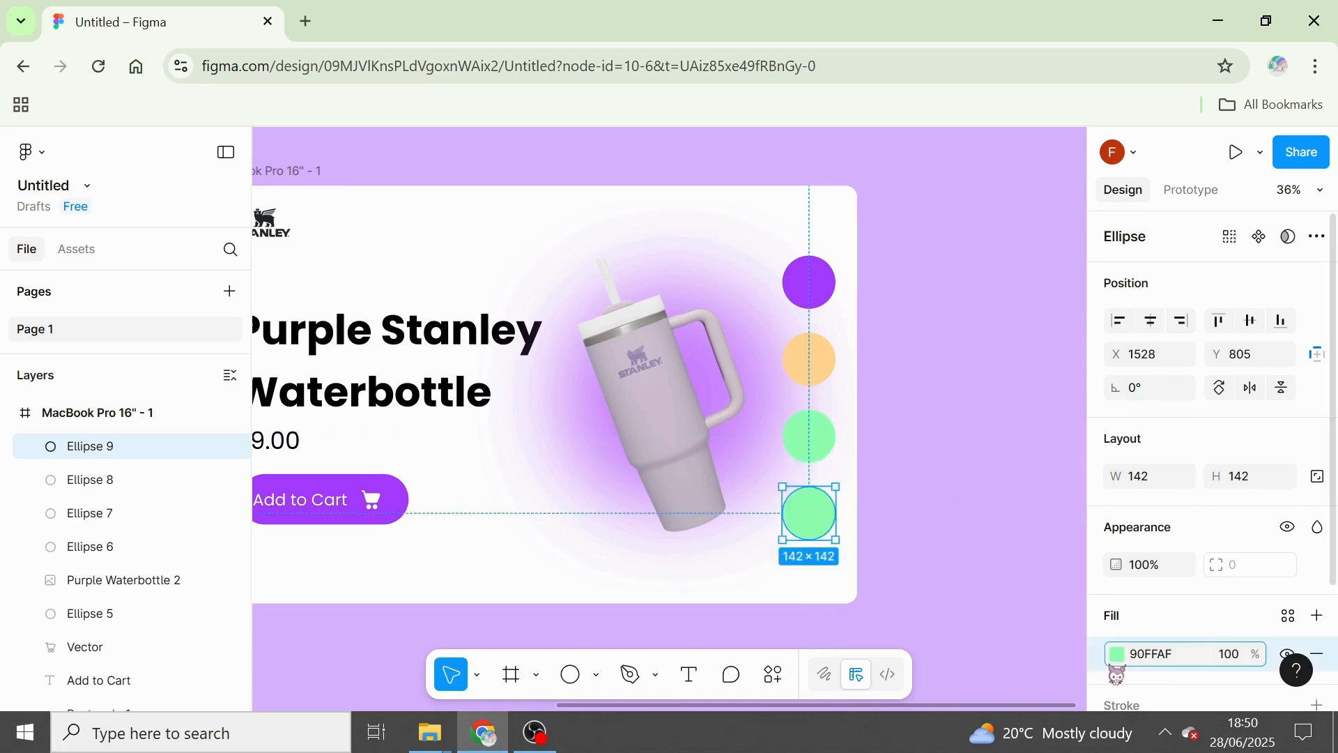
click(1117, 653)
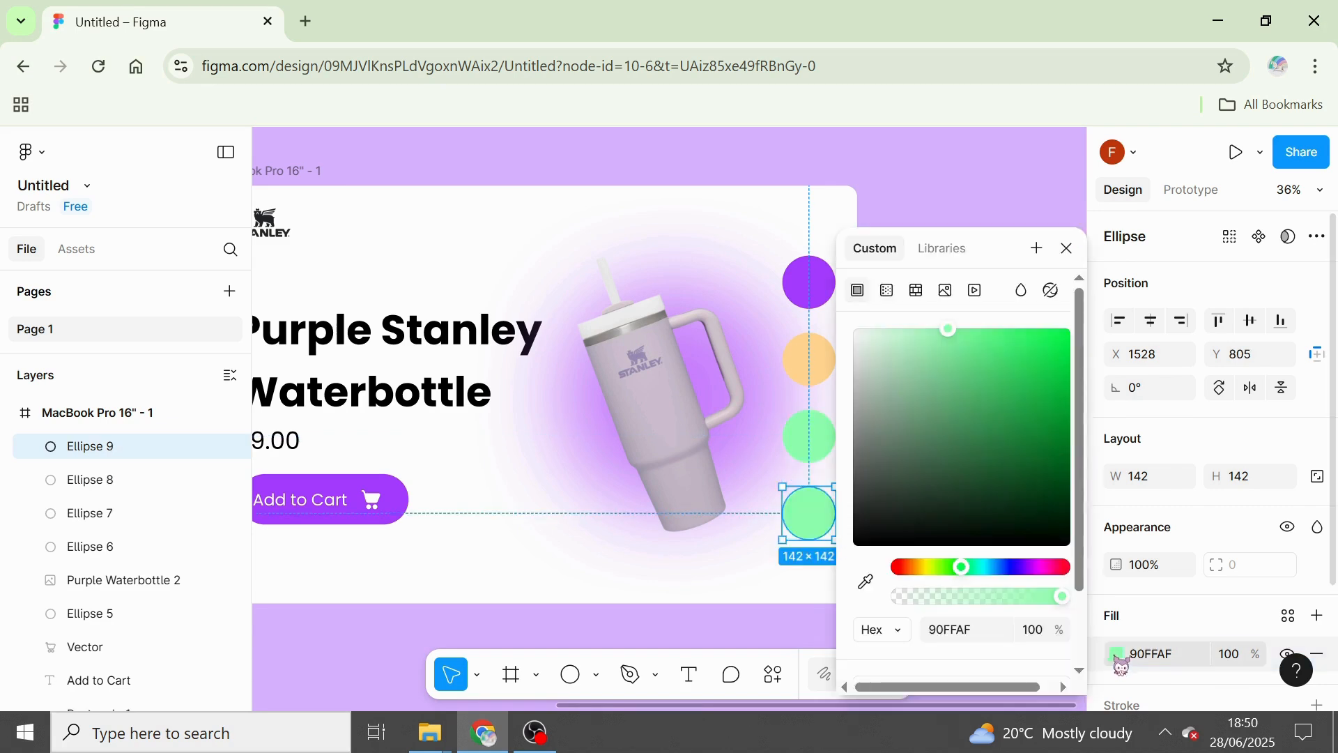
click(985, 568)
click(1067, 248)
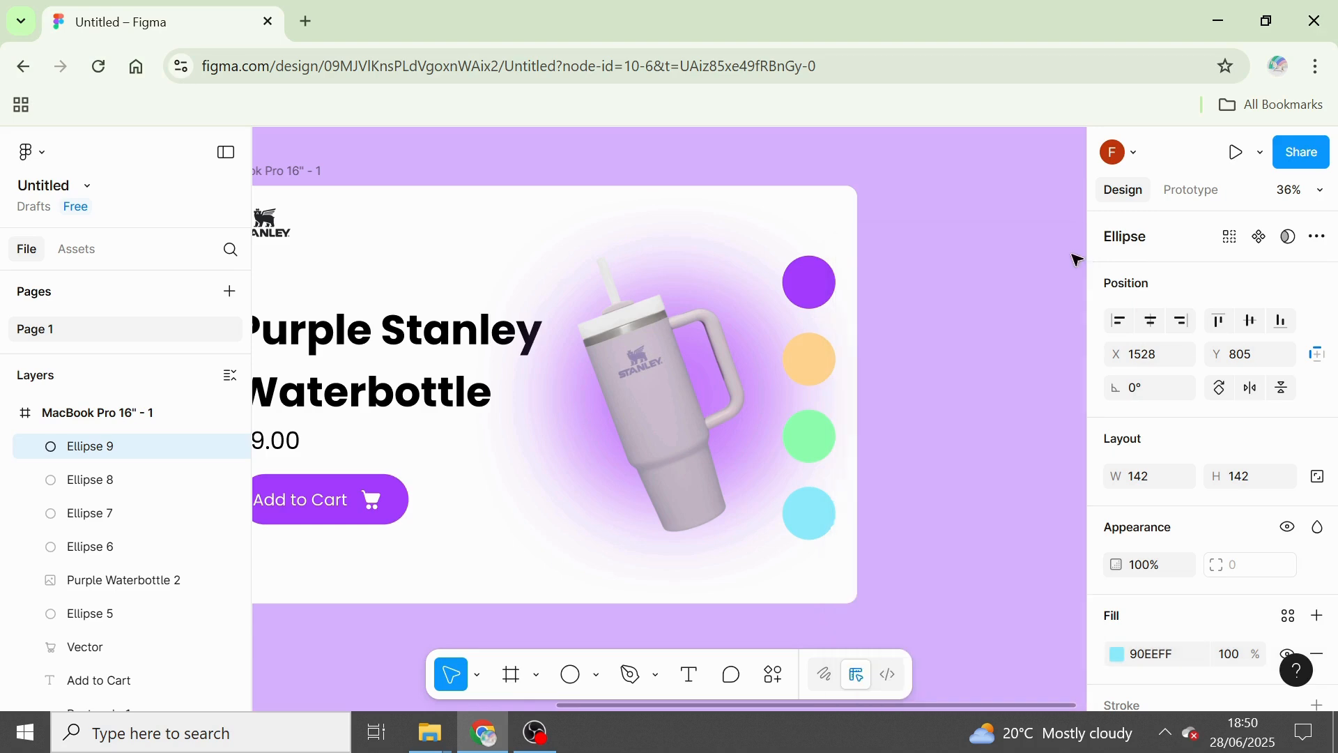
Move the blue bottle image from Setup onto the light blue circle, at about X 1412, Y 741.
scroll(621, 502, down, 5)
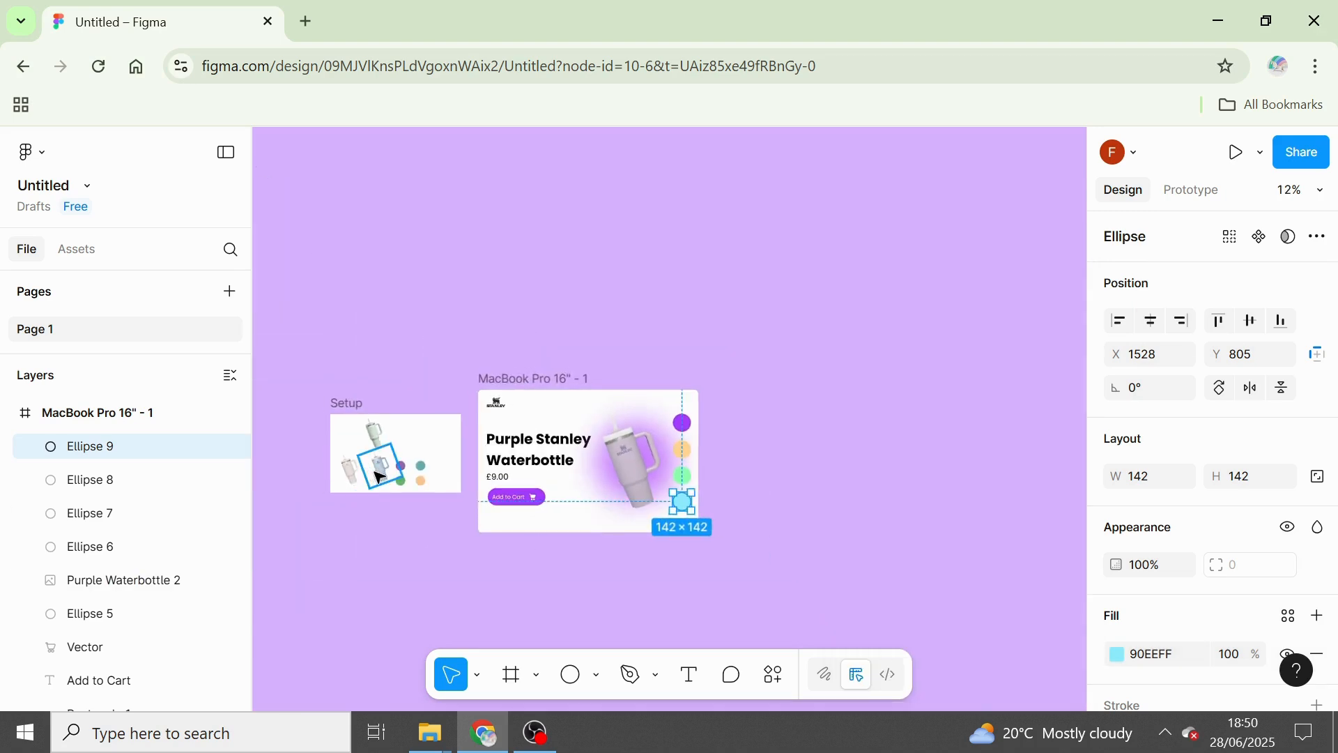
click(375, 473)
drag(374, 473, 668, 516)
scroll(669, 512, up, 5)
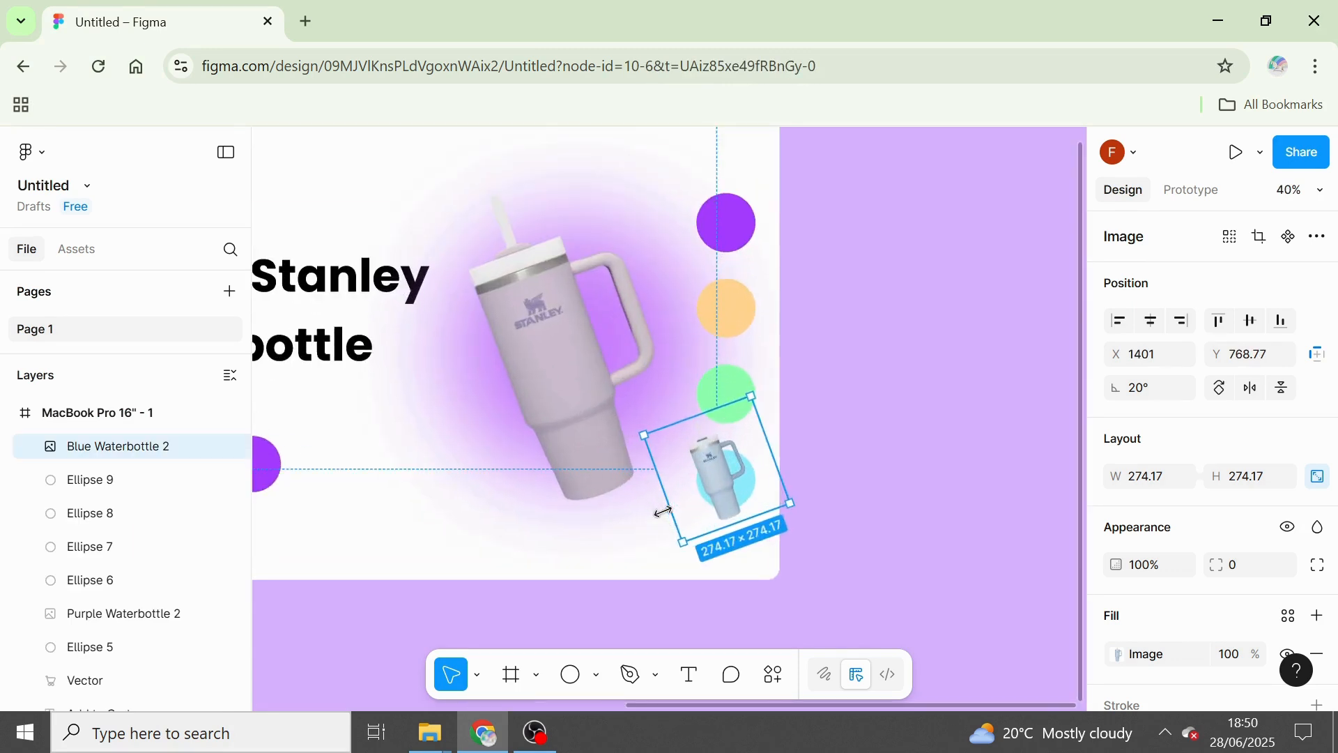
scroll(740, 513, up, 3)
drag(709, 469, 722, 456)
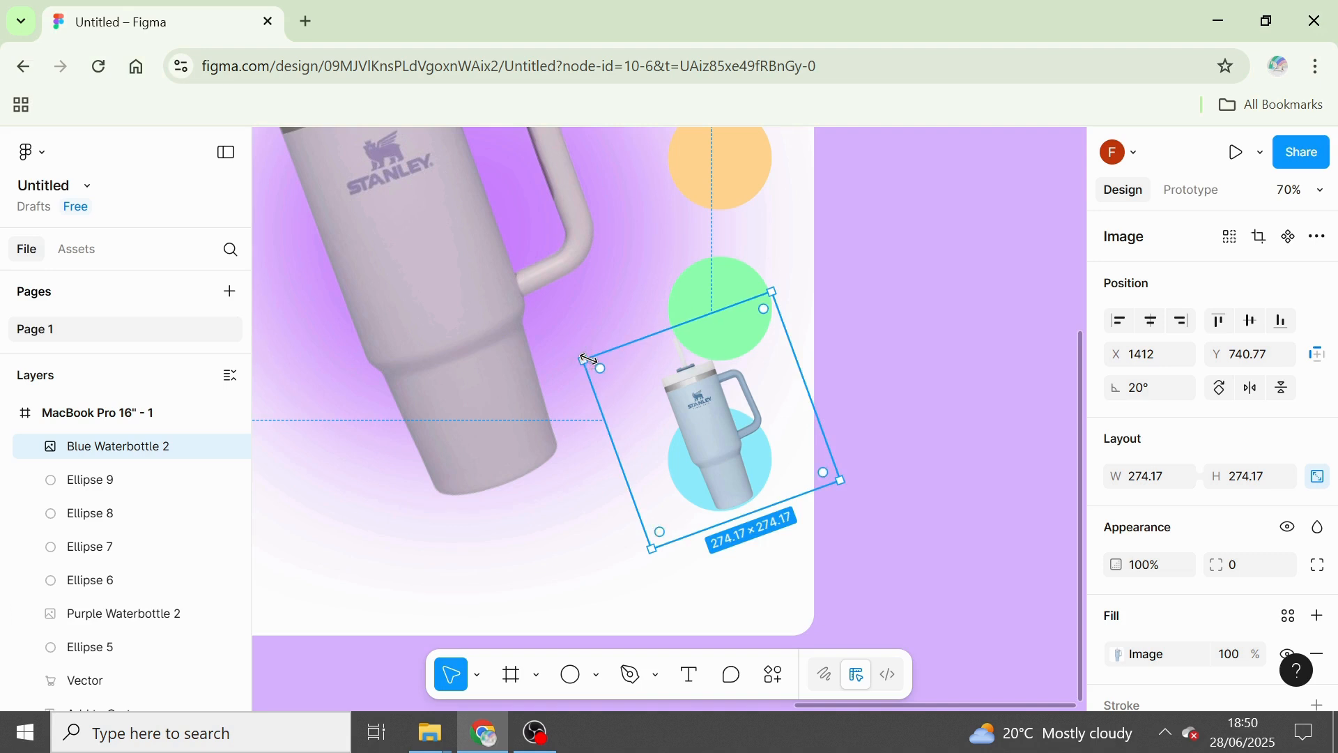
Scale the blue bottle image down to about 210 × 210 and centre it horizontally on the light blue circle.
drag(587, 359, 643, 388)
drag(760, 438, 740, 447)
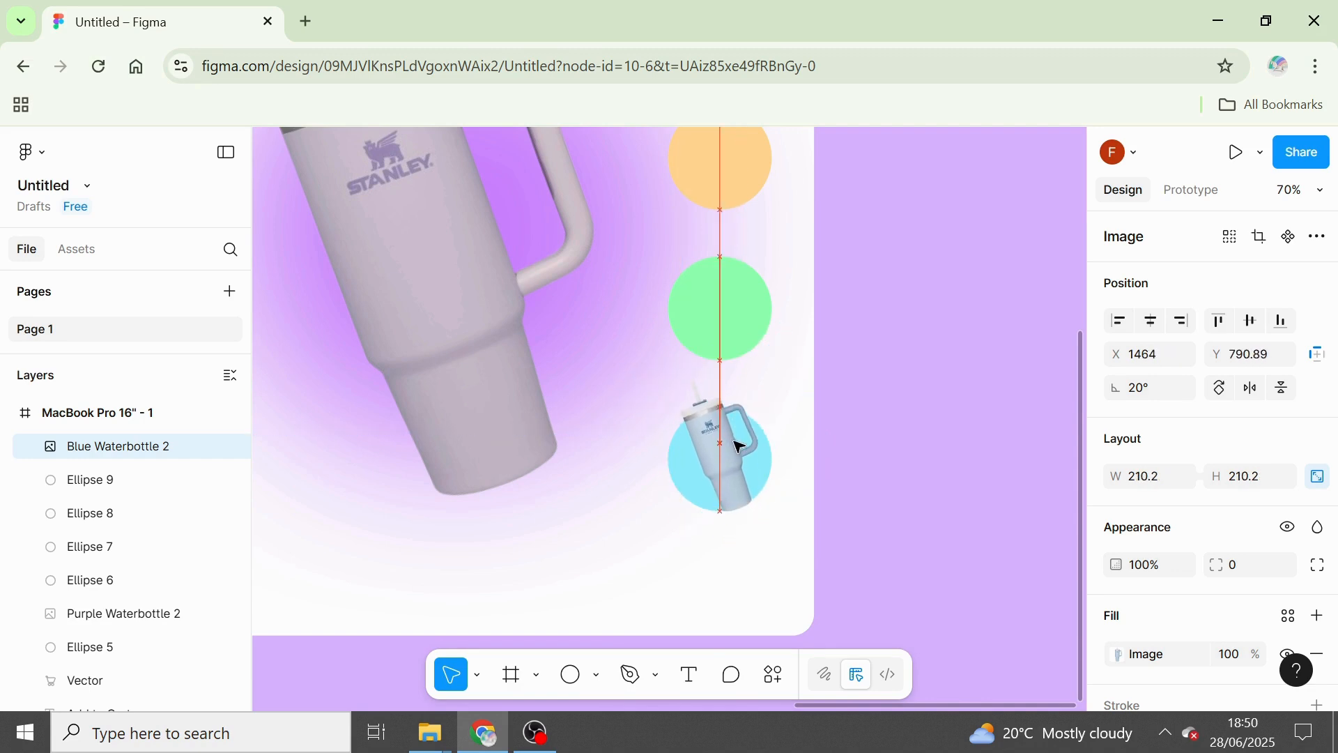
click(950, 562)
Move the peach bottle image from the Setup frame onto the light orange circle, at about X 1417, Y 302.
scroll(952, 565, down, 5)
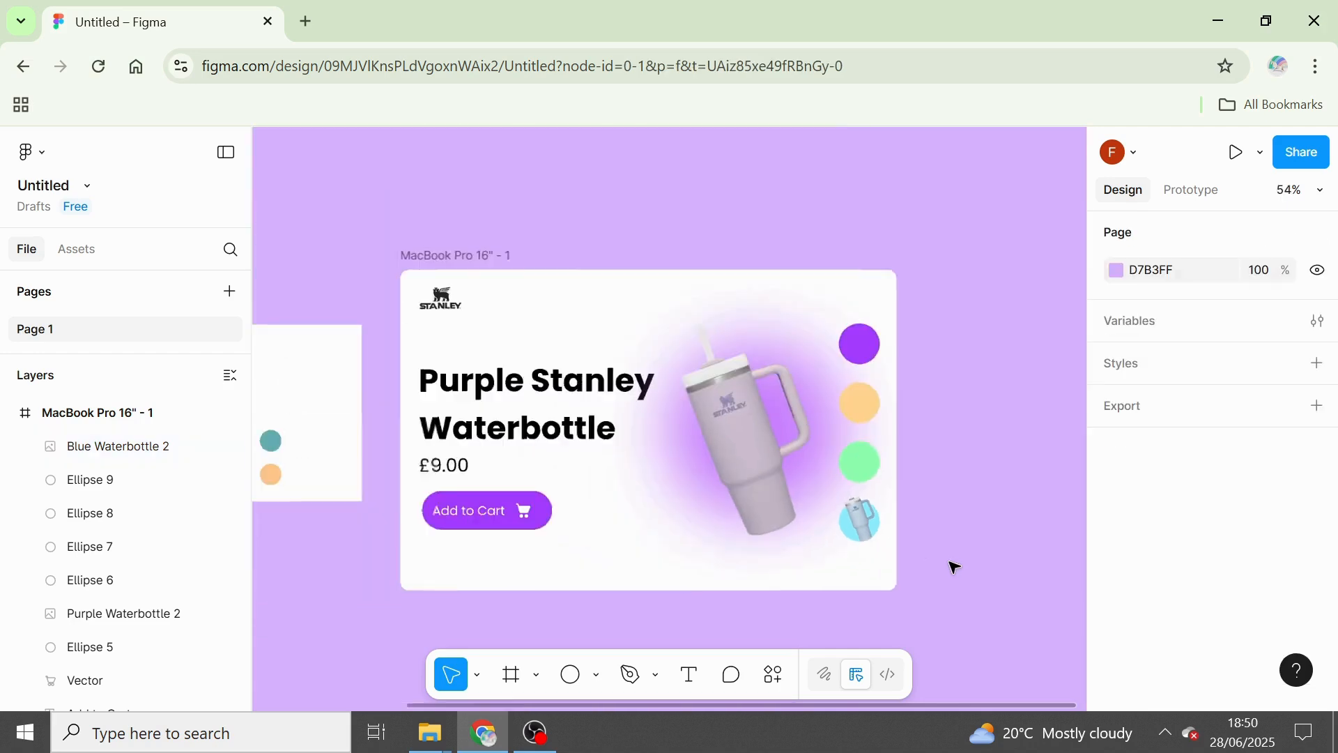
scroll(454, 574, down, 3)
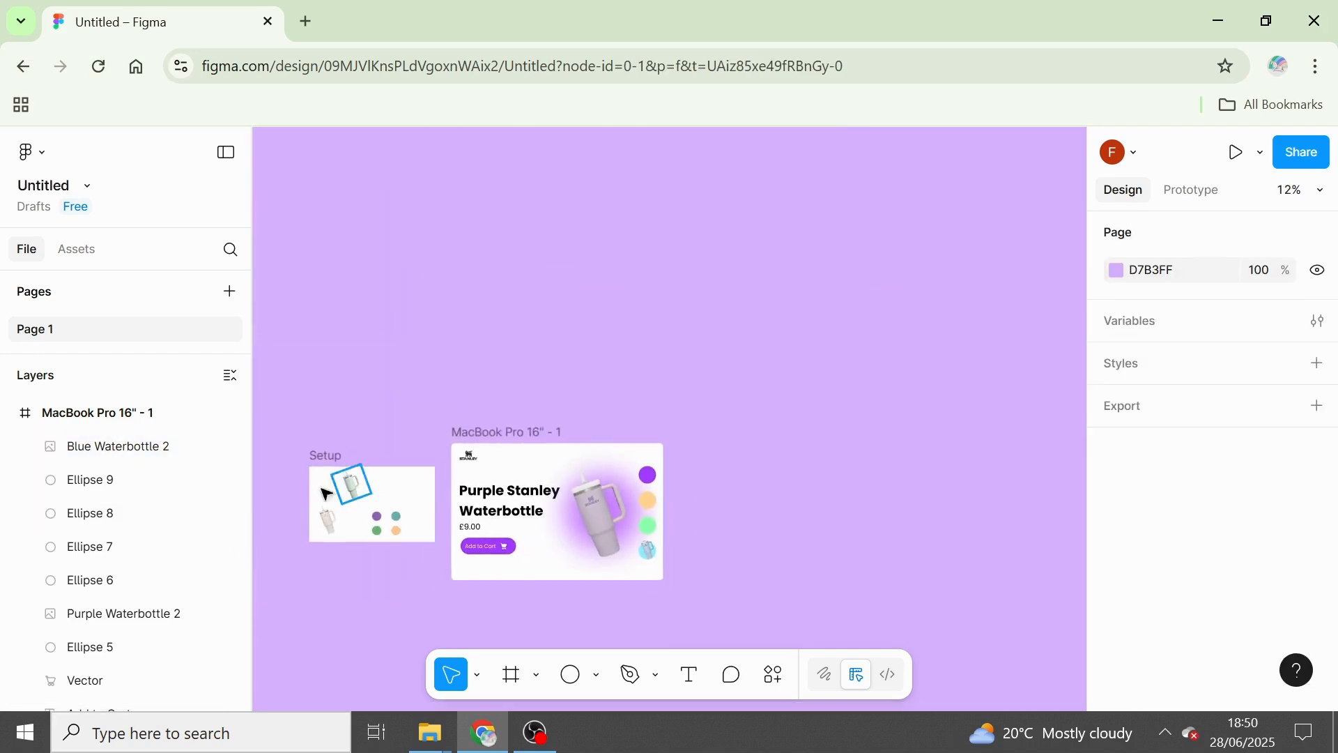
drag(330, 522, 645, 508)
click(645, 507)
scroll(533, 463, up, 4)
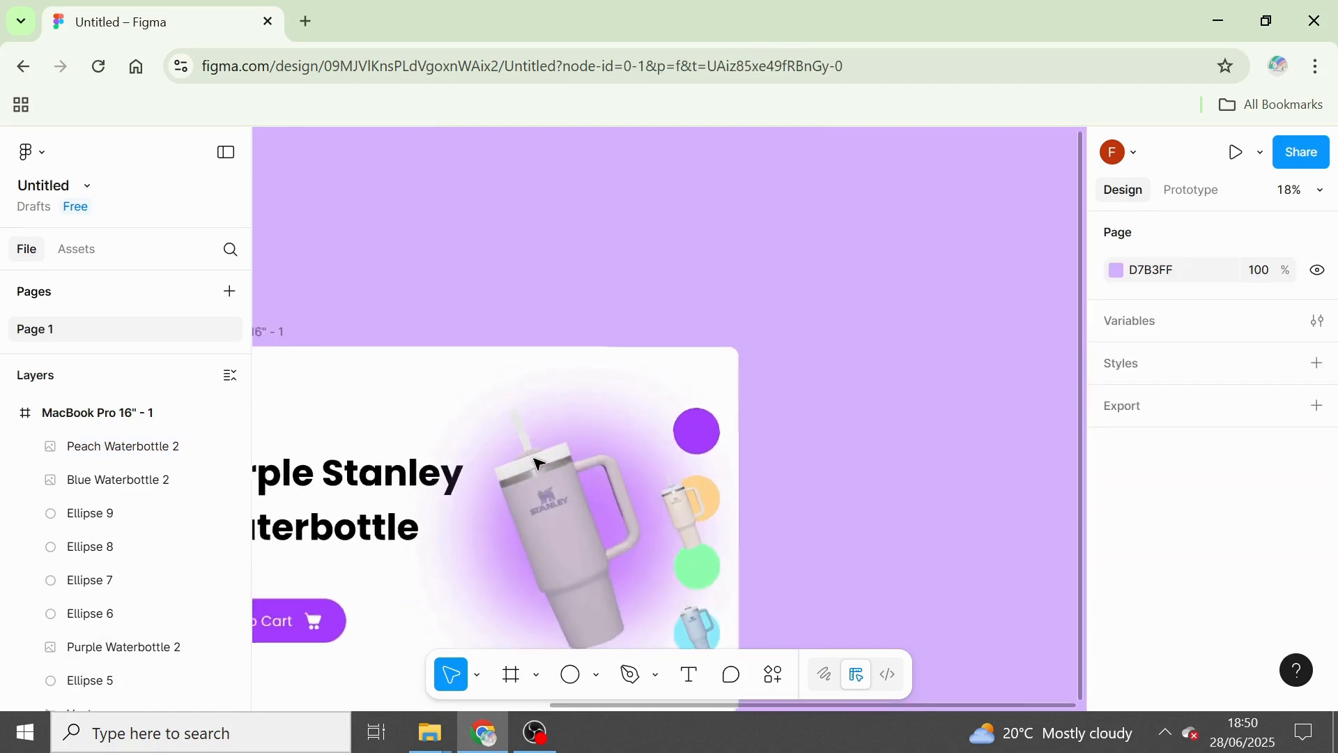
double_click(700, 523)
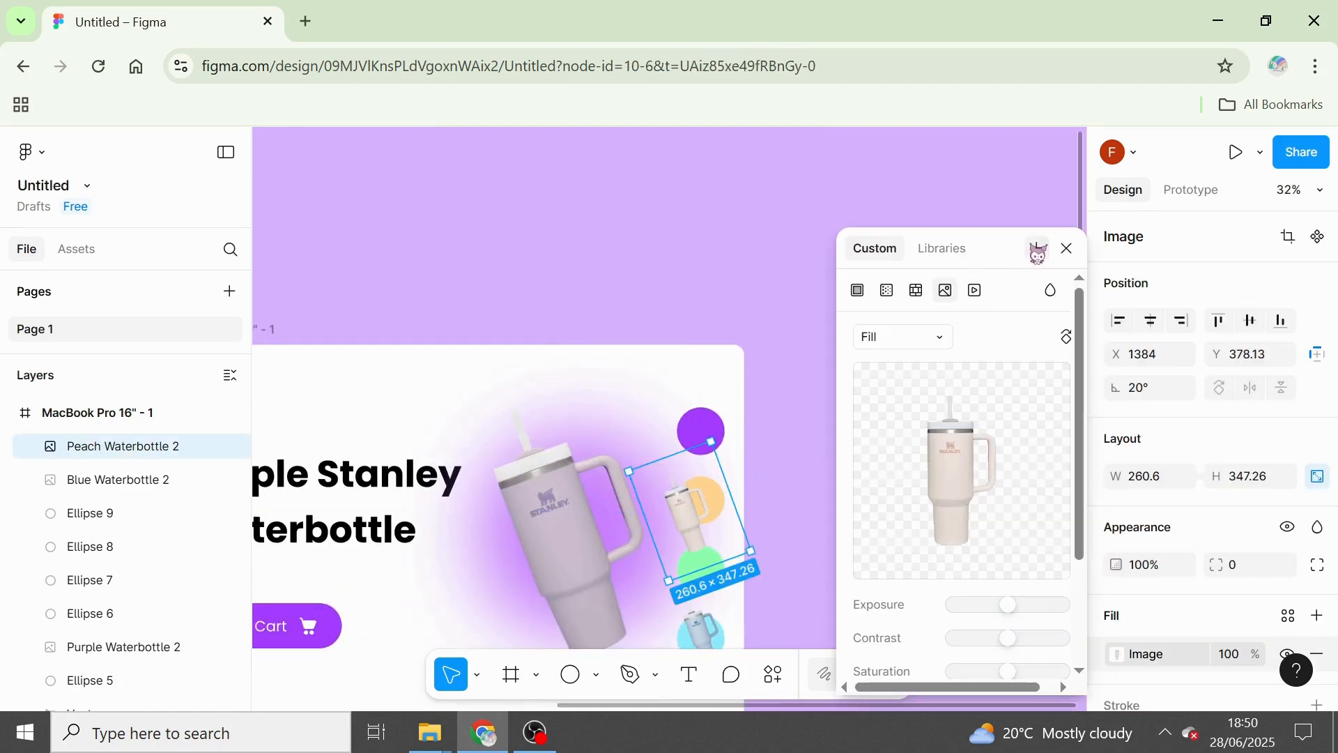
click(1068, 249)
drag(700, 530, 711, 508)
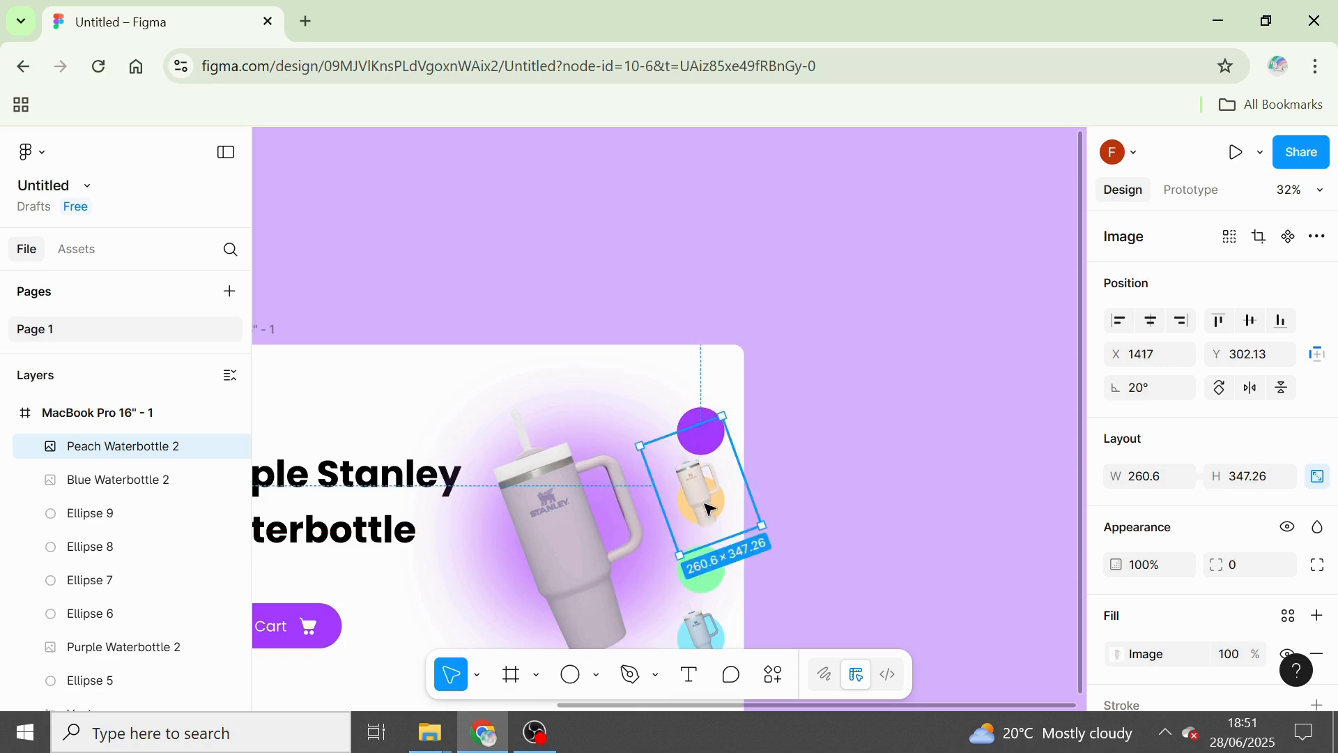
Scale the peach bottle image down to about 244 × 325 and adjust its position over the light orange circle.
scroll(711, 508, up, 3)
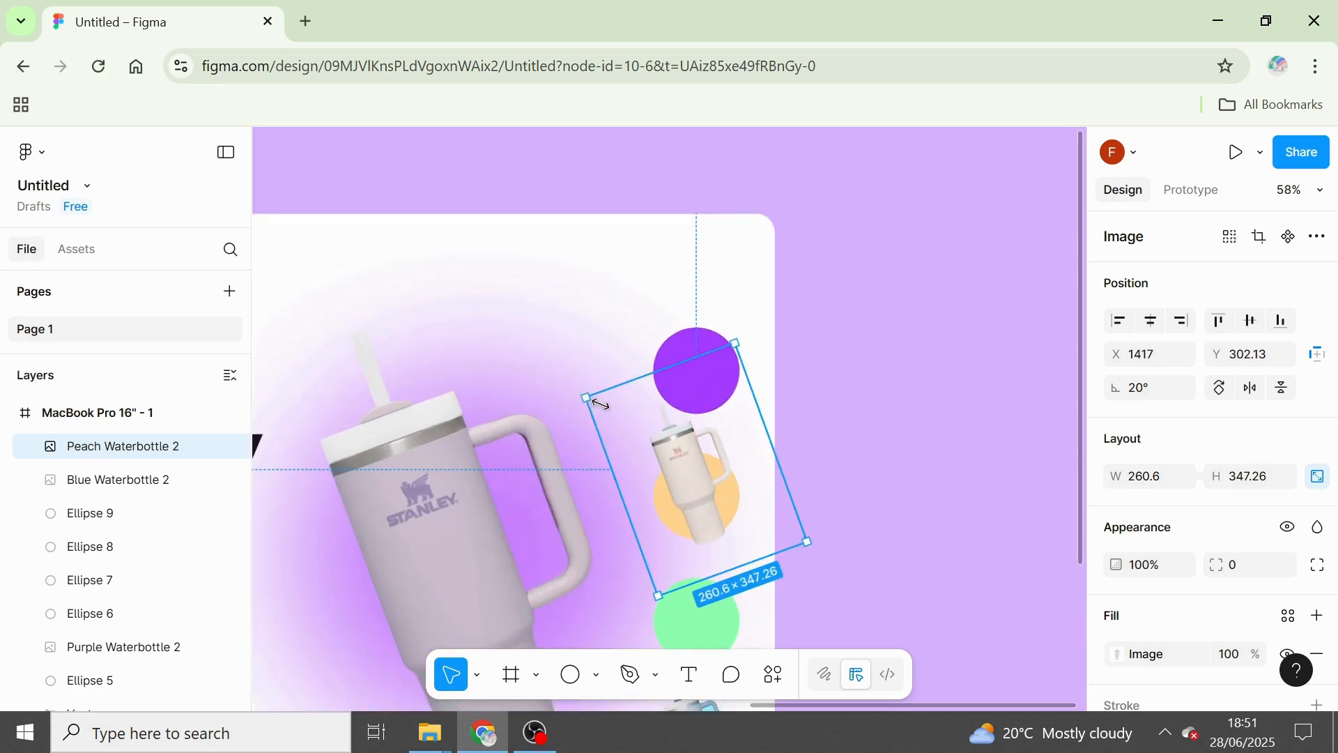
drag(601, 404, 614, 413)
drag(725, 542, 722, 541)
Move the green bottle image from the Setup frame onto the light green circle, at about X 1432, Y 559.
scroll(722, 542, down, 5)
scroll(722, 543, down, 3)
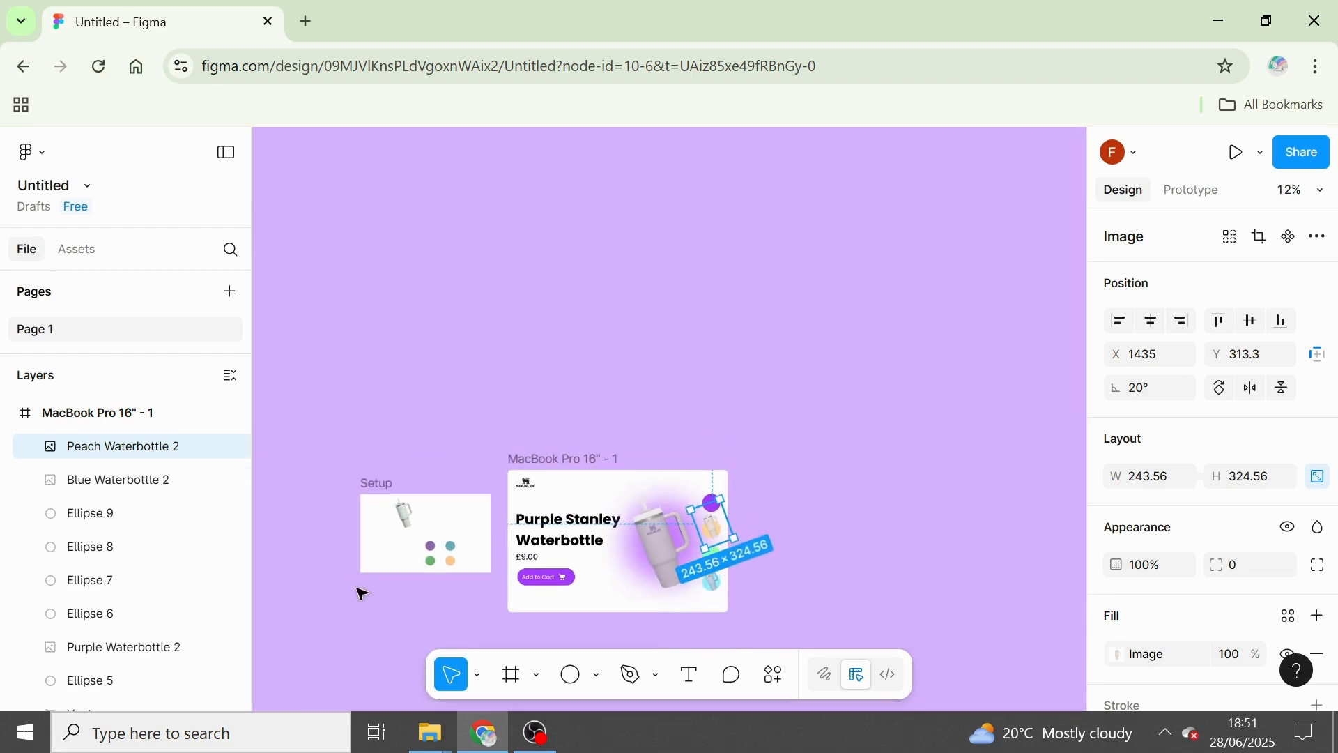
drag(404, 516, 704, 555)
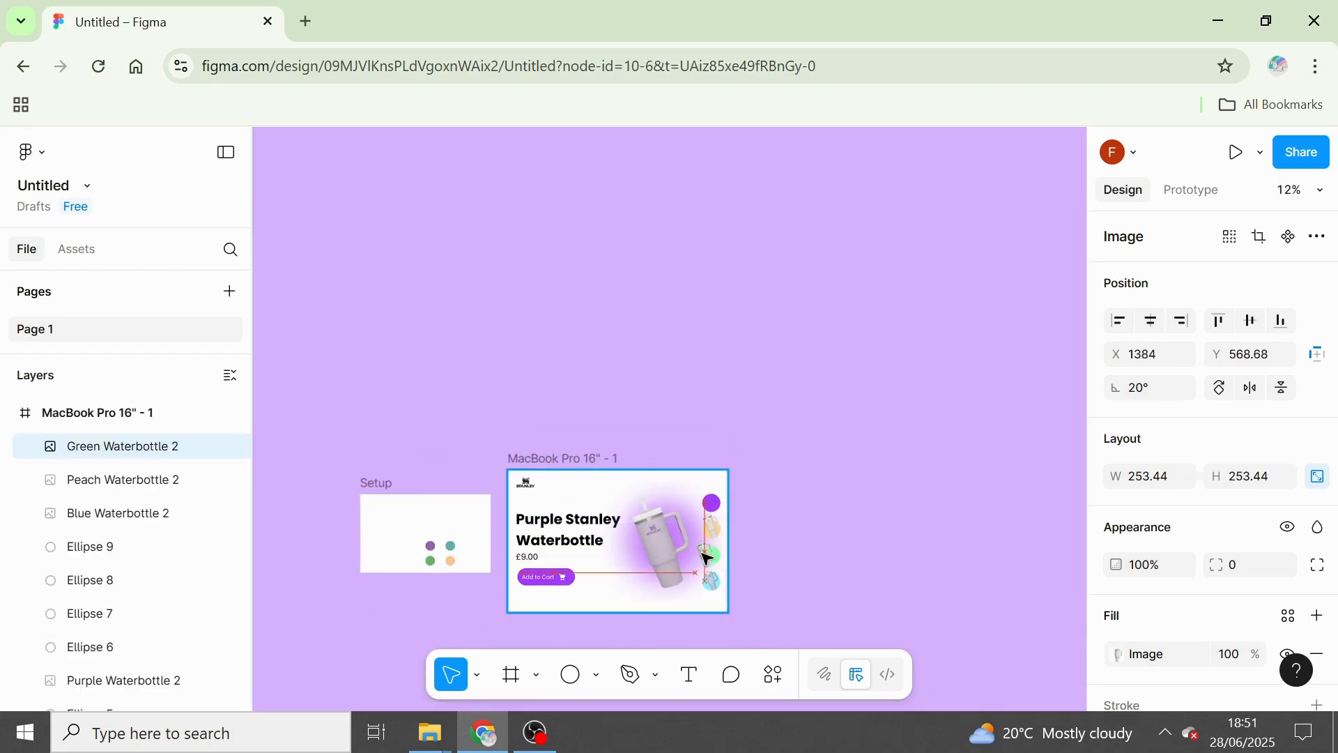
scroll(705, 556, up, 5)
scroll(755, 578, up, 4)
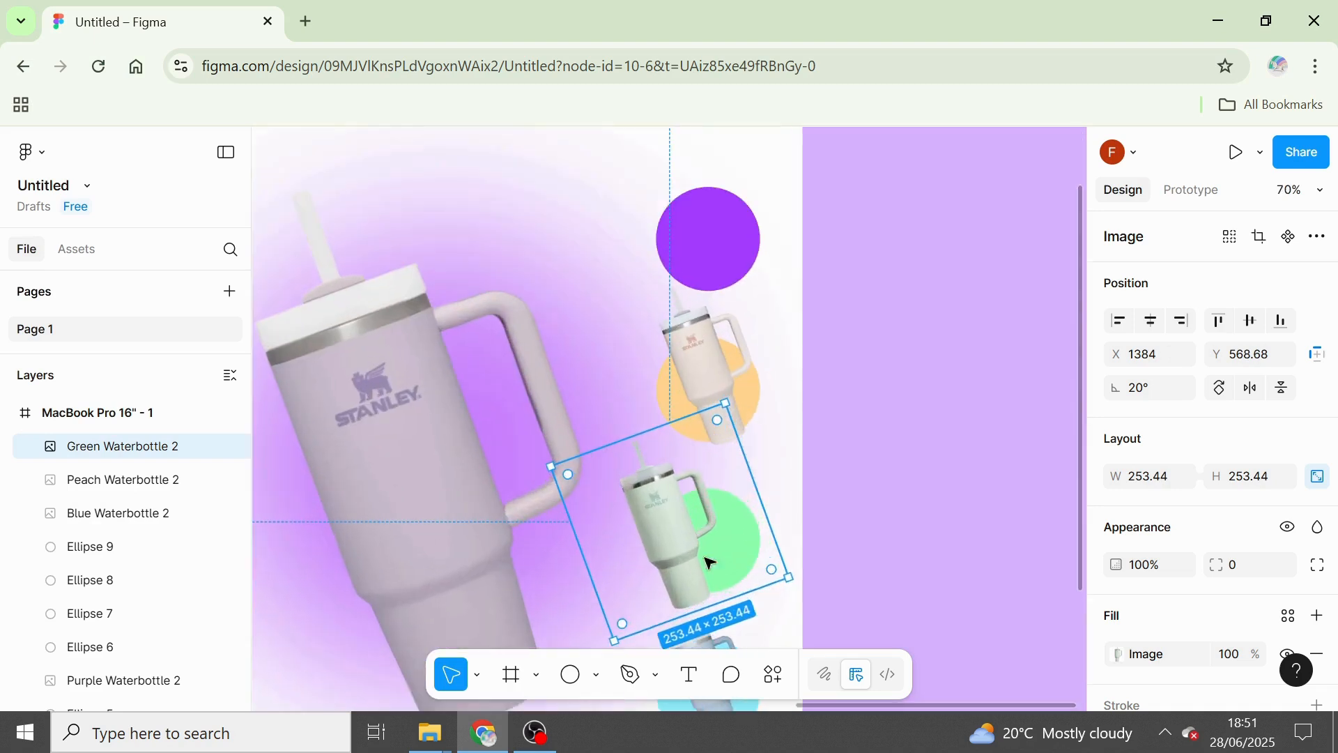
drag(672, 554, 706, 543)
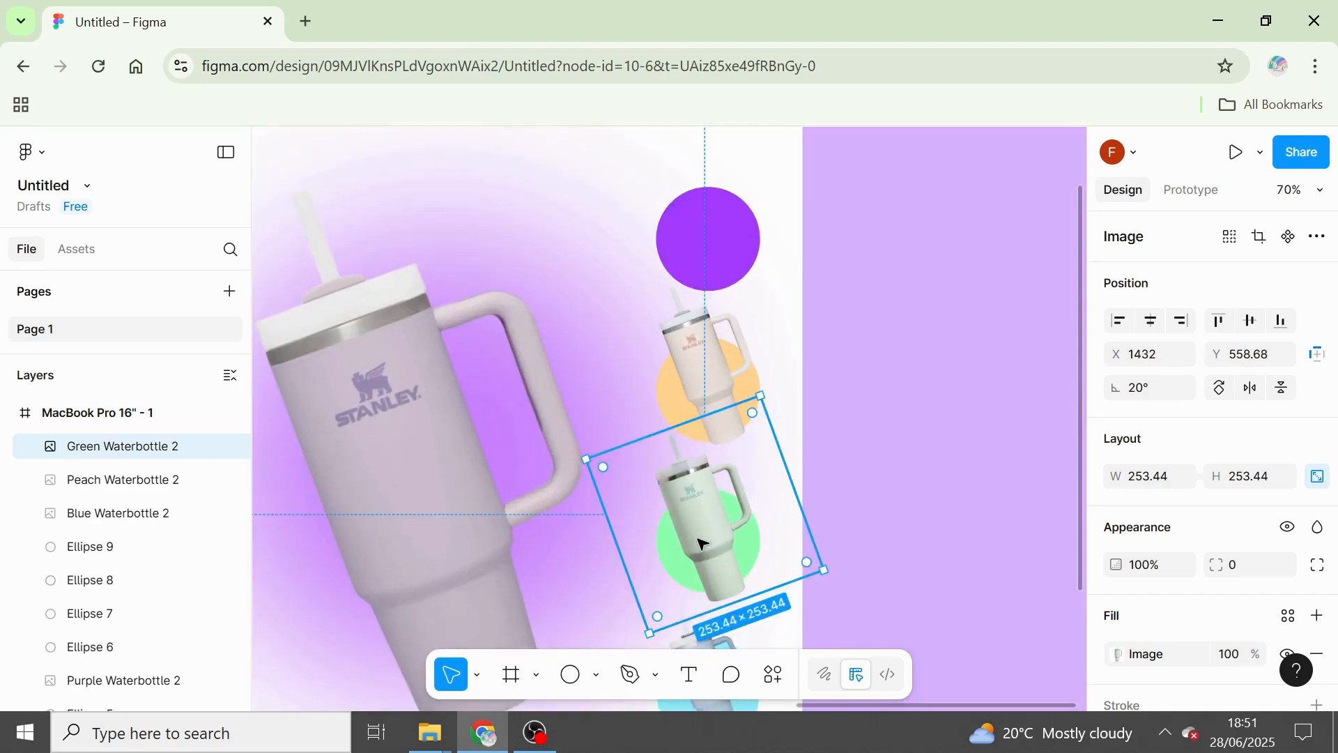
Scale the green bottle image down to about 211 × 211 and position it over its circle at about X 1470, Y 583.
drag(589, 460, 633, 479)
drag(751, 547, 733, 546)
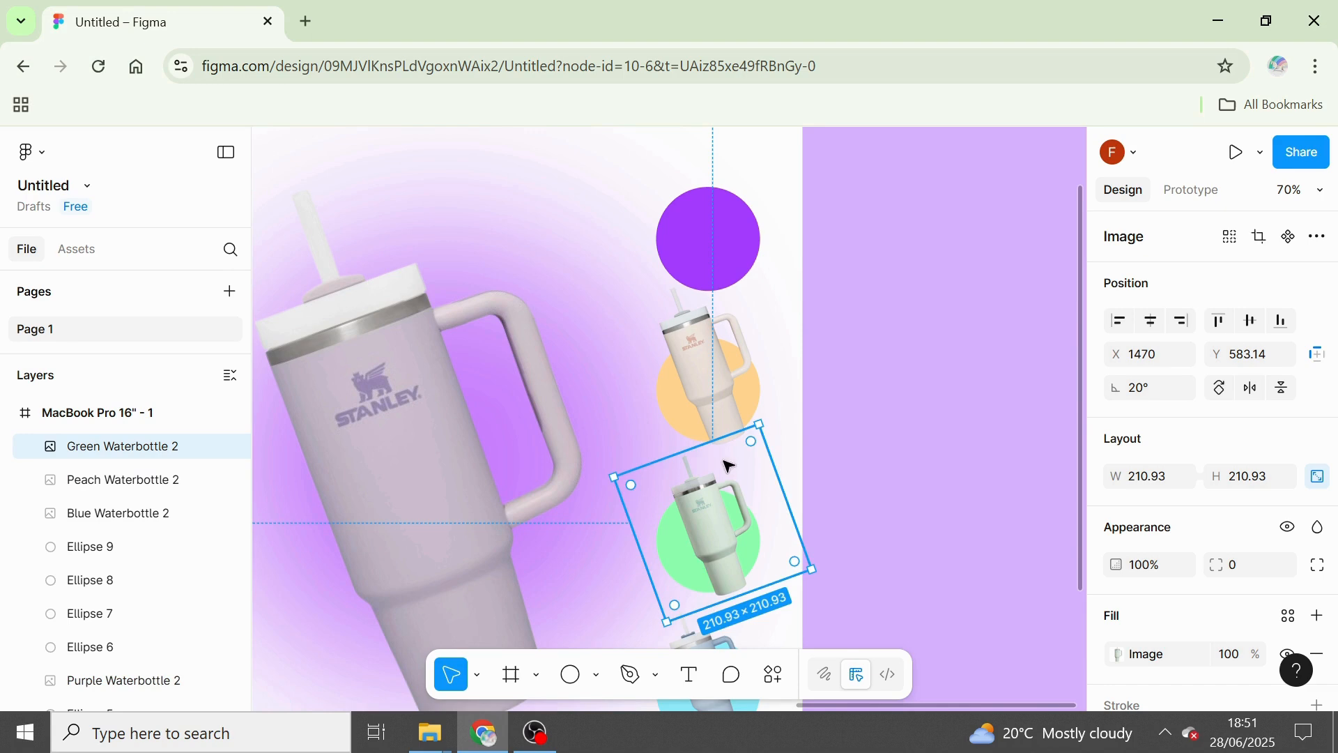
click(965, 502)
Shift the blue bottle image slightly on the light blue circle, to about X 1474, Y 794.
scroll(954, 592, down, 1)
click(722, 551)
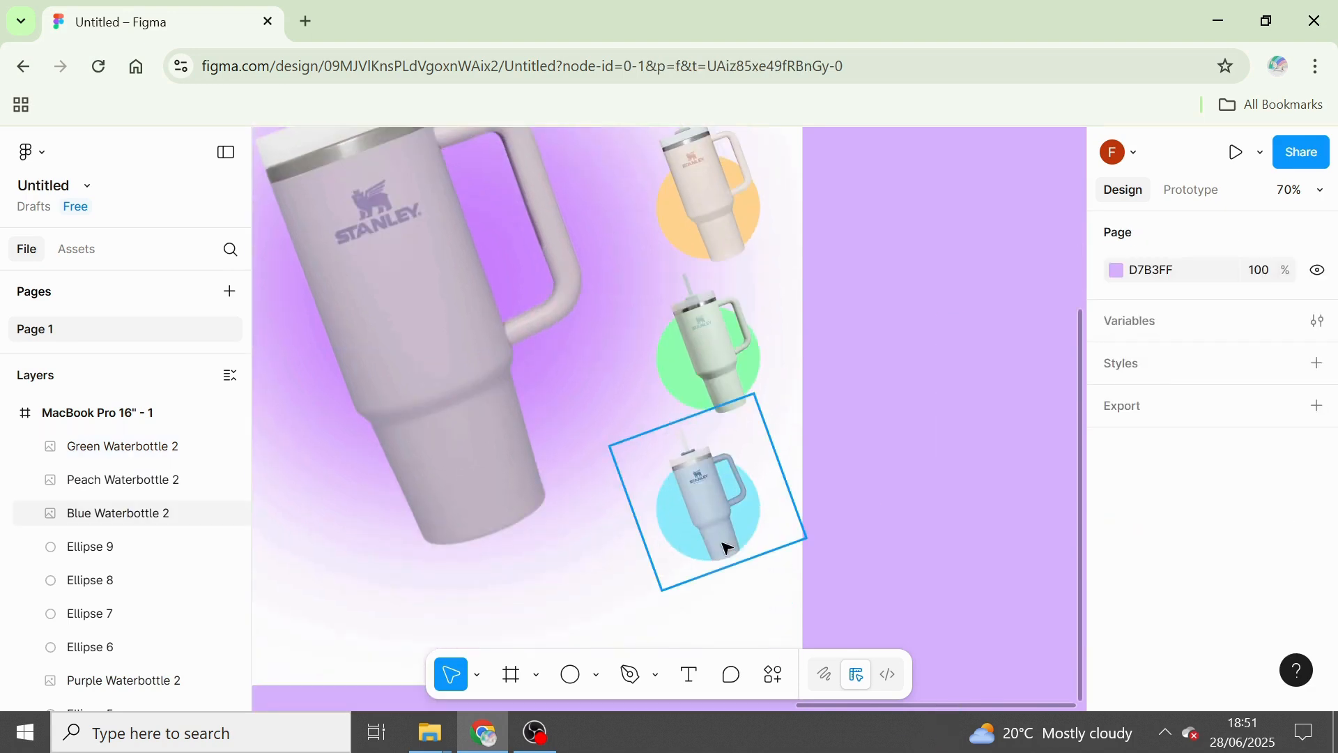
drag(737, 534, 742, 537)
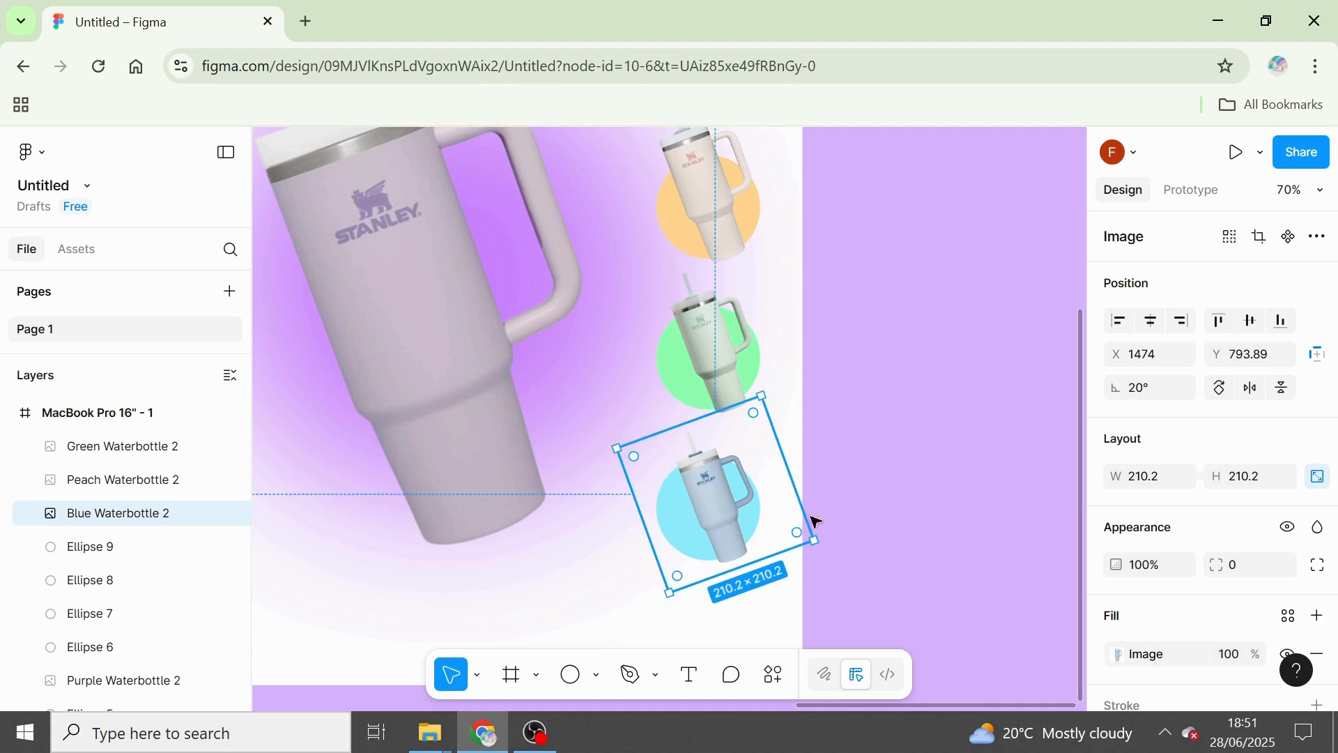
click(926, 388)
Duplicate the MacBook Pro 16" - 1 frame and move the copy further away in the same row, to about X 5911.
key(shift+1)
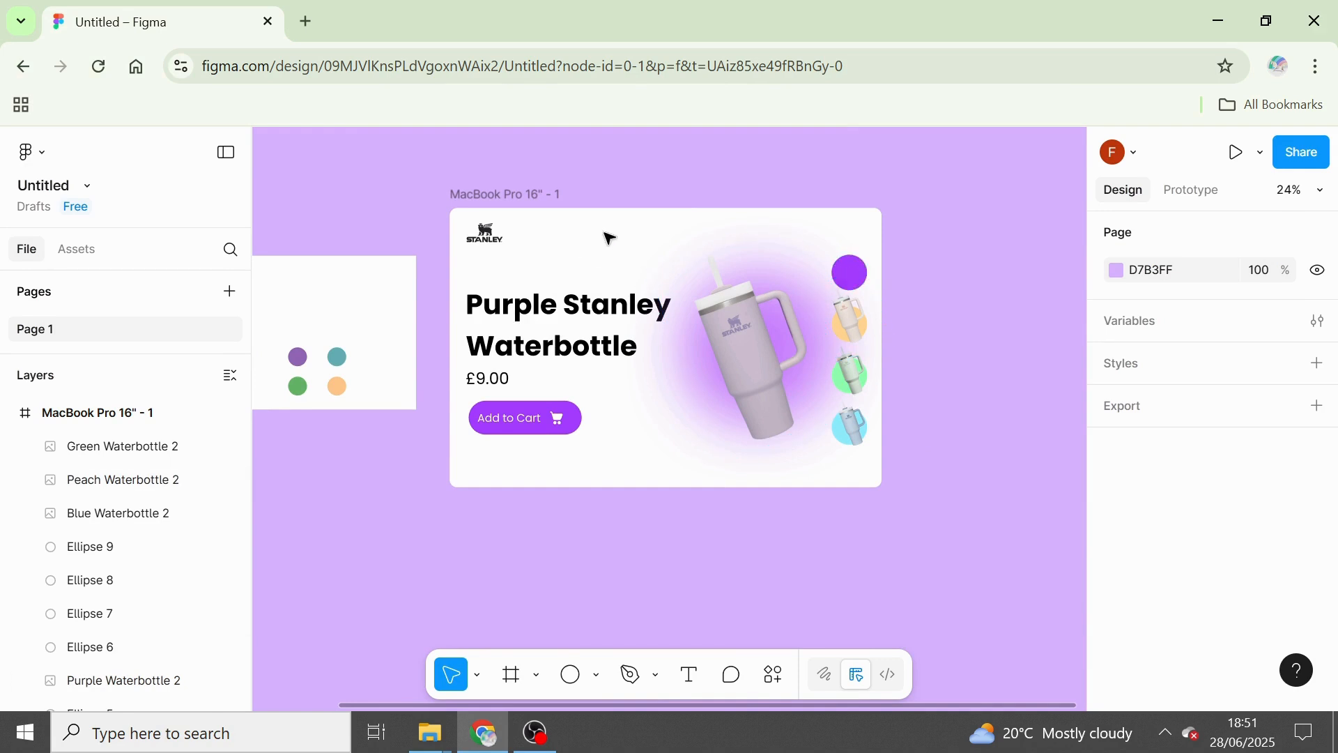
scroll(521, 196, down, 5)
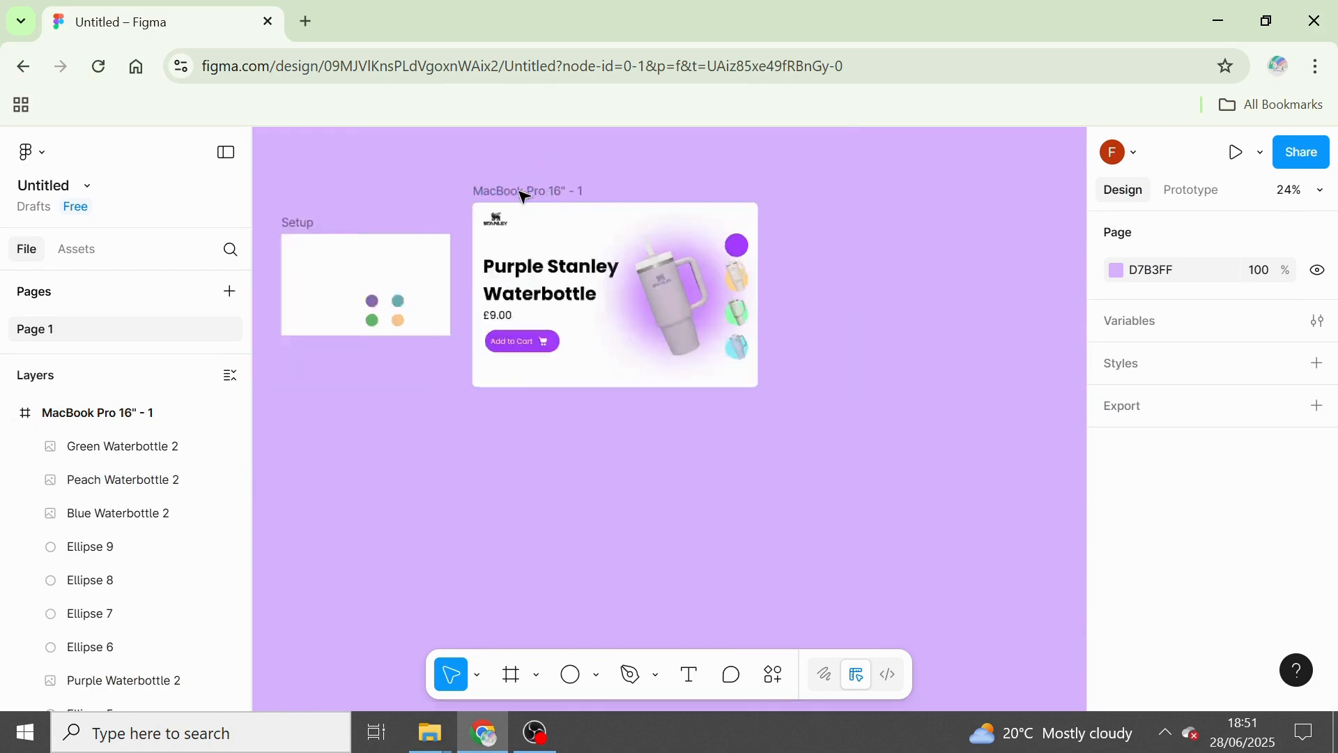
click(519, 187)
click(519, 187)
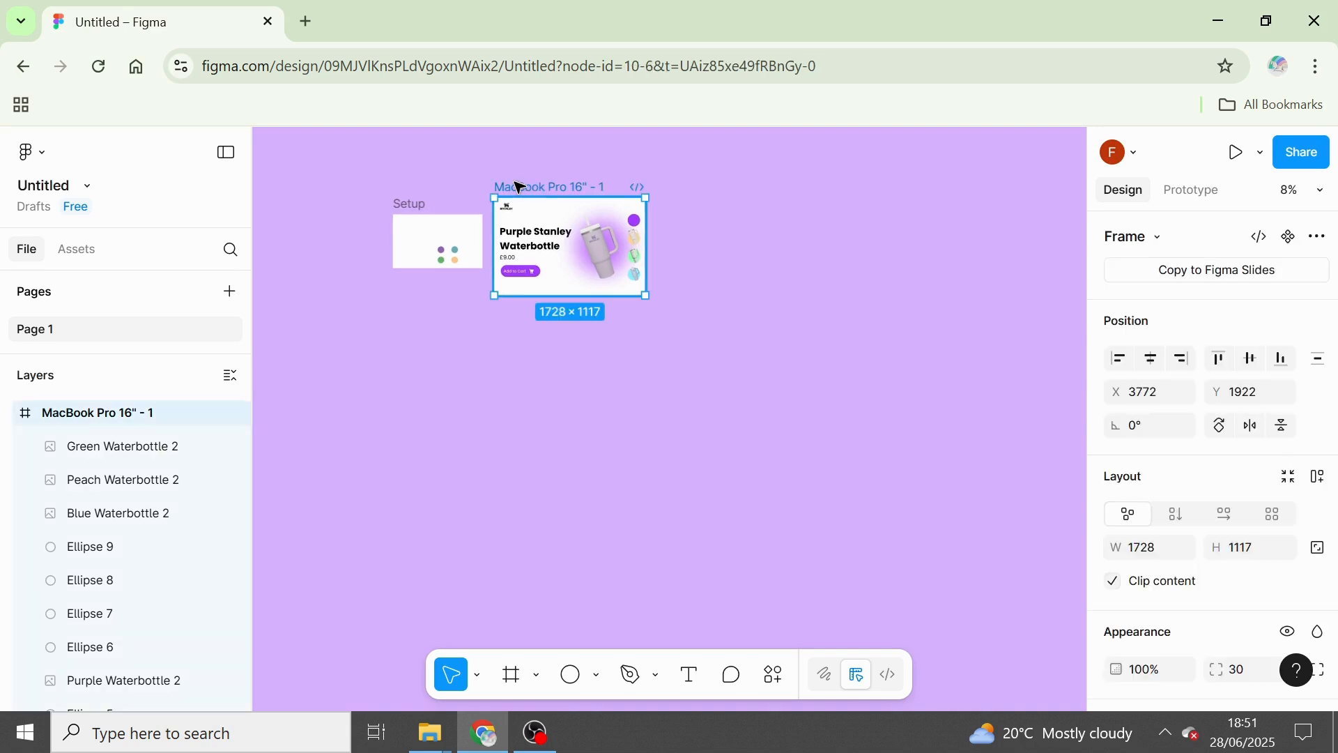
key(ctrl+d)
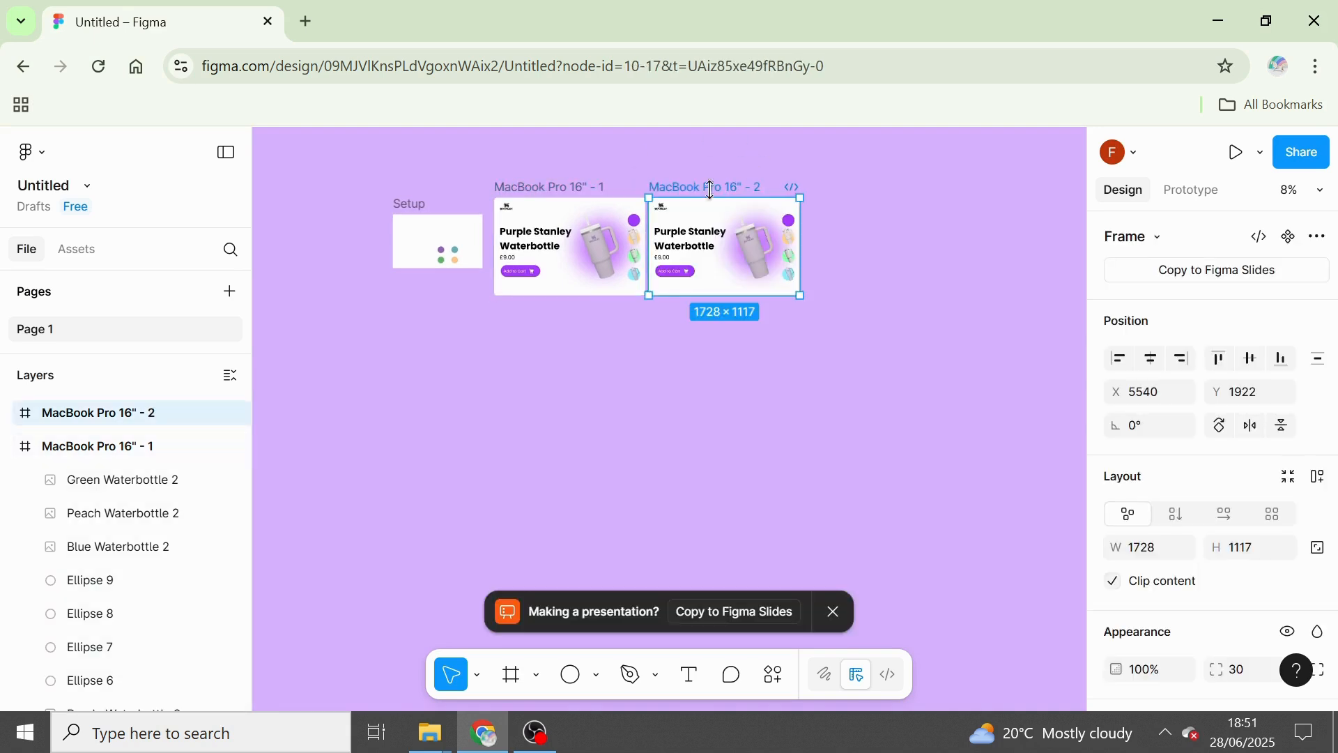
drag(713, 187, 745, 187)
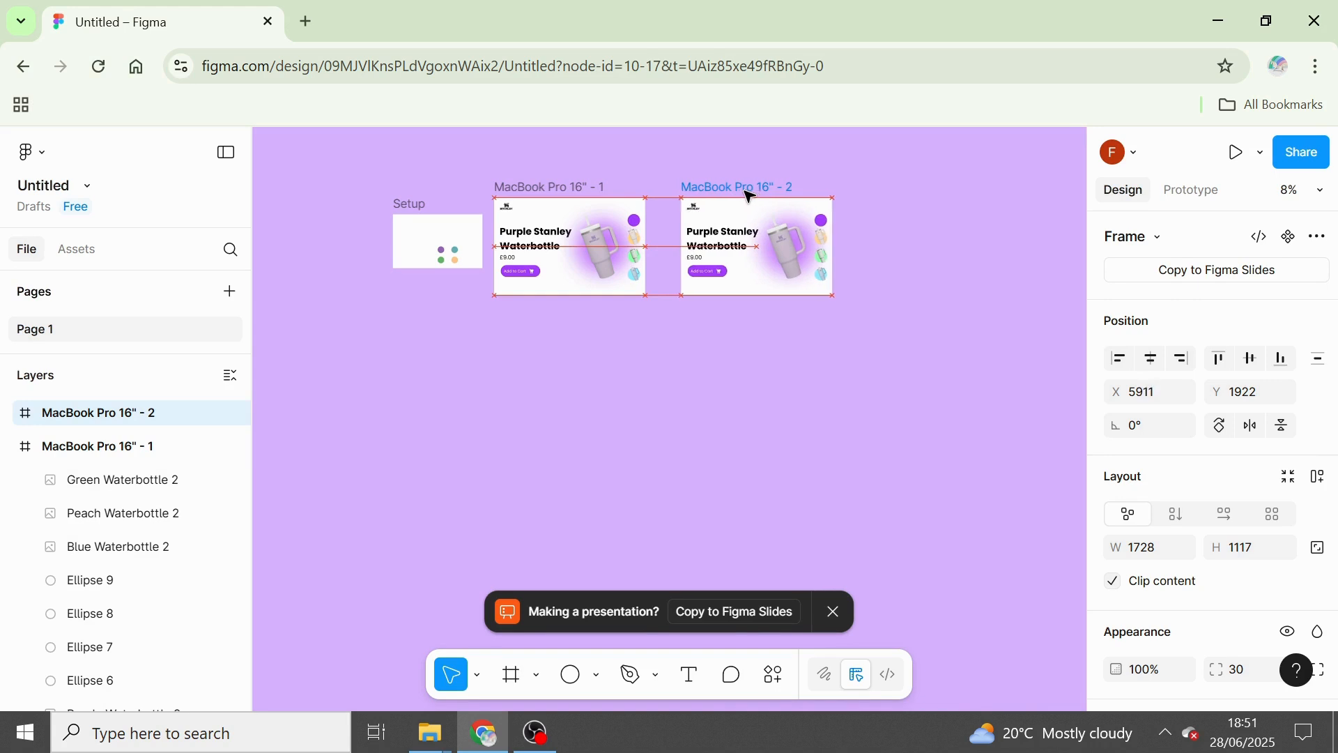
Collapse the layers of MacBook Pro 16" - 1 and expand the layers of MacBook Pro 16" - 2.
click(9, 447)
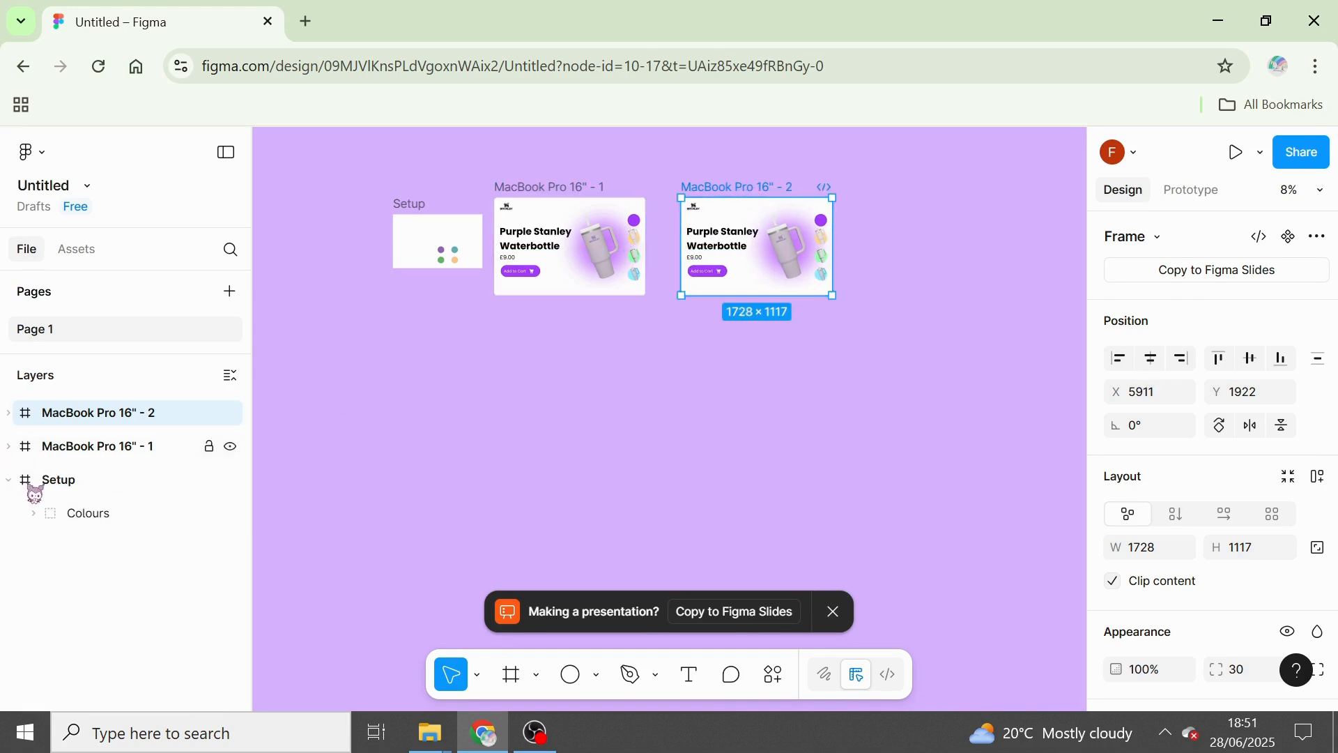
click(9, 414)
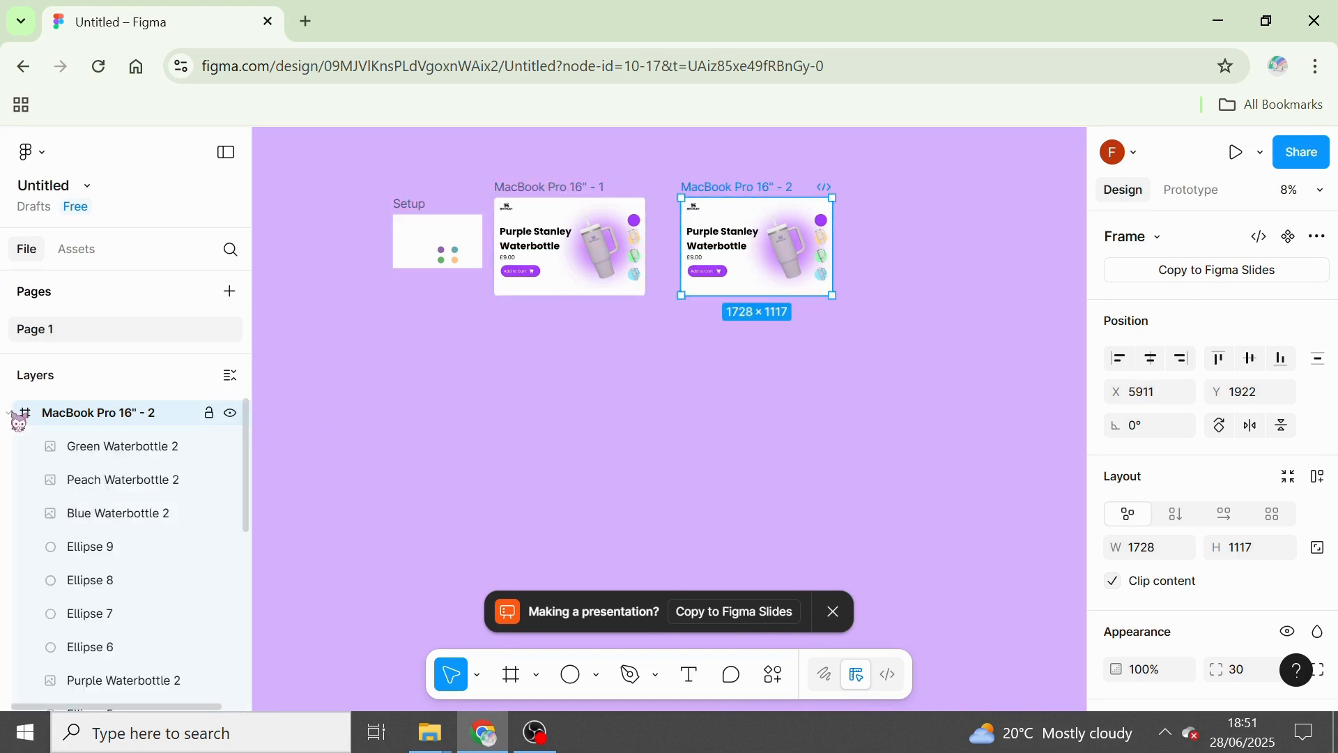
click(828, 511)
Change the heading in the MacBook Pro 16" - 2 frame to "Peach Stanley Waterbottle".
scroll(770, 179, up, 3)
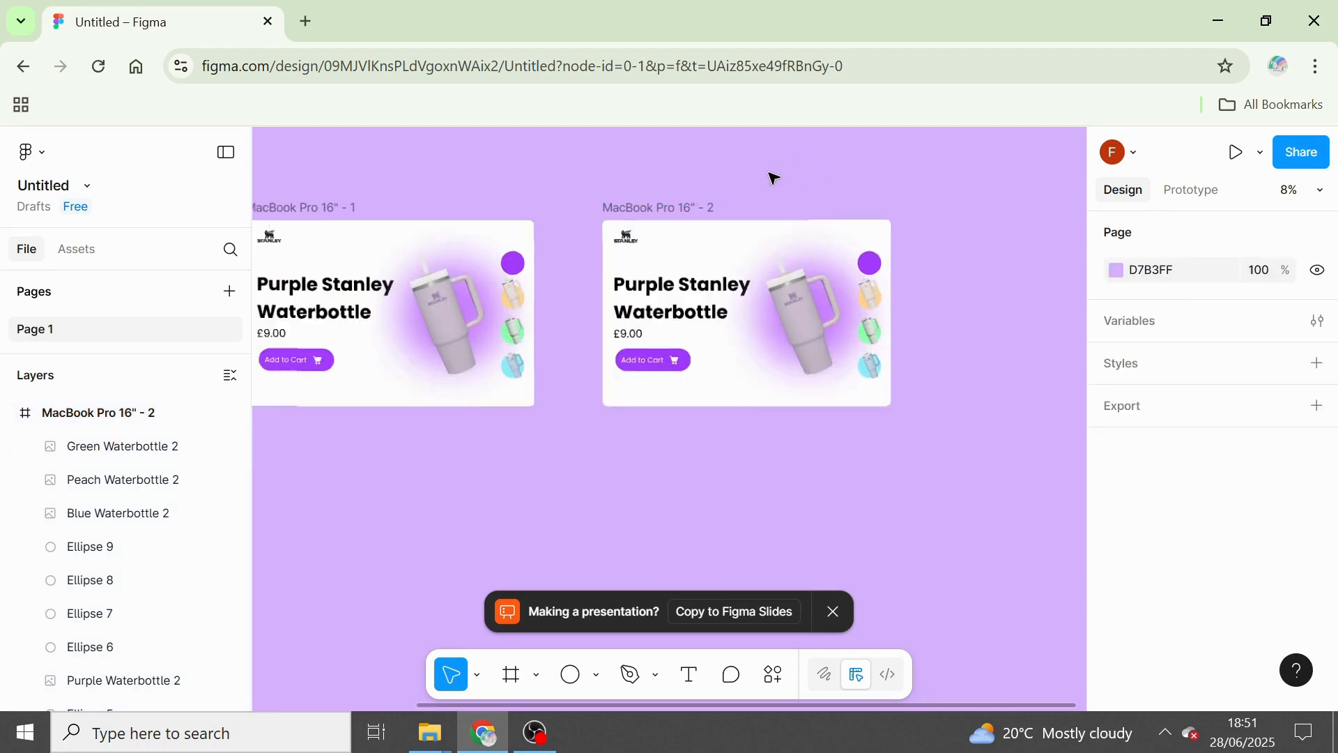
click(690, 309)
double_click(673, 305)
click(670, 301)
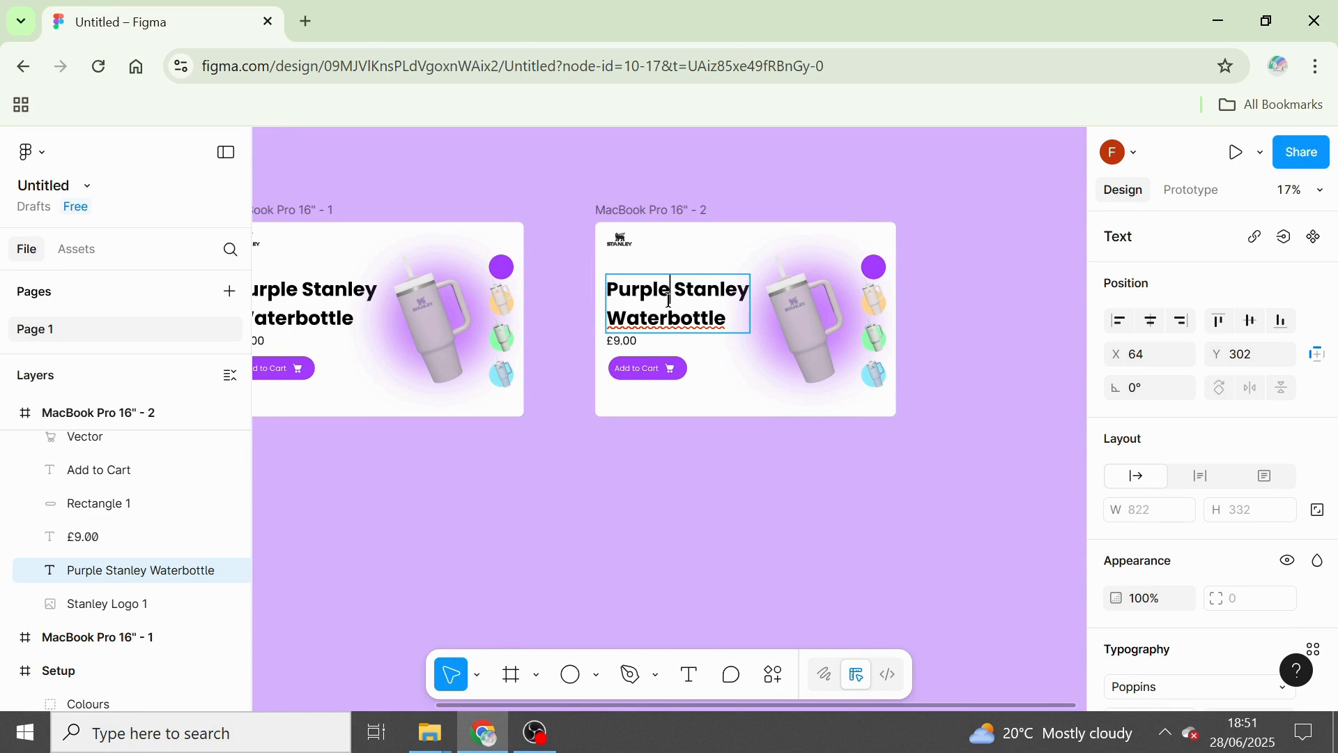
key(BackSpace)
key(BackSpace)
key(BackSpace)
key(BackSpace)
key(BackSpace)
key(BackSpace)
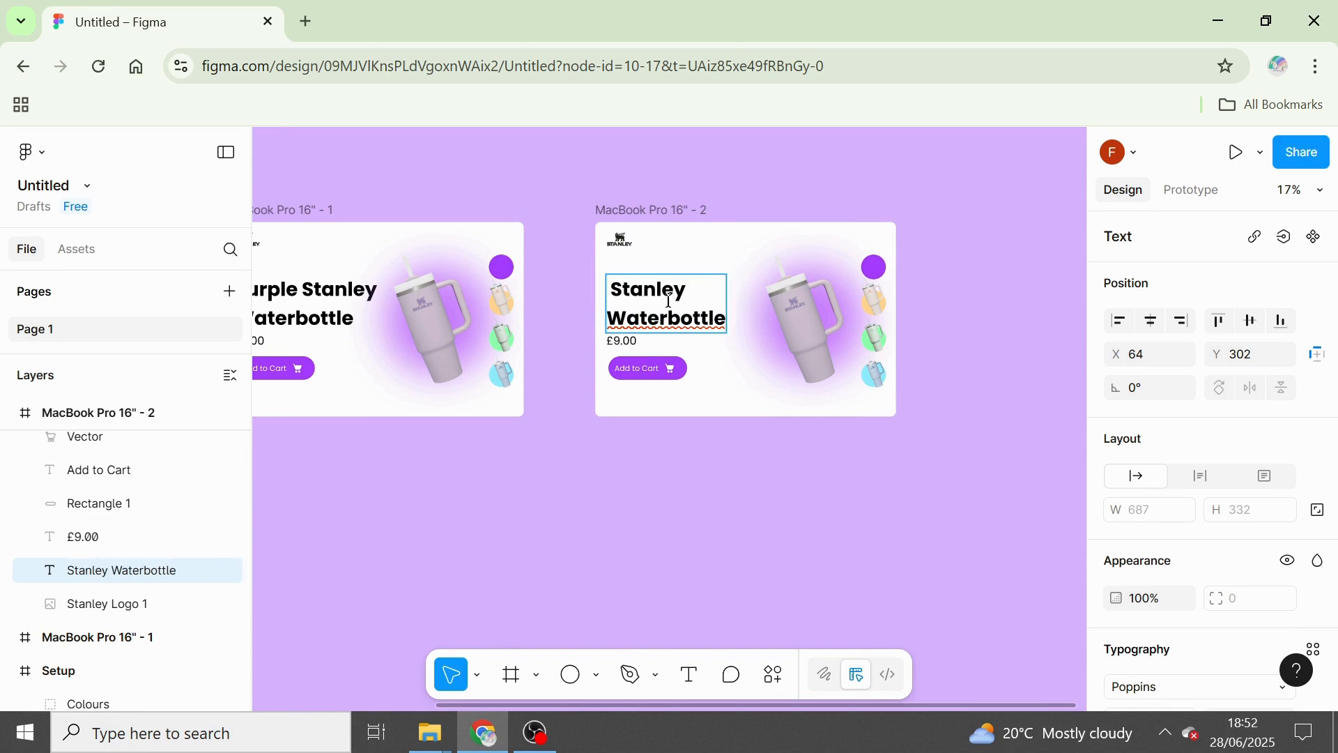
text(Peach)
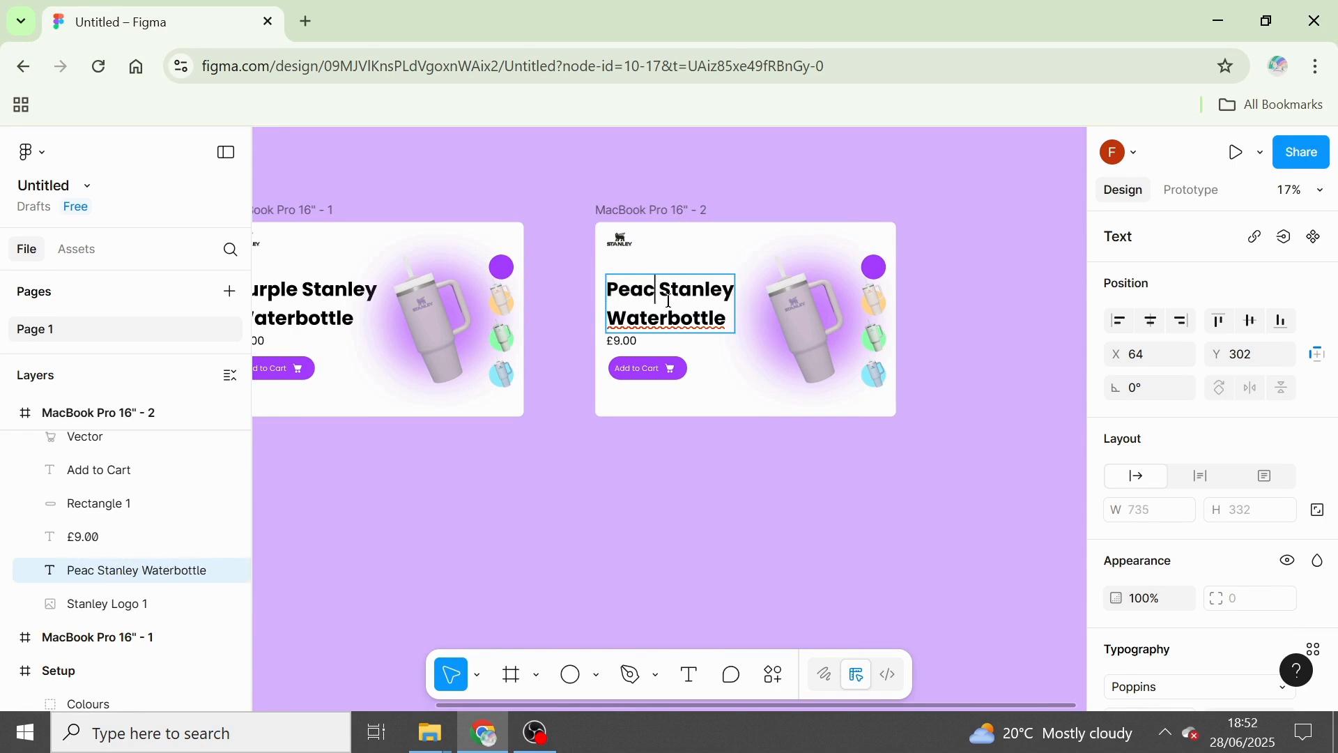
key(Escape)
click(836, 511)
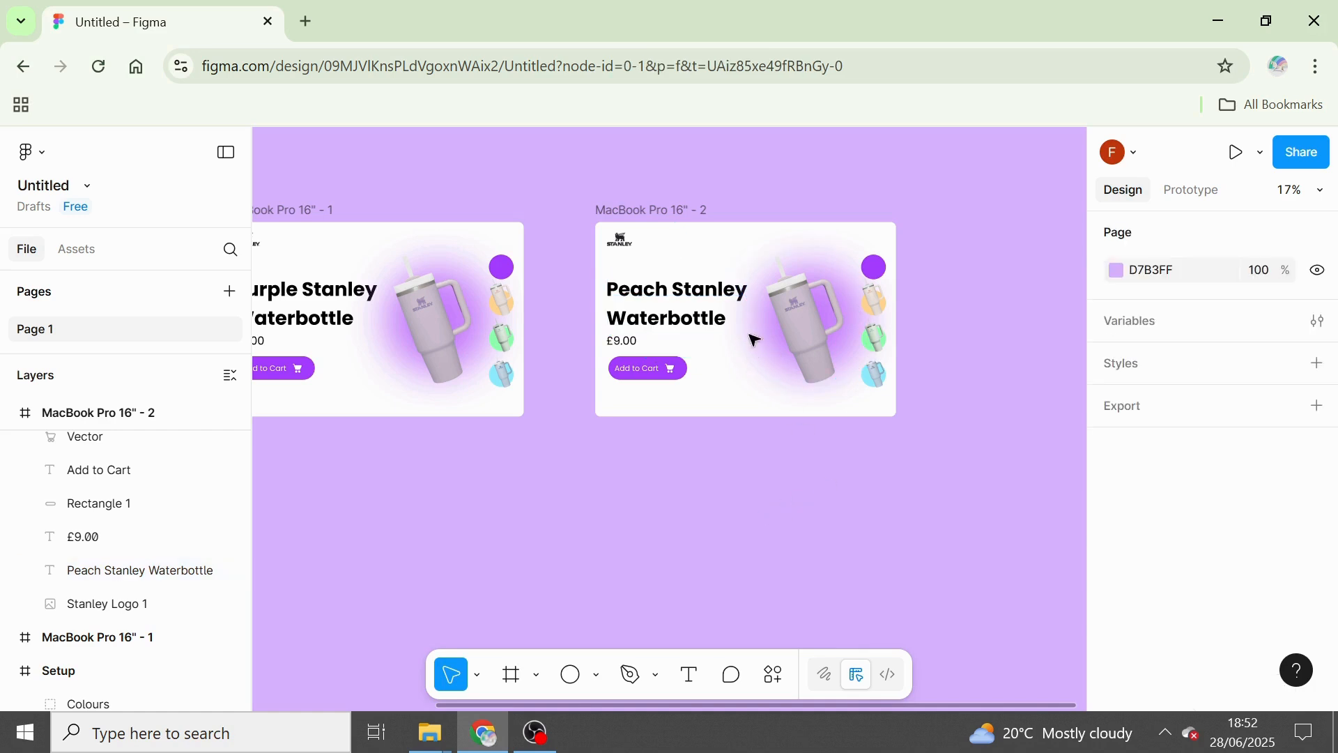
Set the fill of the blurred backdrop circle in MacBook Pro 16" - 2 to peach FFD69F.
drag(247, 582, 263, 541)
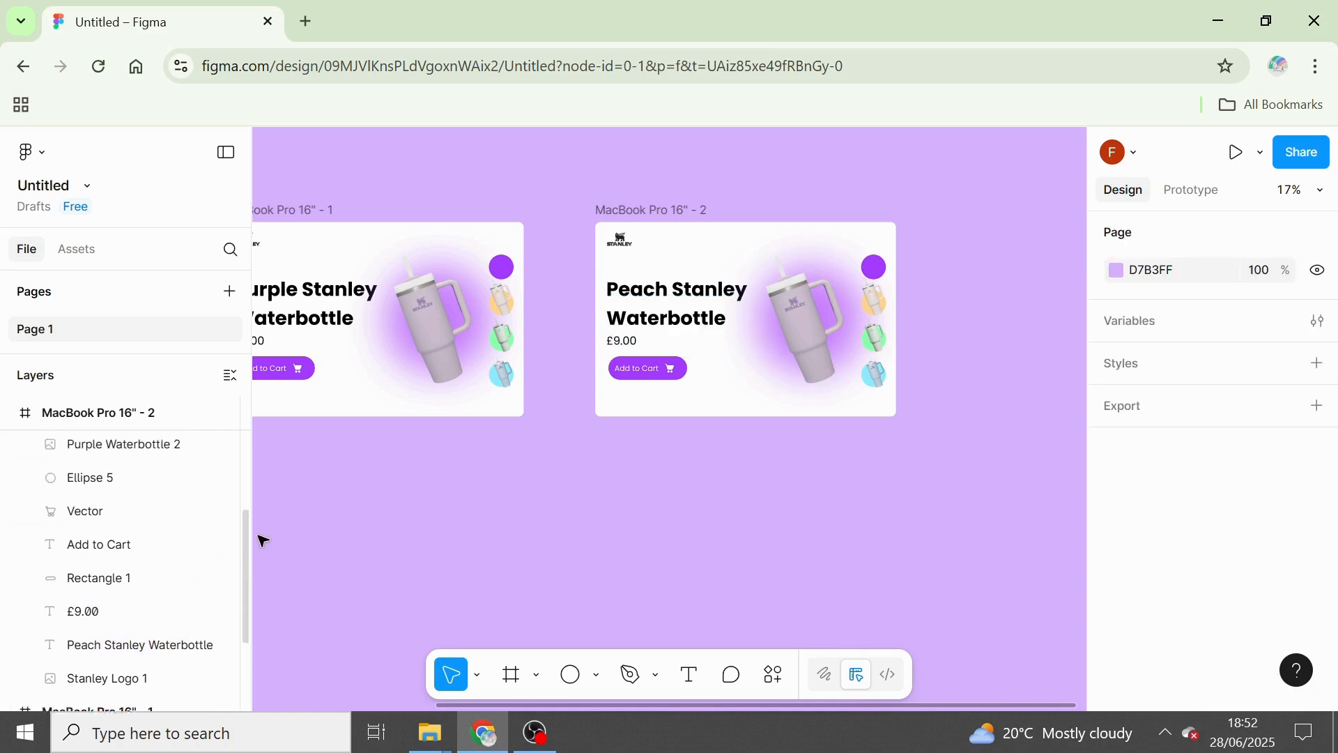
scroll(224, 532, up, 2)
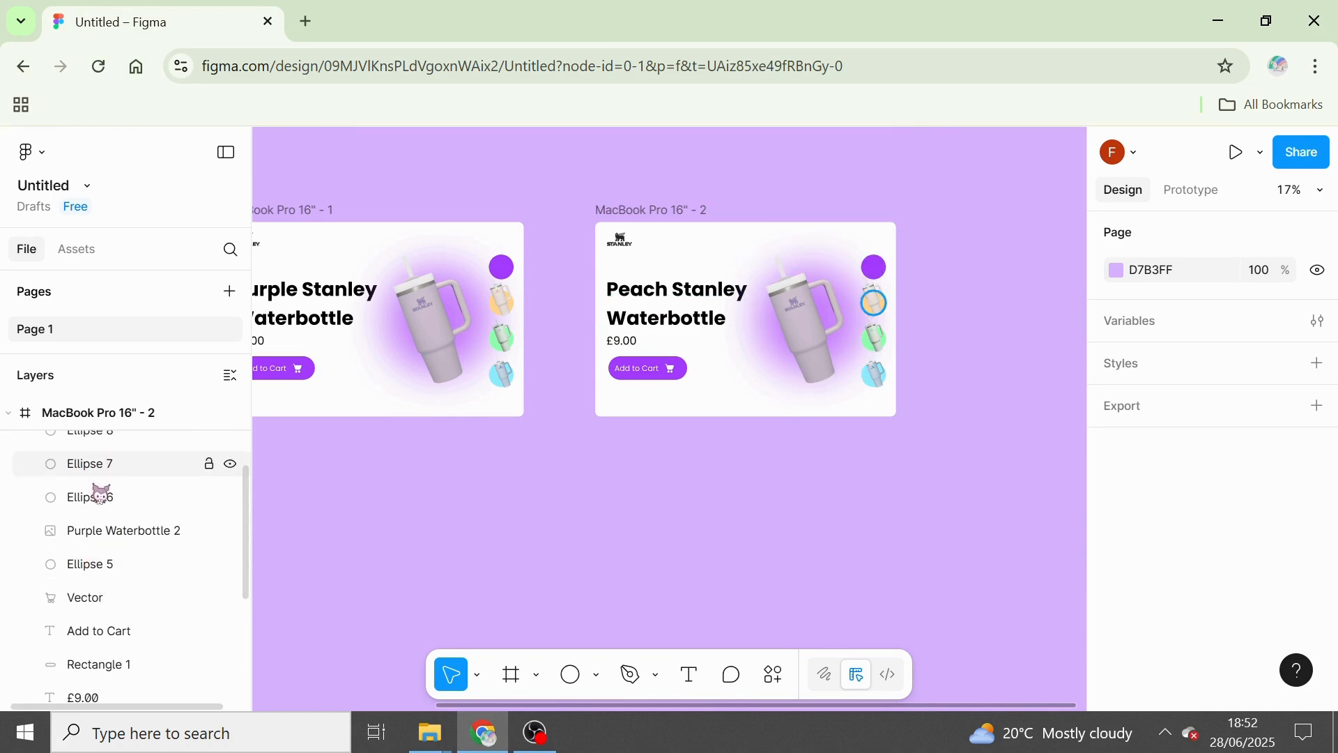
click(98, 564)
click(1111, 657)
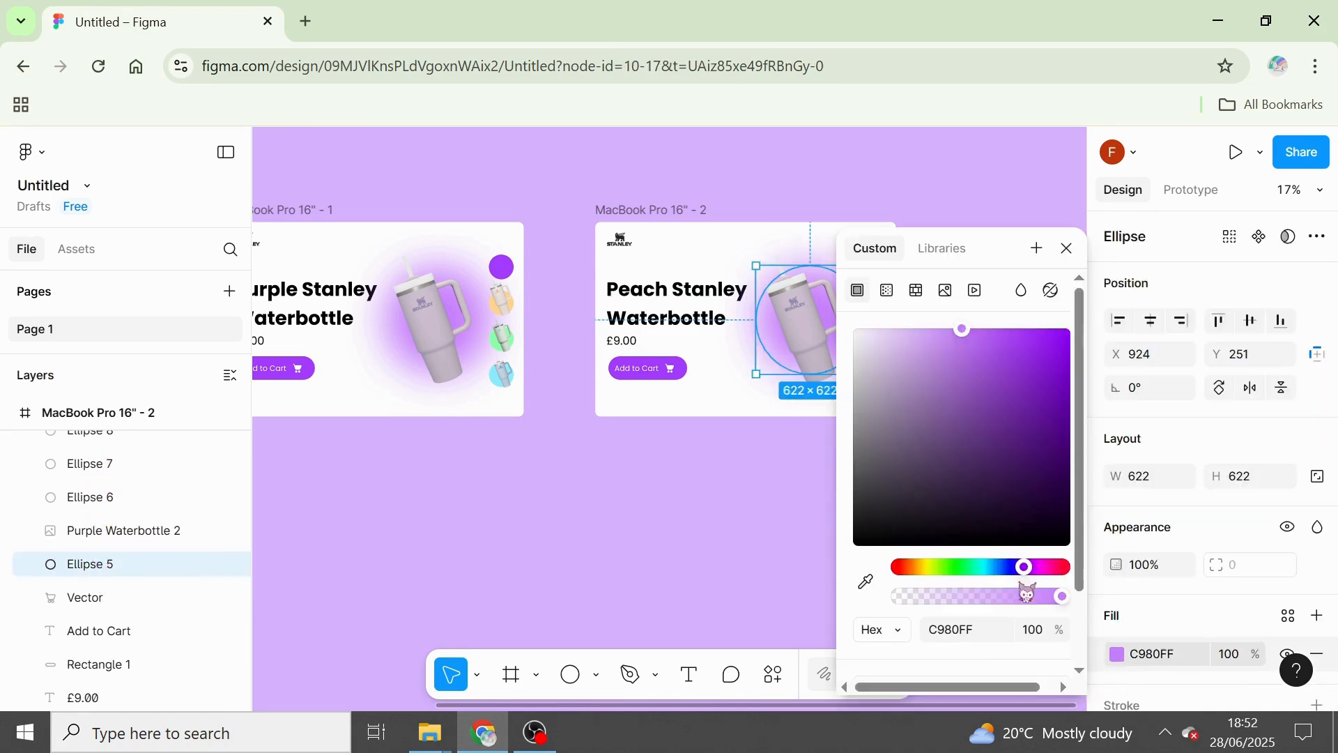
drag(913, 568, 917, 568)
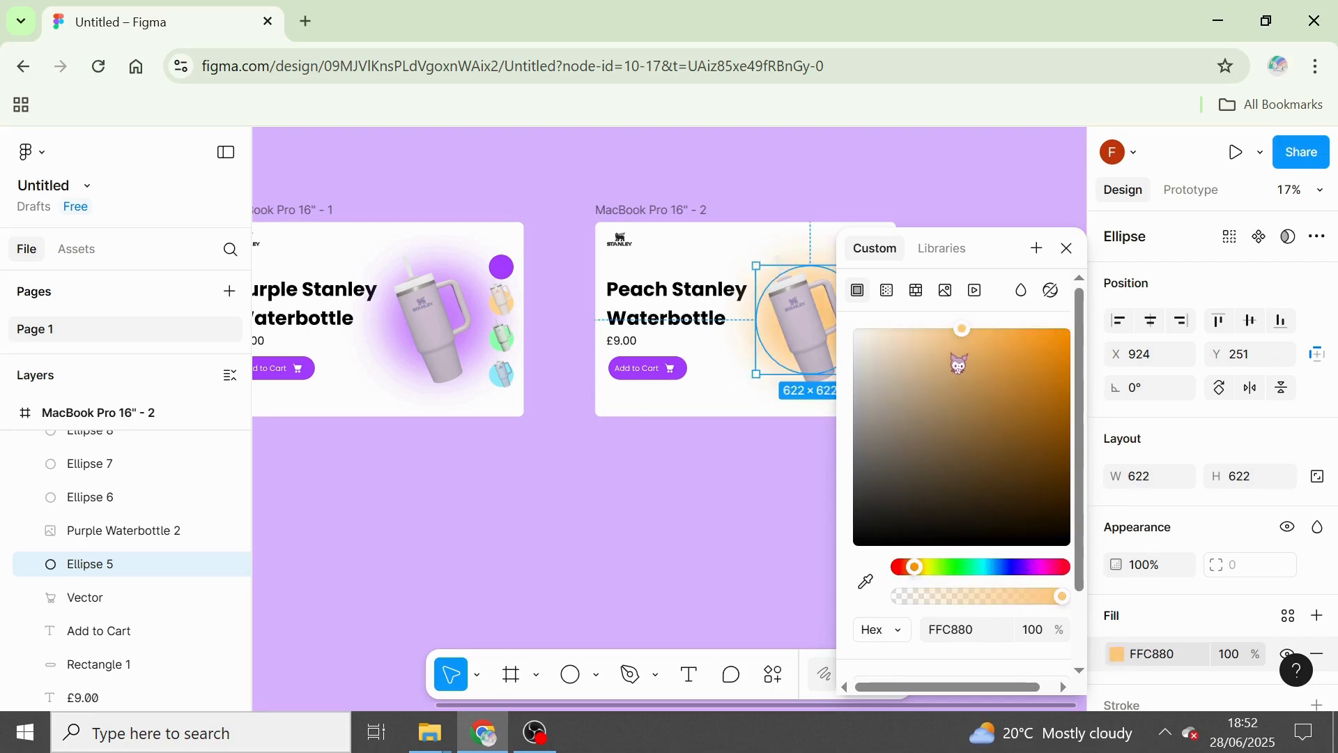
drag(955, 333, 939, 335)
click(1066, 249)
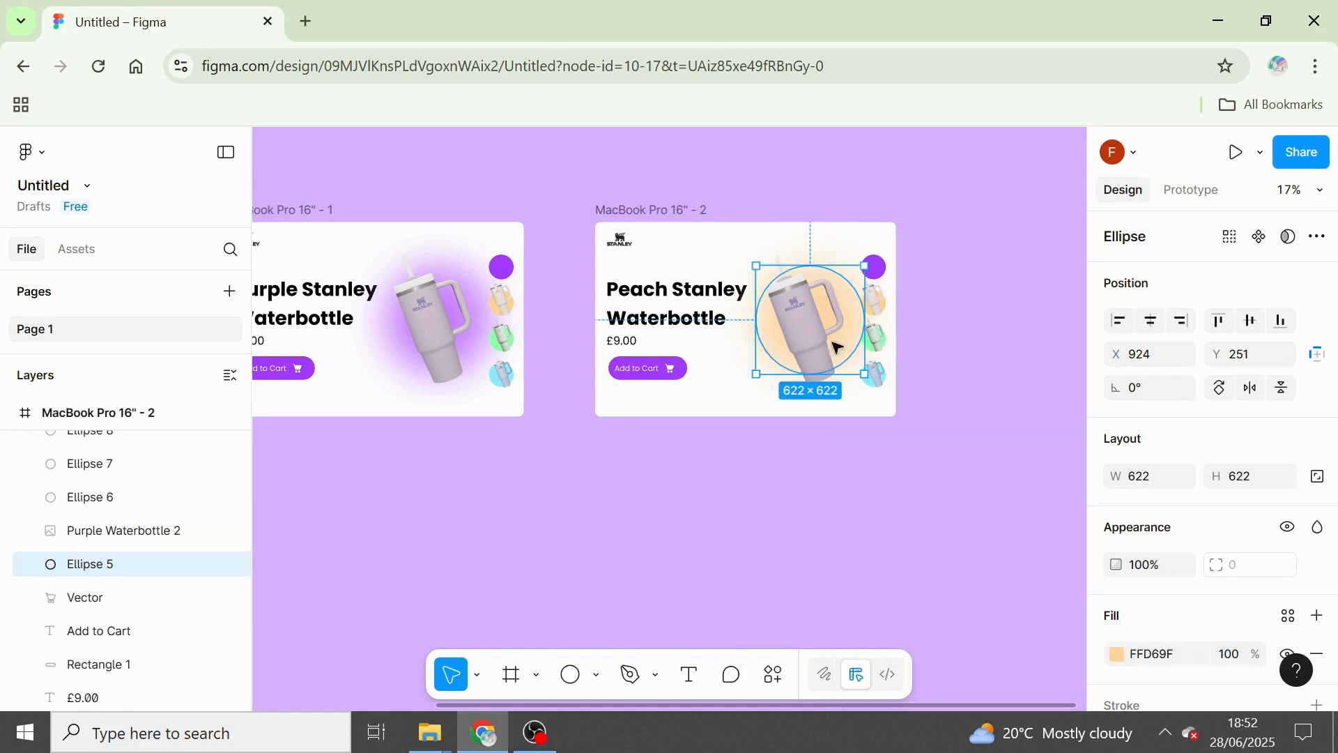
Scale the large purple bottle in MacBook Pro 16" - 2 down to about 238 × 326 and move it to the purple circle, at about X 1441, Y 86.
click(784, 403)
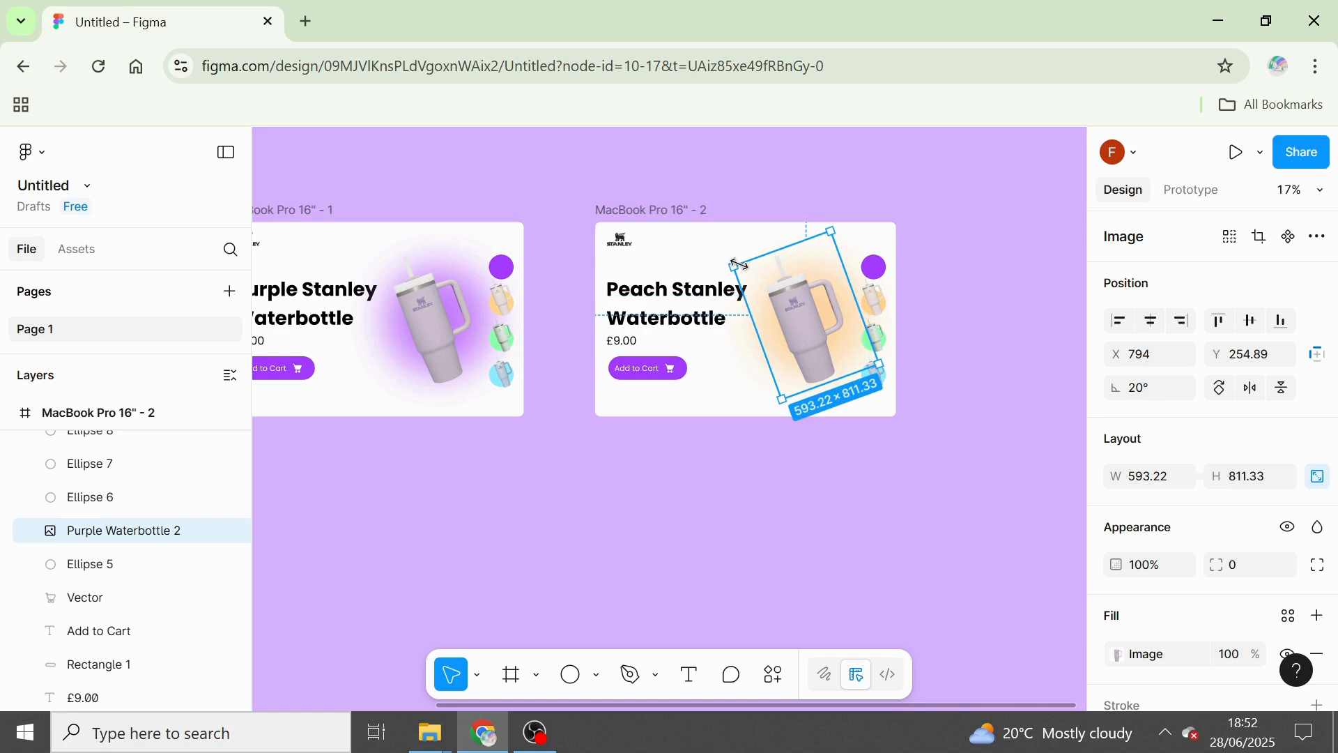
drag(791, 303, 850, 344)
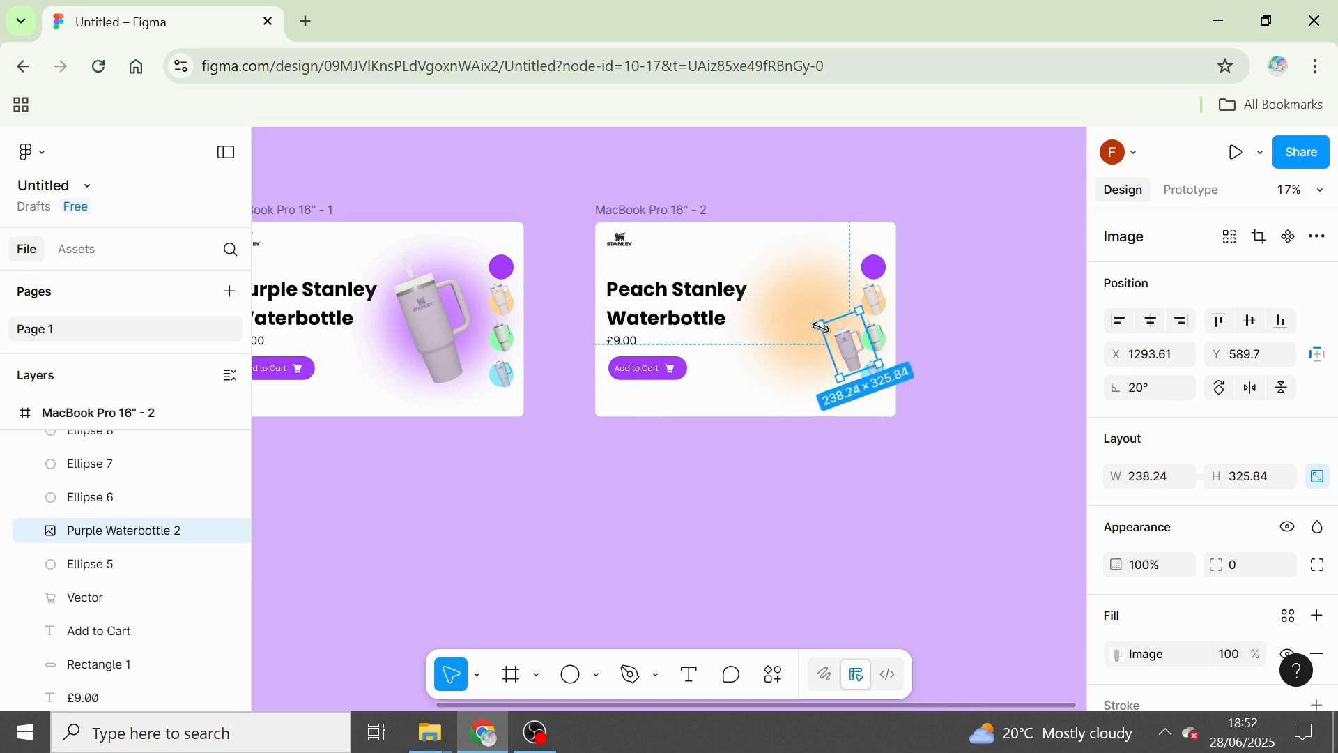
scroll(886, 396, up, 5)
drag(887, 396, 956, 179)
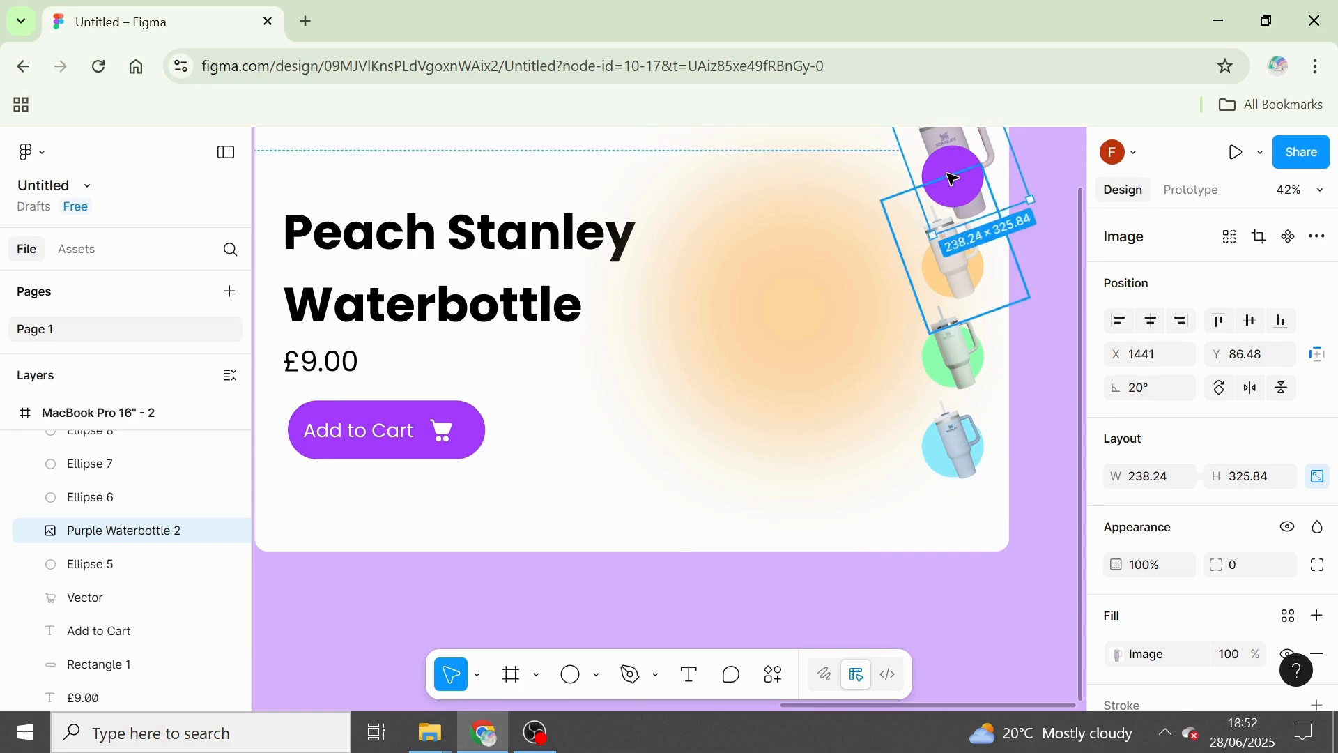
scroll(956, 179, down, 5)
scroll(972, 179, up, 4)
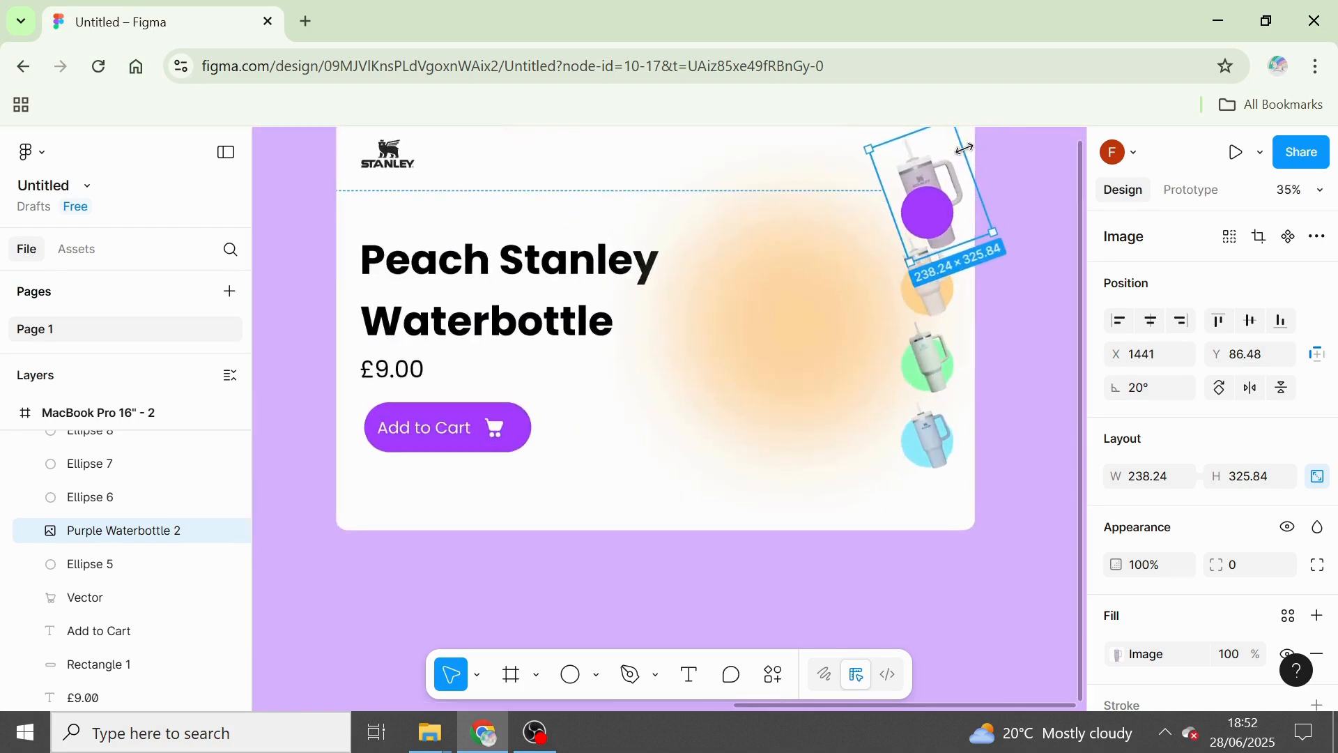
scroll(965, 148, down, 5)
click(1038, 142)
scroll(1039, 136, up, 6)
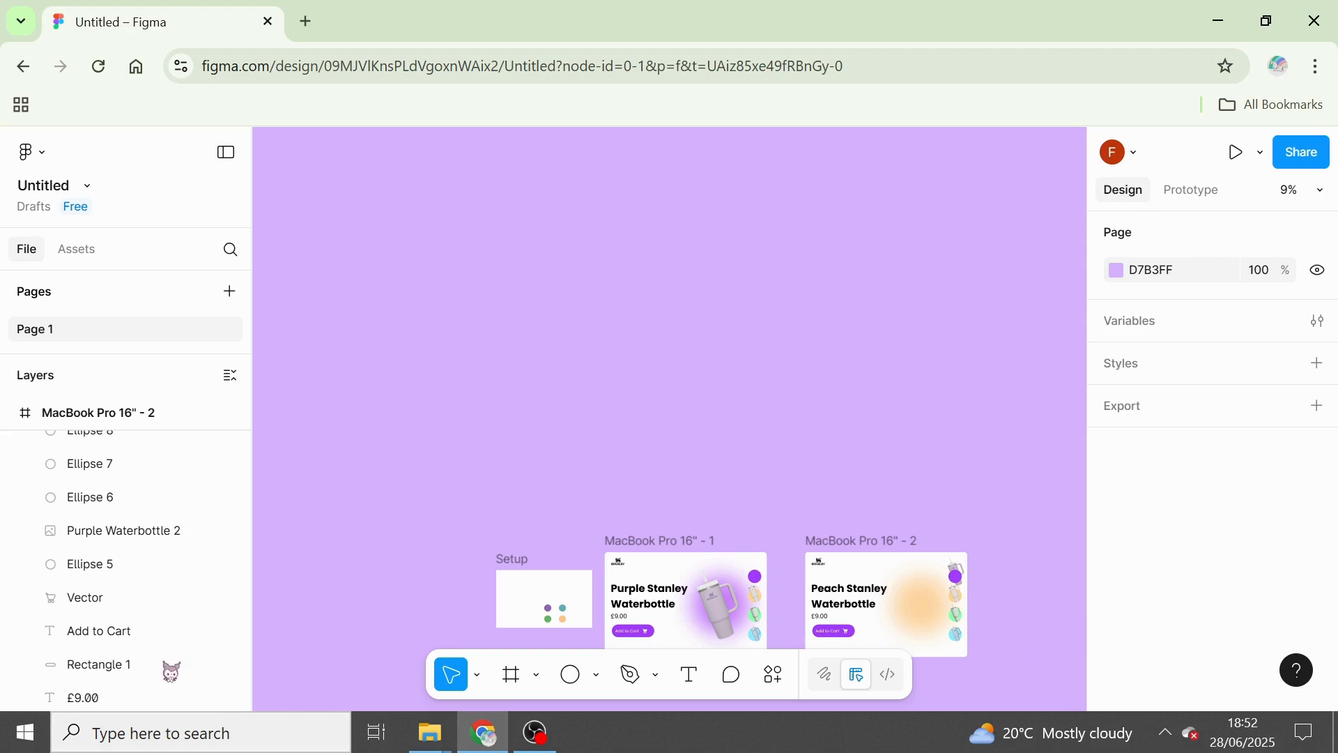
Move the Purple Waterbottle 2 layer above the other bottle layers in MacBook Pro 16" - 2.
scroll(252, 596, up, 3)
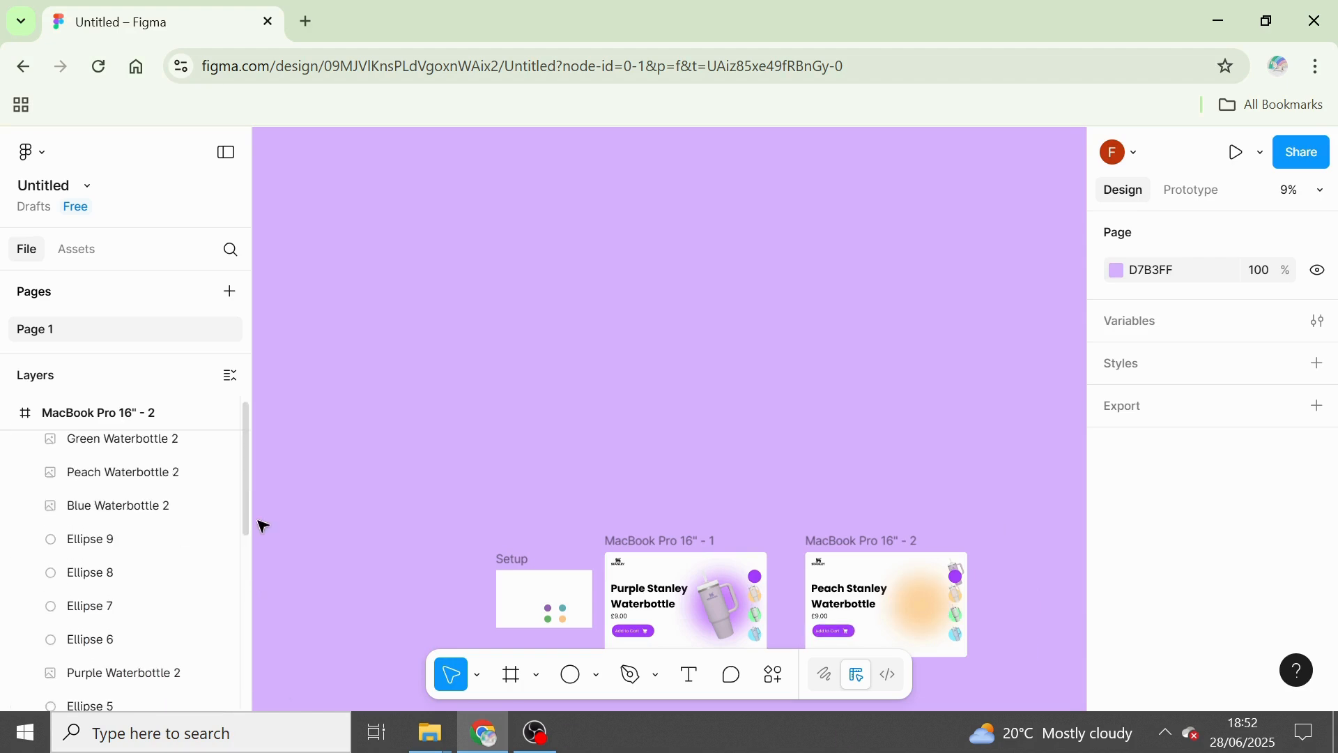
drag(138, 672, 165, 438)
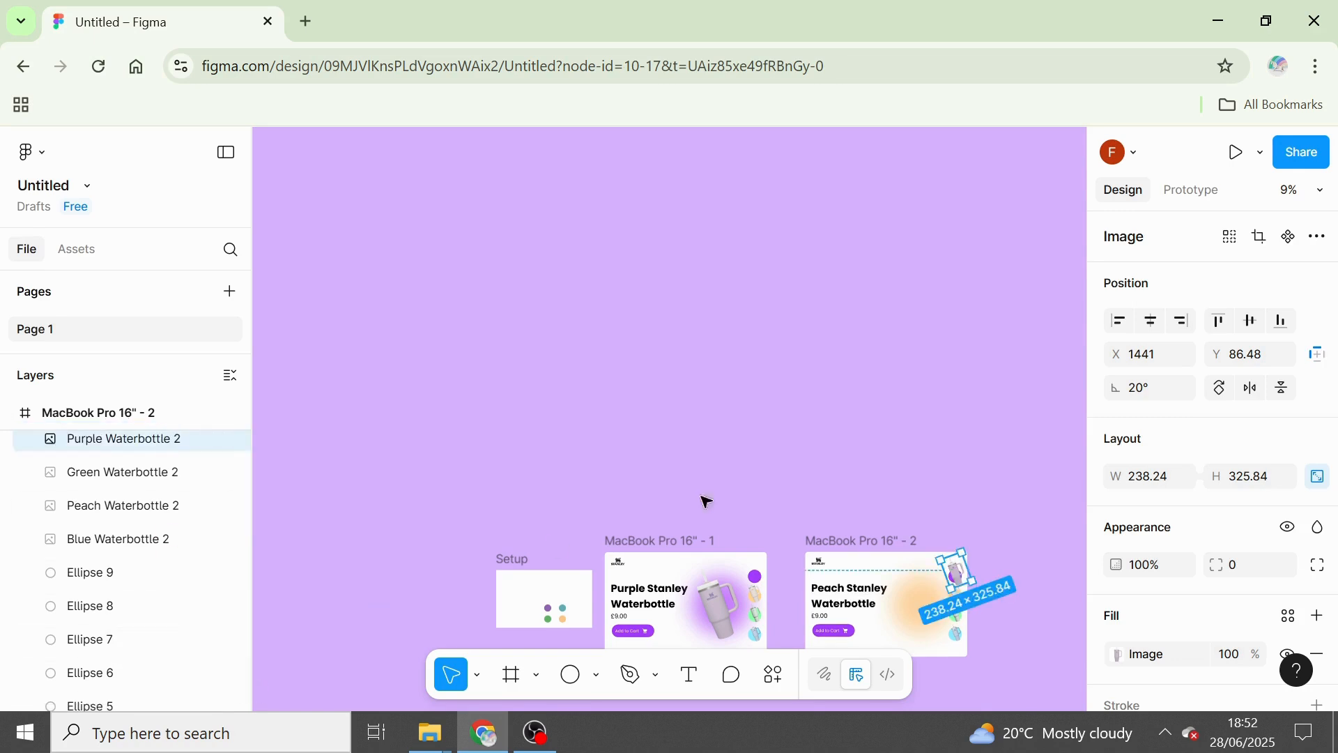
click(993, 507)
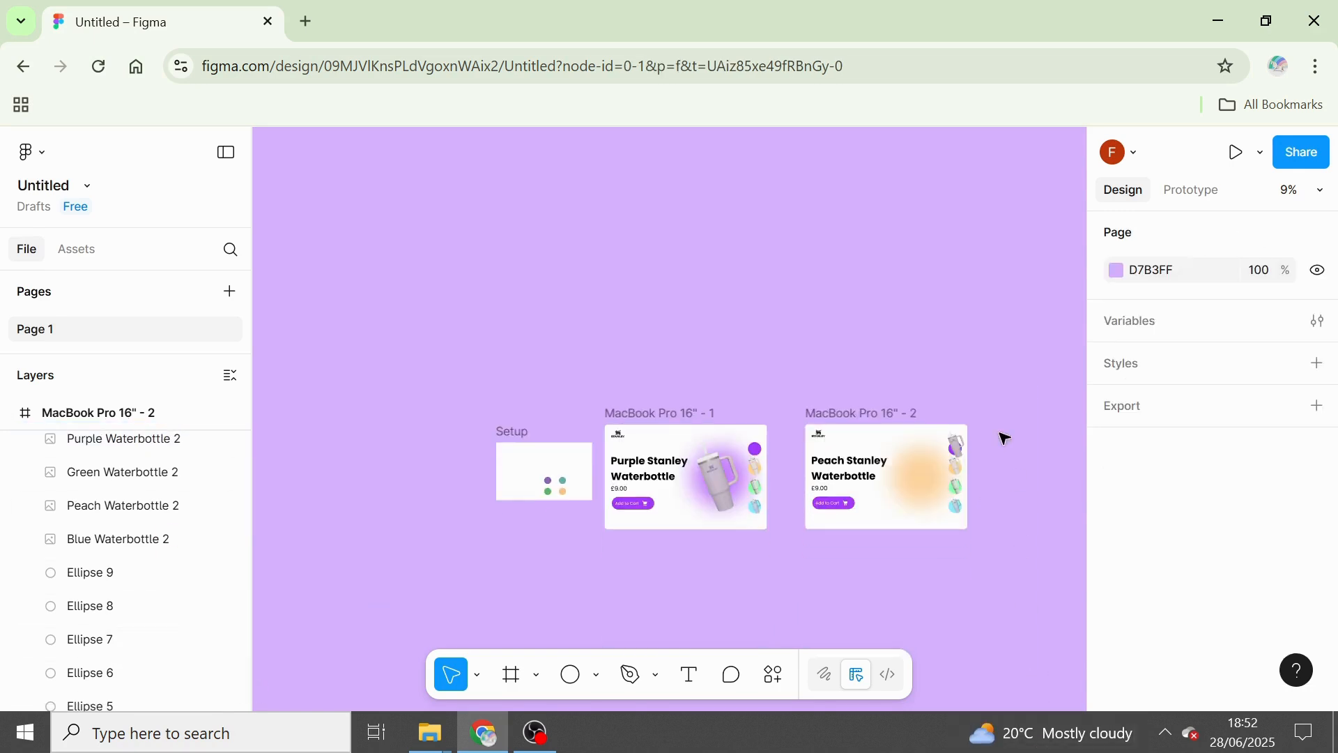
Scale the purple bottle in MacBook Pro 16" - 2 down to about 171 × 234 and place it over the purple circle.
scroll(1001, 436, up, 3)
scroll(950, 461, right, 5)
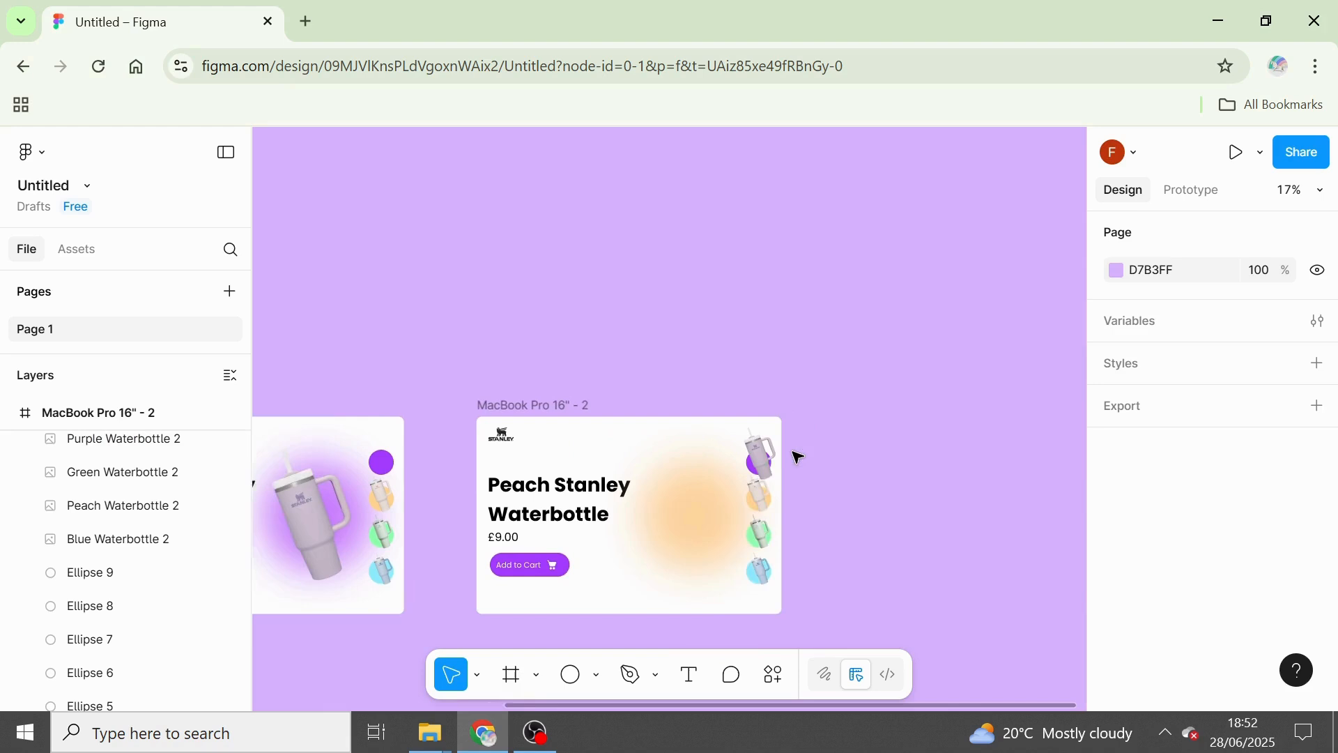
scroll(526, 448, right, 2)
scroll(523, 448, up, 5)
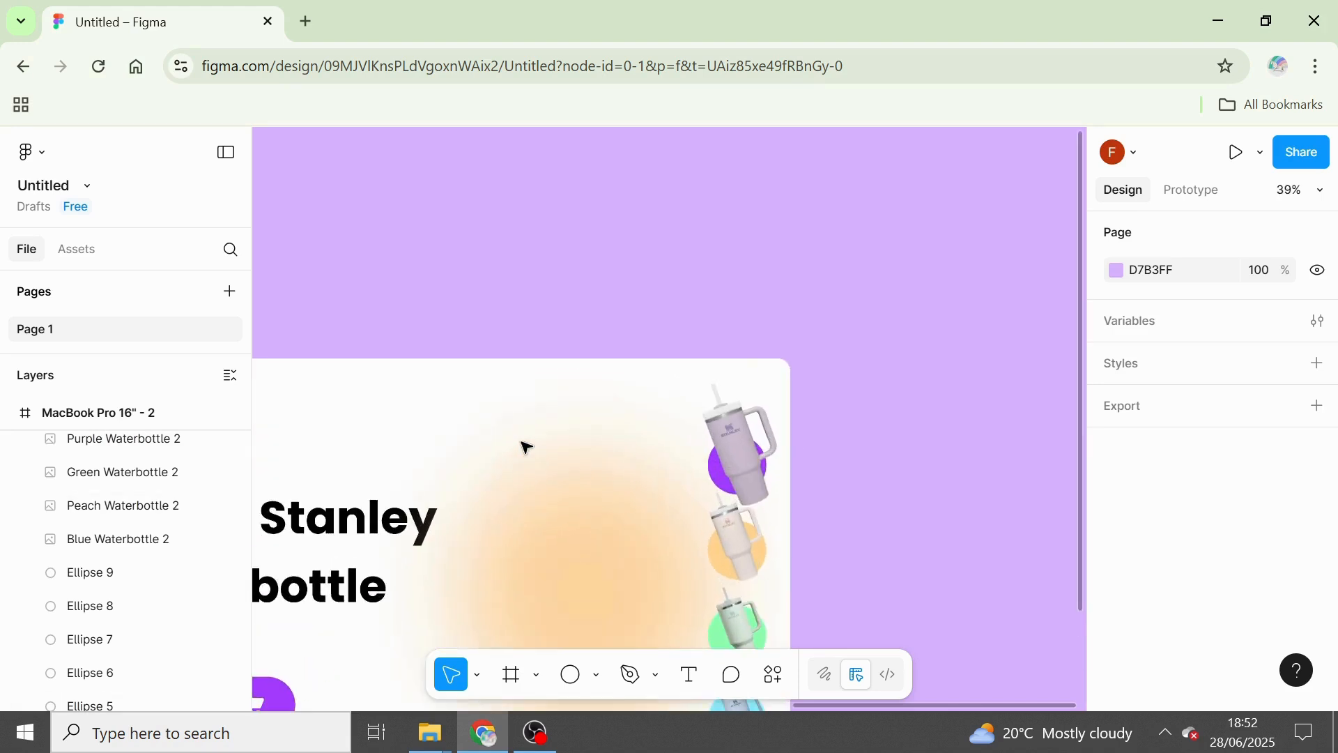
click(724, 439)
double_click(732, 444)
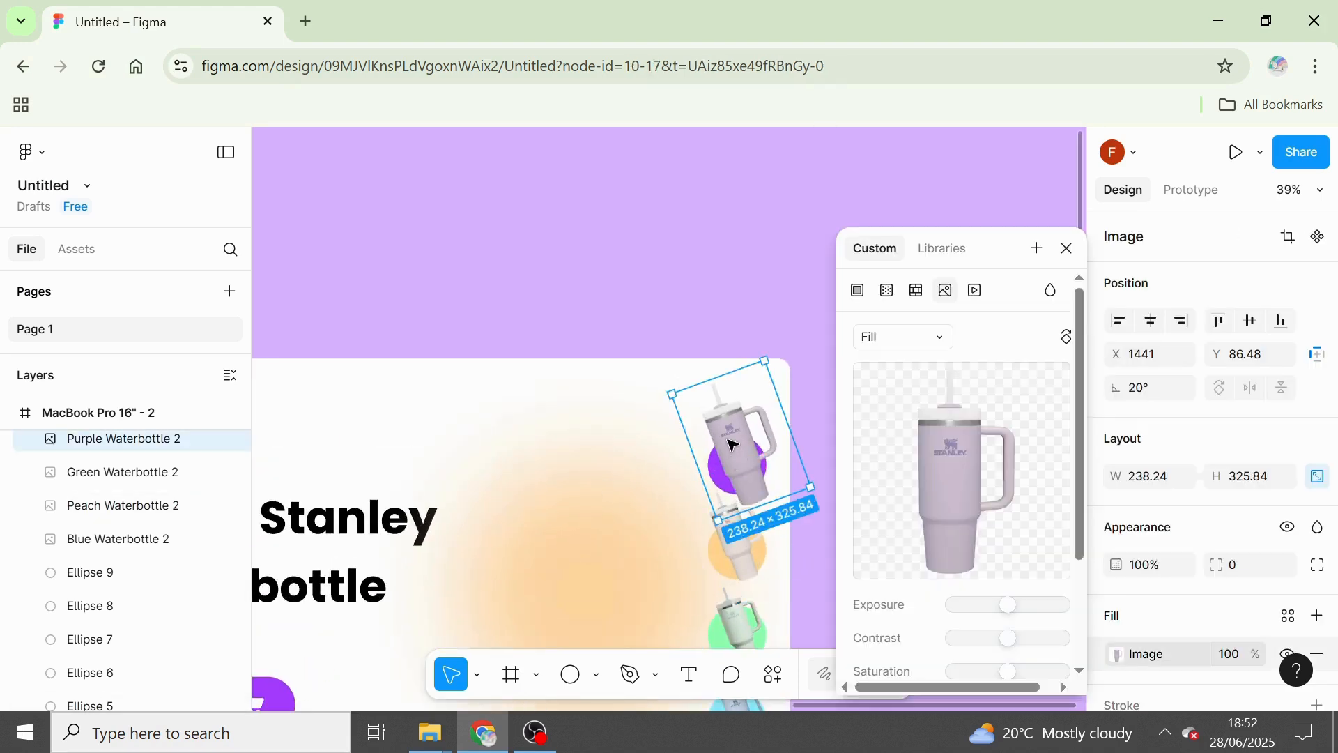
click(1067, 248)
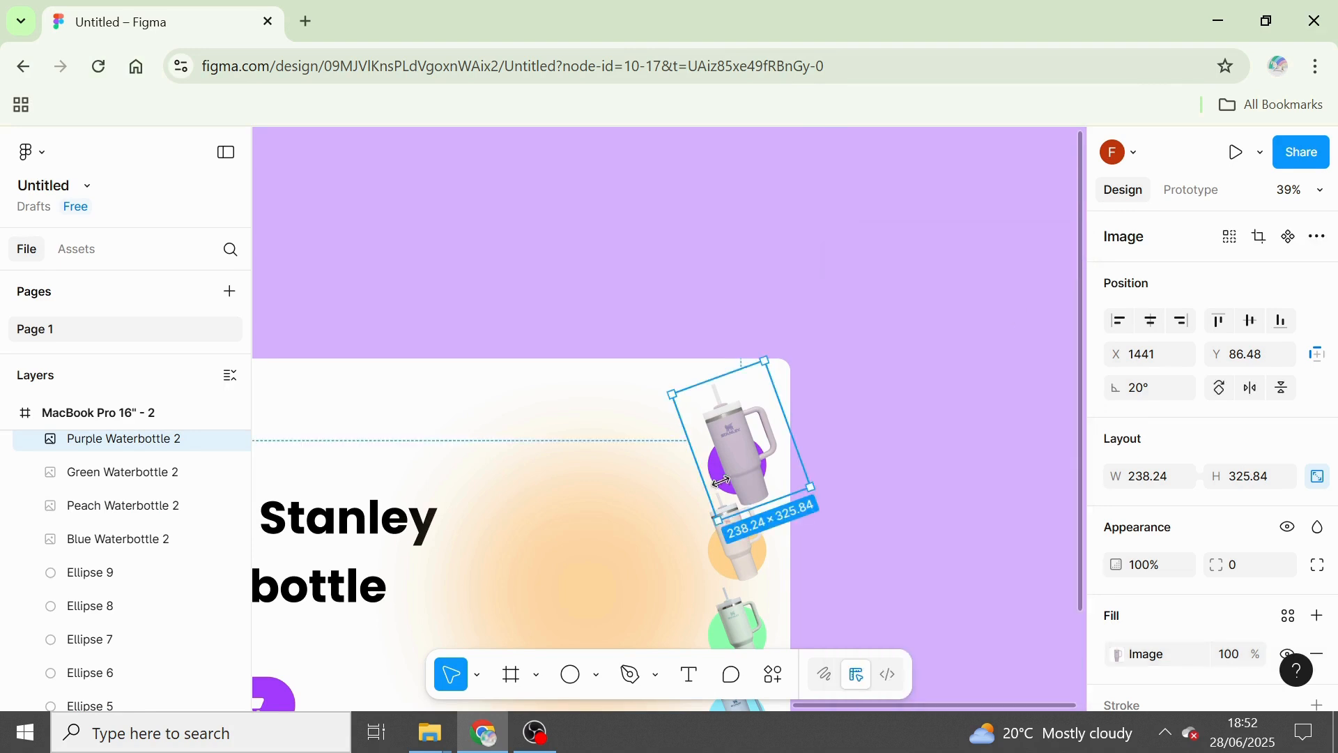
drag(748, 483, 745, 480)
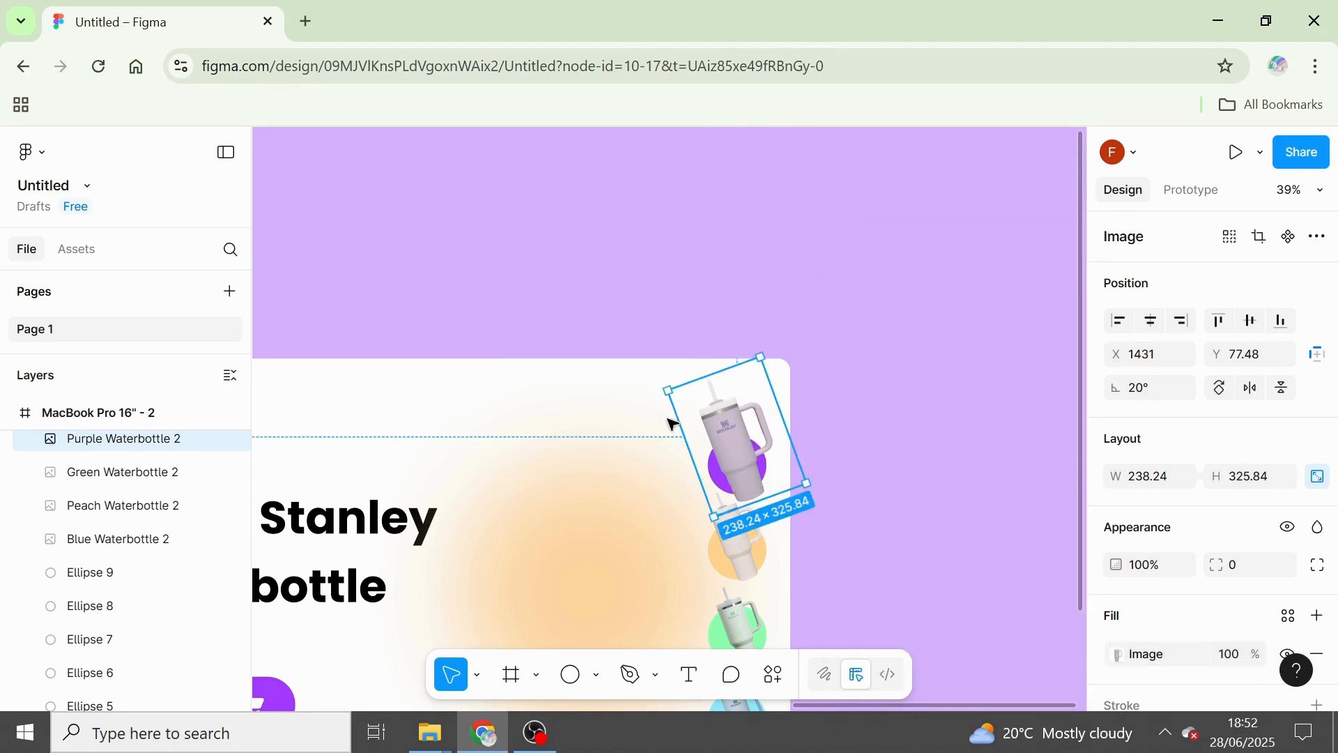
drag(668, 388, 712, 417)
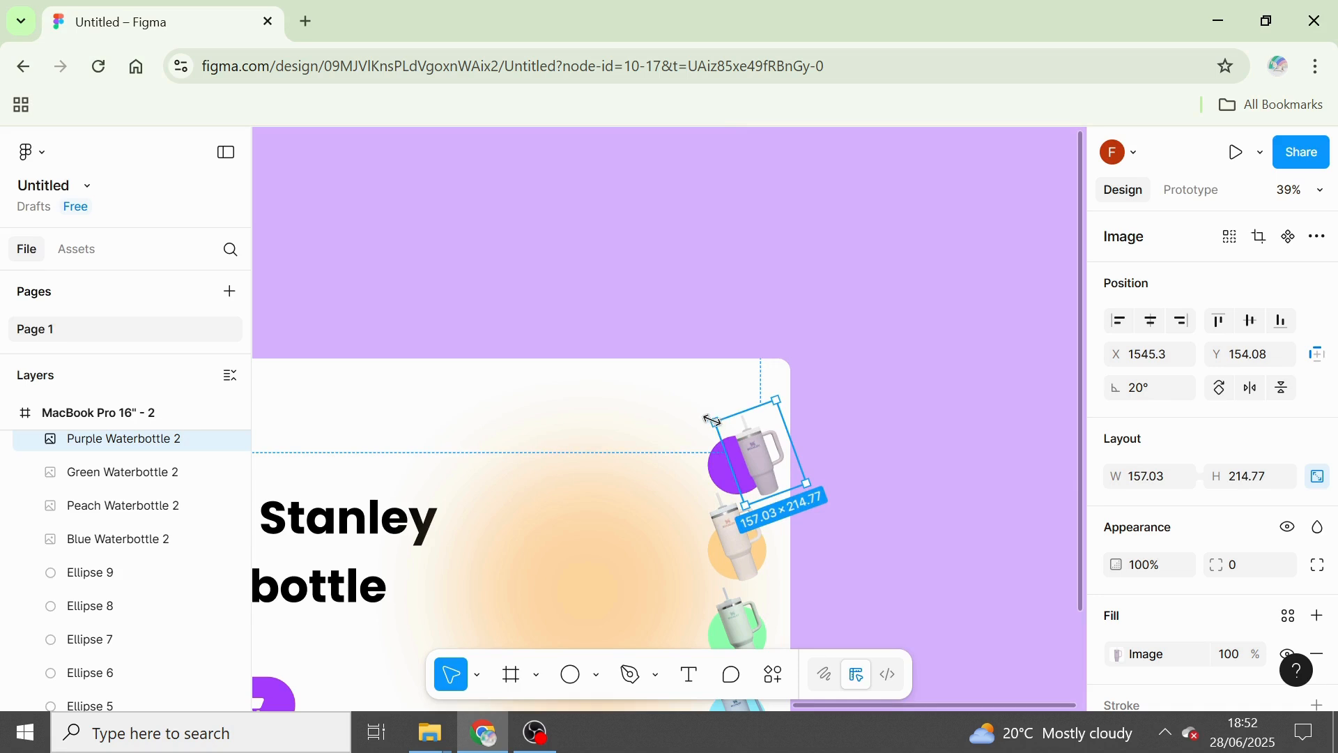
drag(712, 420, 705, 416)
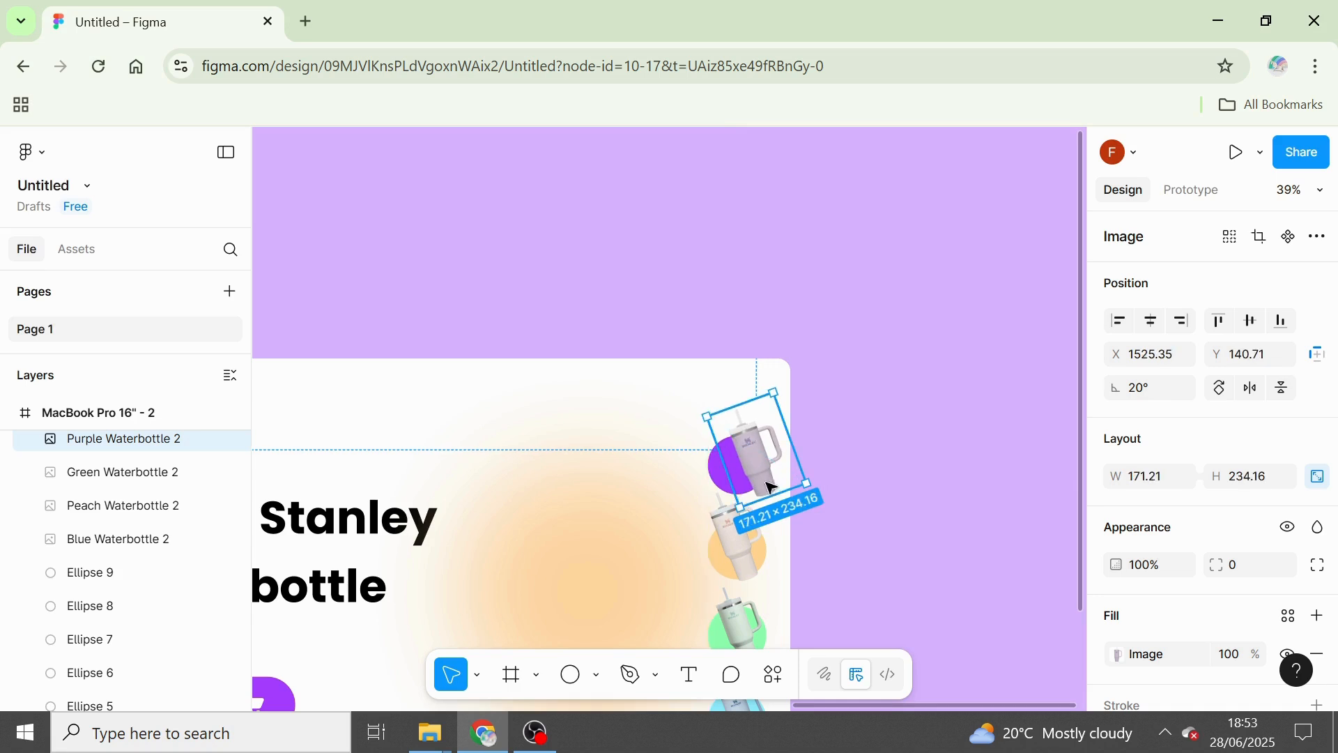
drag(771, 488, 760, 488)
click(889, 535)
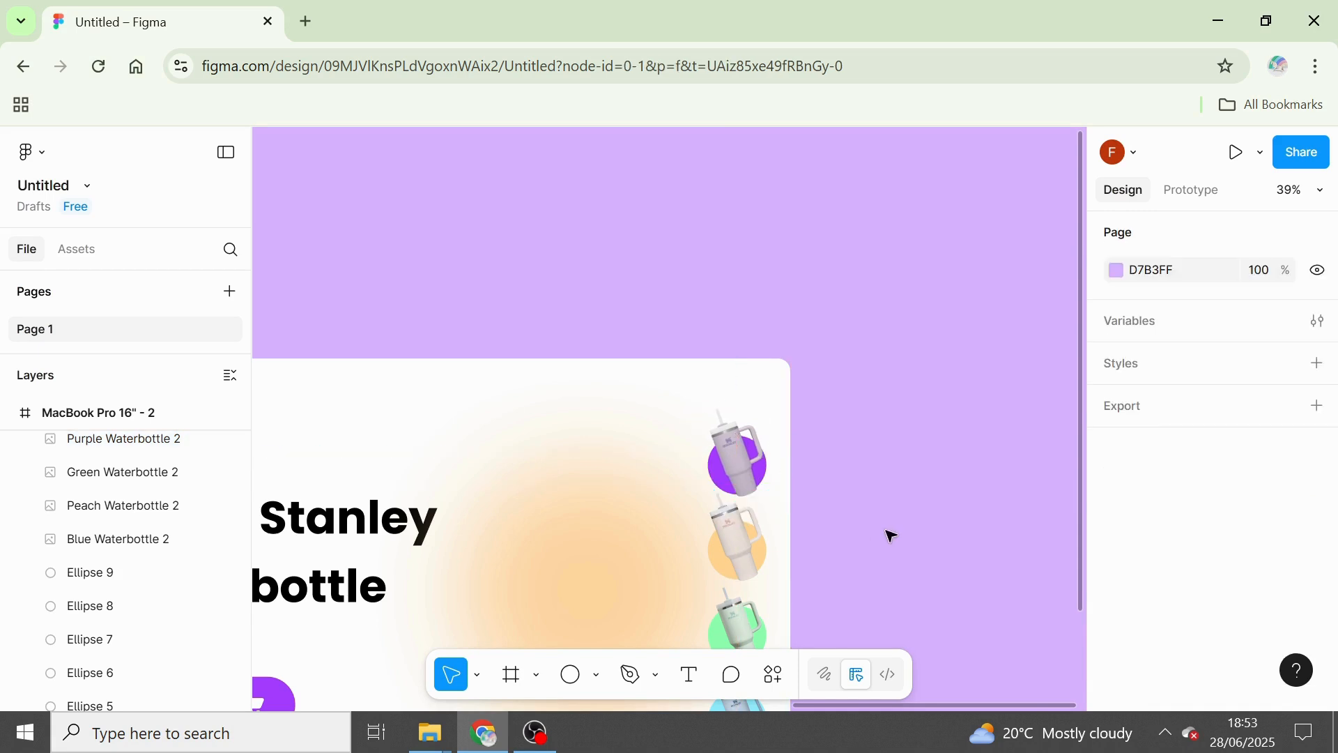
Move the peach bottle in MacBook Pro 16" - 2 from its circle onto the blurred backdrop, at about X 1065, Y 436.
scroll(891, 535, down, 3)
scroll(889, 550, down, 3)
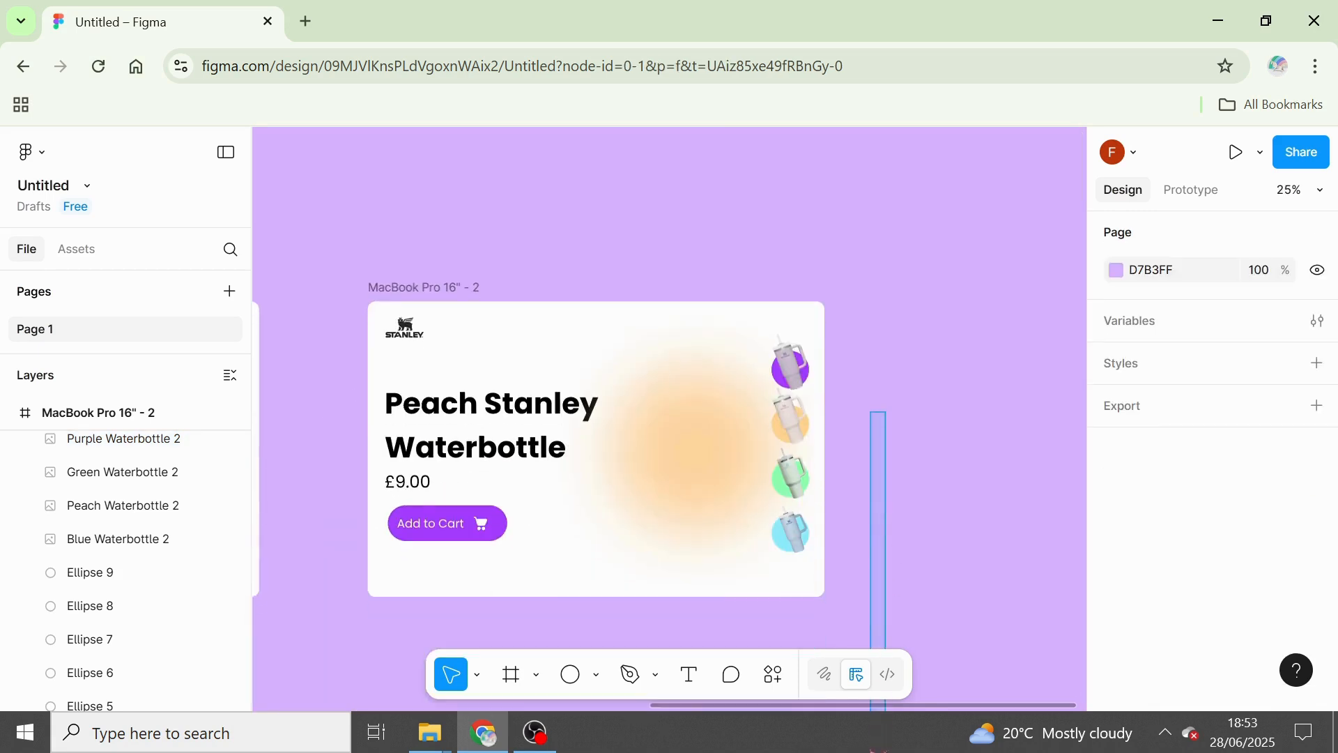
click(788, 375)
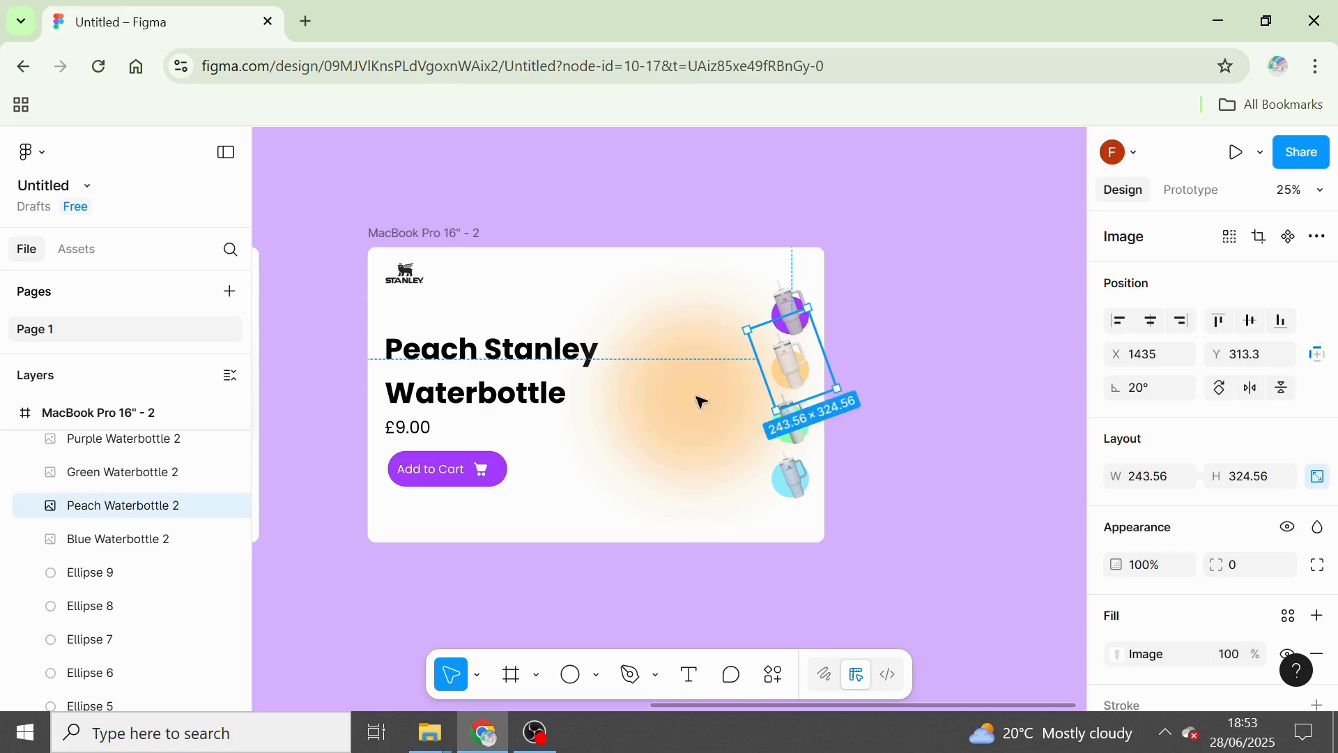
drag(703, 402, 650, 363)
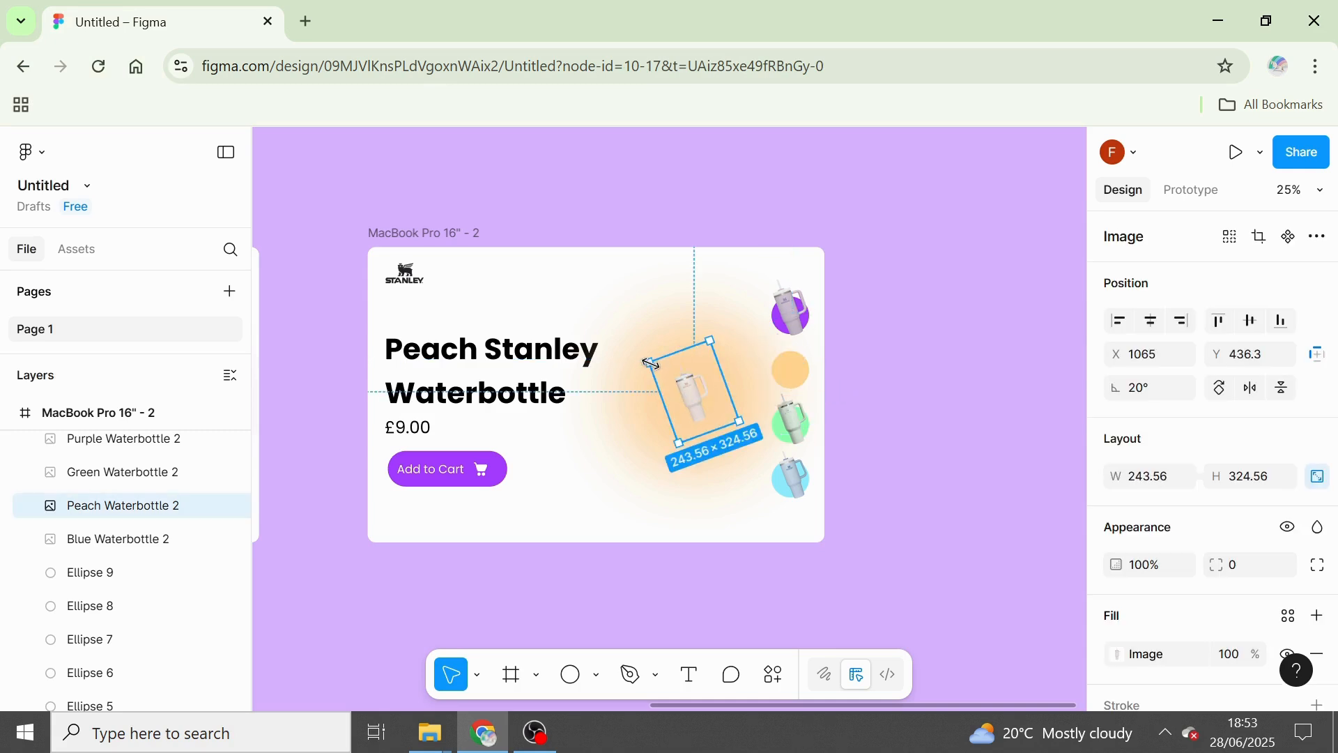
right_click(650, 363)
key(Escape)
Enlarge the peach bottle to about 825 × 1100 and centre it over the blurred peach backdrop.
drag(649, 362, 544, 307)
key(shift)
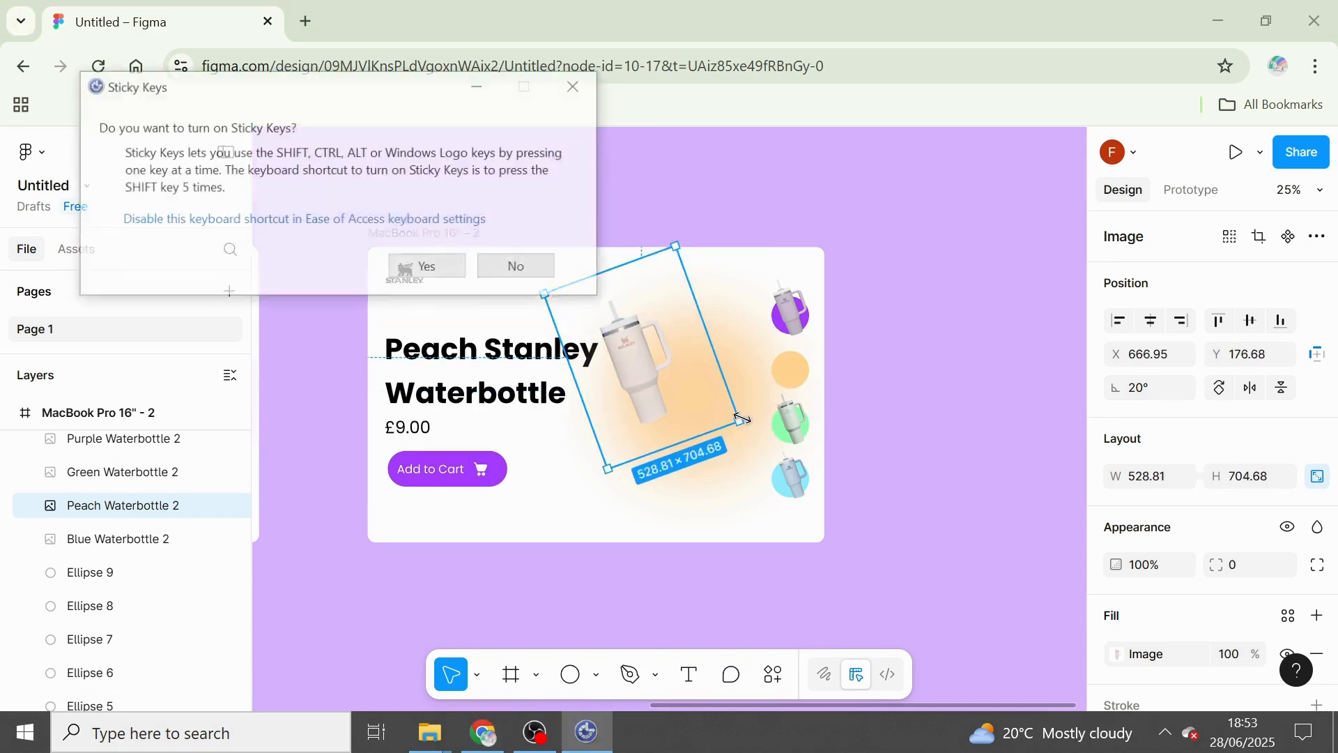
click(535, 271)
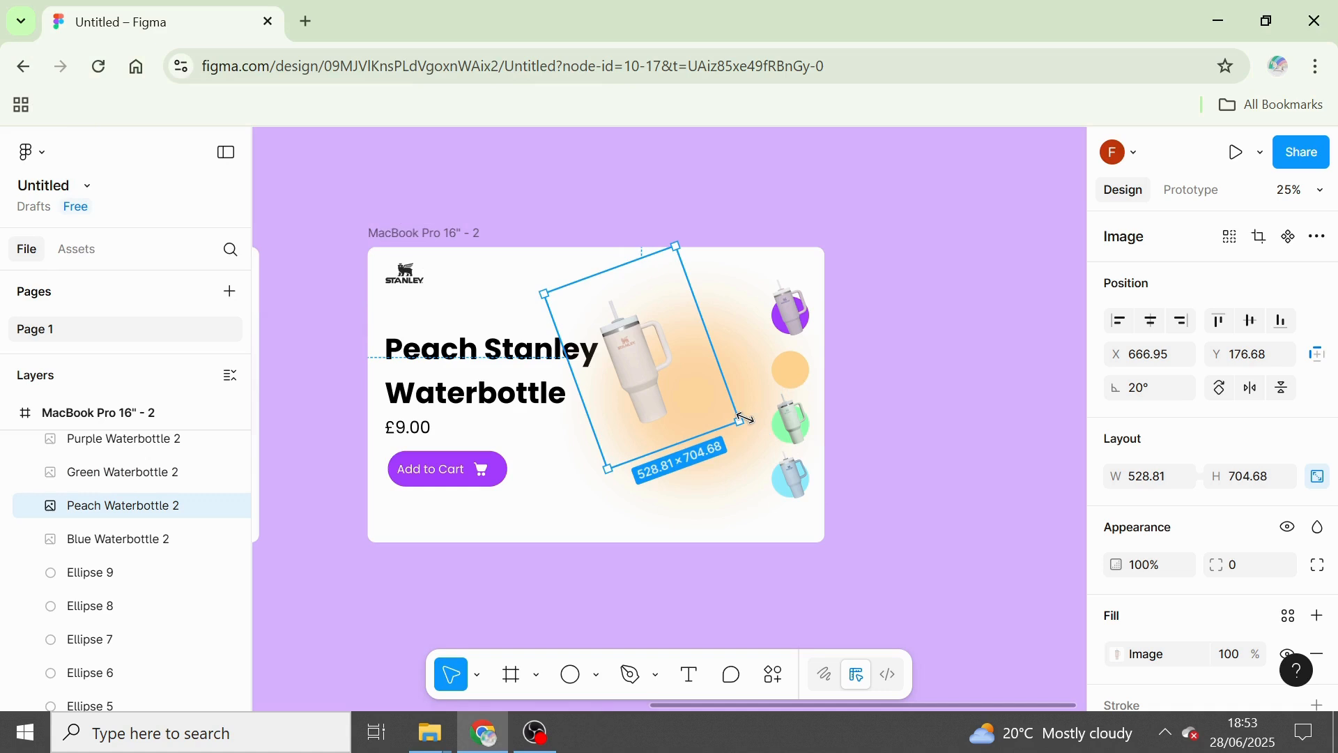
drag(753, 423, 840, 482)
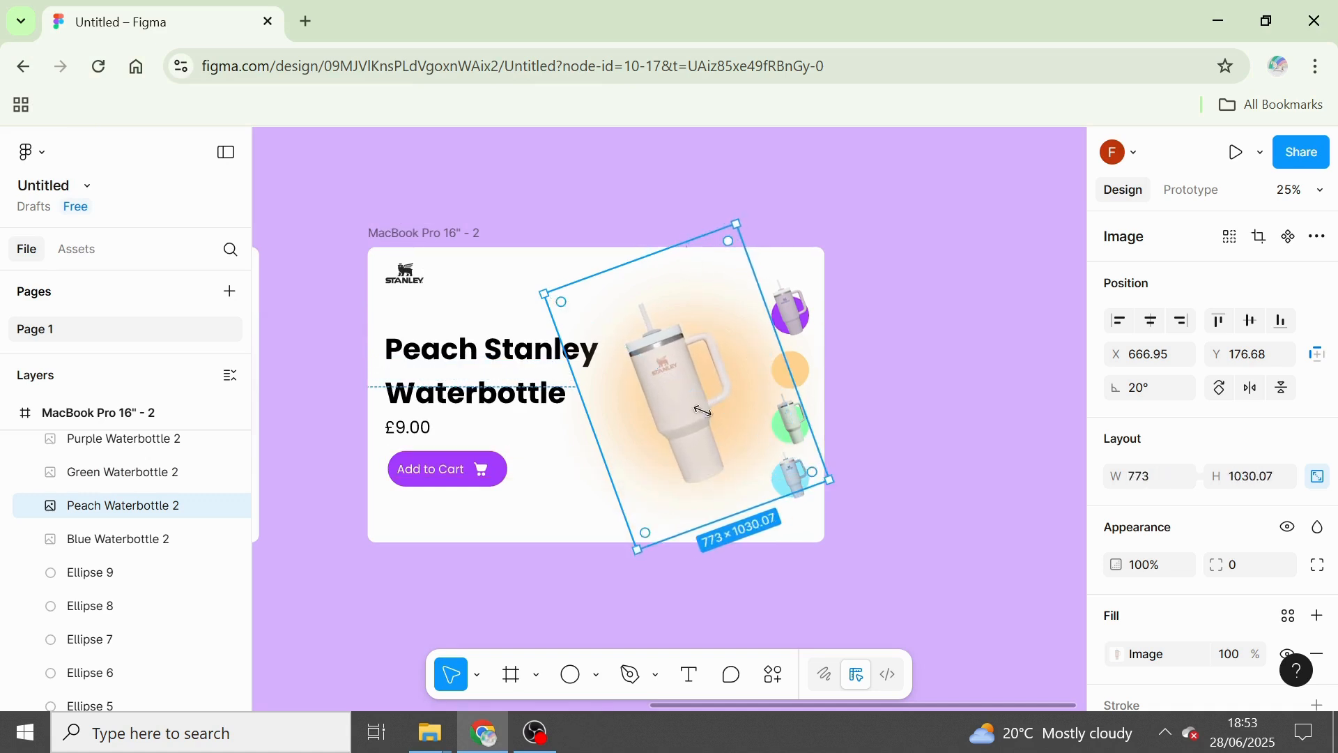
drag(541, 291, 525, 282)
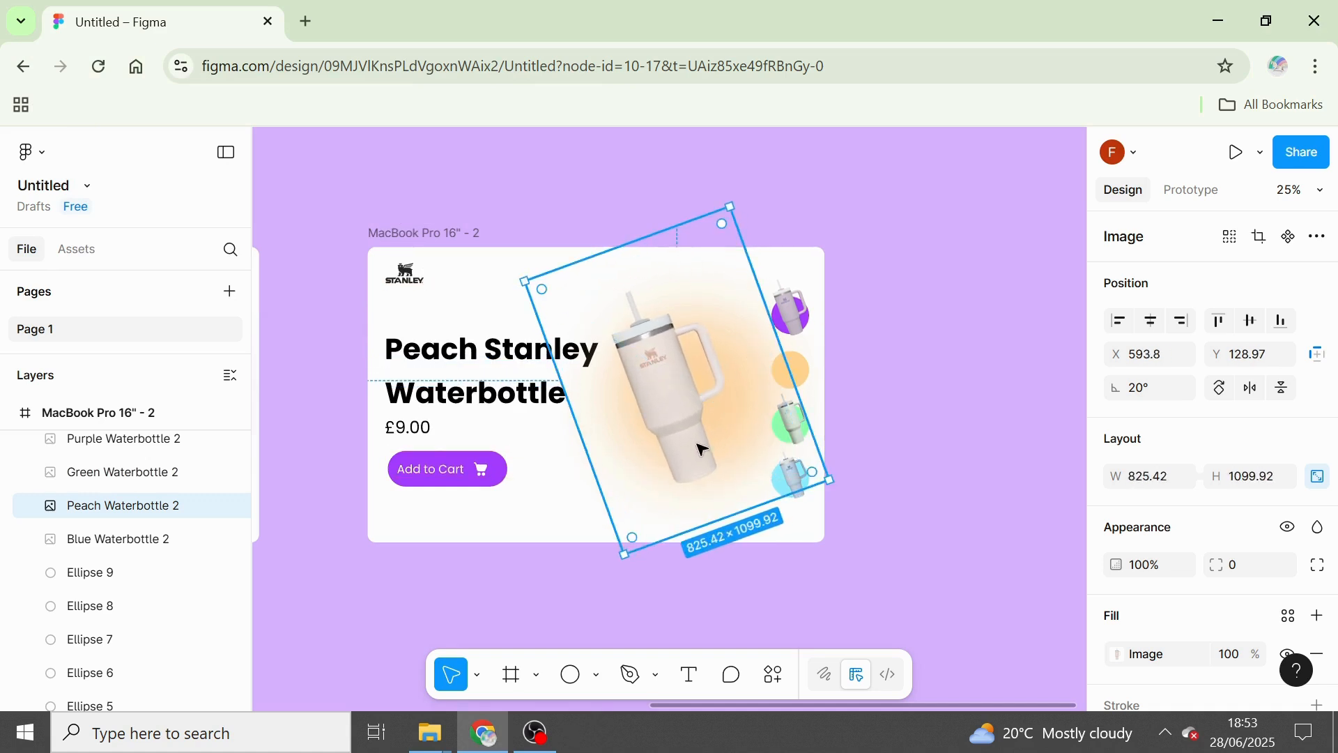
drag(714, 454, 730, 438)
Set the fill of the Add to Cart button in MacBook Pro 16" - 2 to peach FFDBAB, sampled from the blurred backdrop.
click(454, 487)
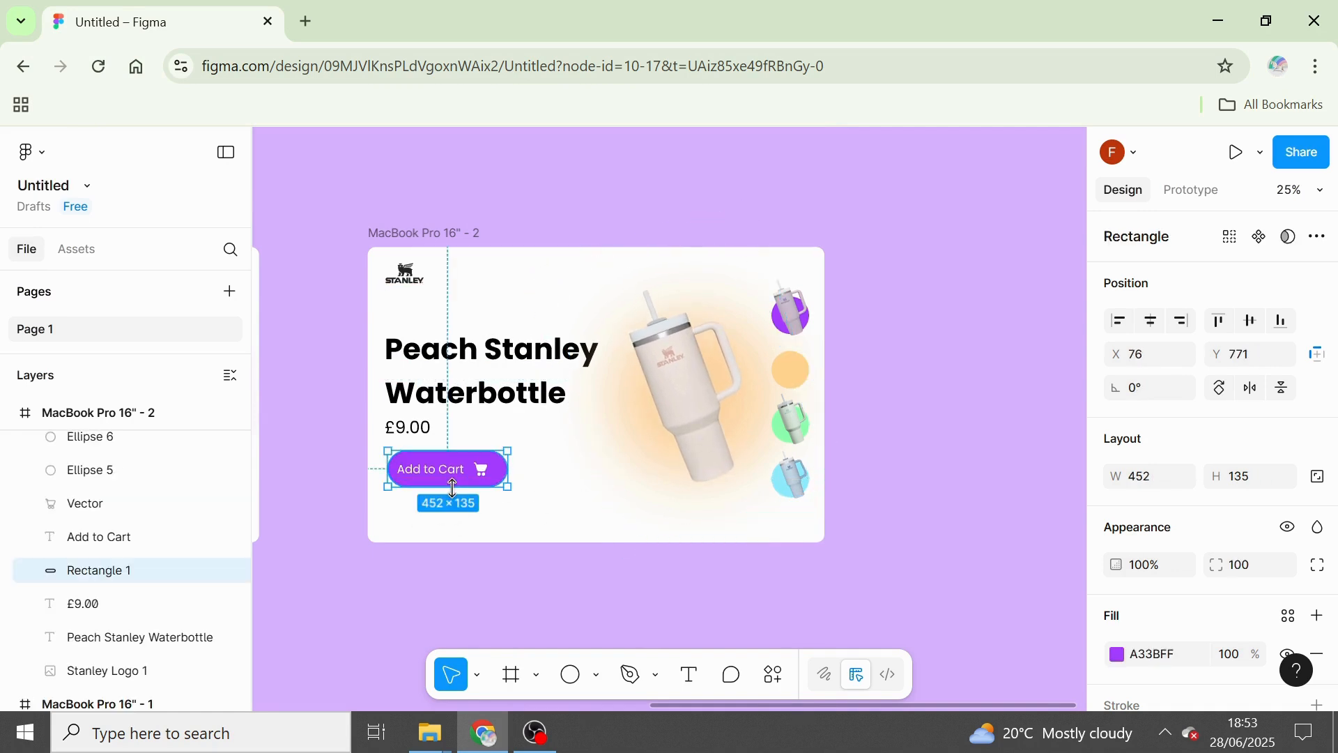
click(1118, 655)
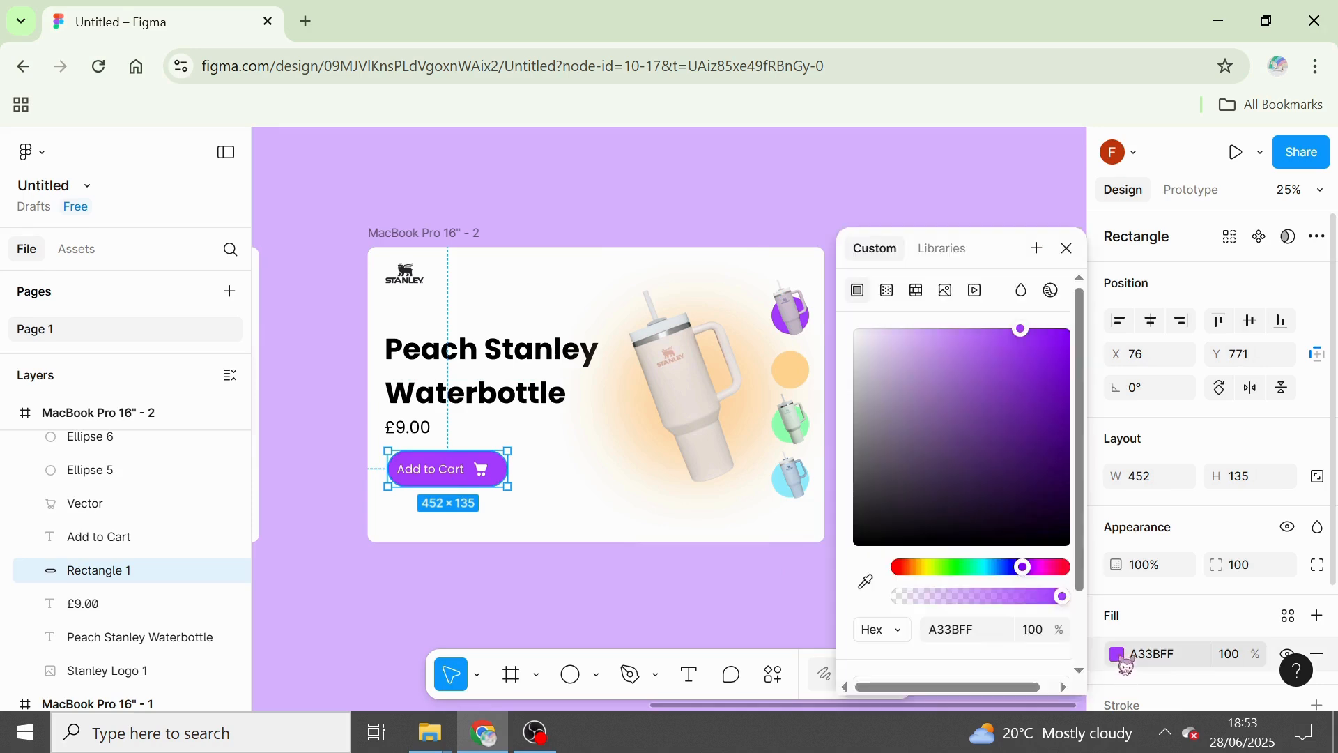
click(956, 326)
drag(956, 326, 928, 341)
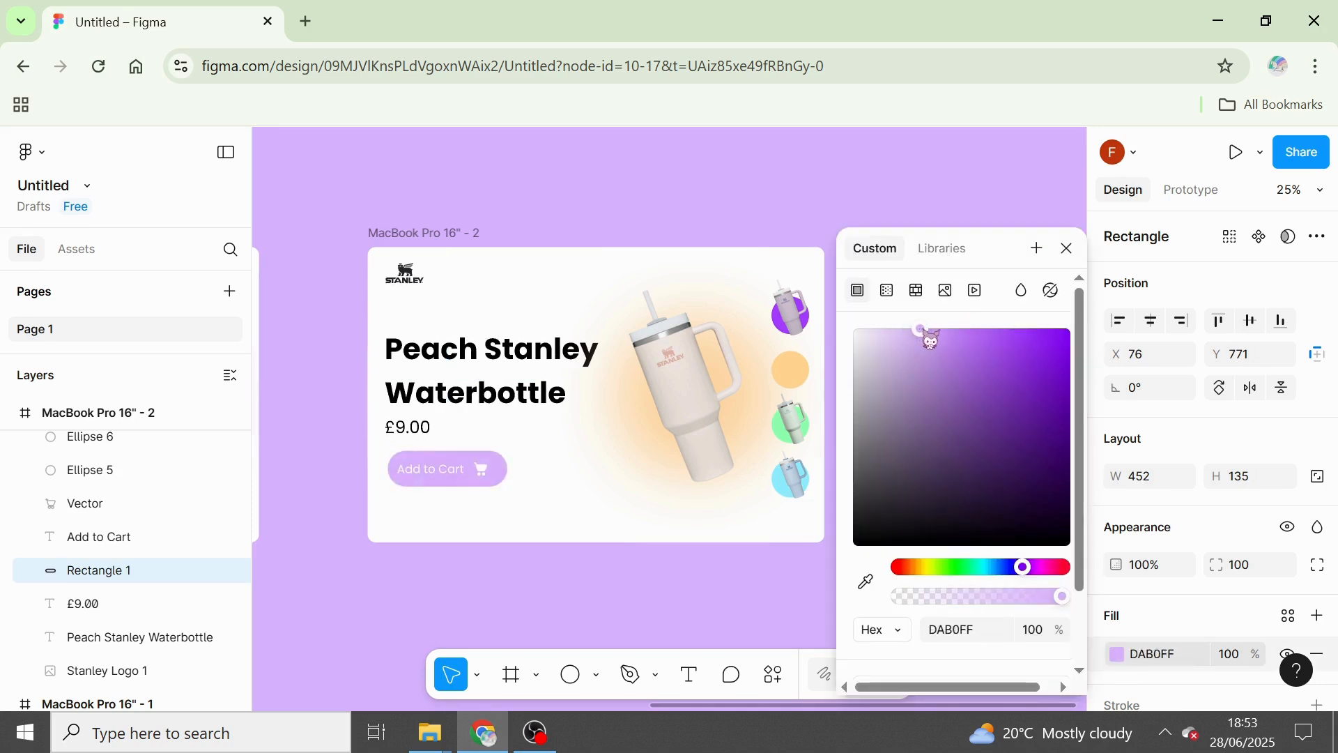
click(929, 567)
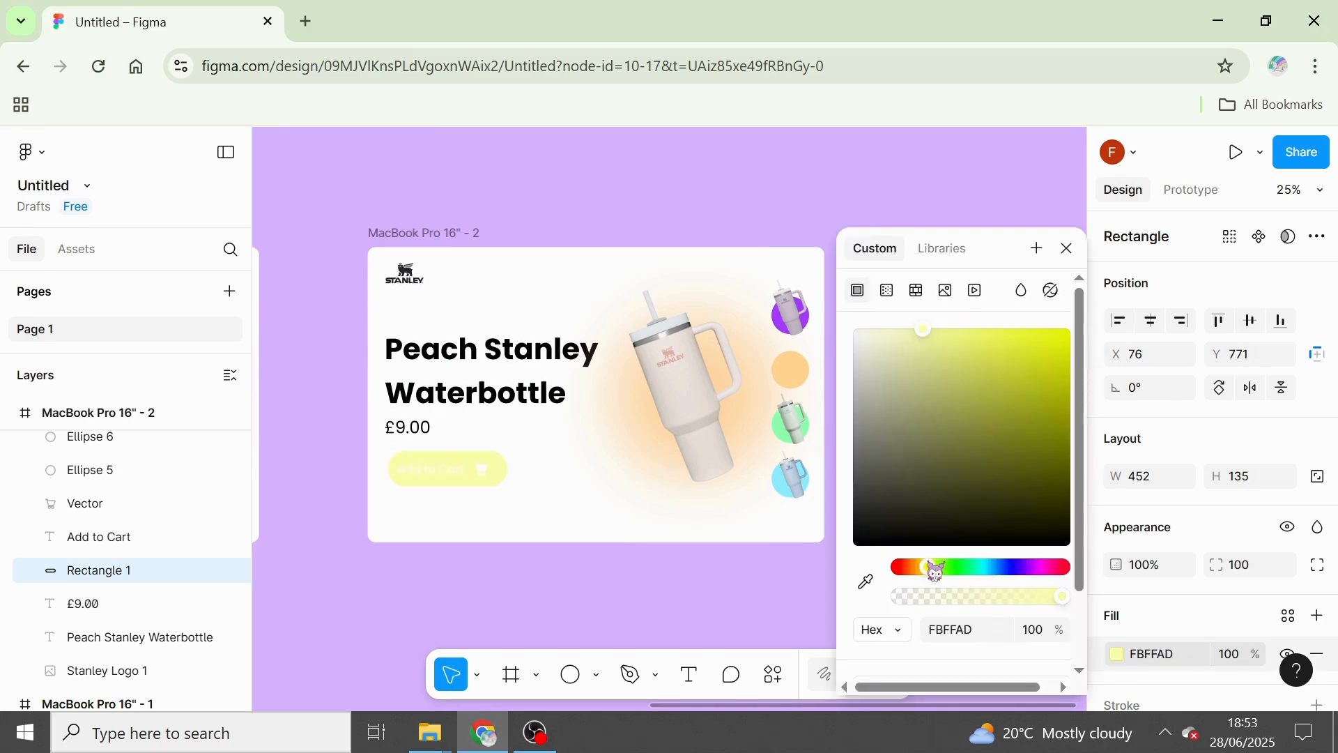
click(865, 581)
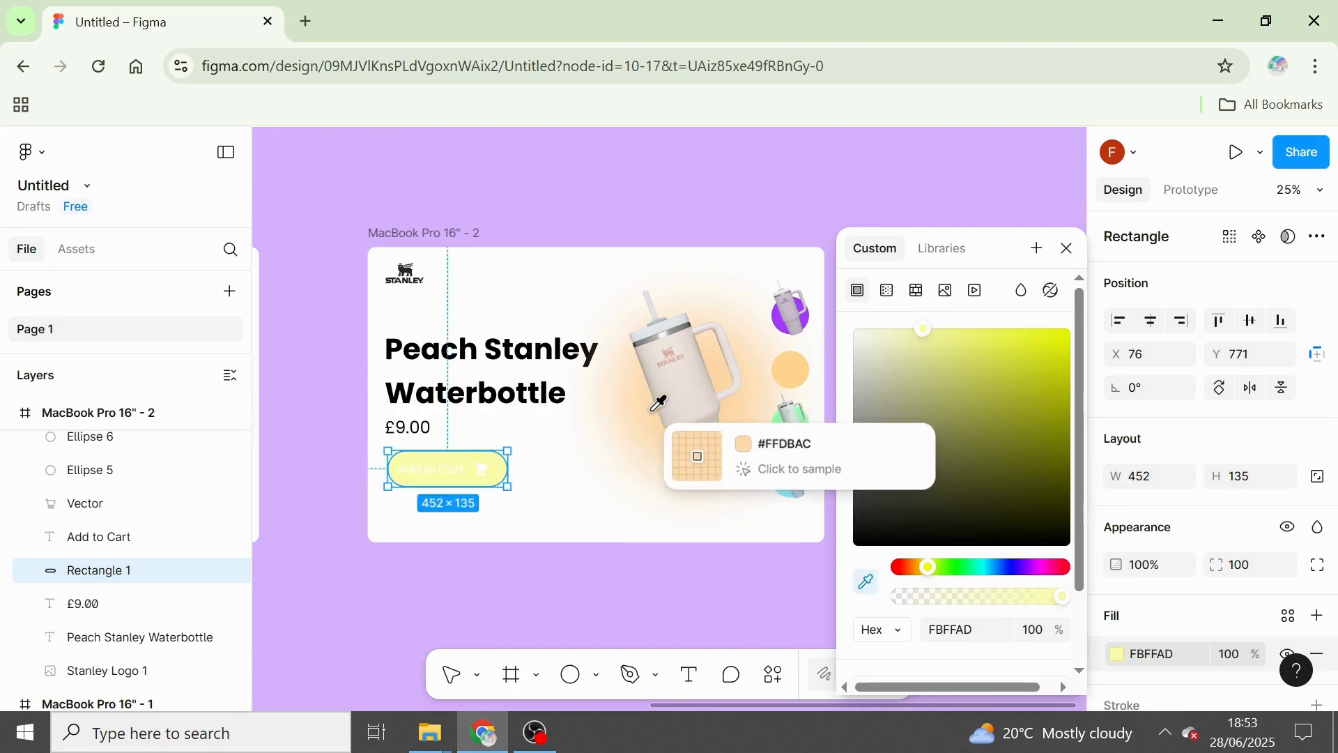
click(697, 454)
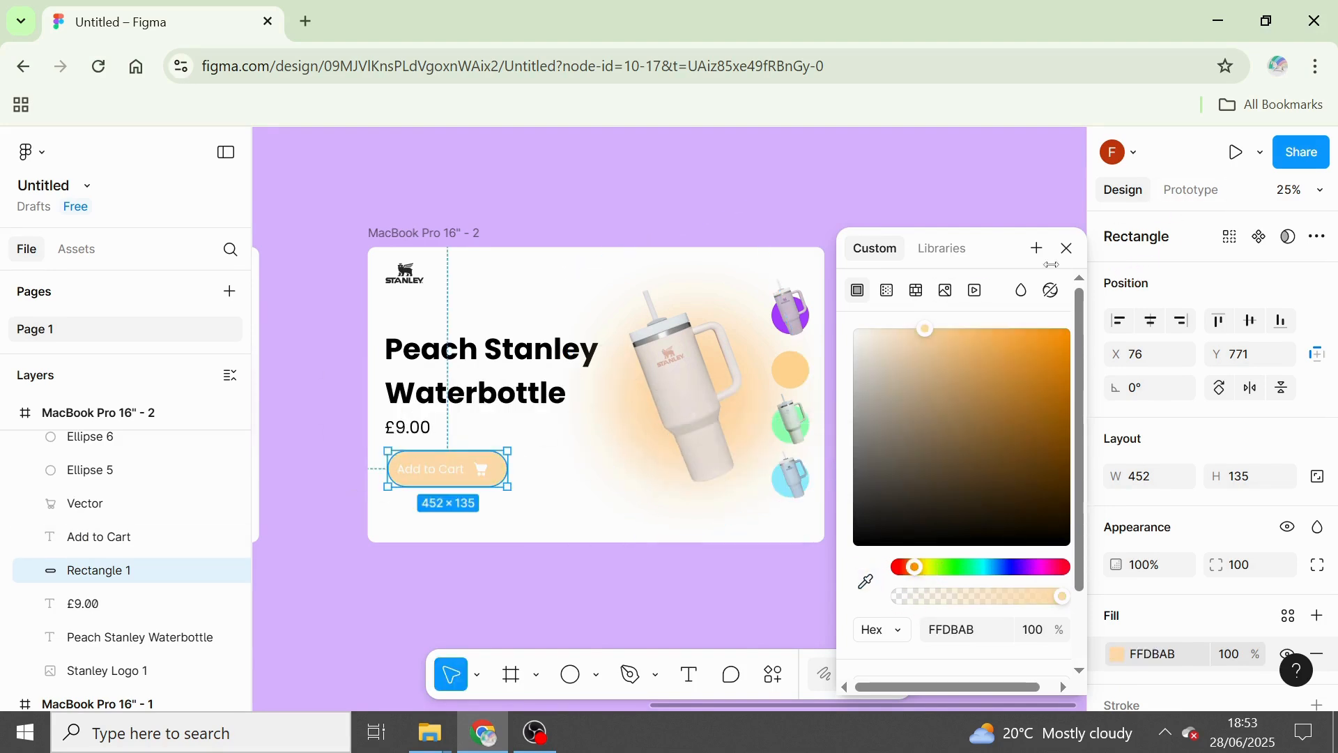
click(1066, 249)
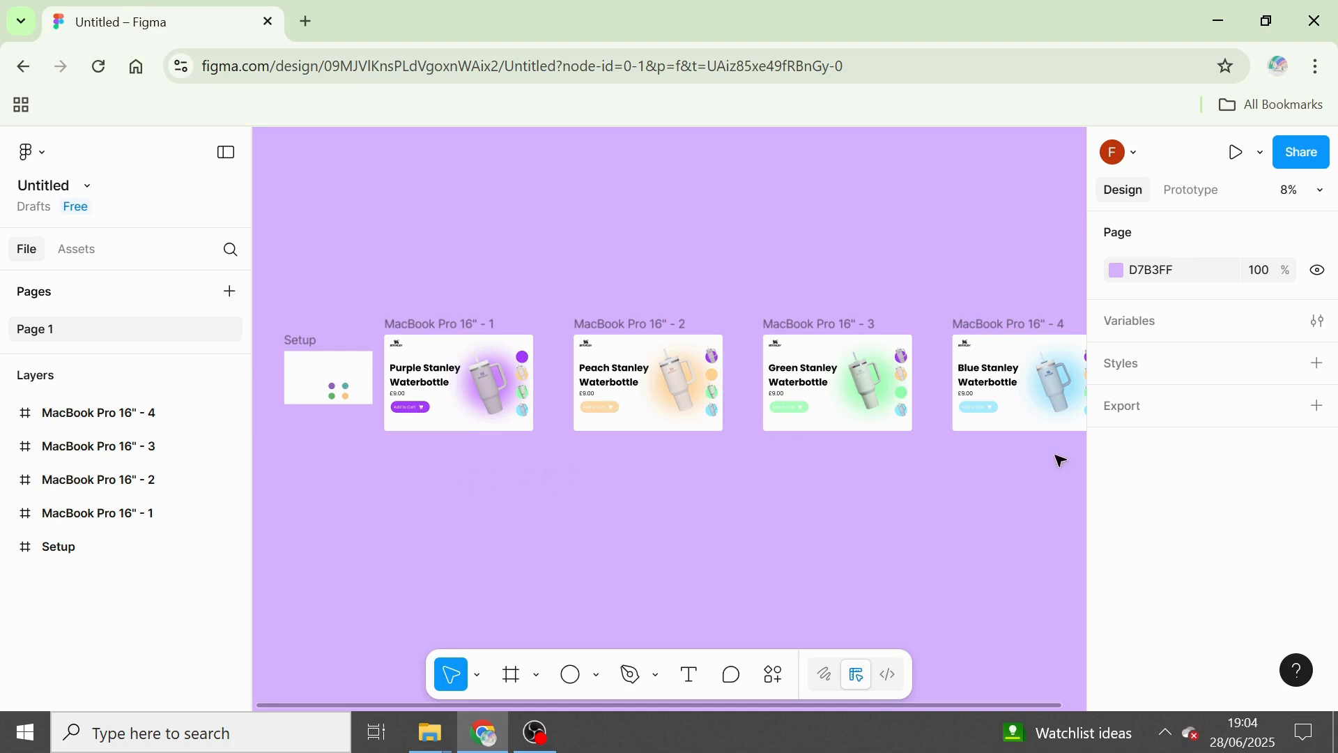
Add a prototype connection from the peach bottle in MacBook Pro 16" - 1 to MacBook Pro 16" - 2 with the Smart animate animation.
click(1198, 193)
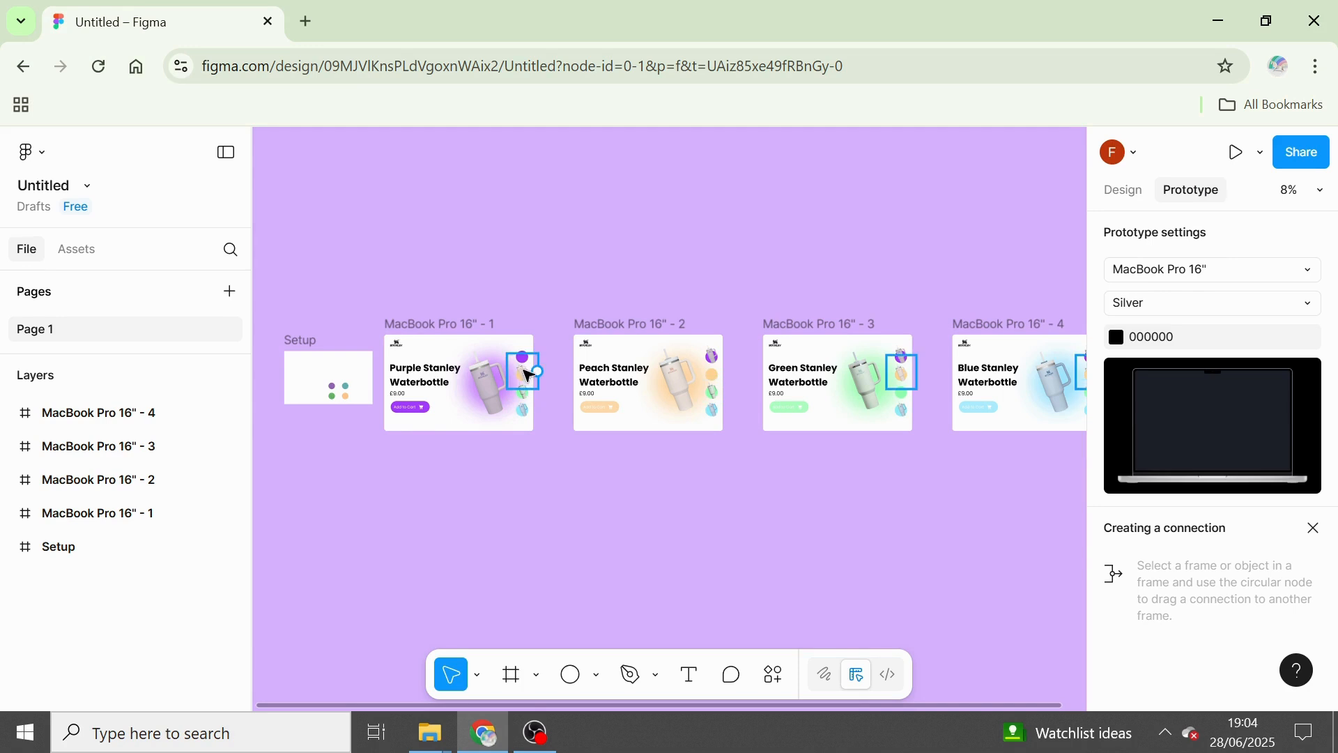
drag(537, 376, 600, 383)
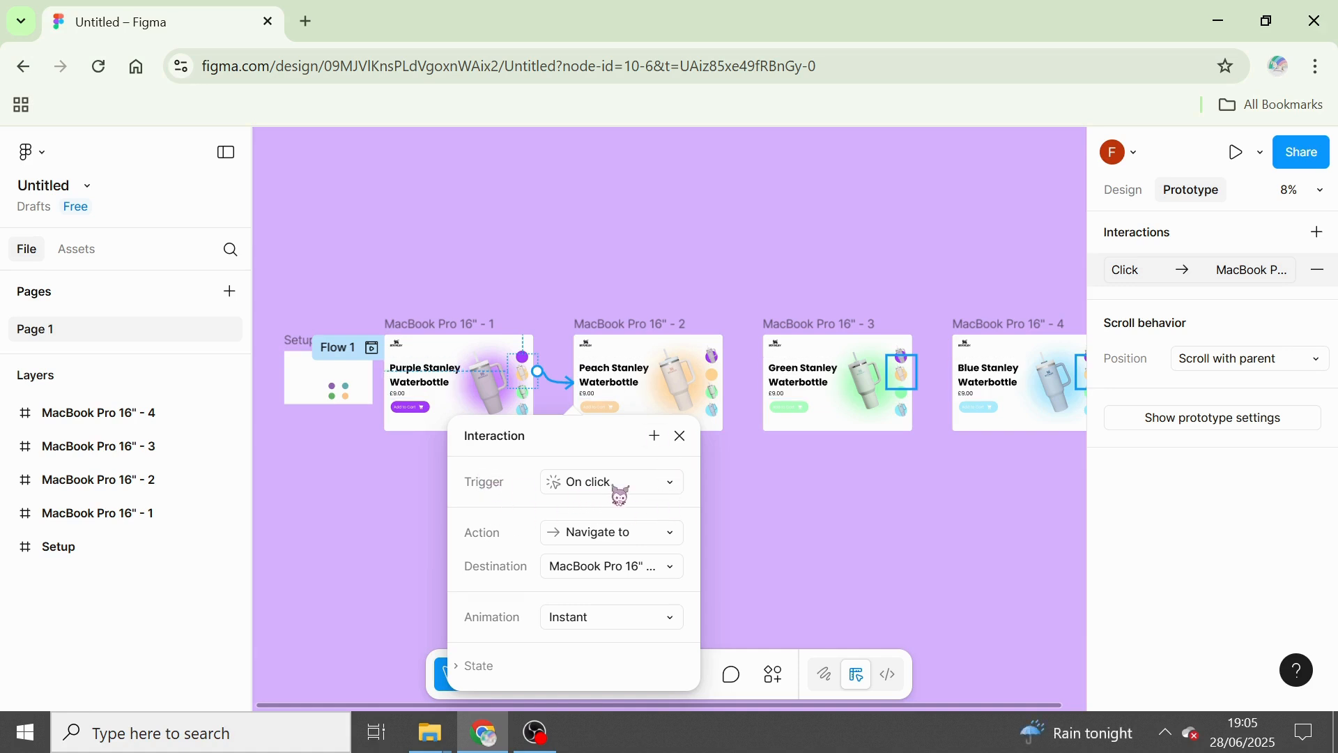
click(628, 632)
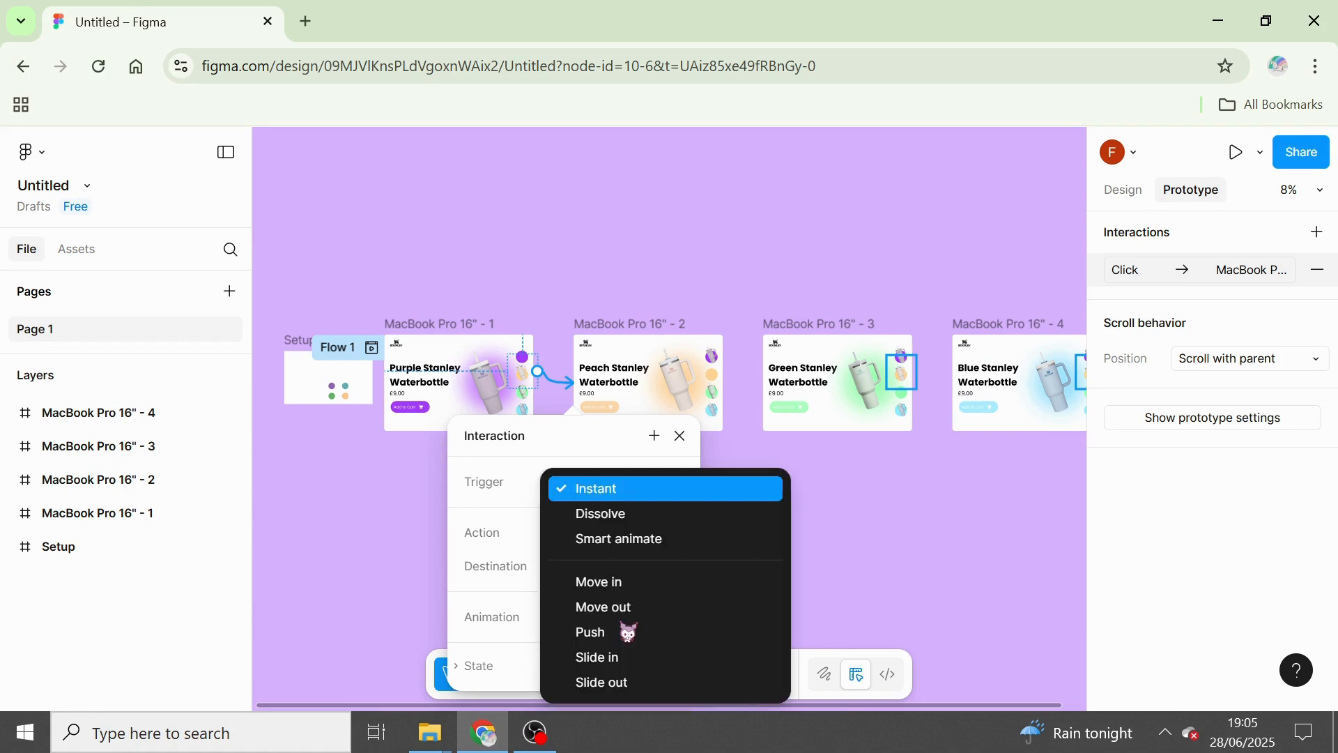
click(681, 546)
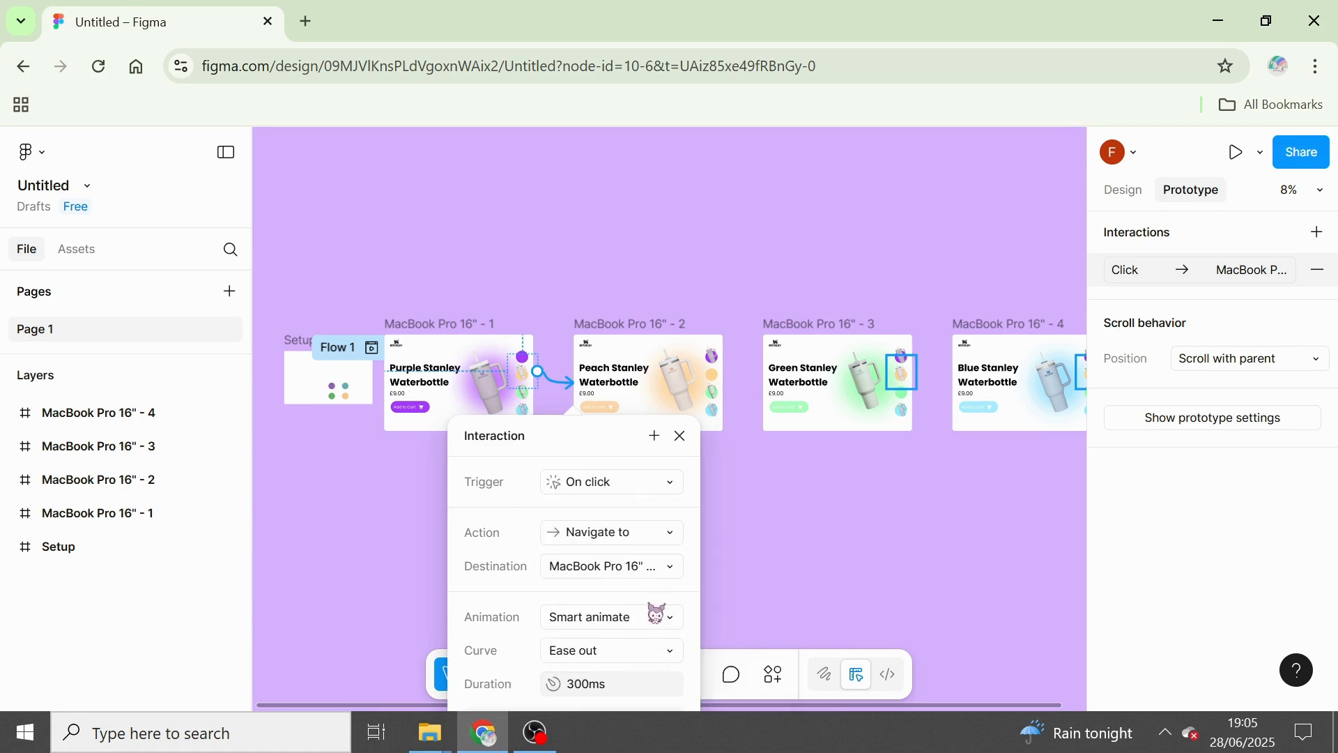
drag(600, 441, 827, 291)
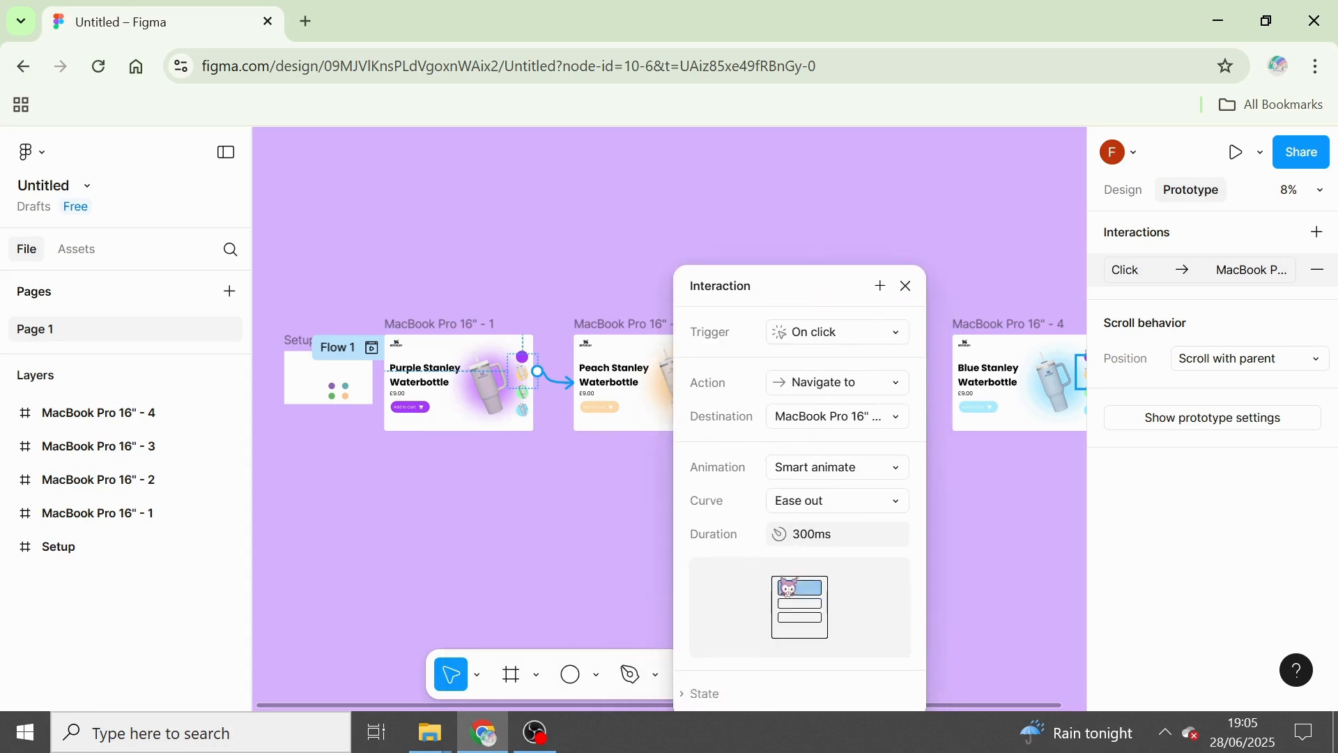
Set the peach bottle's smart-animate interaction in MacBook Pro 16" - 1 to the Ease in curve with a 500 ms duration.
click(869, 507)
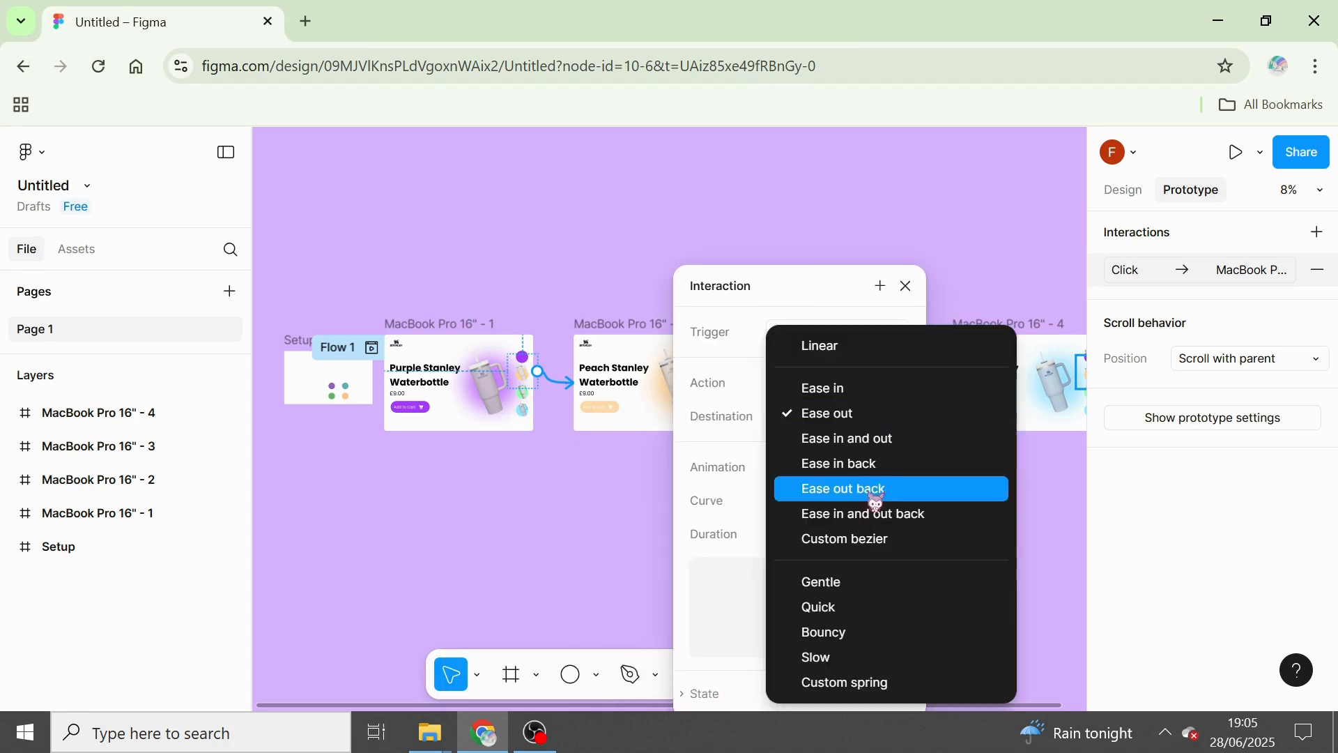
click(875, 436)
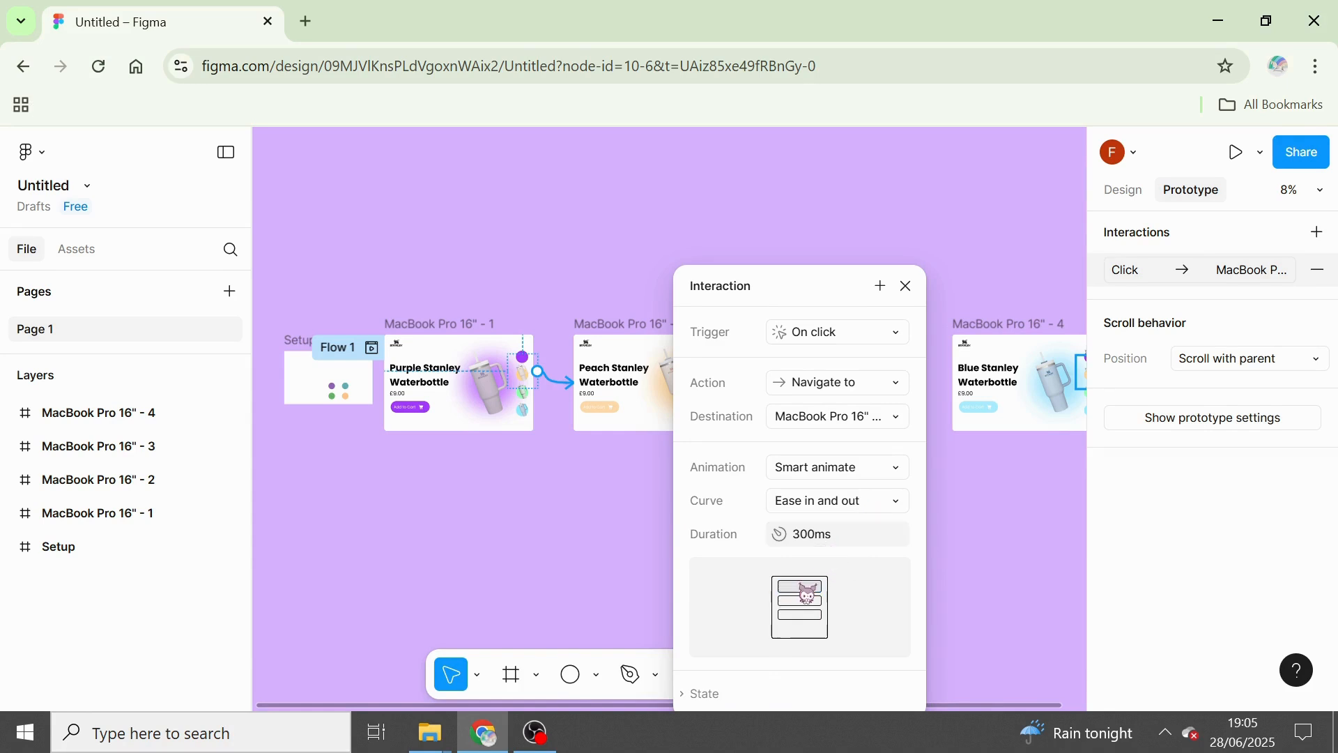
click(868, 500)
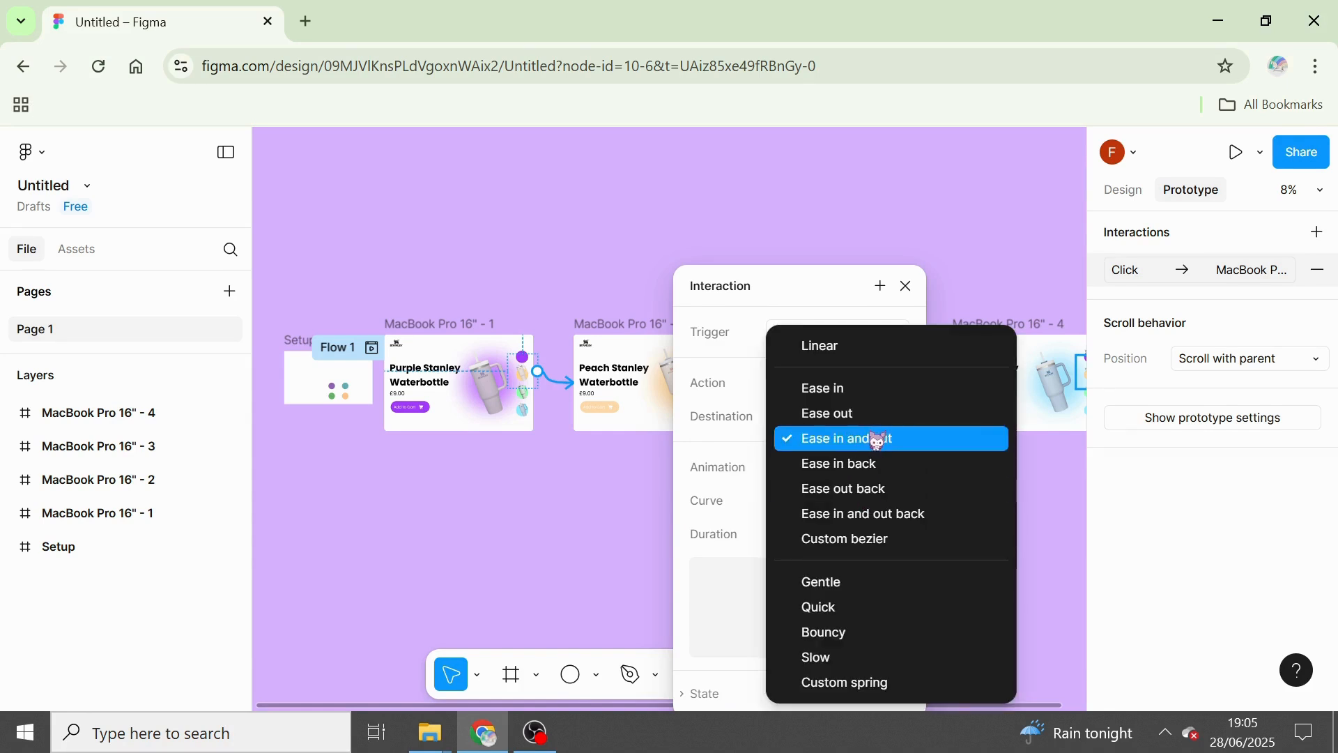
click(878, 388)
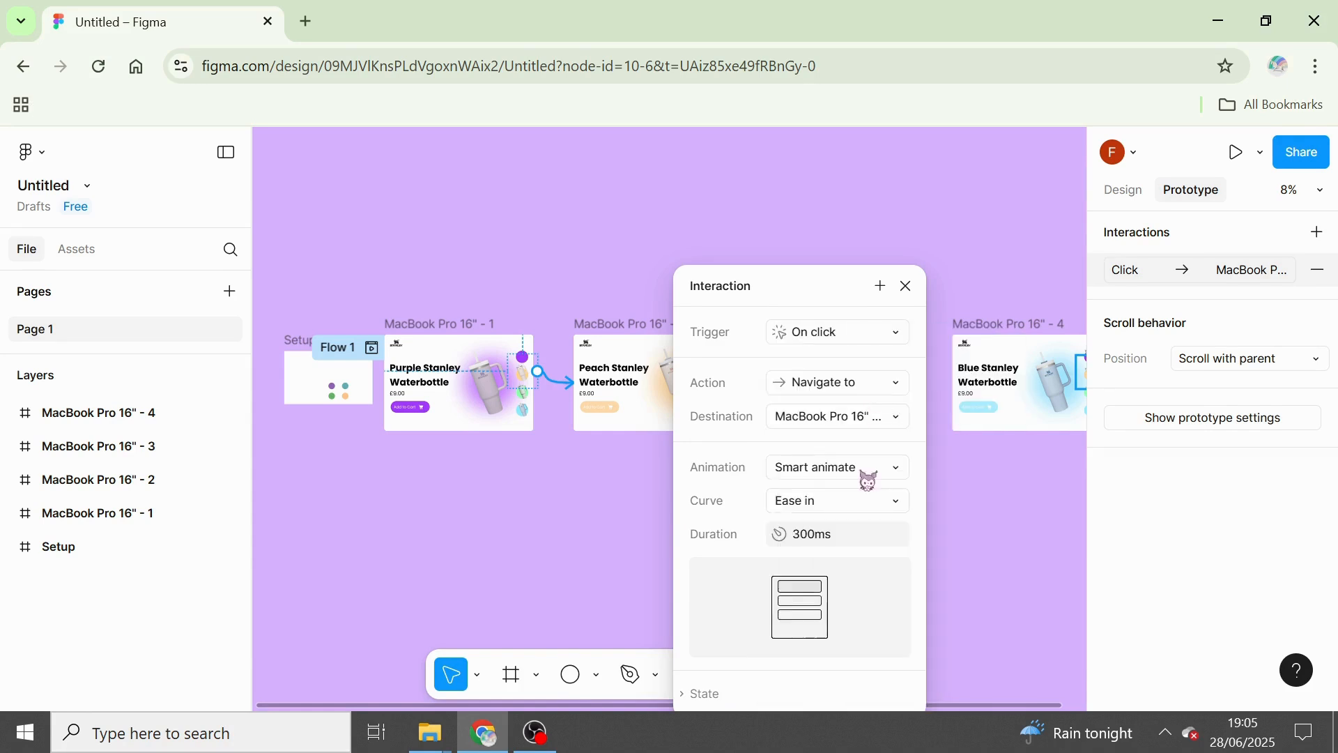
click(852, 538)
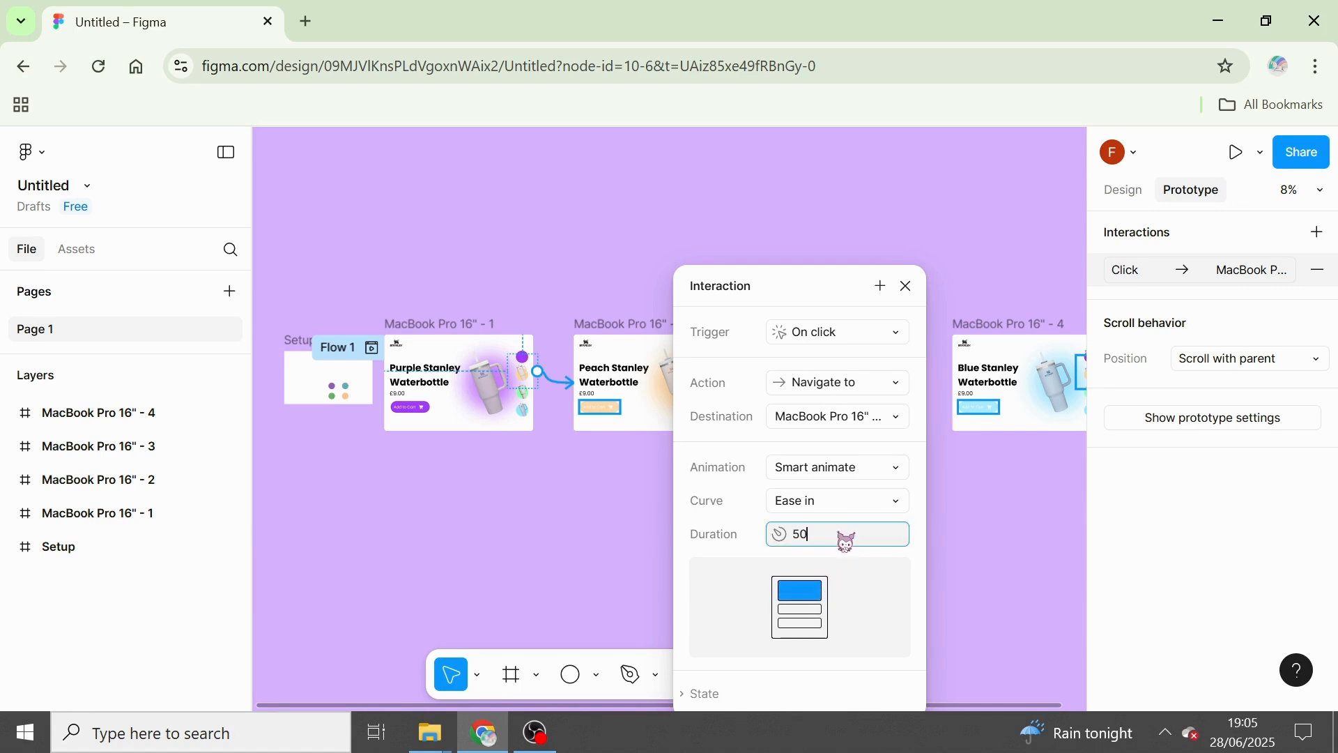
text(s)
key(Return)
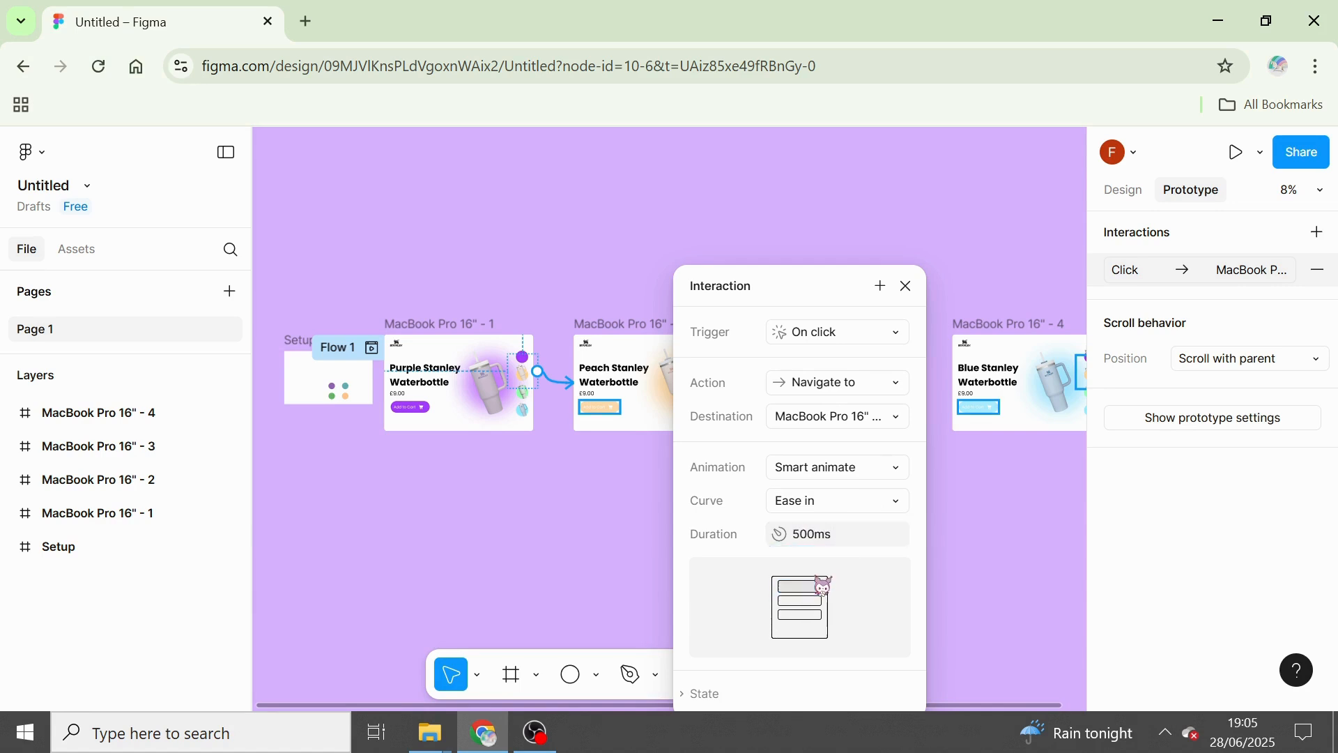
click(907, 286)
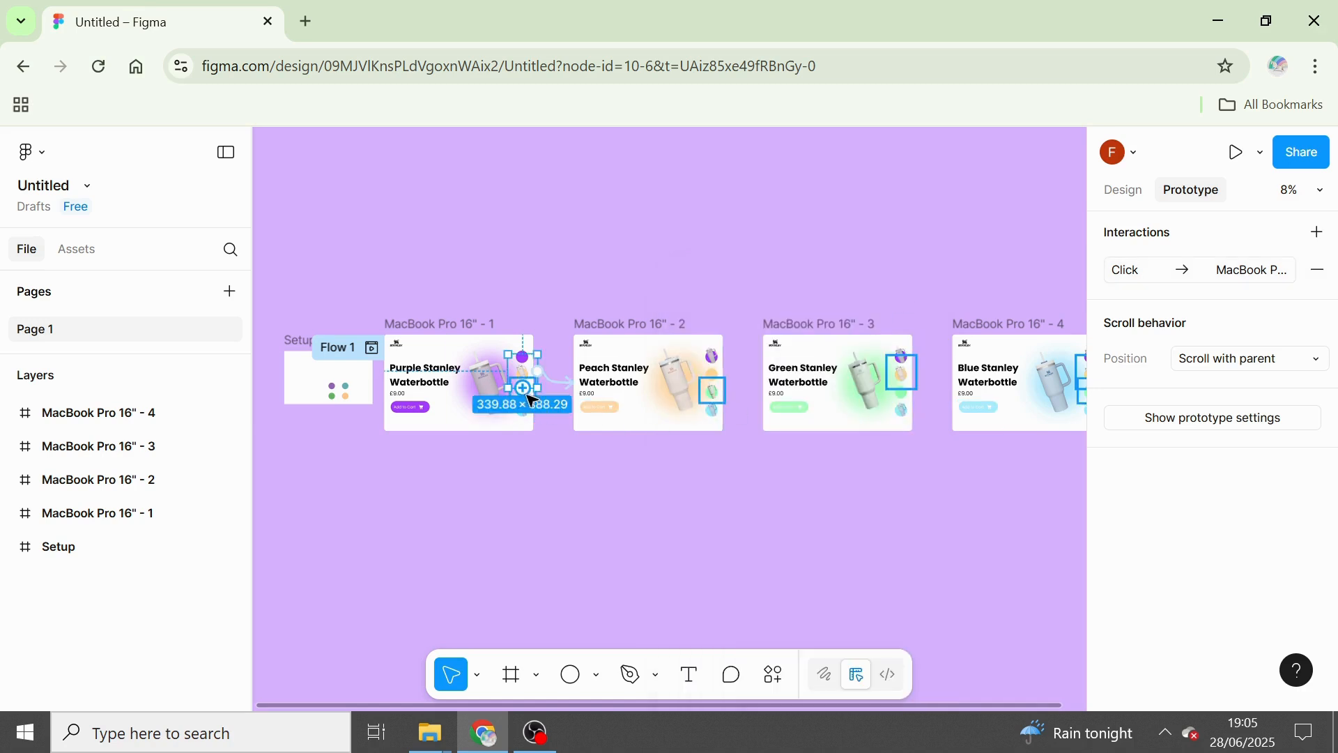
click(535, 484)
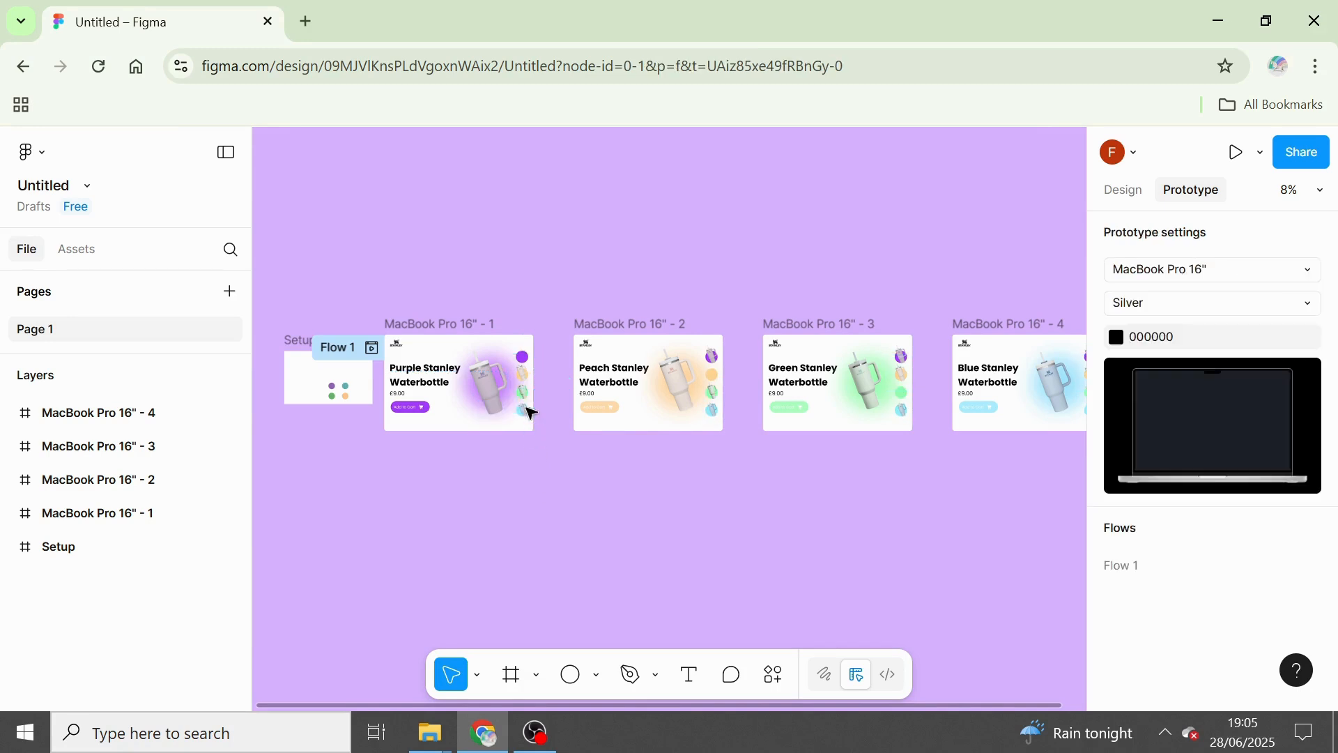
In MacBook Pro 16" - 1, connect the green bottle to MacBook Pro 16" - 3 and the blue bottle to MacBook Pro 16" - 4.
click(527, 392)
drag(535, 391, 822, 383)
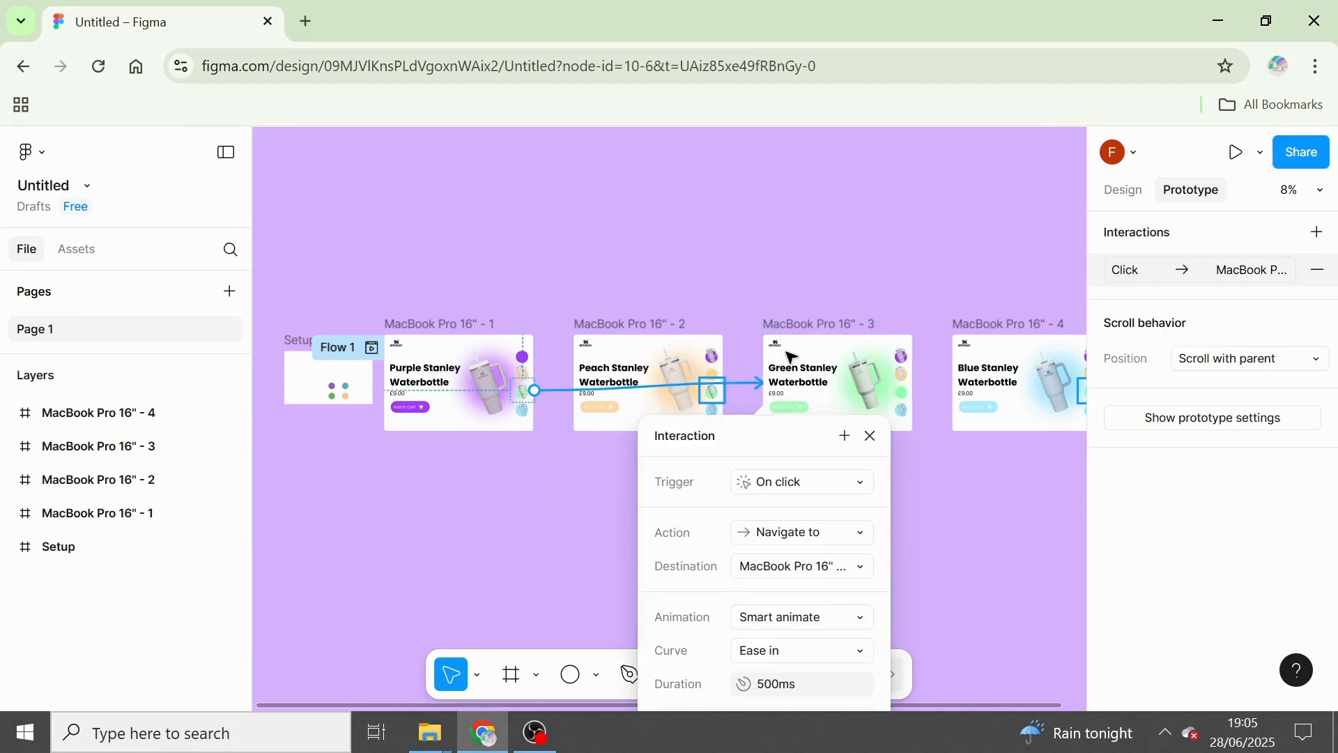
click(870, 436)
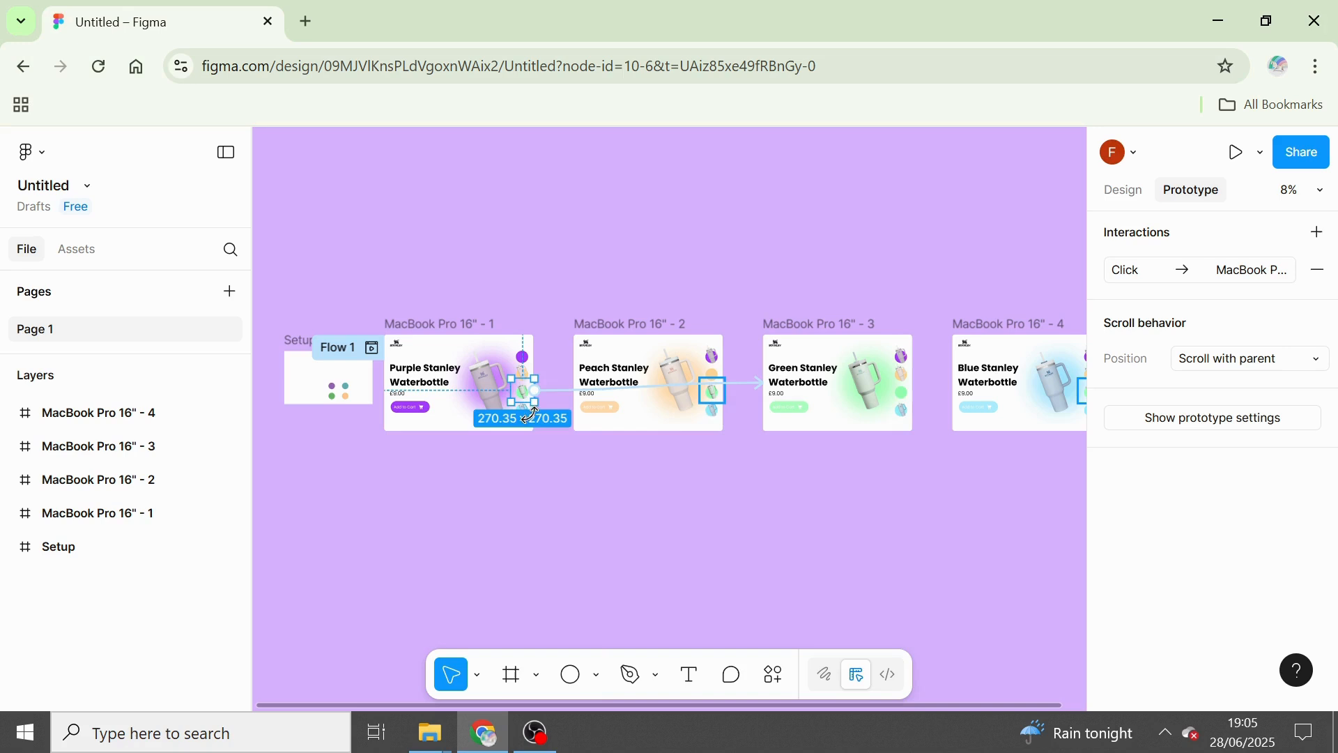
click(538, 467)
click(531, 418)
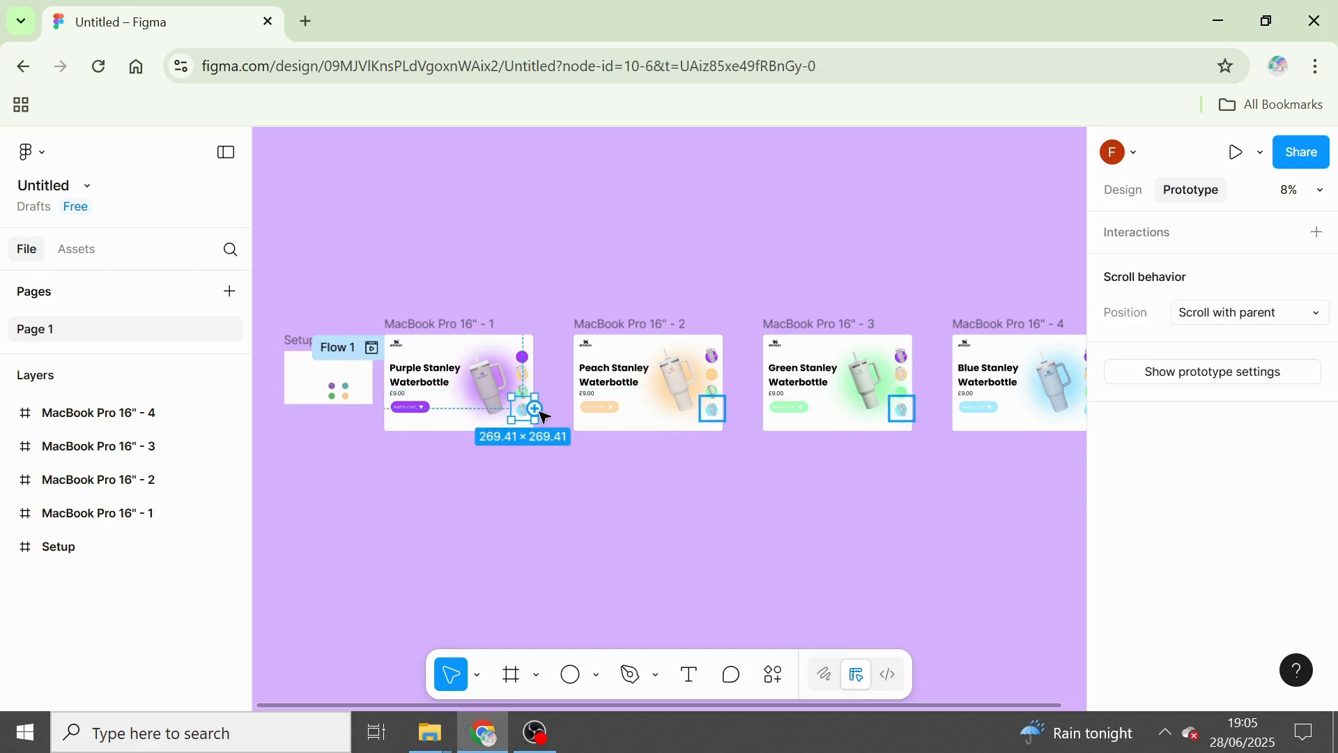
right_click(538, 407)
click(533, 411)
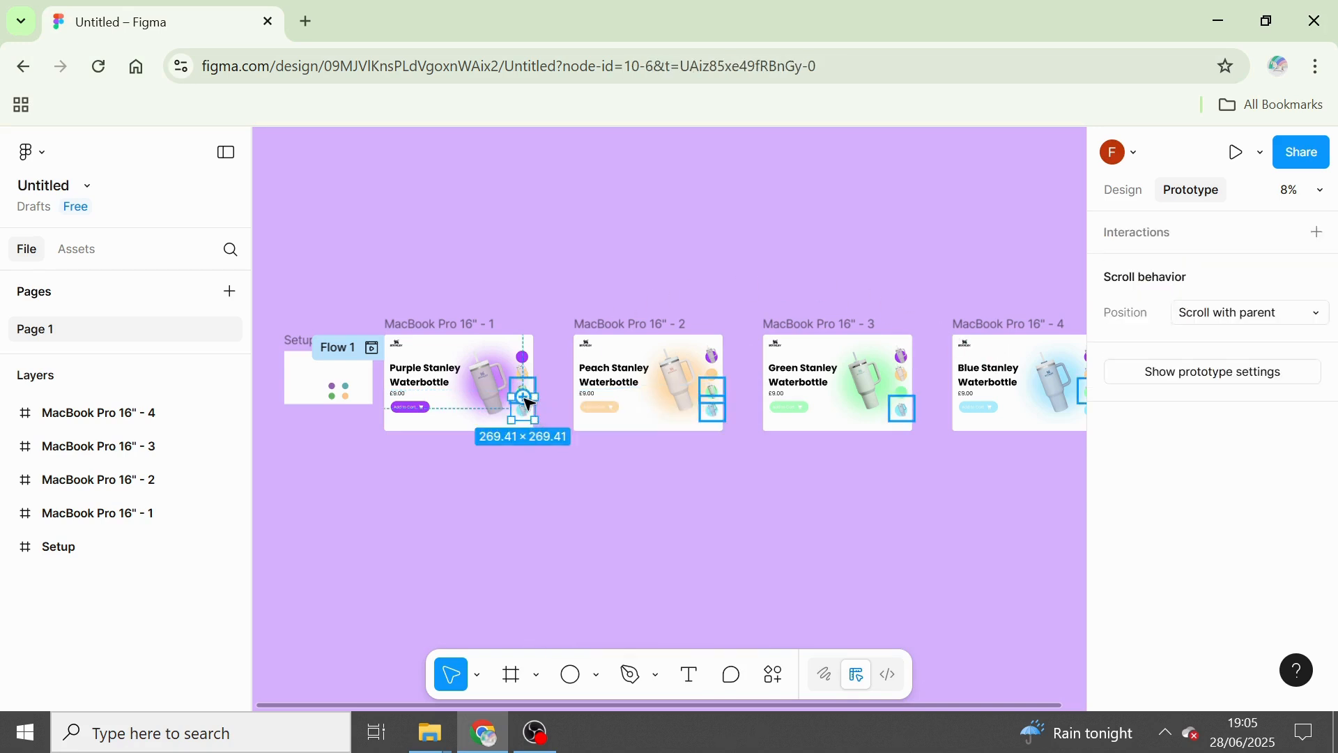
drag(536, 410, 968, 362)
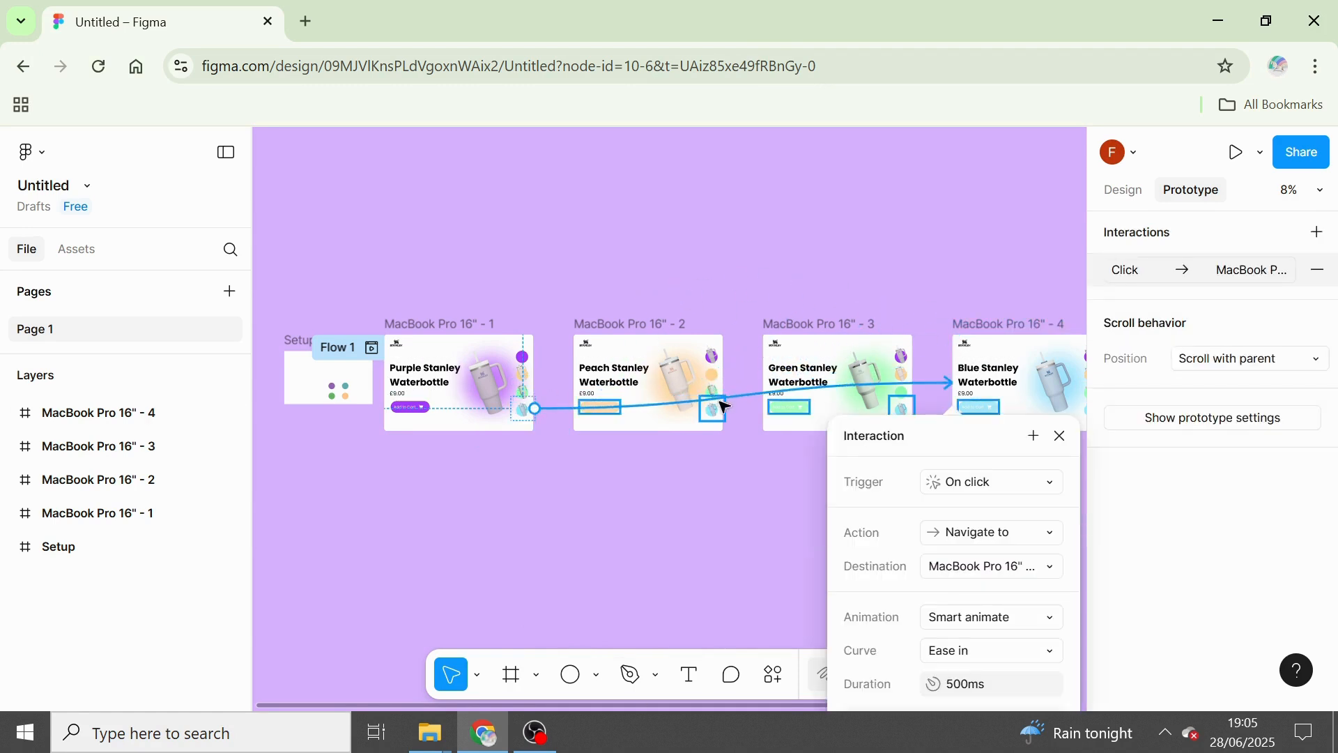
Add a prototype connection from the purple bottle in MacBook Pro 16" - 2 to MacBook Pro 16" - 1.
click(713, 358)
right_click(708, 361)
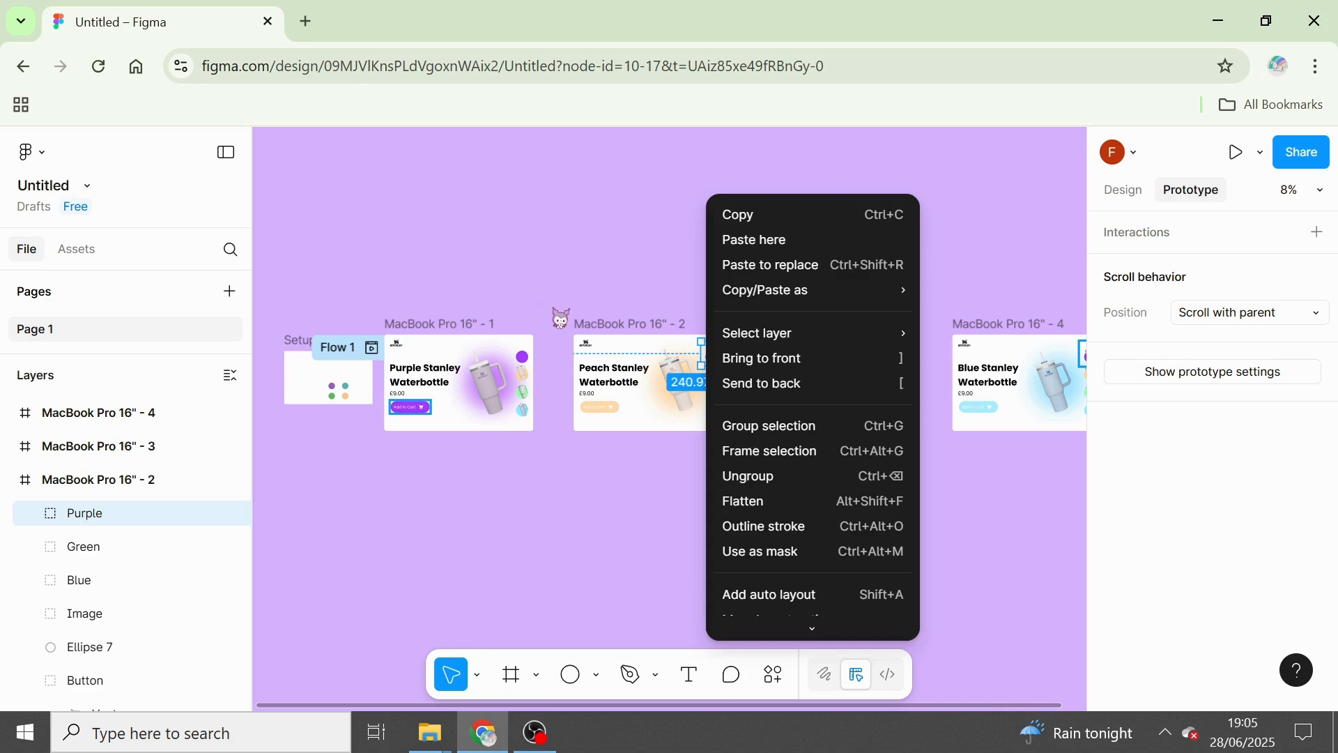
click(657, 319)
right_click(711, 361)
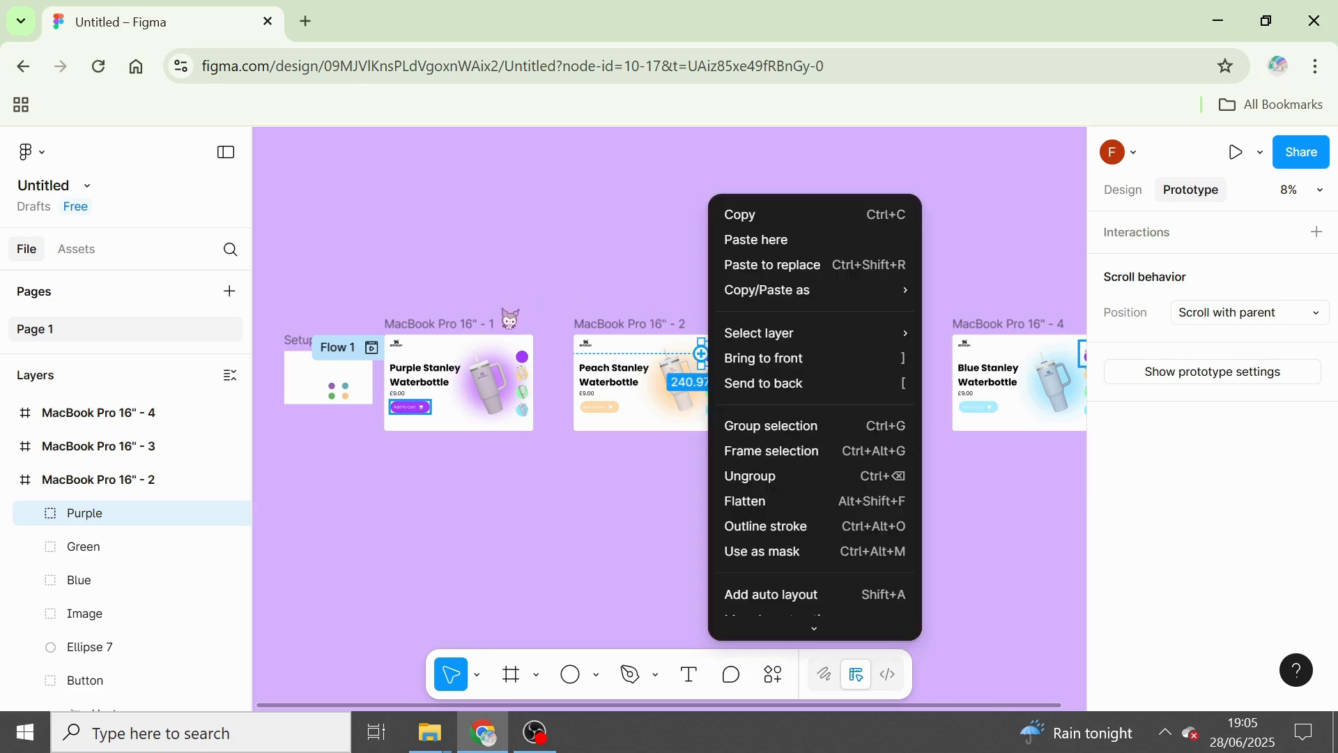
click(707, 356)
drag(704, 354, 526, 368)
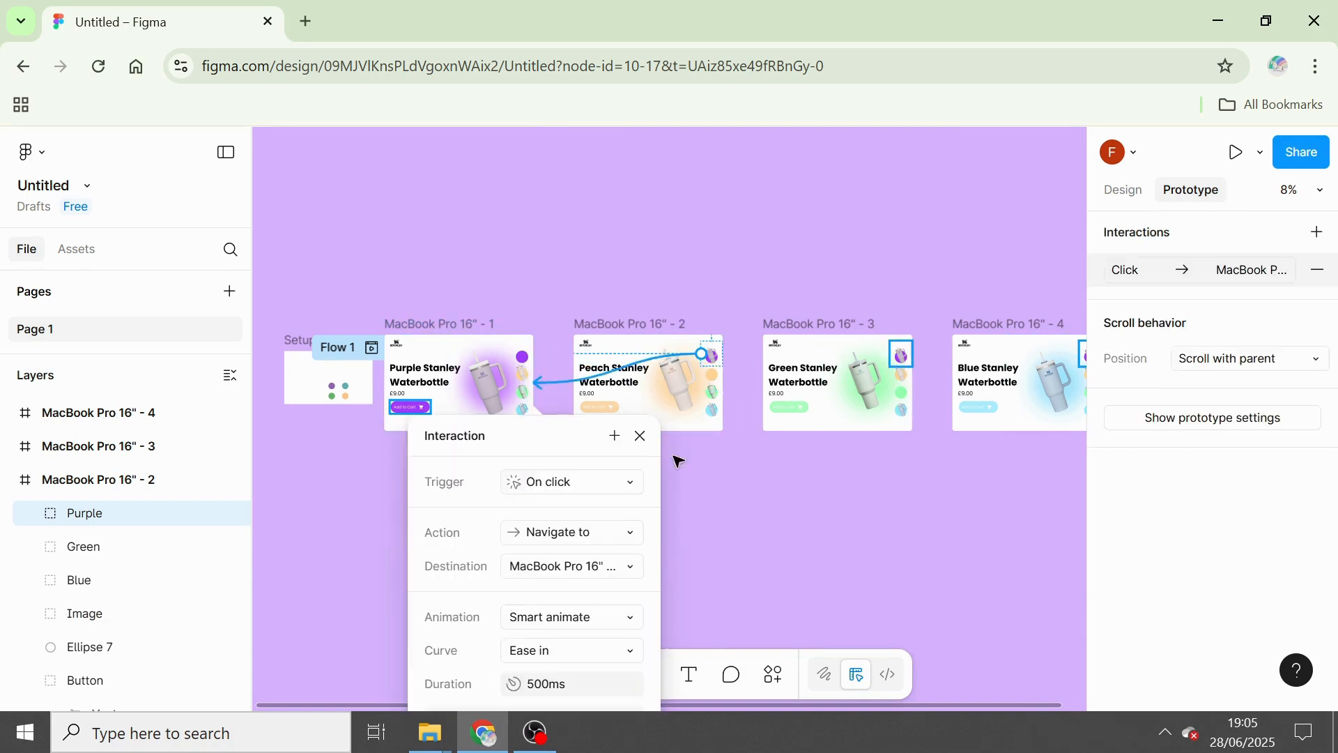
click(637, 436)
In MacBook Pro 16" - 2, connect the green bottle to MacBook Pro 16" - 3 and the blue bottle to MacBook Pro 16" - 4.
click(723, 396)
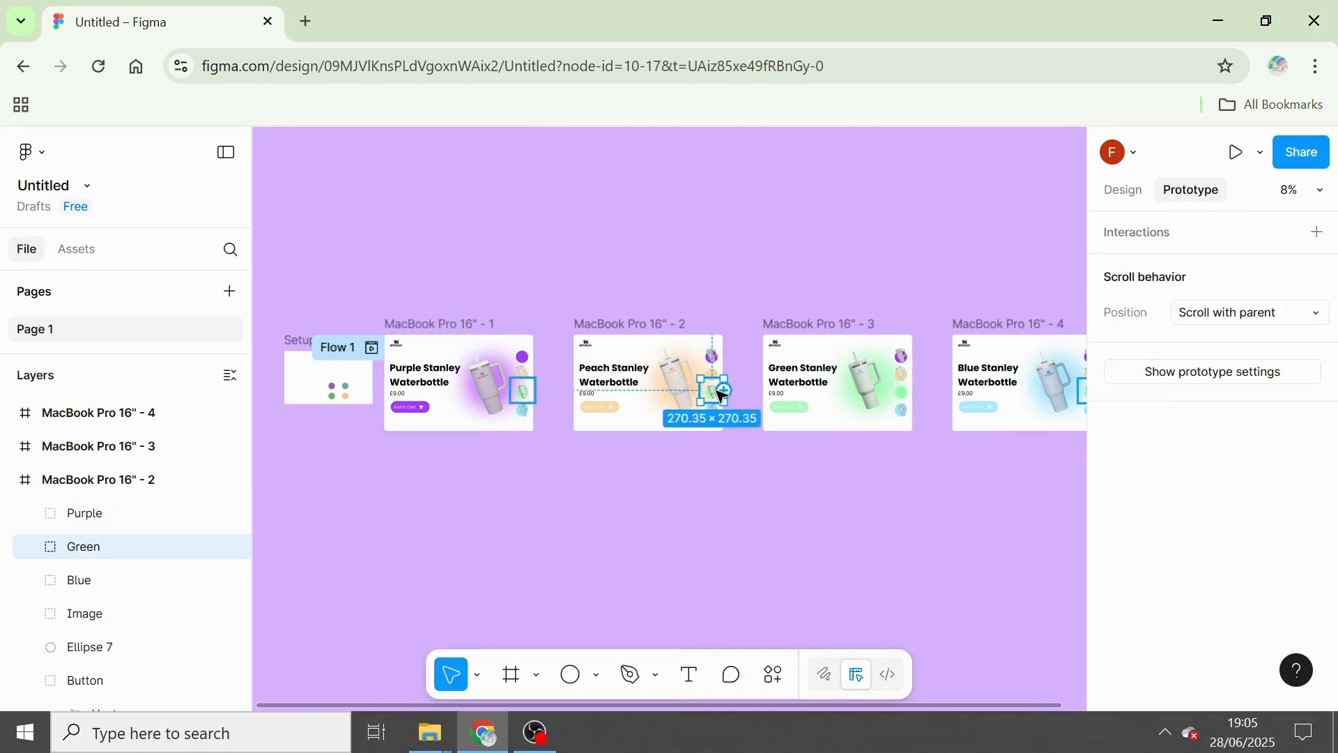
drag(728, 396, 782, 400)
click(873, 442)
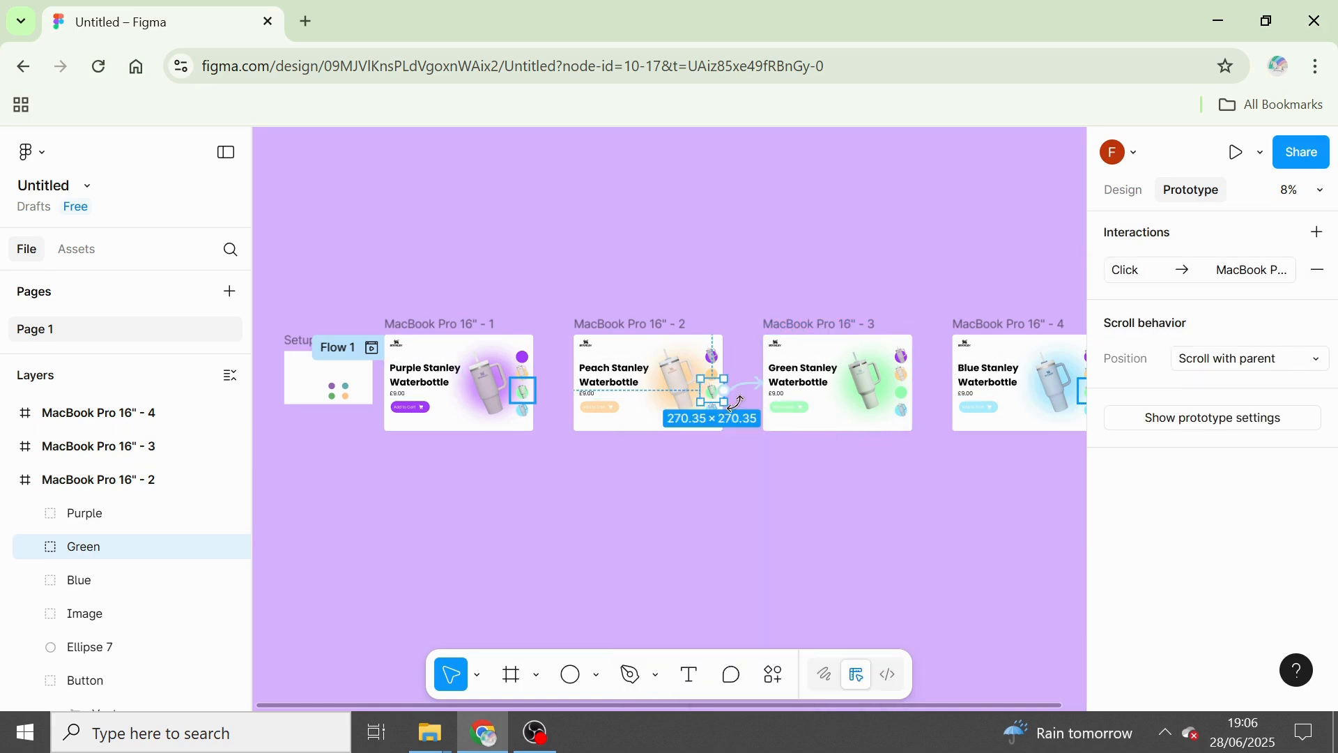
click(727, 456)
click(714, 420)
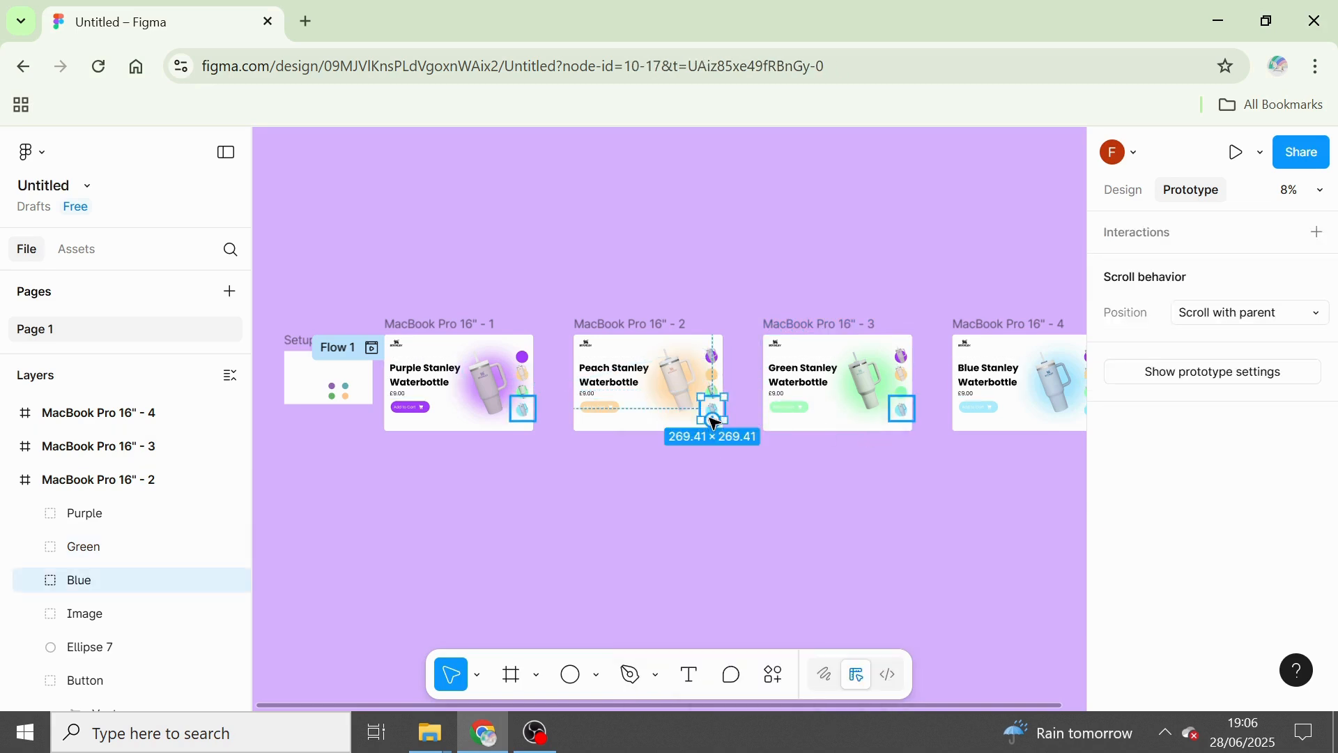
drag(724, 410, 997, 361)
click(719, 526)
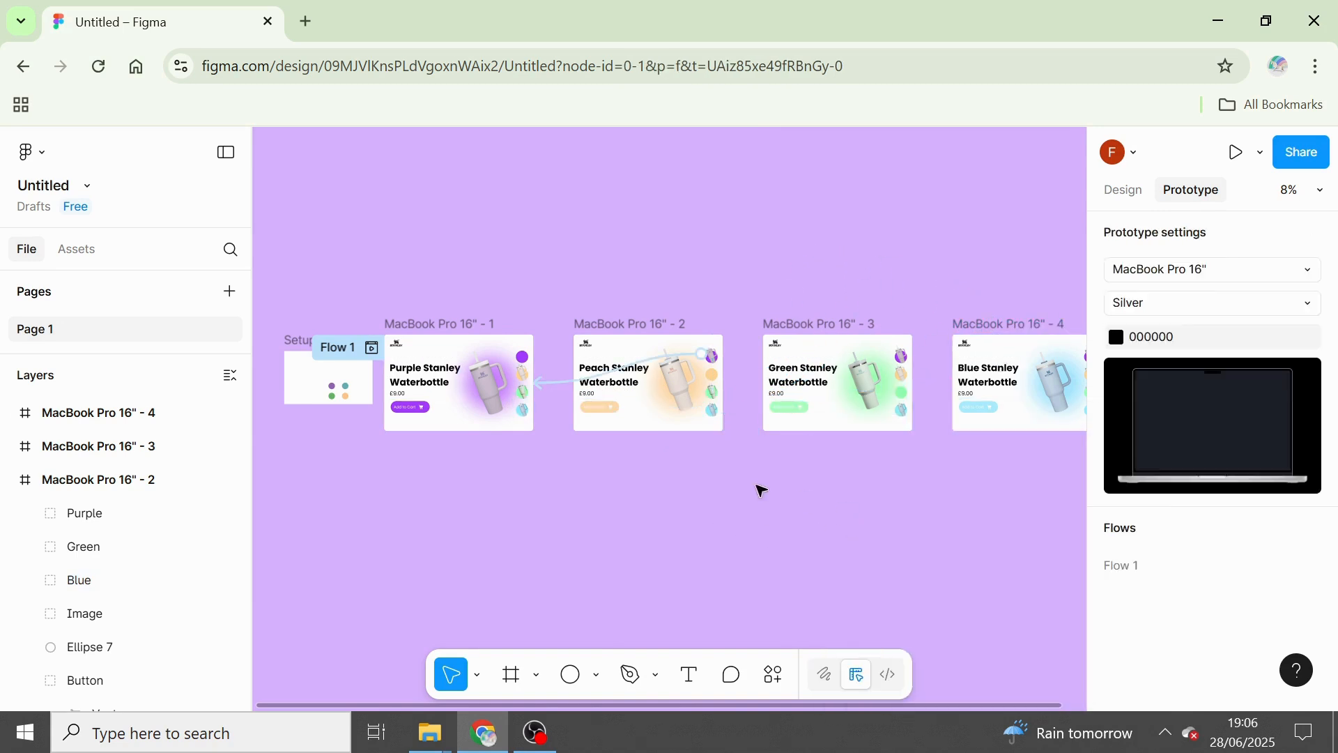
Add a prototype connection from the purple bottle in MacBook Pro 16" - 3 to MacBook Pro 16" - 1.
drag(767, 486, 1021, 473)
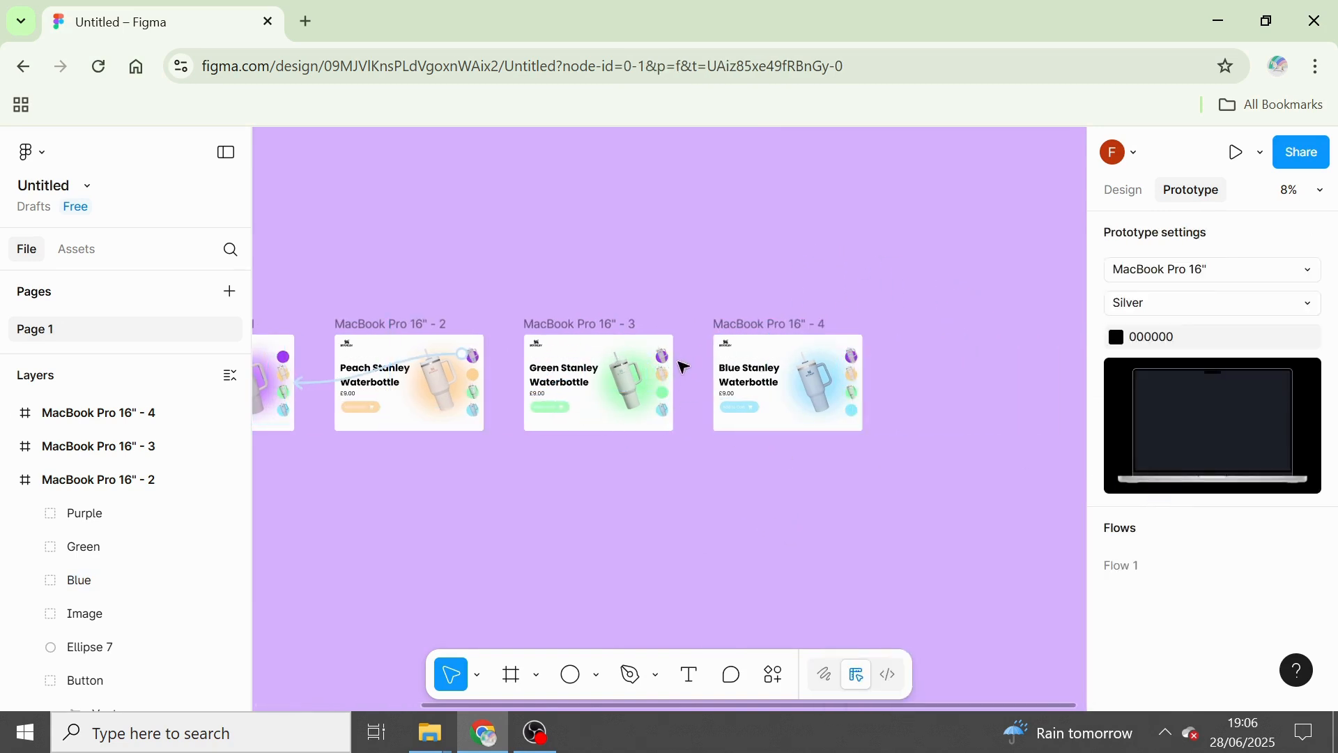
click(673, 358)
drag(680, 359, 303, 382)
click(727, 511)
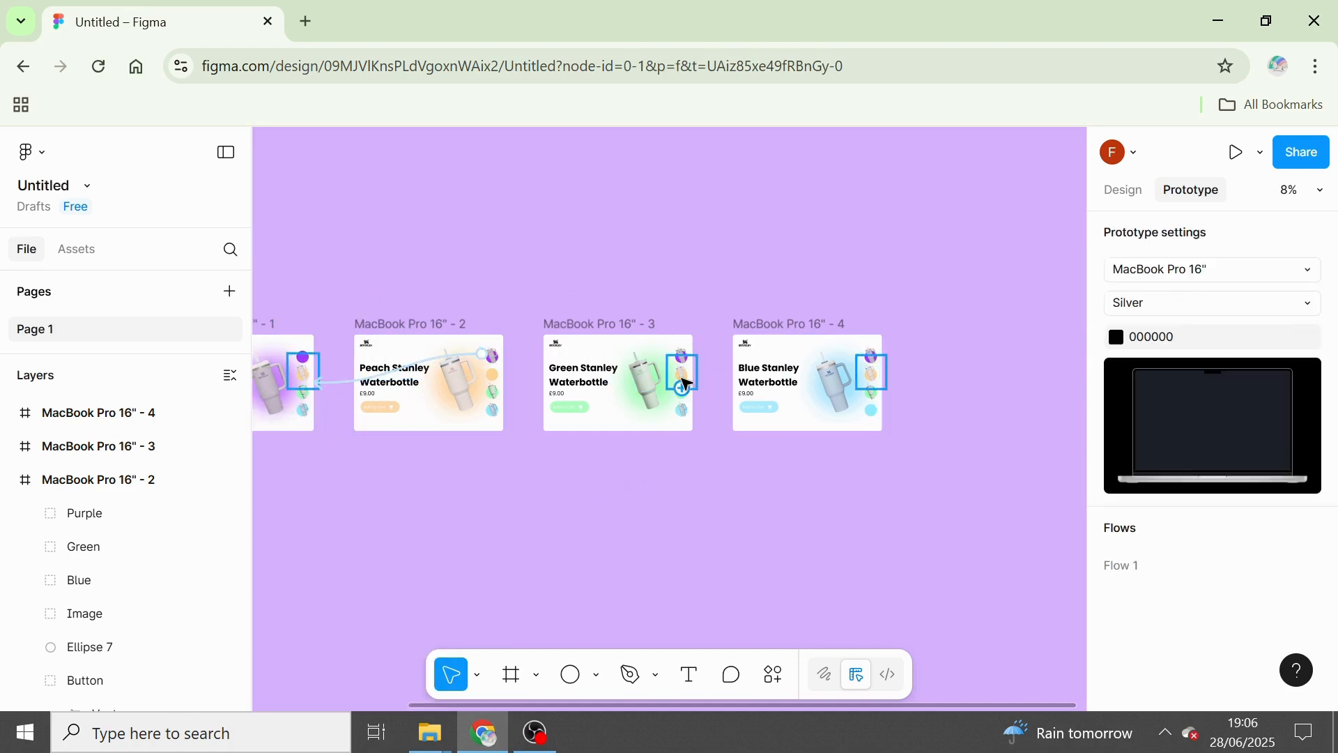
In MacBook Pro 16" - 3, connect the peach bottle to MacBook Pro 16" - 2 and the blue bottle to MacBook Pro 16" - 4.
click(684, 377)
right_click(675, 376)
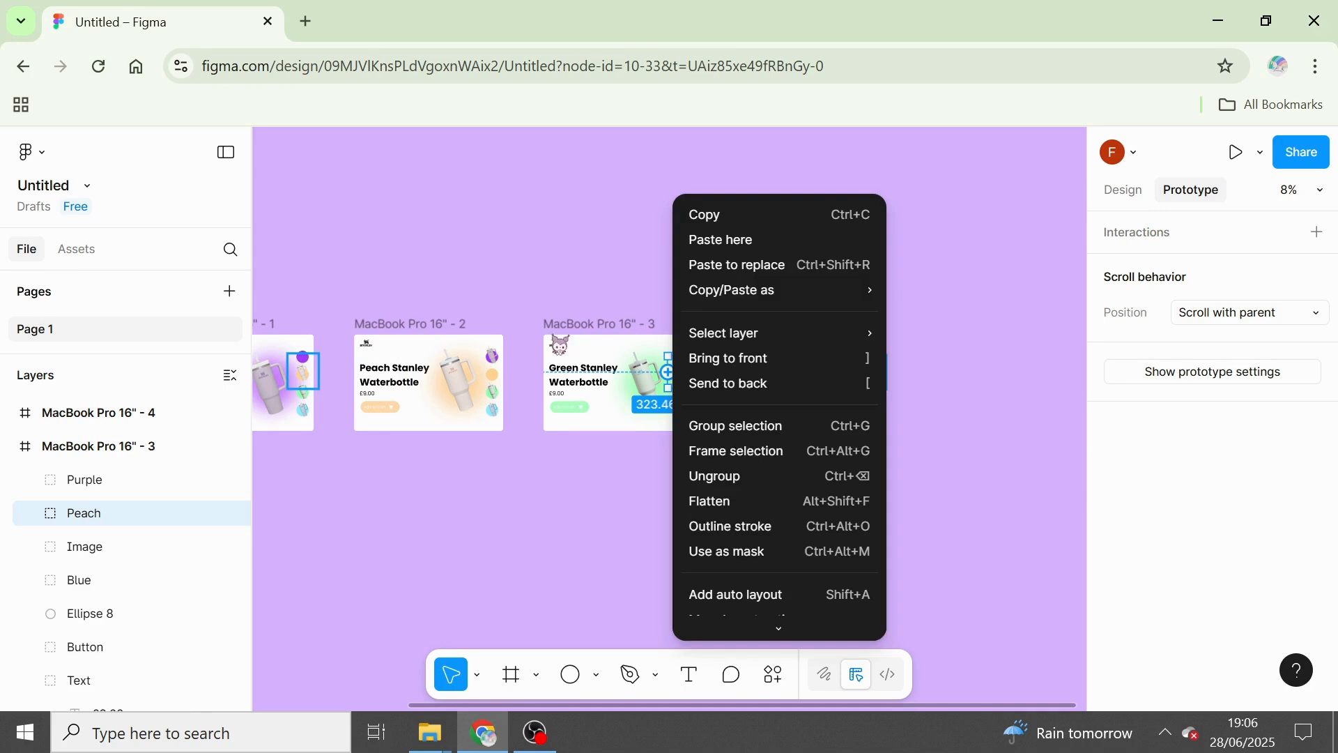
key(Escape)
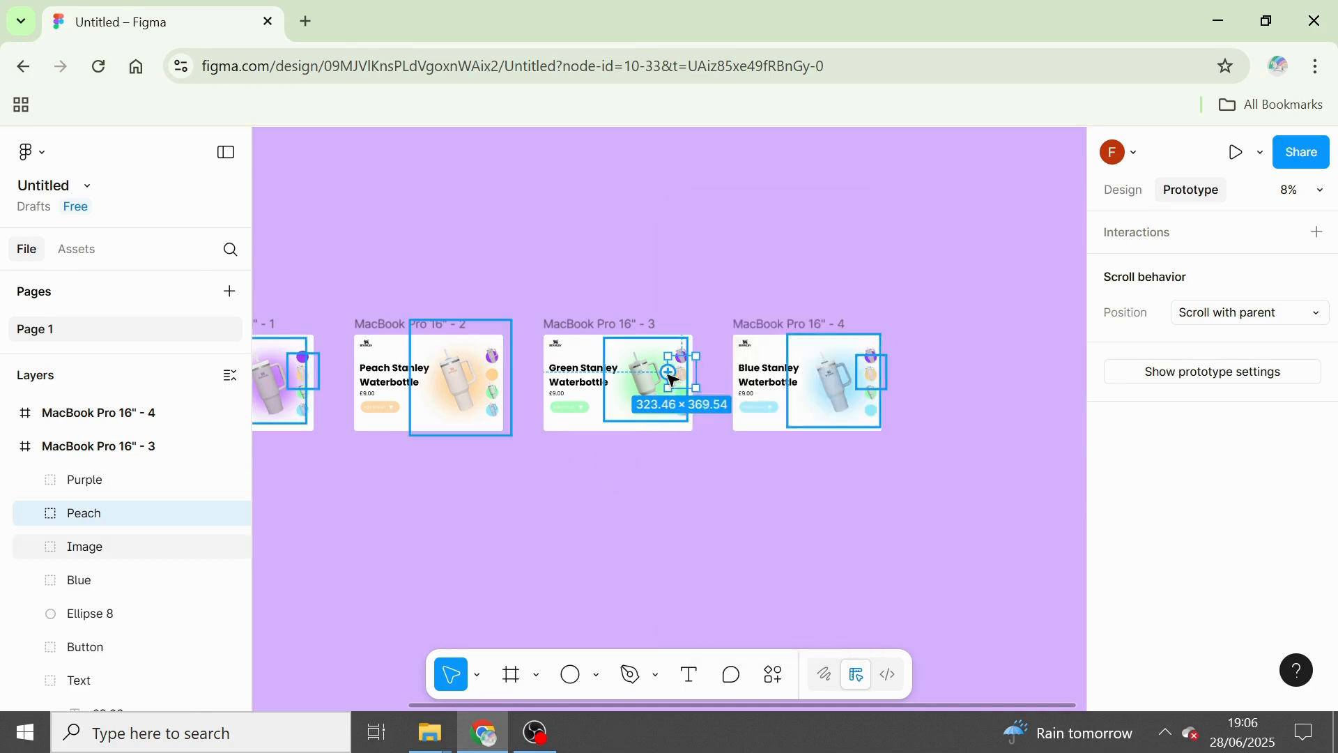
drag(667, 372, 482, 364)
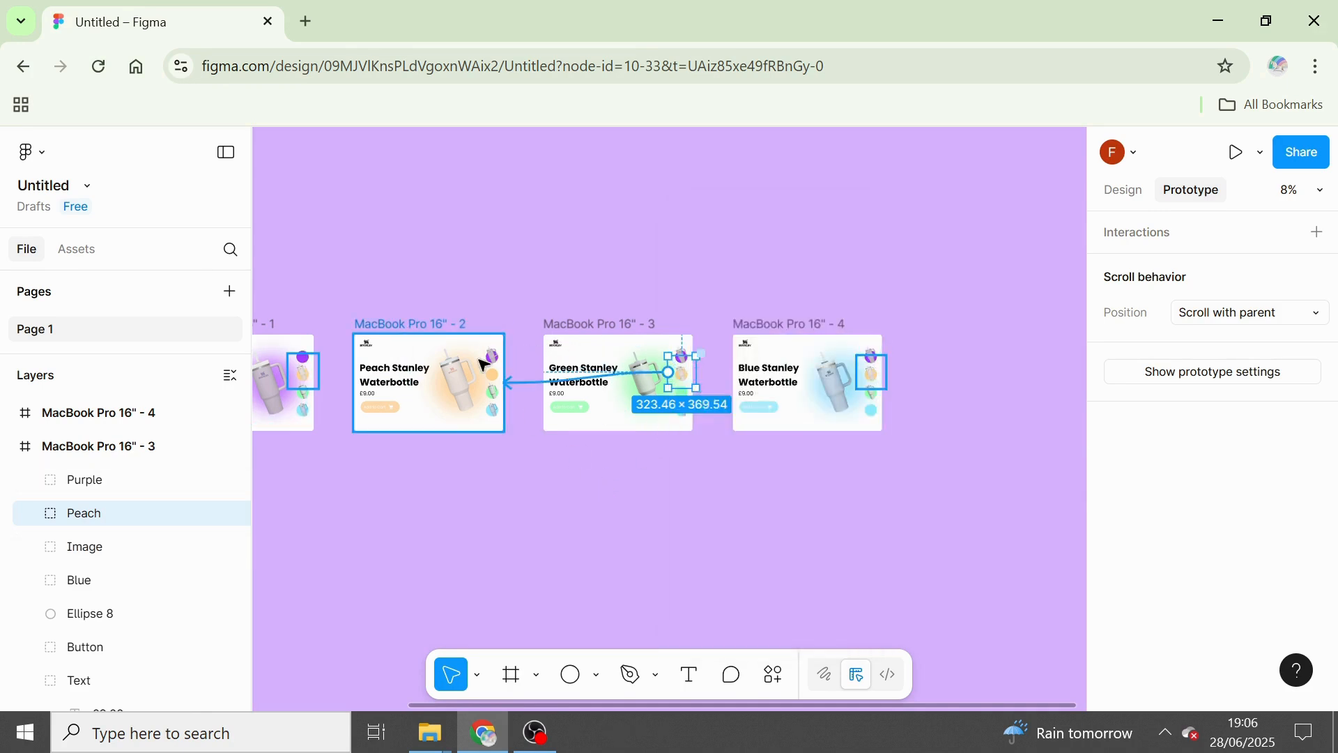
click(687, 469)
click(683, 409)
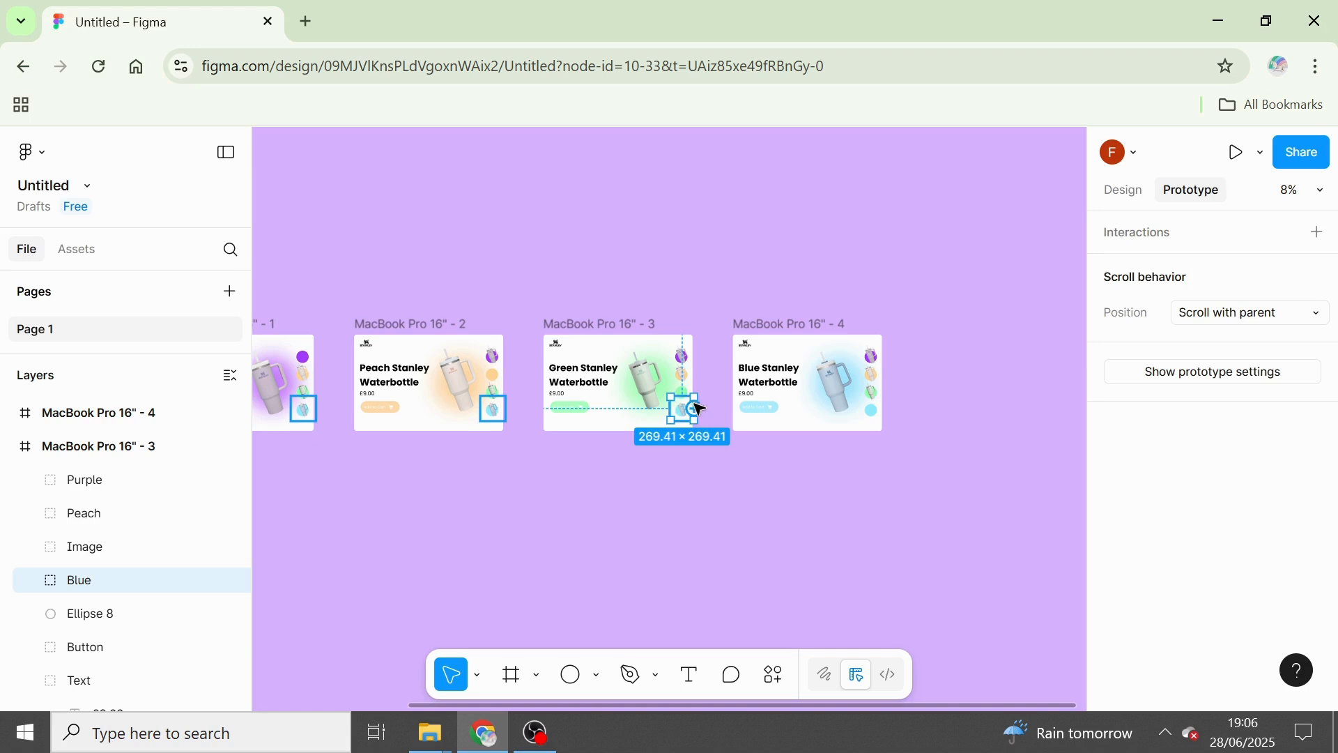
drag(697, 411, 749, 416)
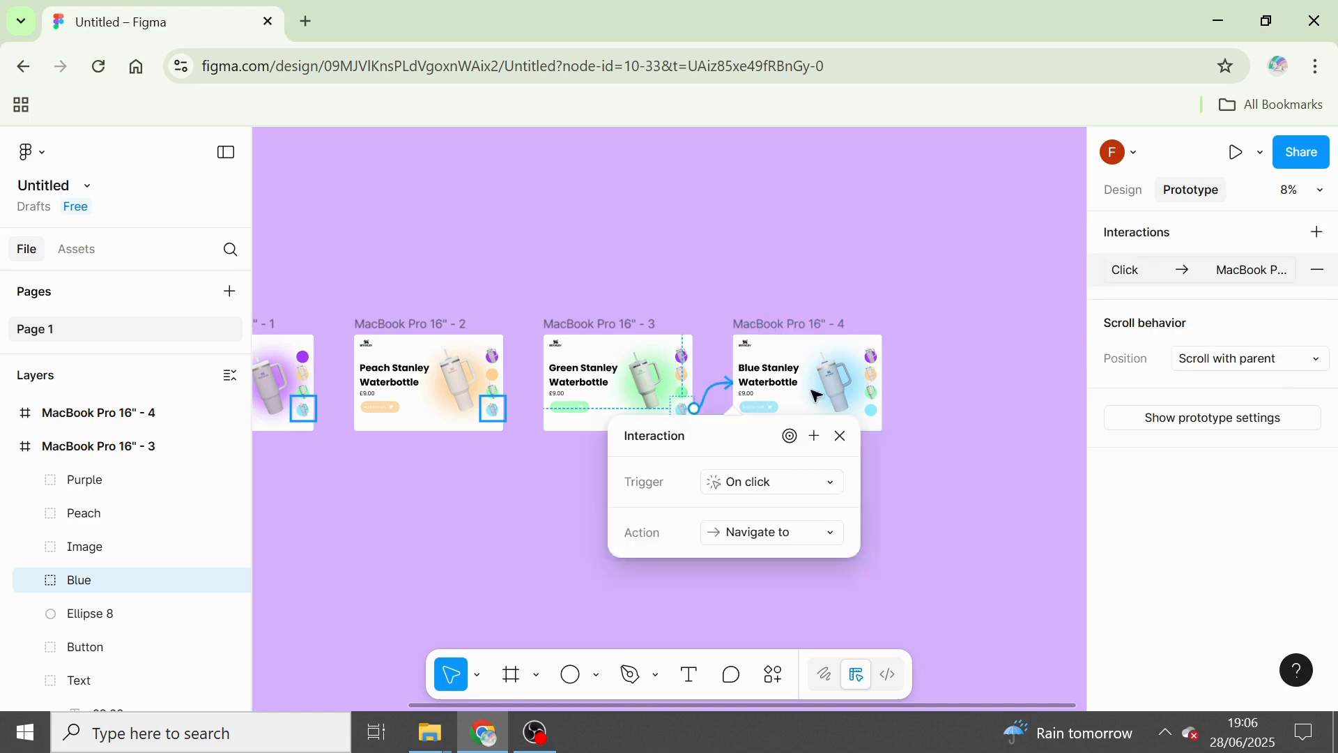
click(940, 394)
Add a prototype connection from the purple bottle in MacBook Pro 16" - 4 to MacBook Pro 16" - 1.
click(874, 357)
right_click(871, 357)
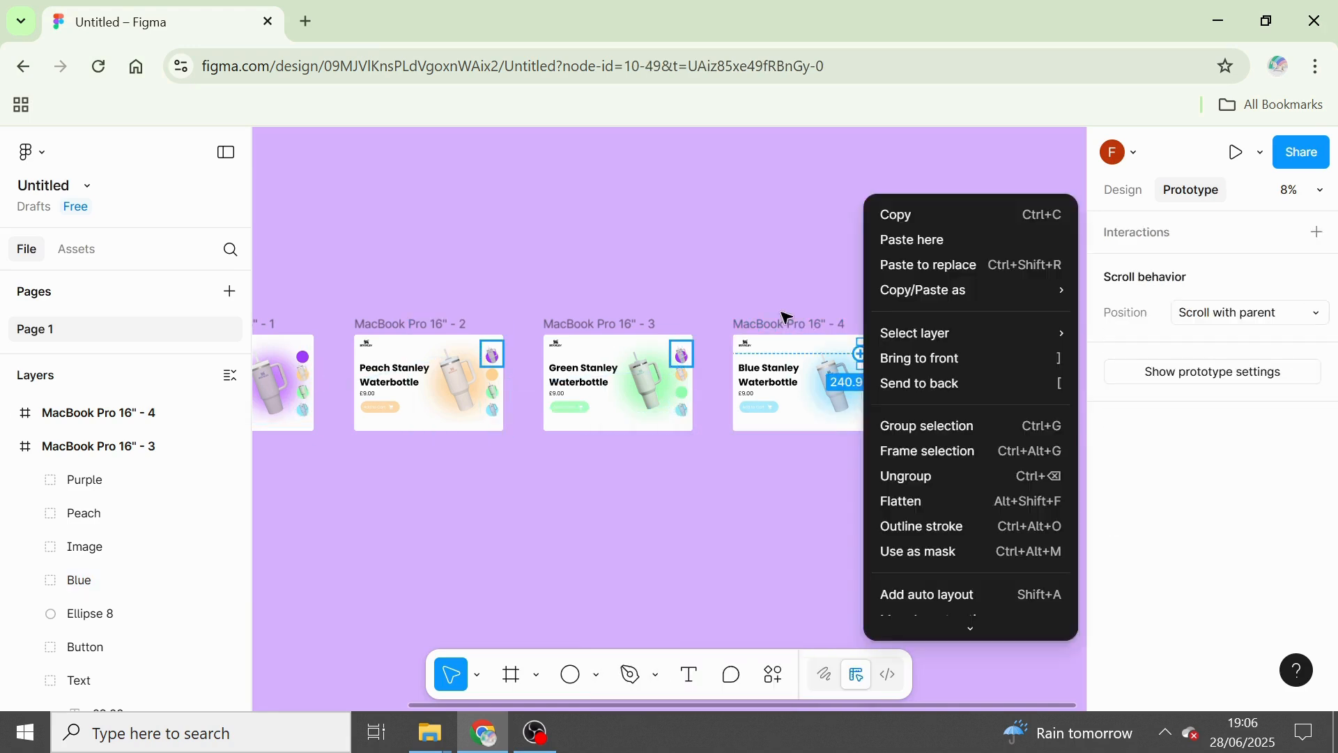
click(795, 275)
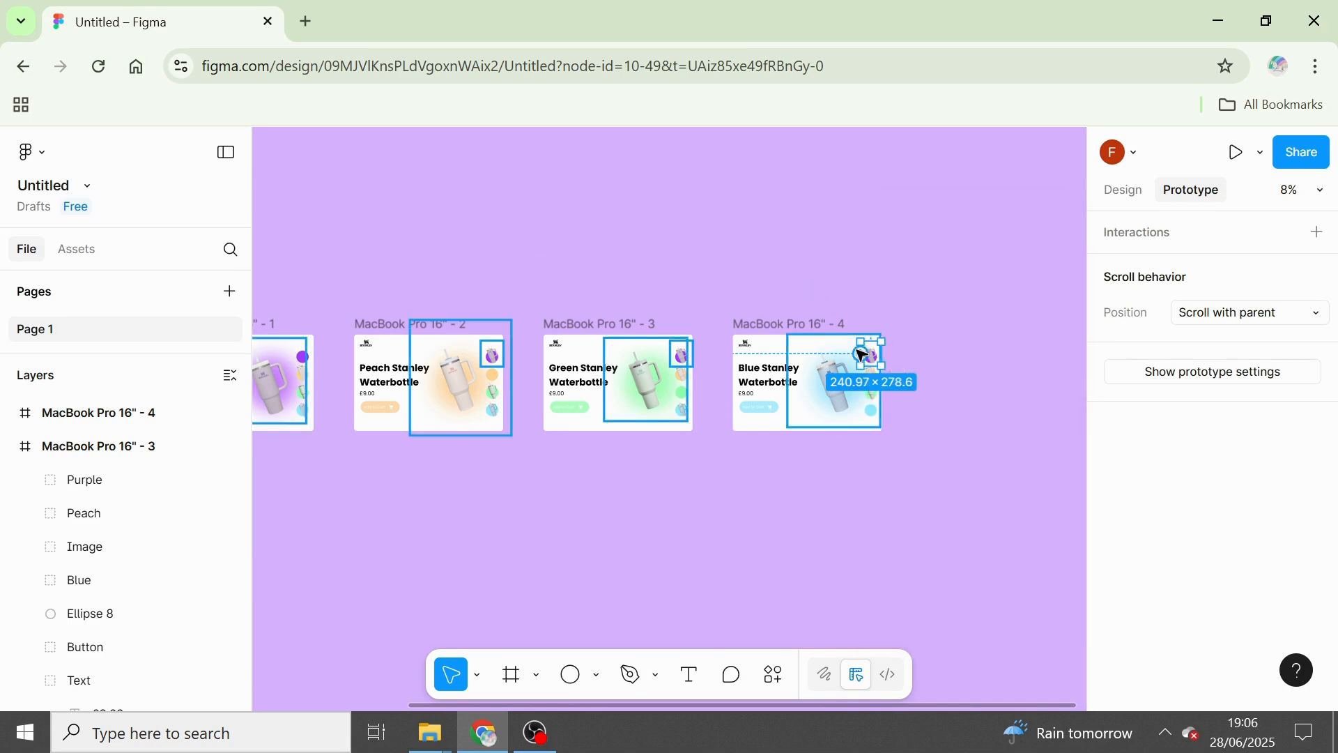
drag(864, 359, 311, 361)
click(1062, 418)
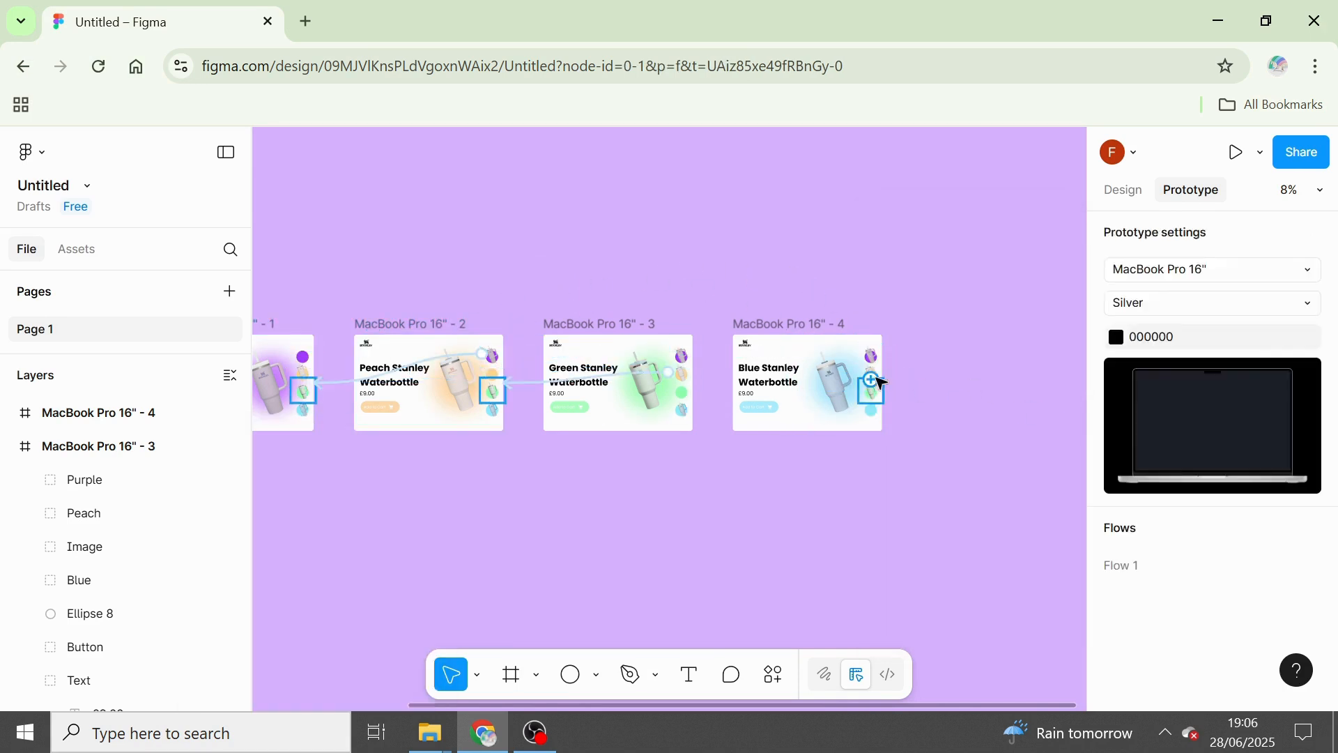
In MacBook Pro 16" - 4, connect the green bottle to MacBook Pro 16" - 3 and the peach bottle to MacBook Pro 16" - 2.
click(882, 383)
drag(869, 396, 678, 384)
click(878, 385)
click(878, 385)
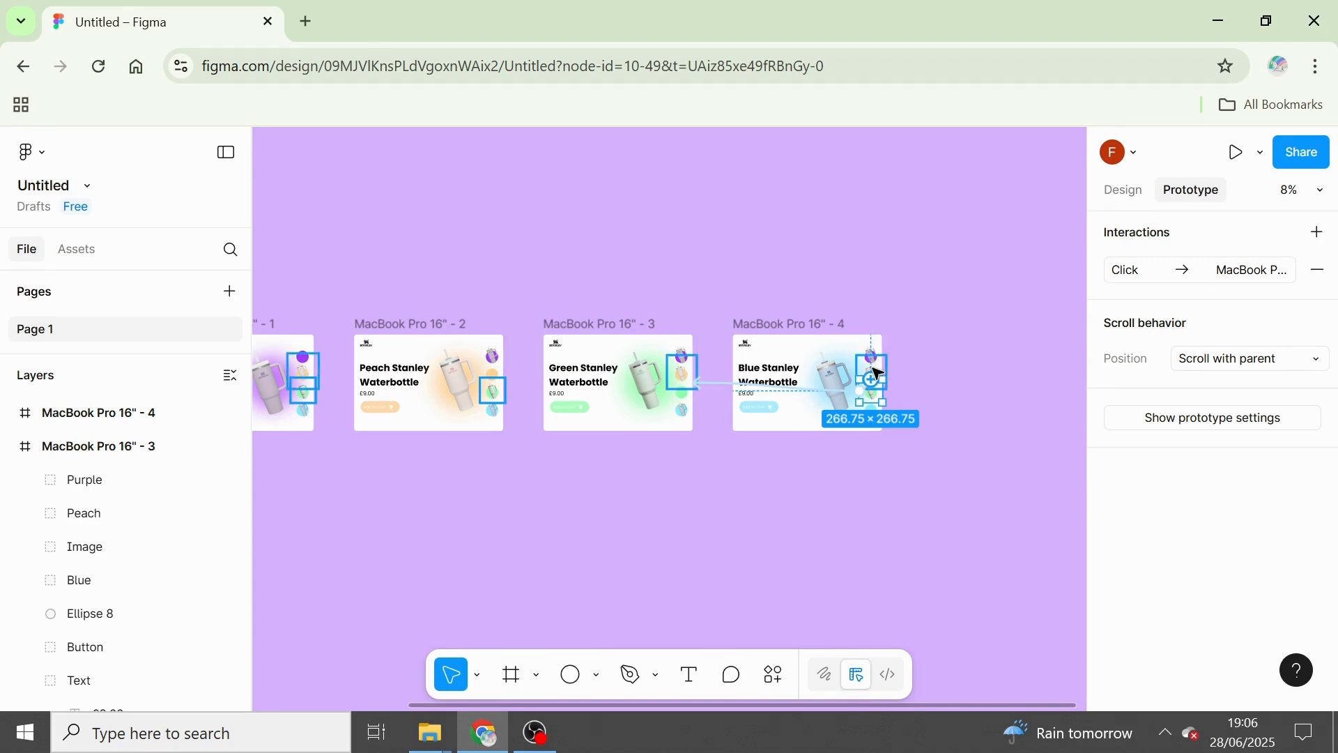
click(909, 396)
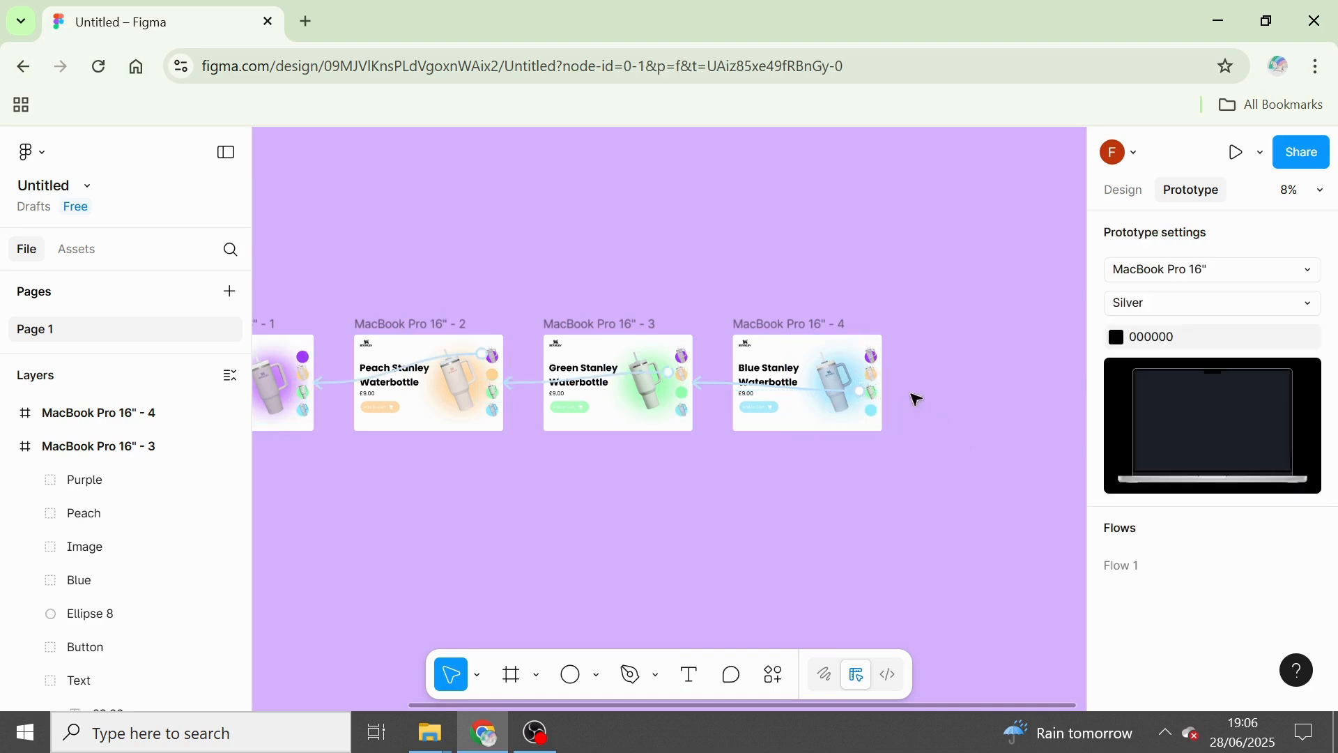
click(875, 375)
drag(859, 372, 484, 350)
click(341, 527)
Open the inline prototype preview of Flow 1 from its starting frame, MacBook Pro 16" - 1.
scroll(342, 526, down, 5)
scroll(189, 532, left, 5)
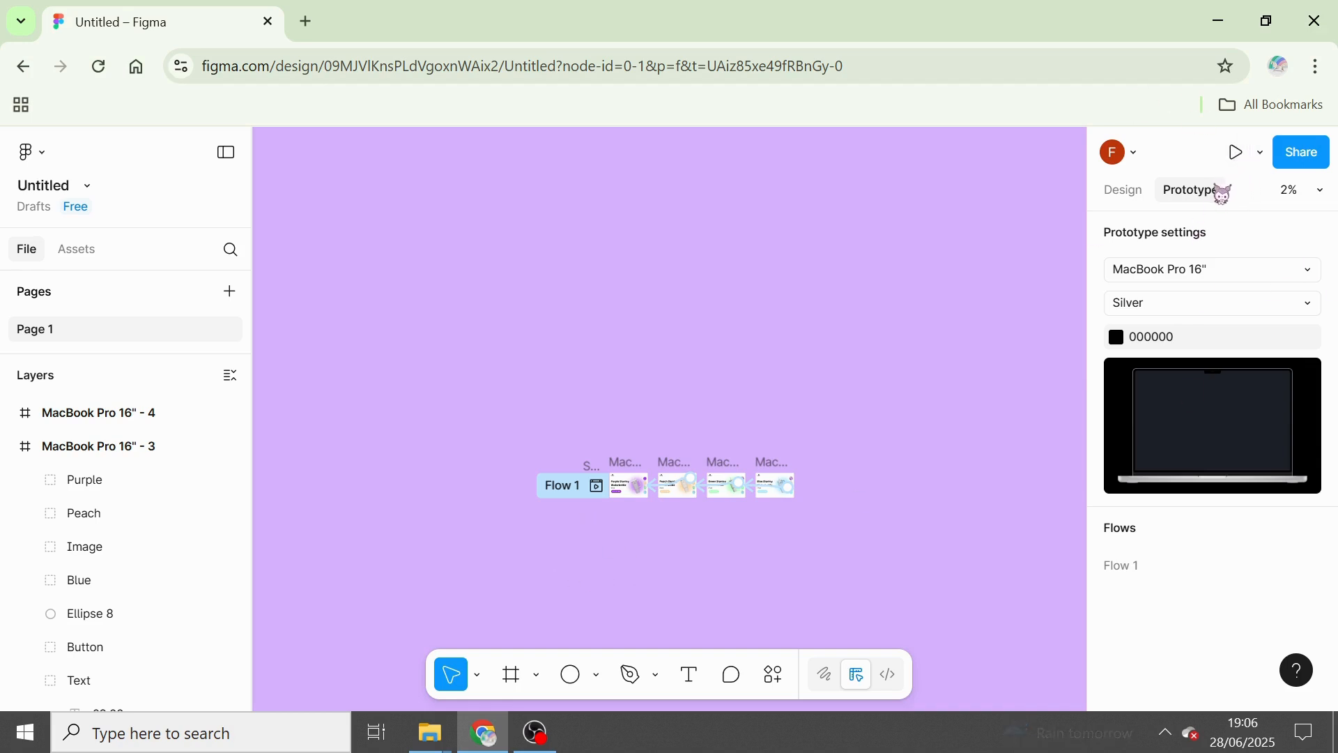
click(600, 488)
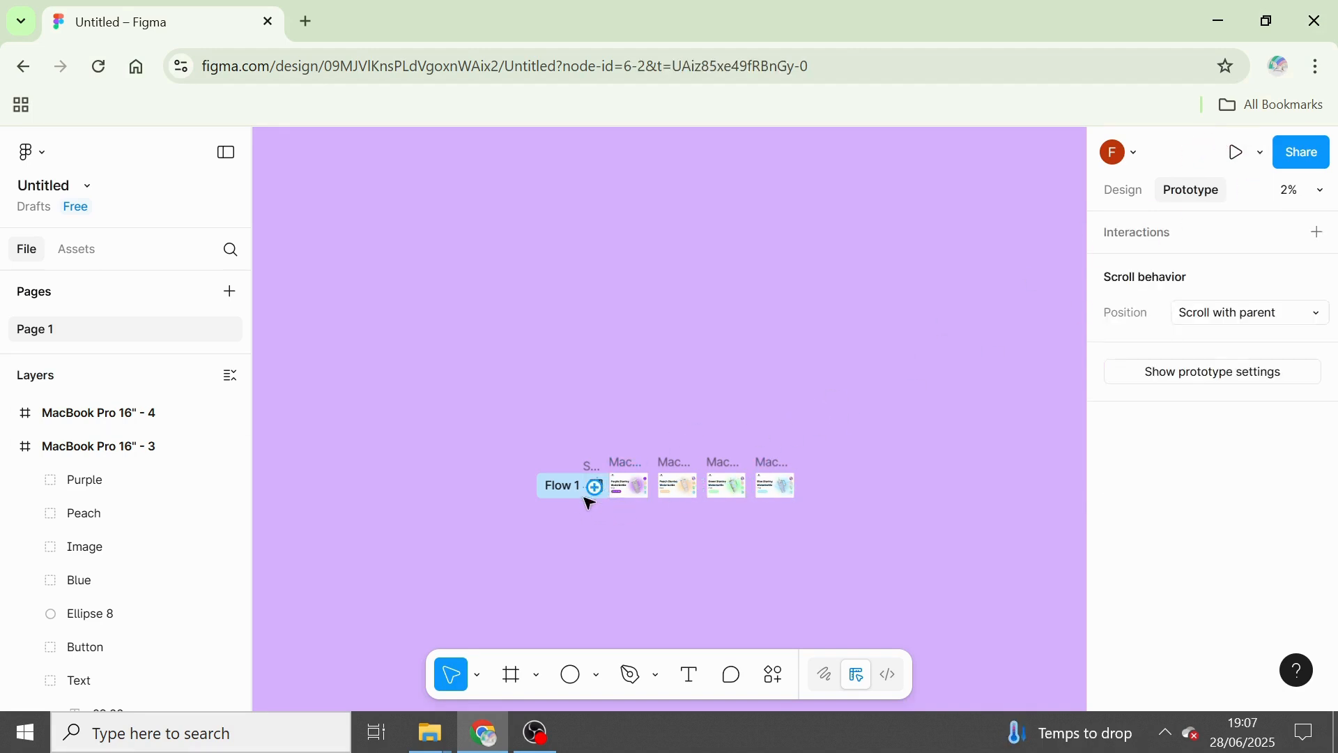
click(548, 525)
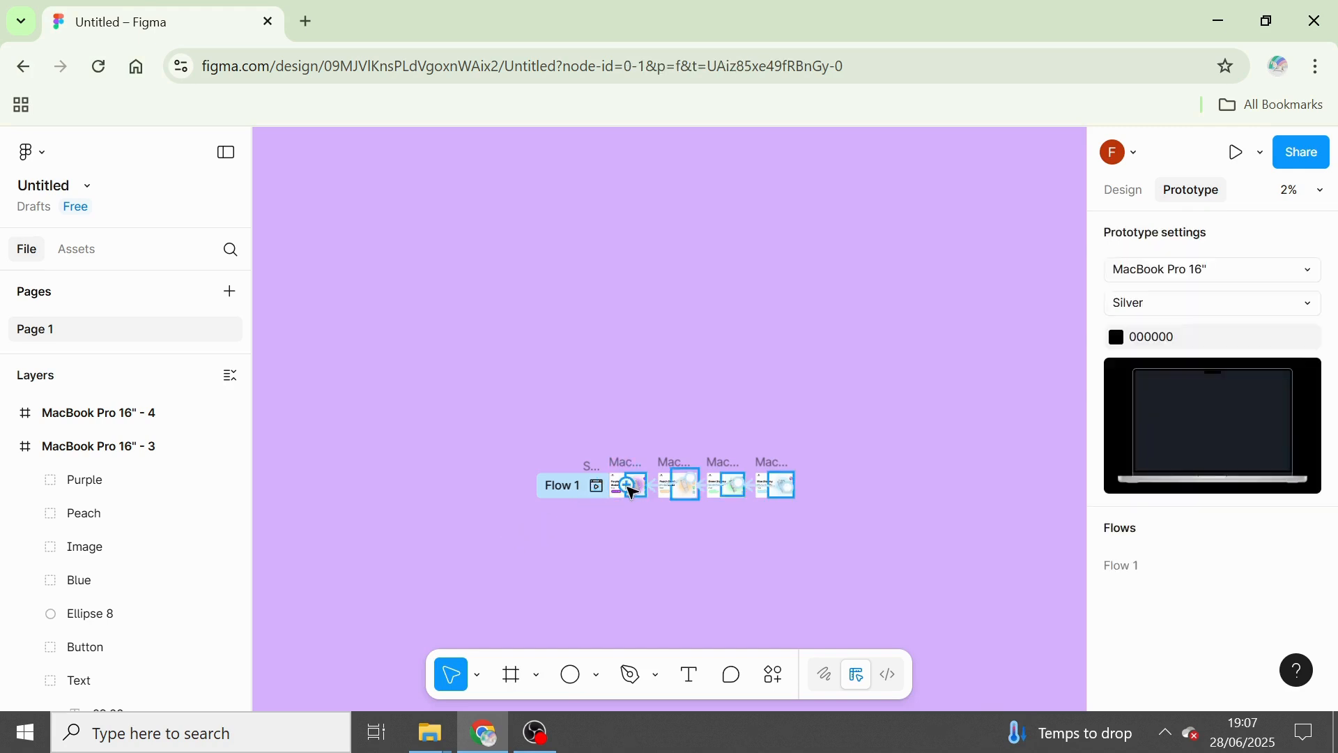
scroll(532, 460, right, 1)
click(550, 474)
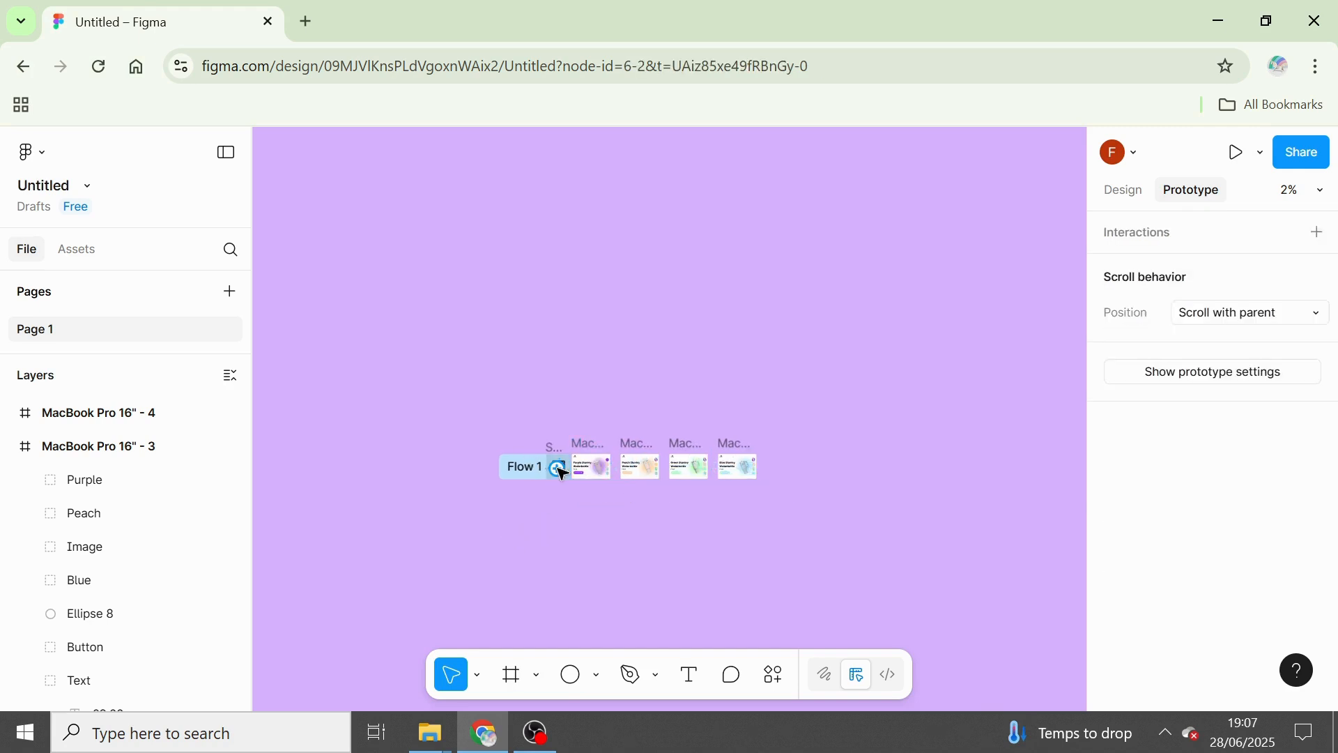
click(1141, 190)
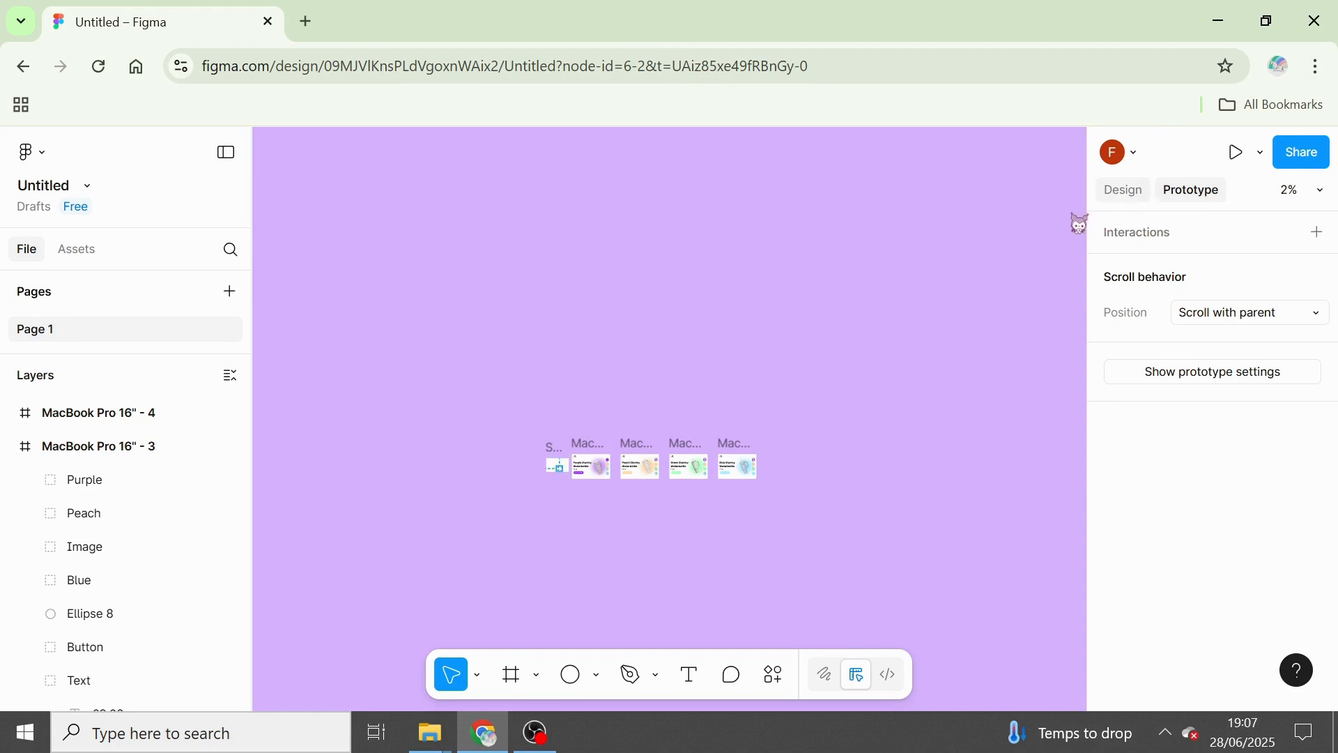
click(577, 485)
scroll(582, 490, up, 5)
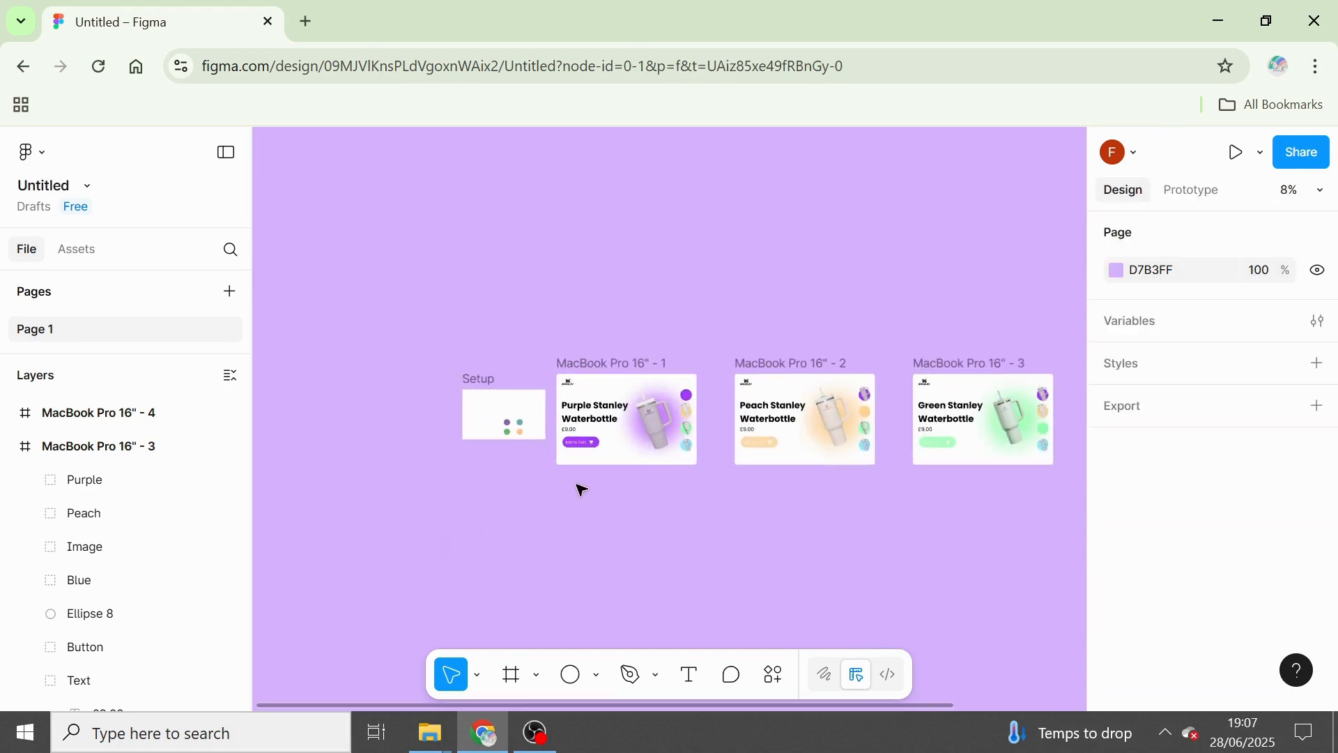
click(1202, 191)
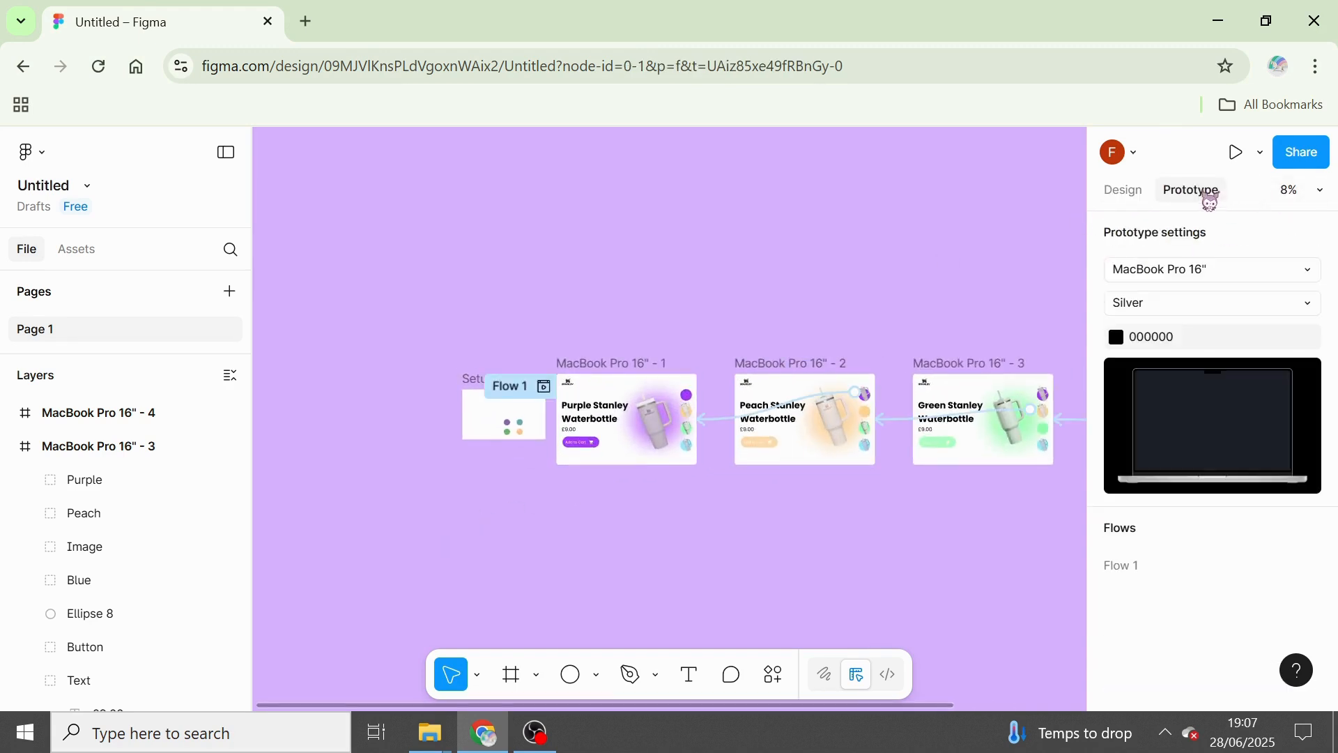
click(544, 386)
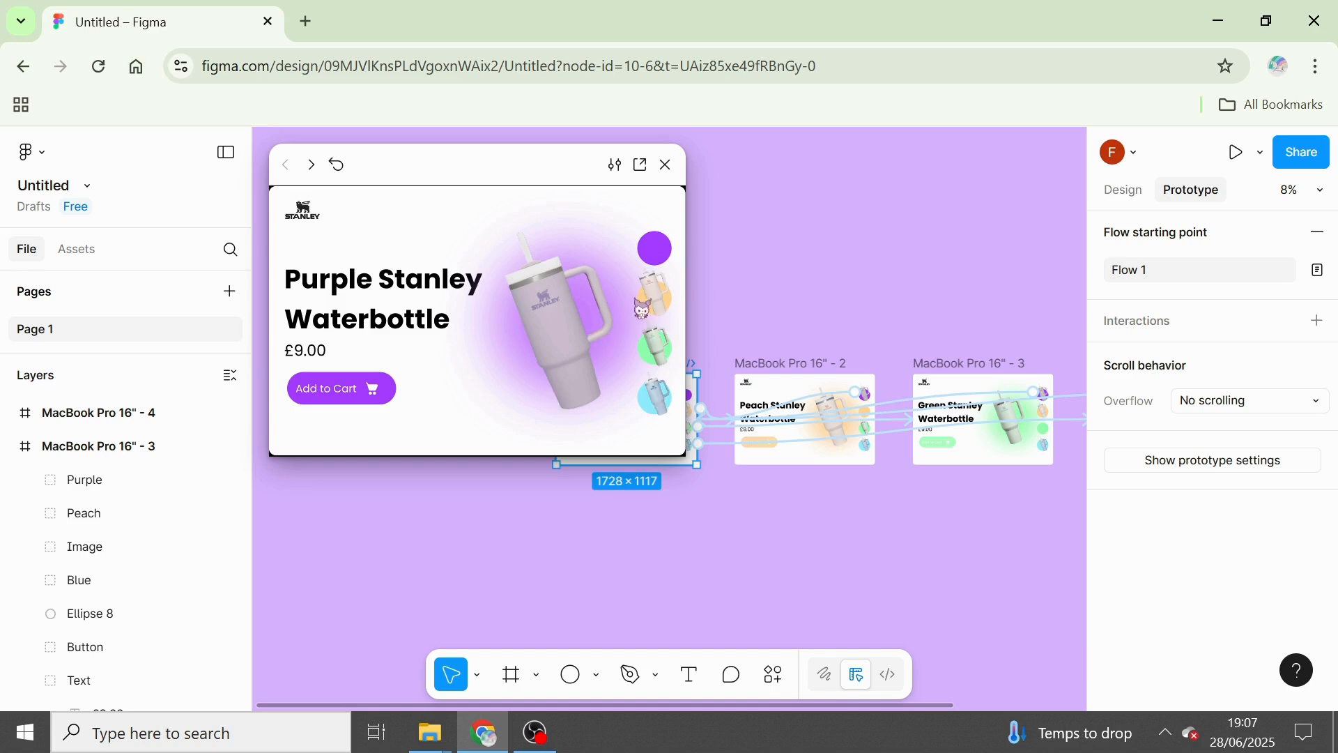
Test the colour links in the preview, going from purple through peach, green and blue, back to purple, and on to green and blue.
click(655, 304)
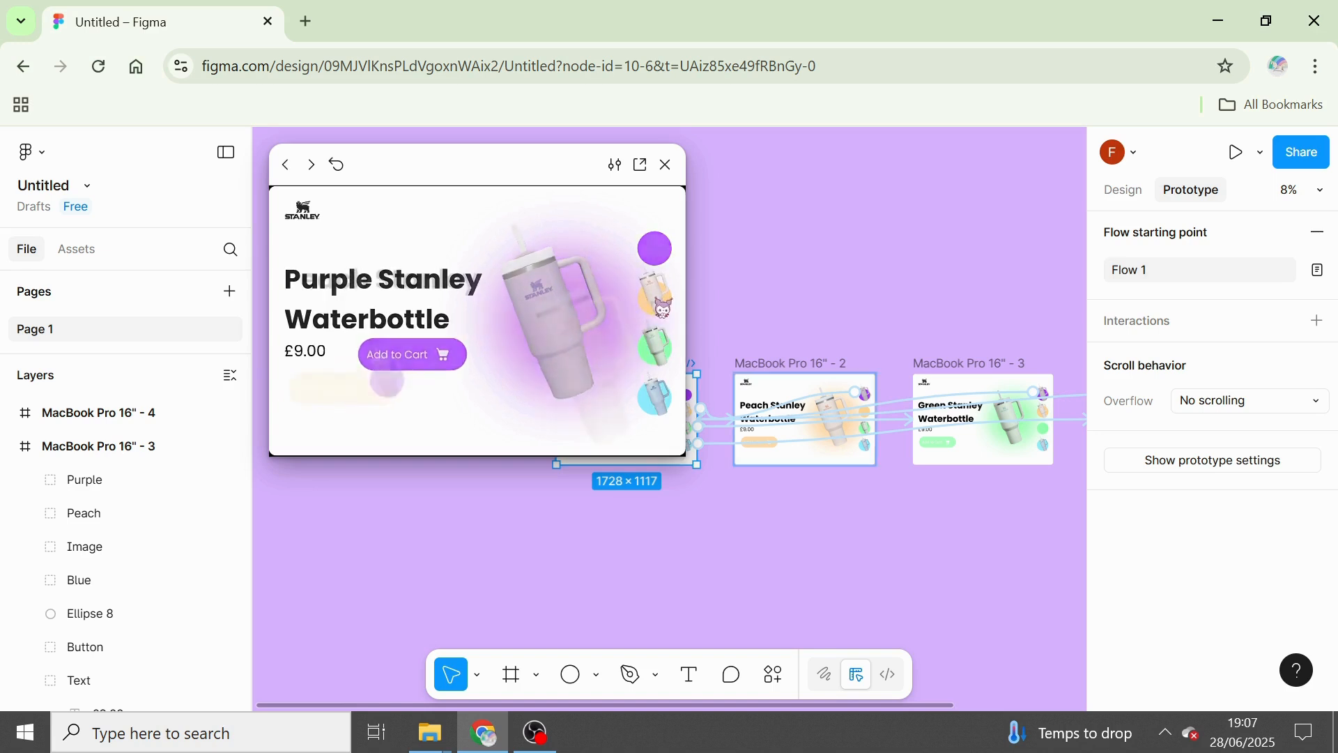
click(658, 343)
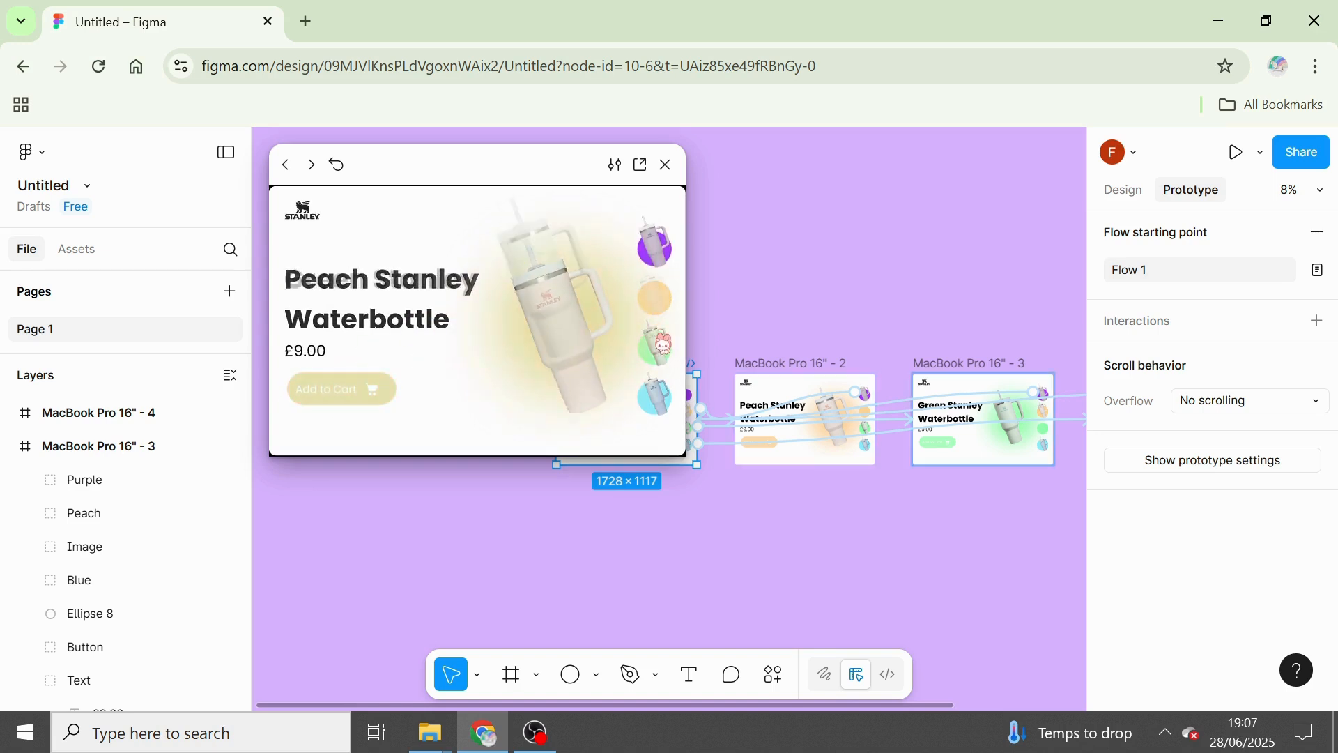
click(671, 412)
click(655, 345)
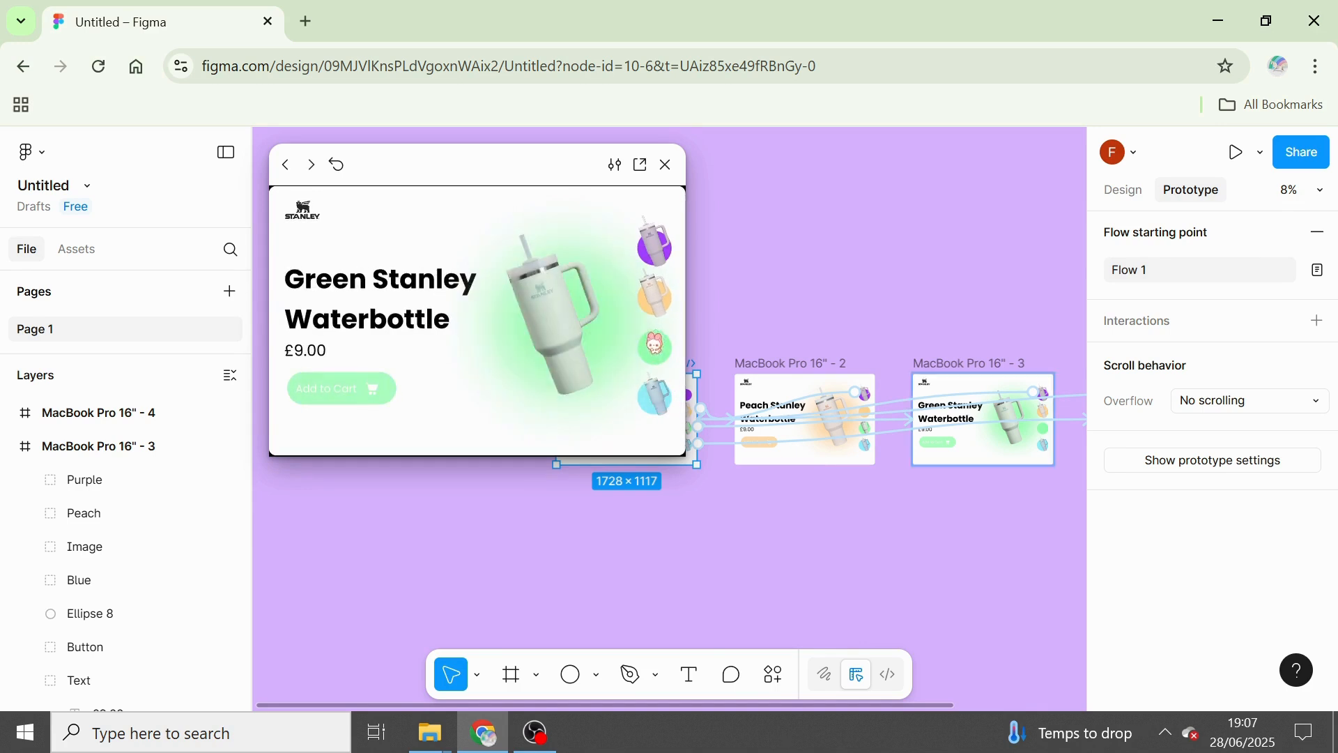
click(665, 303)
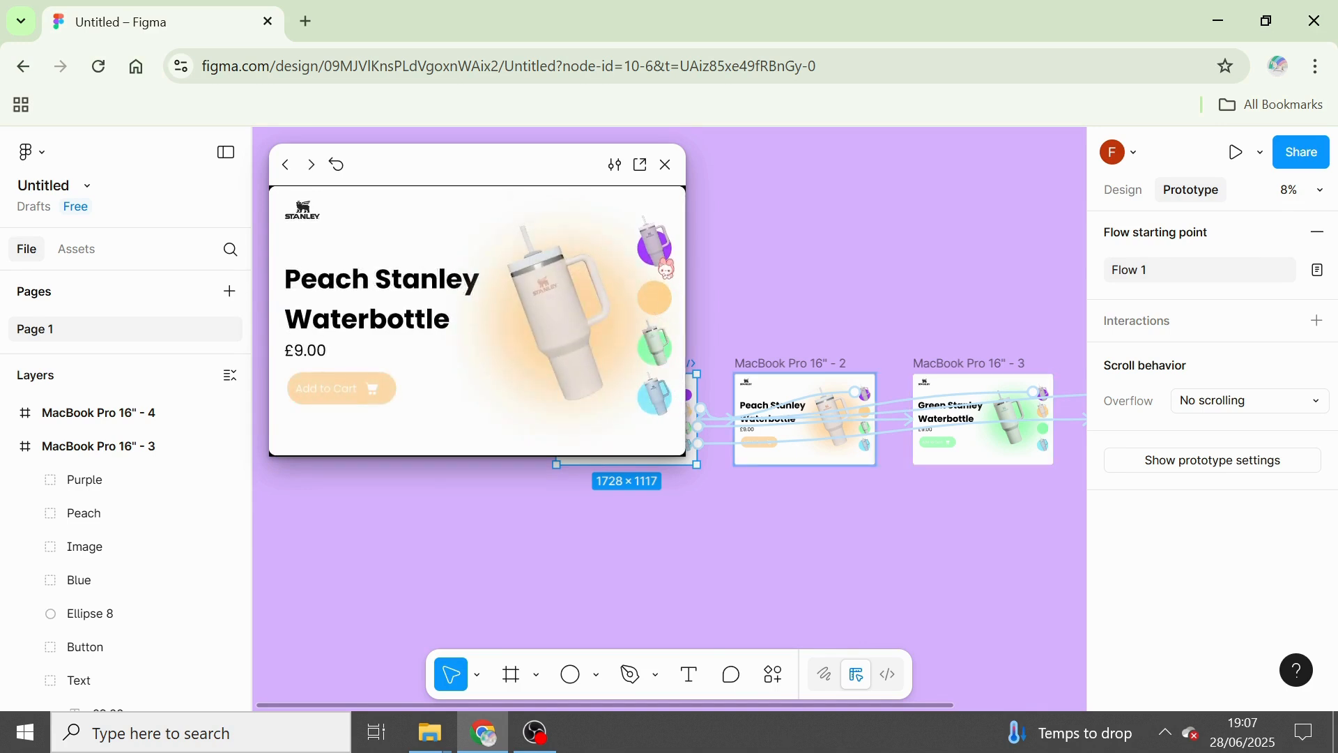
click(666, 269)
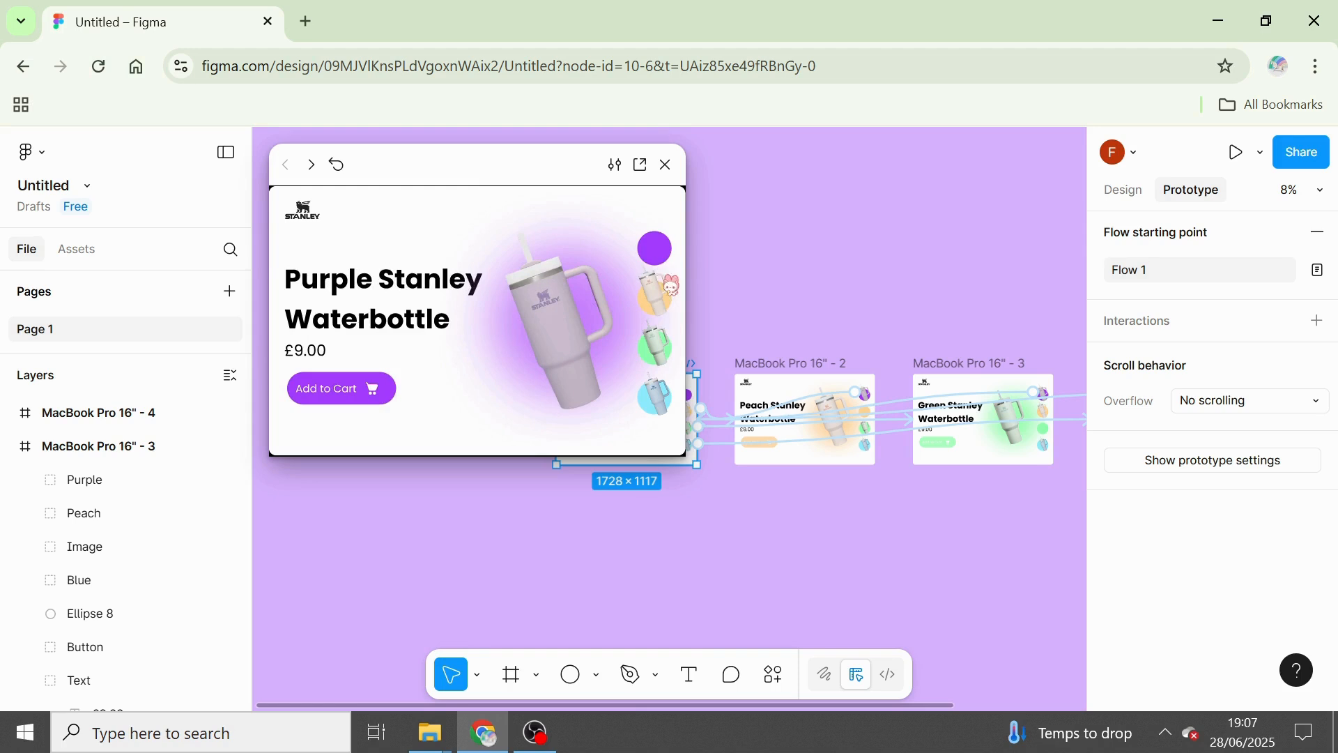
click(671, 330)
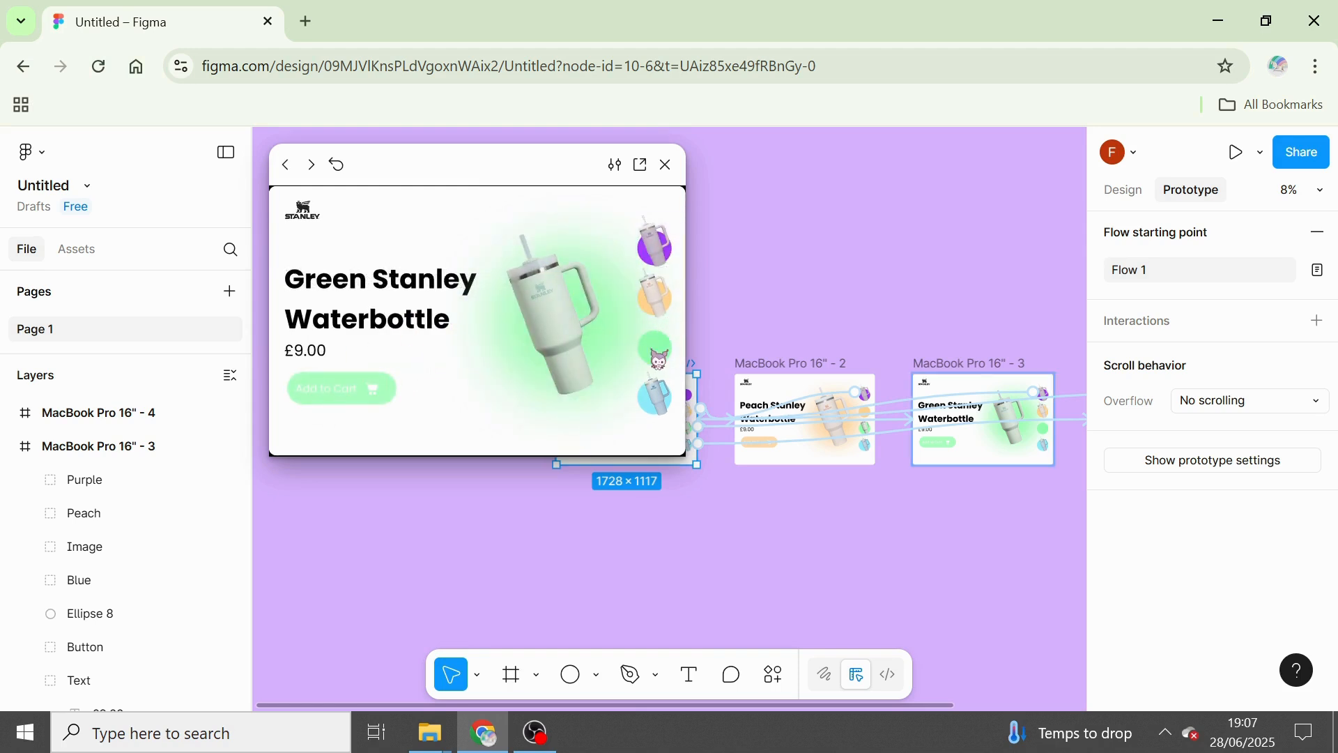
click(655, 396)
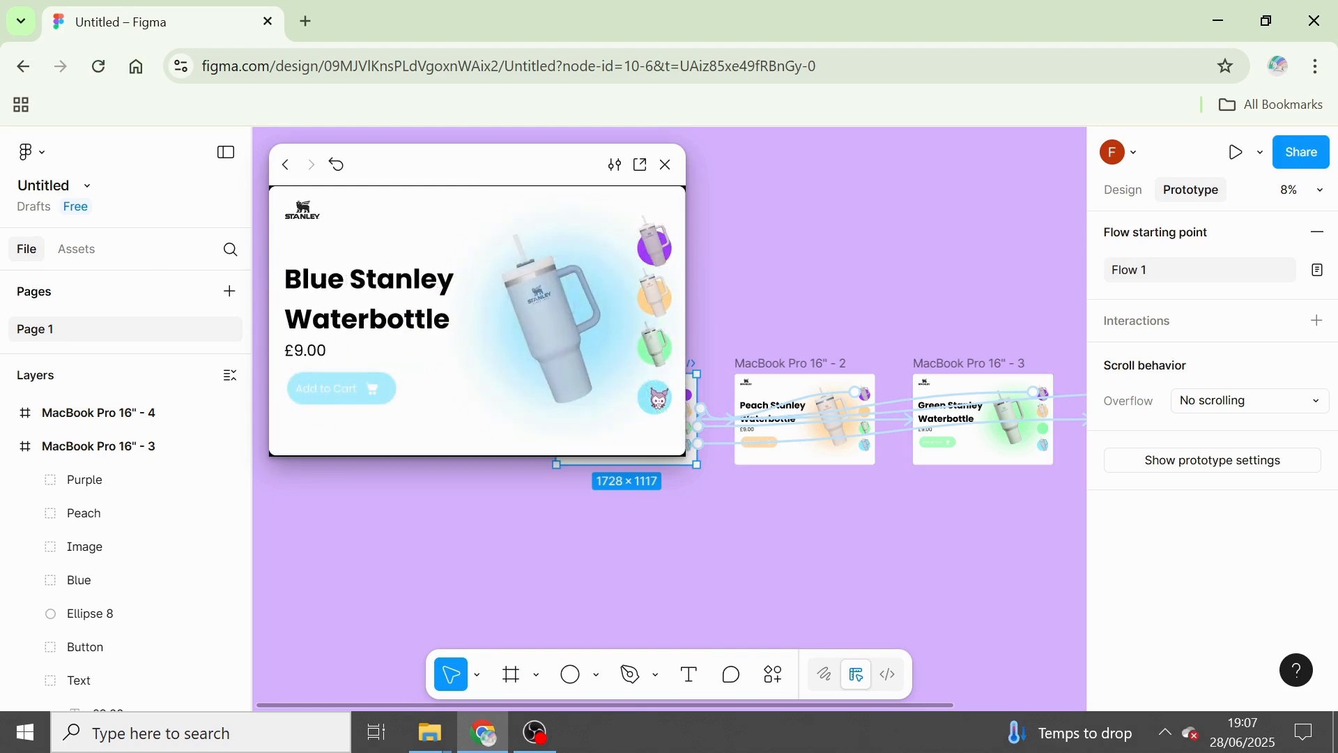